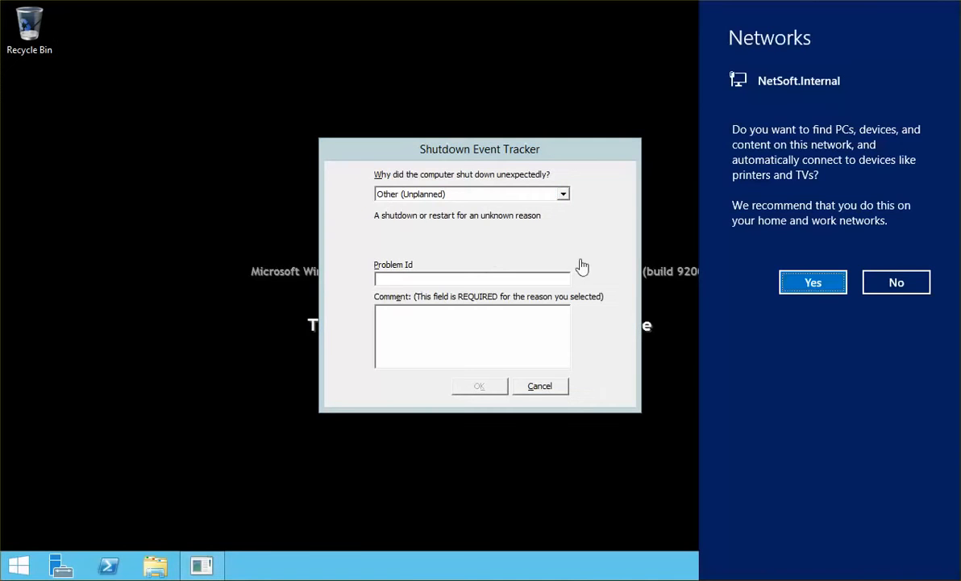
Decline network discovery, cancel the shutdown report, view Local Server properties and open PowerShell.
left_click(910, 281)
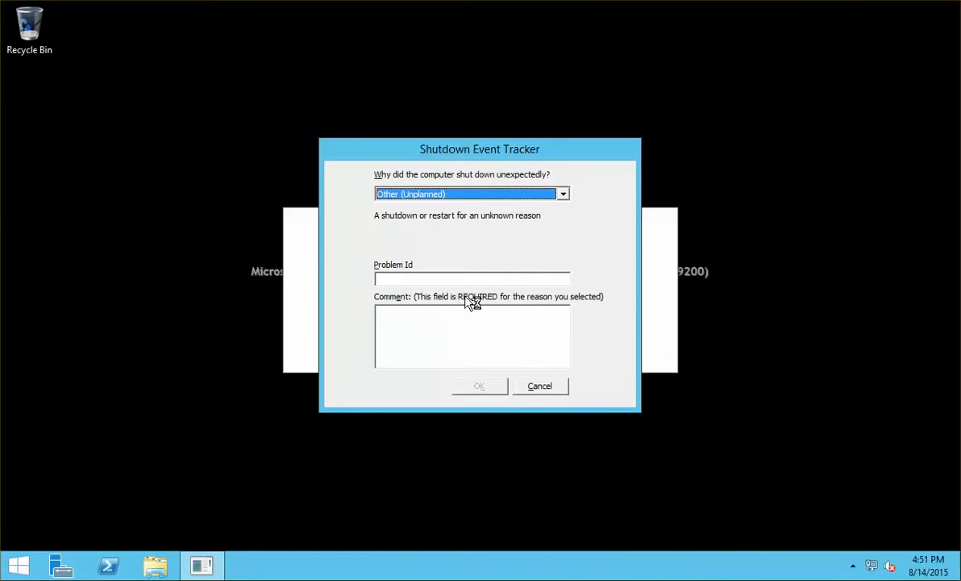
left_click(555, 392)
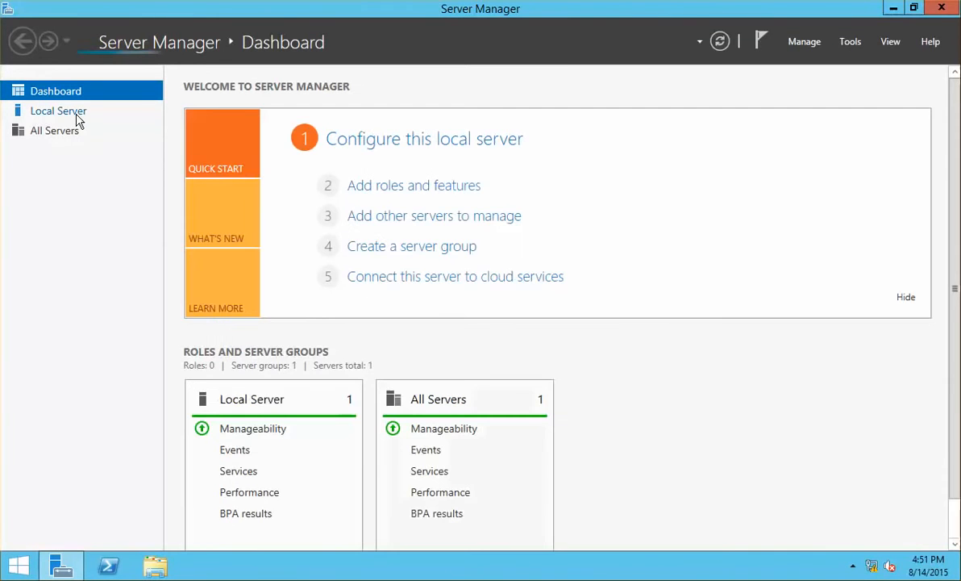
left_click(65, 111)
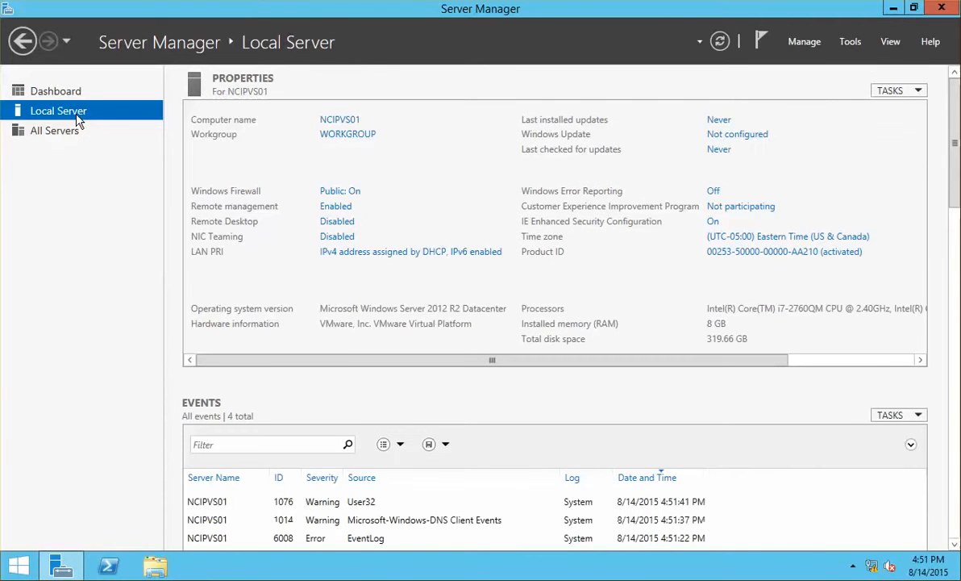
left_click(113, 567)
right_click(113, 567)
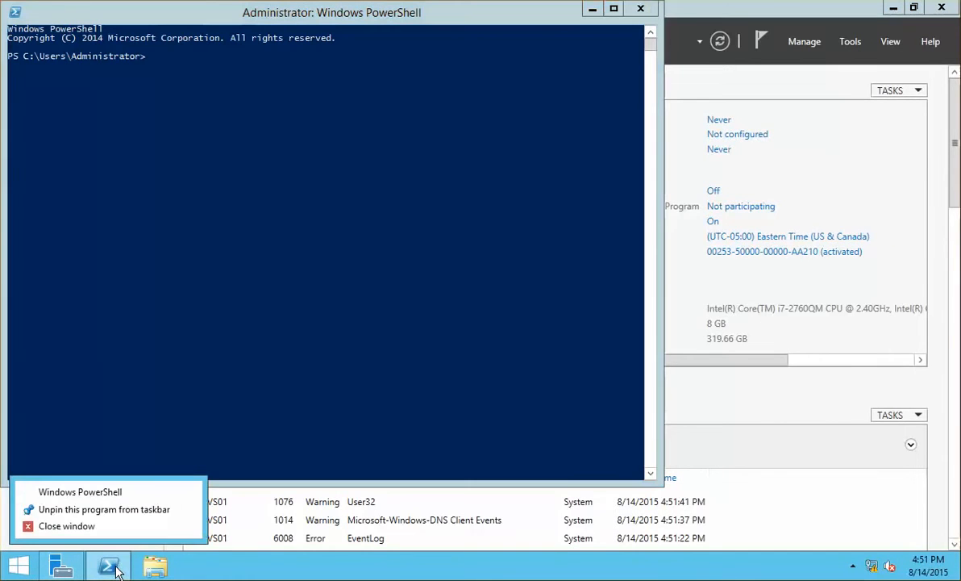
Launch PowerShell ISE as administrator and paste the setup script from Notepad into a new script.
left_click(131, 424)
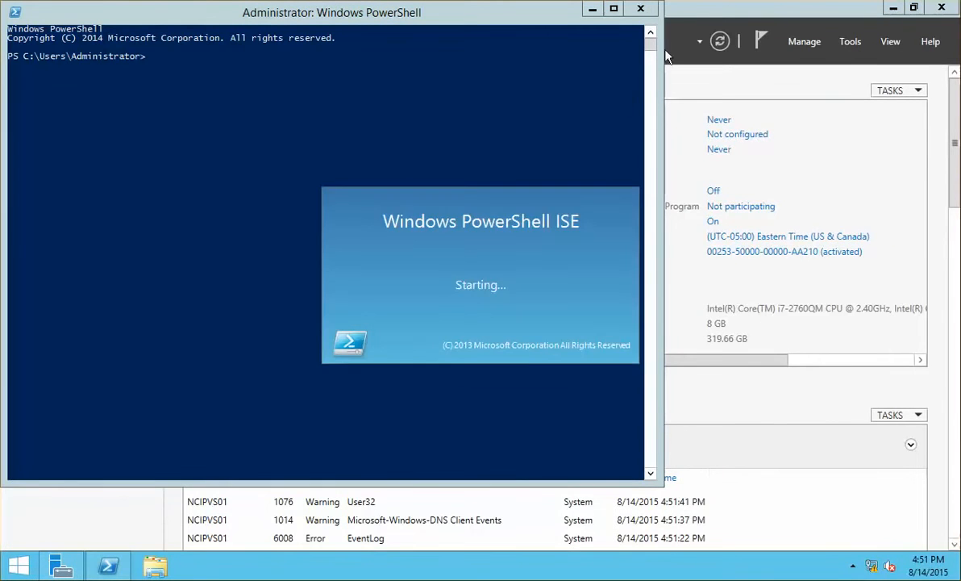
left_click(644, 9)
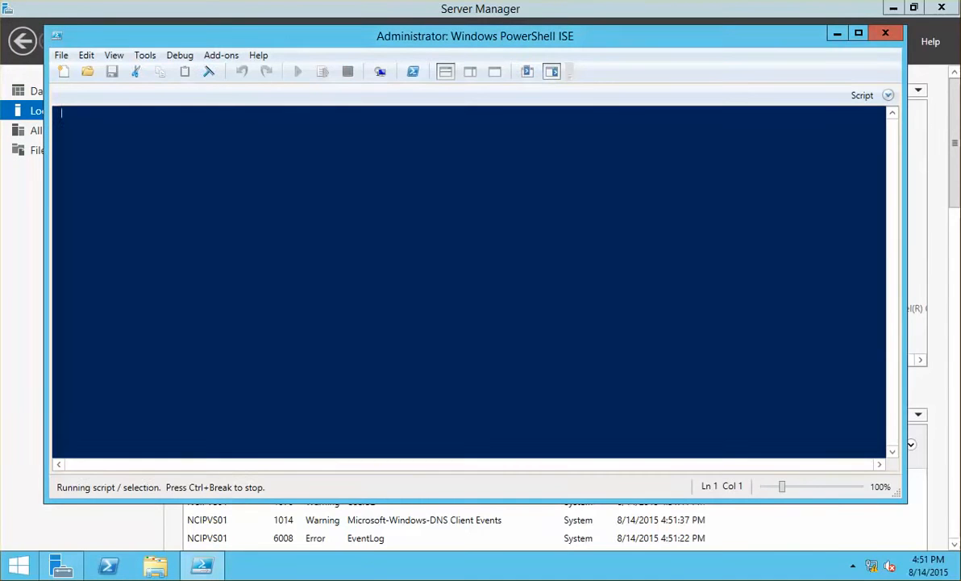
key("alt+Tab")
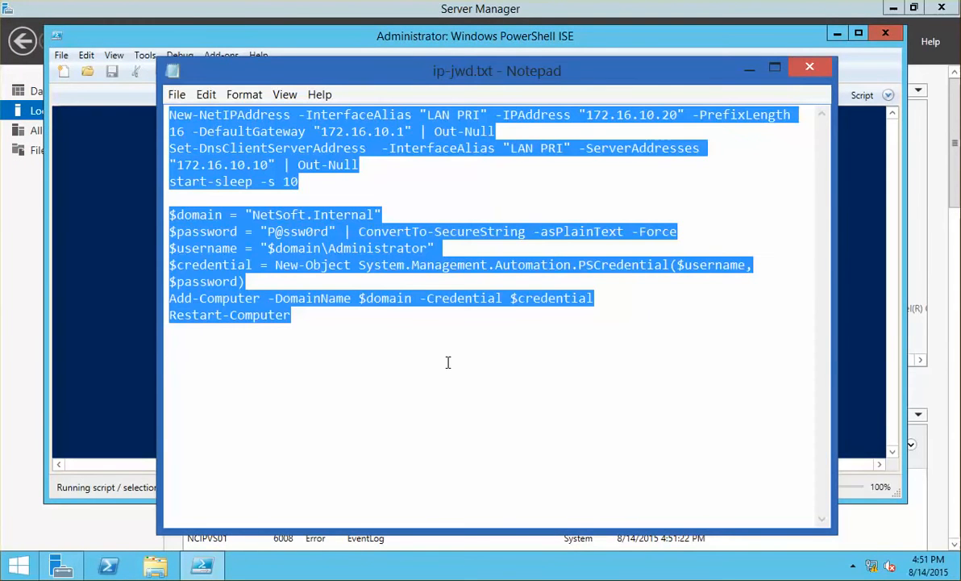
left_click(107, 258)
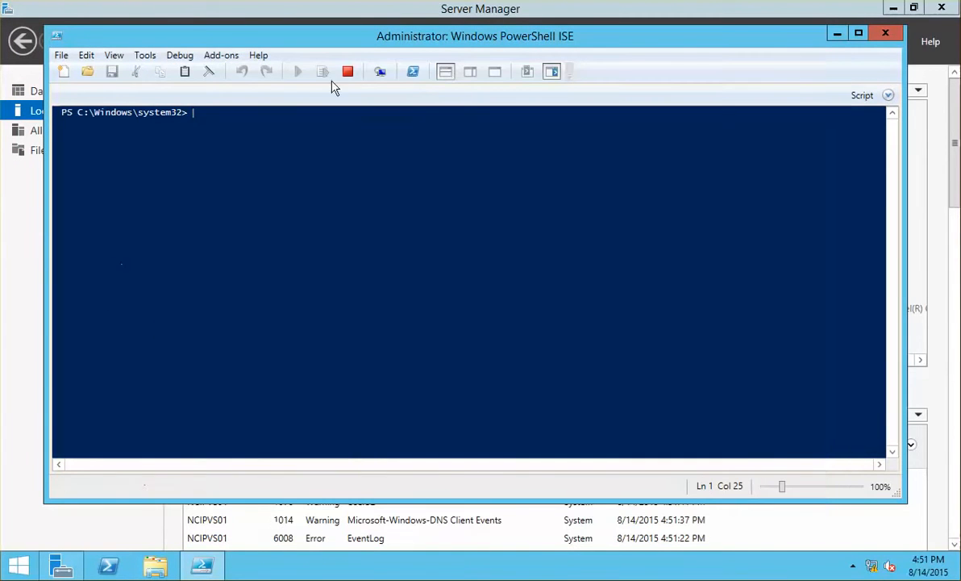
left_click(474, 73)
left_click(446, 72)
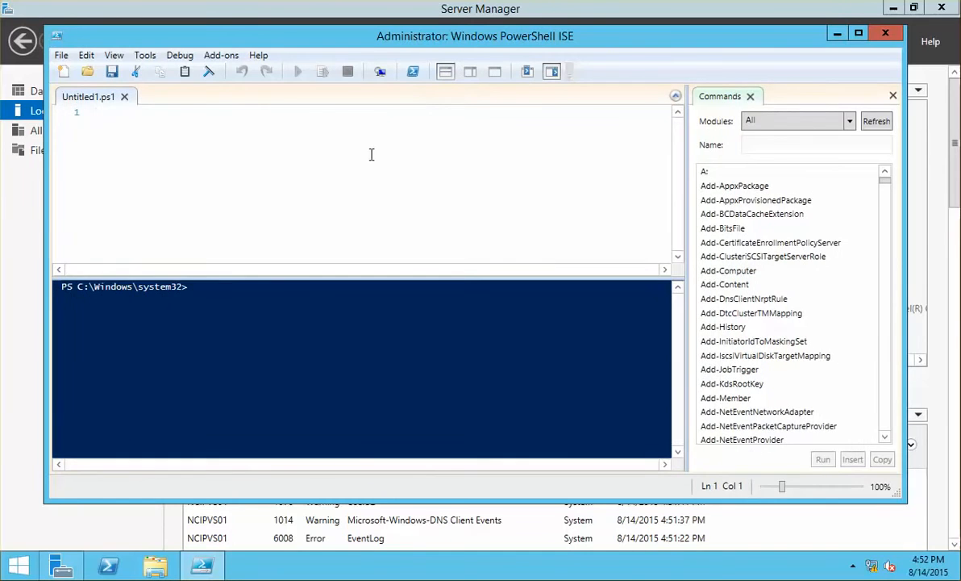
key("ctrl+v")
Change the script's IP from 172.16.10.20 to 172.16.10.40, run it, and minimize ISE.
left_click(454, 111)
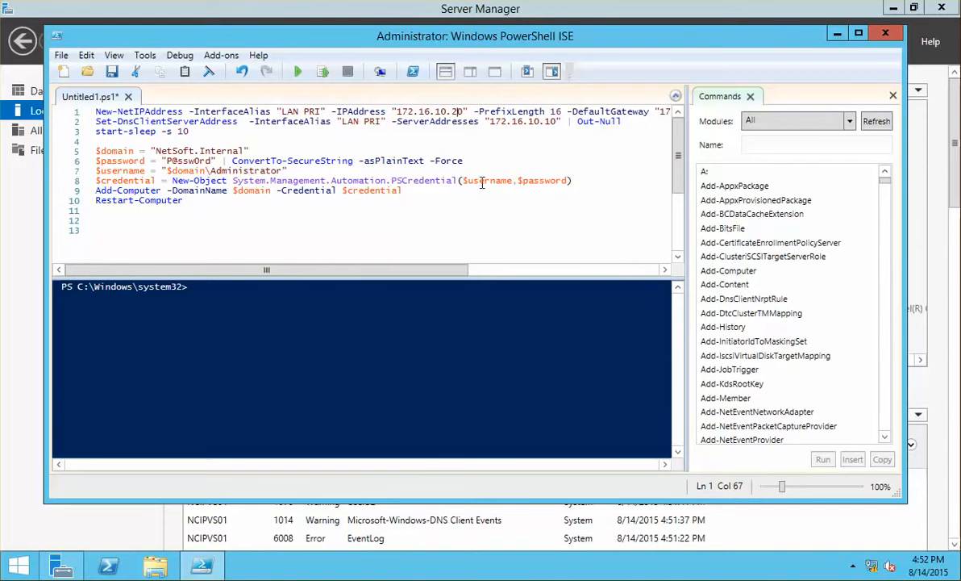
key("BackSpace")
type("4")
left_click(188, 212)
left_click(296, 73)
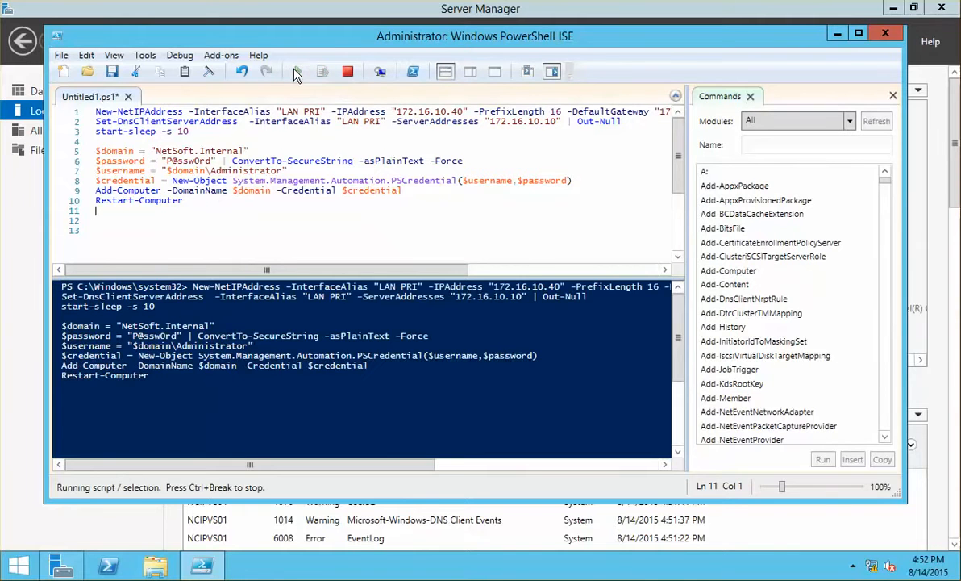
left_click(837, 34)
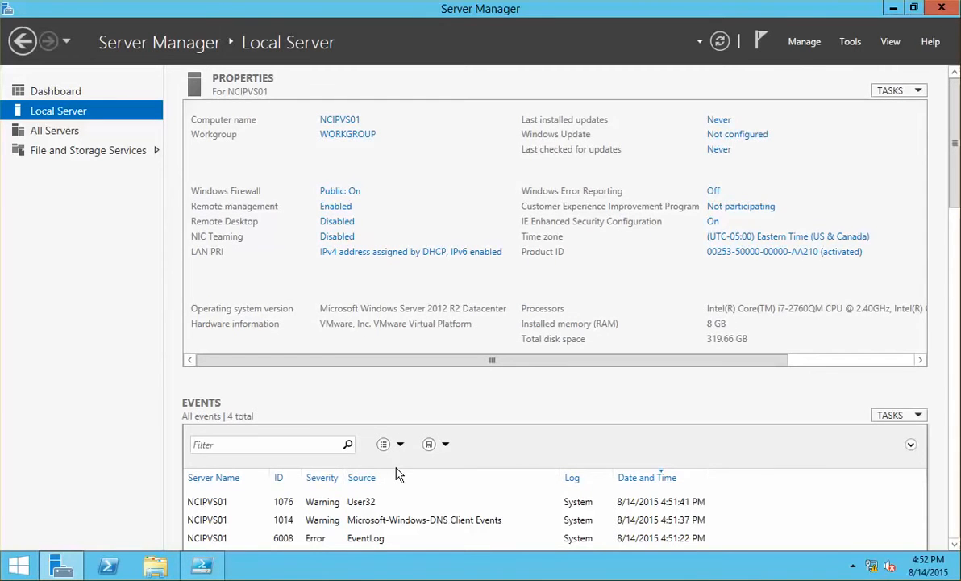
Bring PowerShell ISE back and watch the script until the server restarts to the lock screen.
left_click(202, 566)
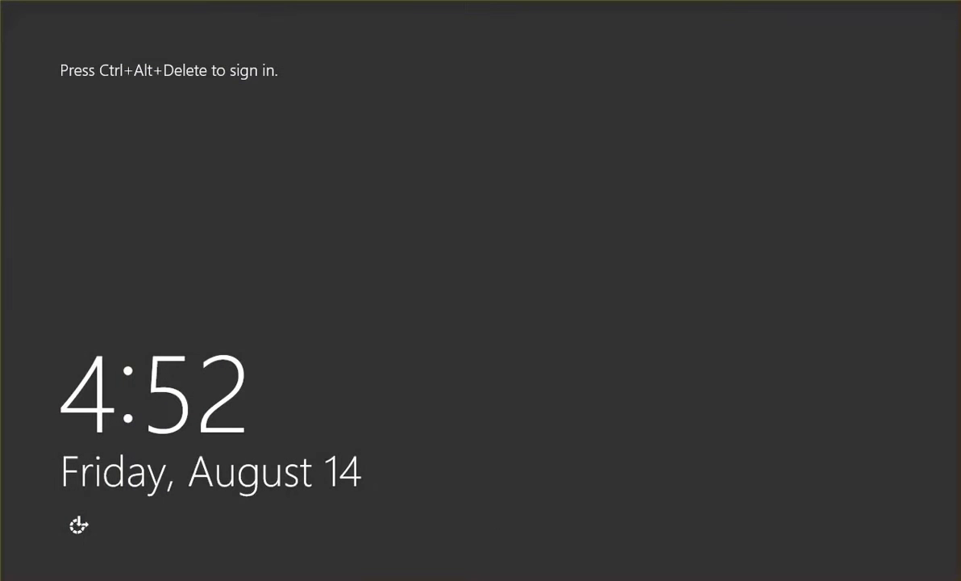
Sign in as Other user with the netsoft domain administrator account and its password.
key("ctrl+alt+Delete")
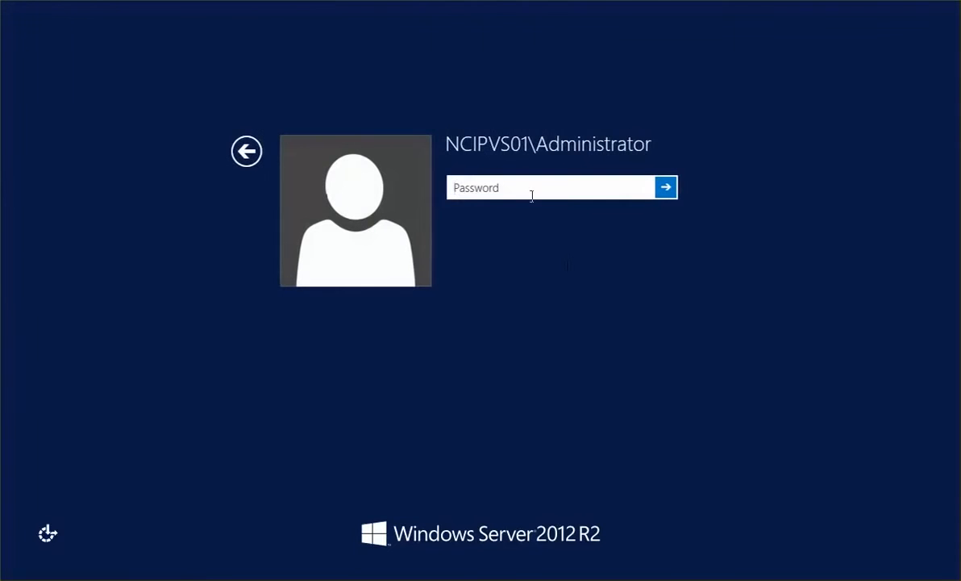
left_click(240, 152)
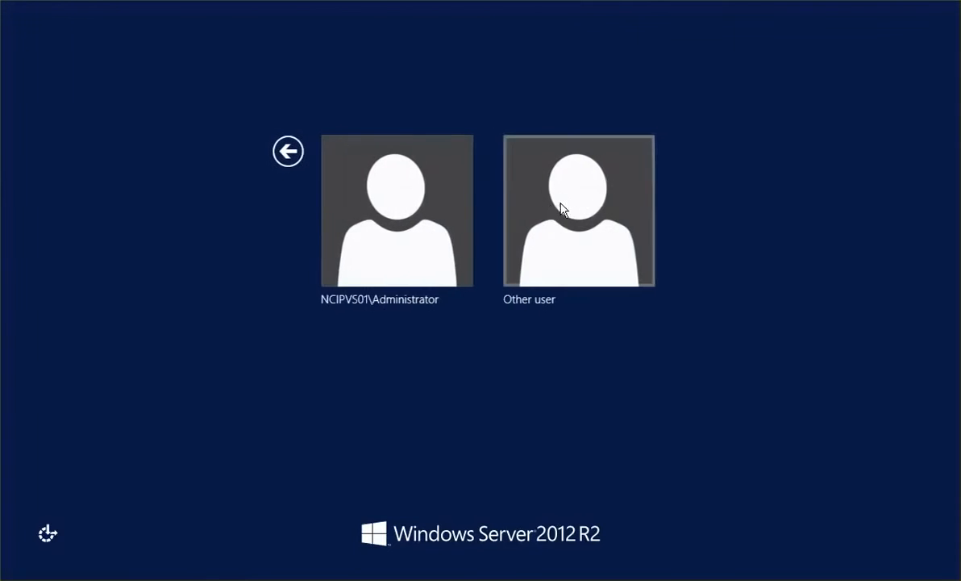
left_click(559, 208)
type("netsoft")
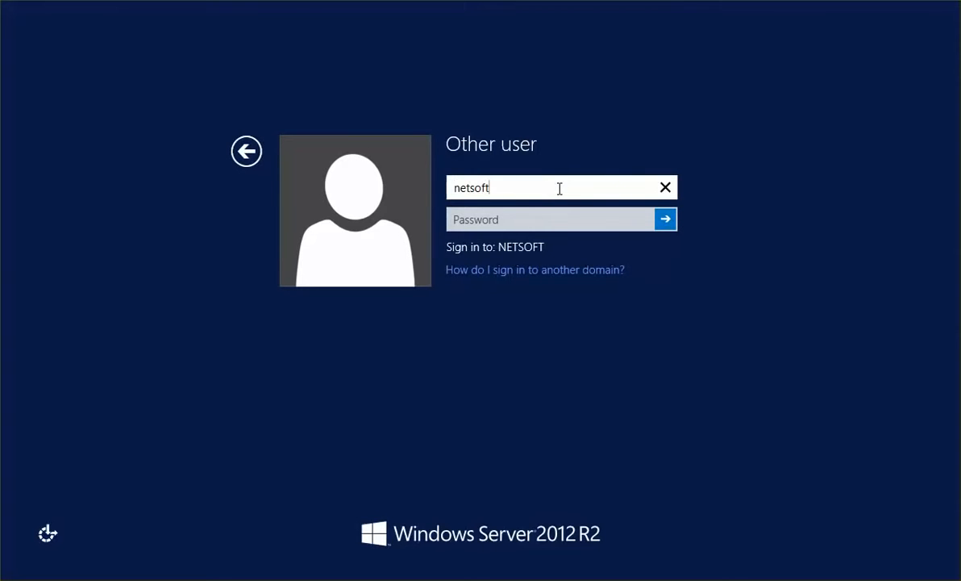
type("\\administrato")
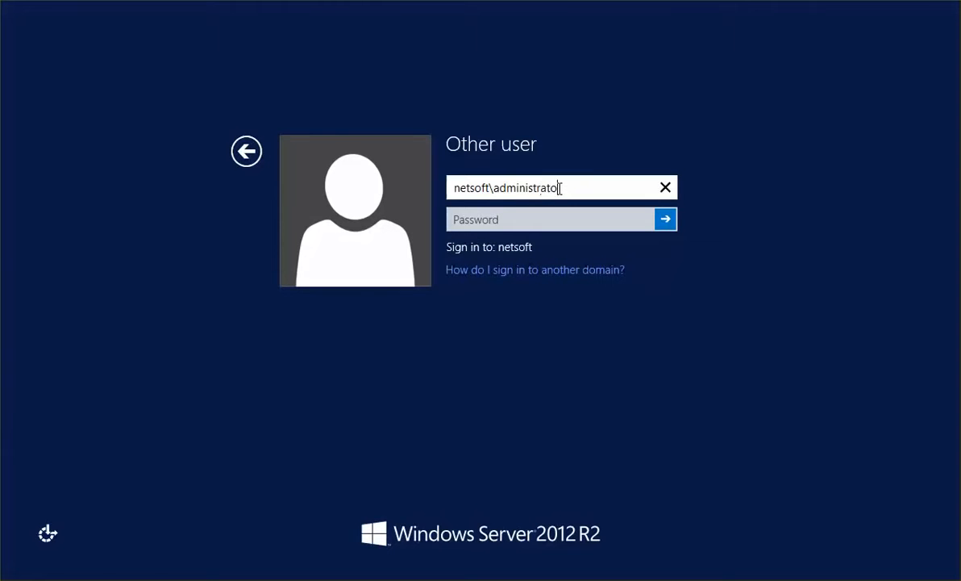
key("Tab")
type("Pa")
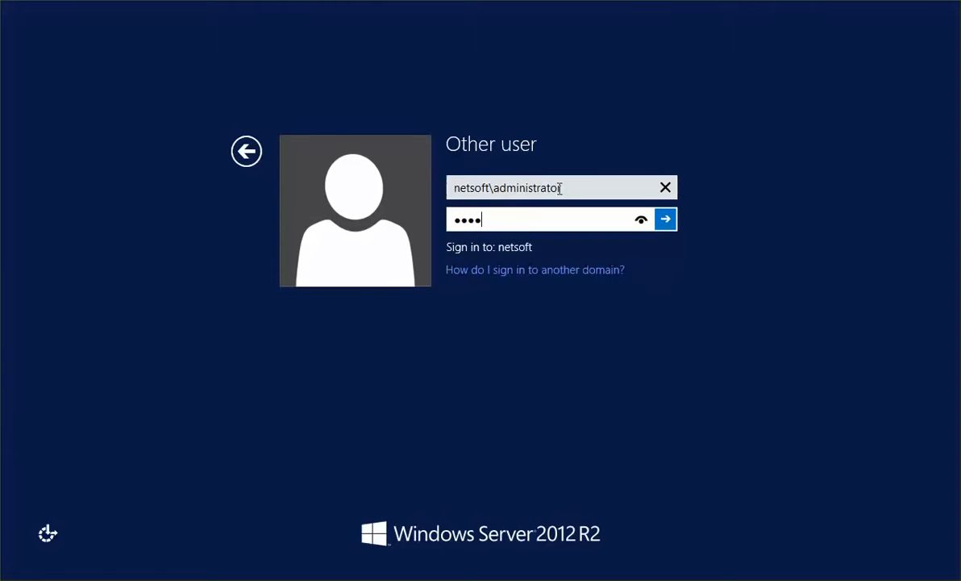
key("Return")
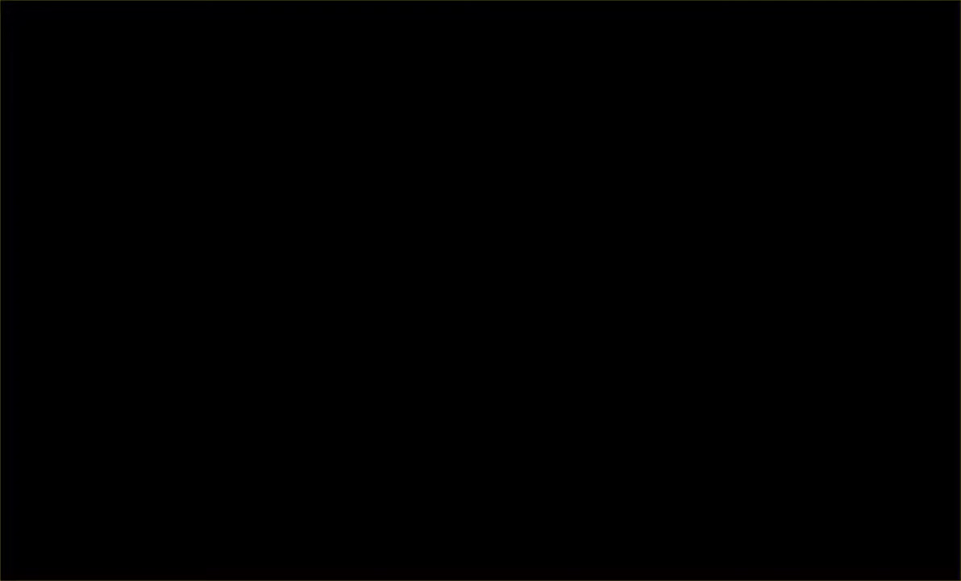
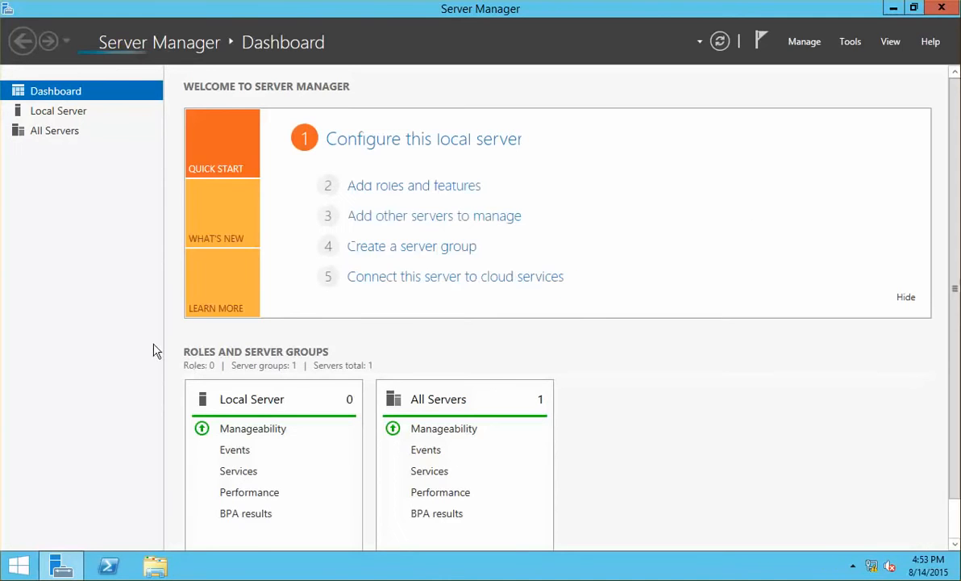
Review the Local Server properties in Server Manager, then minimize it to the desktop.
left_click(64, 117)
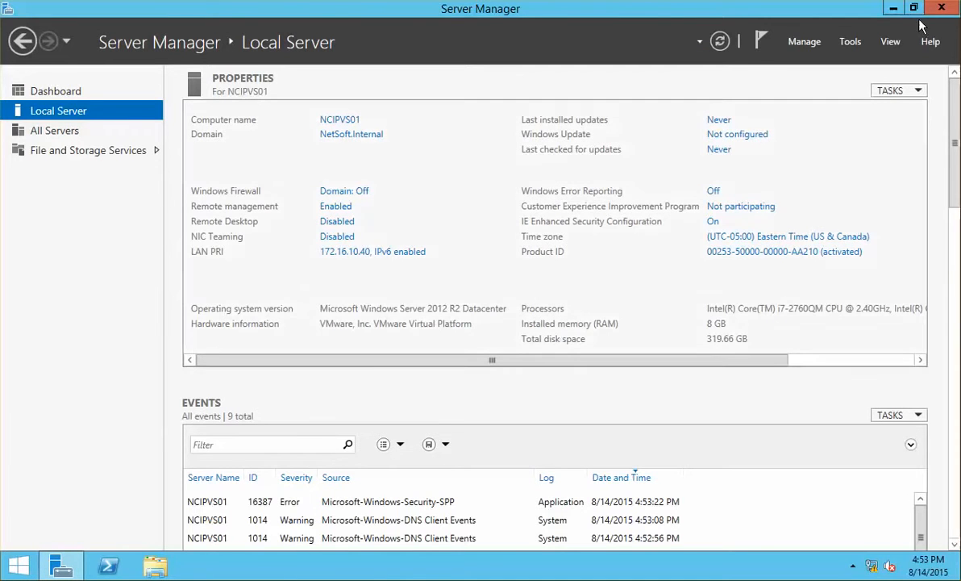
left_click(895, 11)
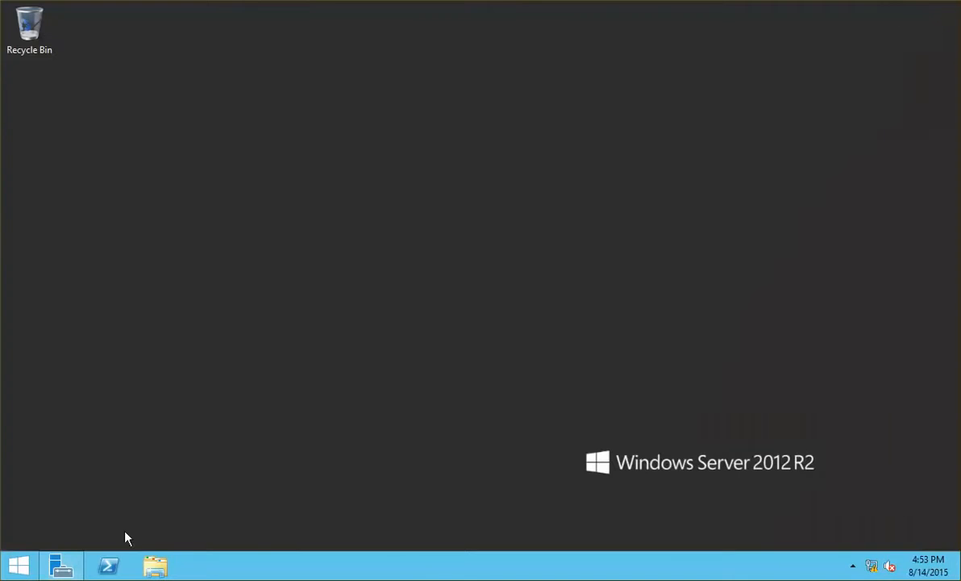
Open Control Panel from the Start screen and search its settings for 'inter'.
right_click(18, 566)
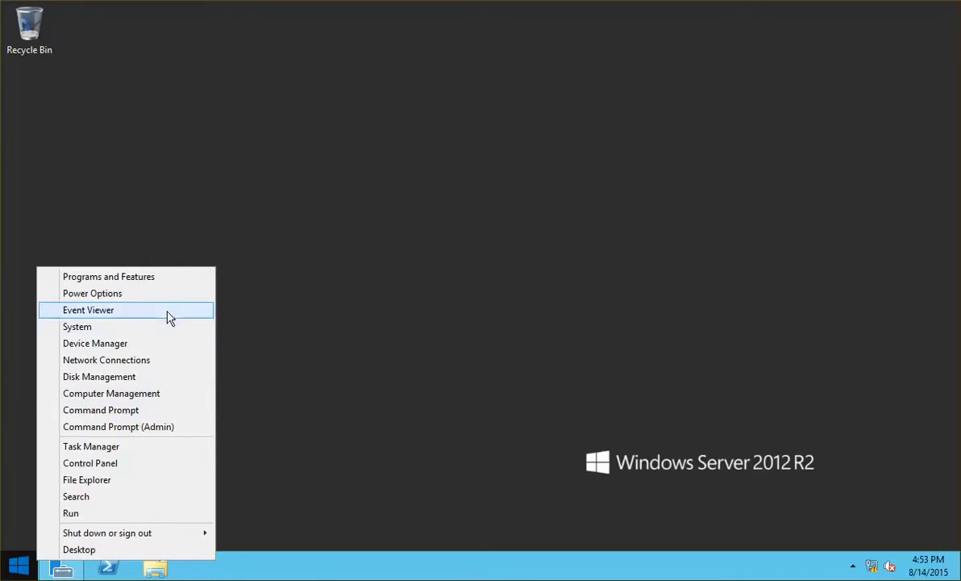
left_click(326, 343)
left_click(18, 565)
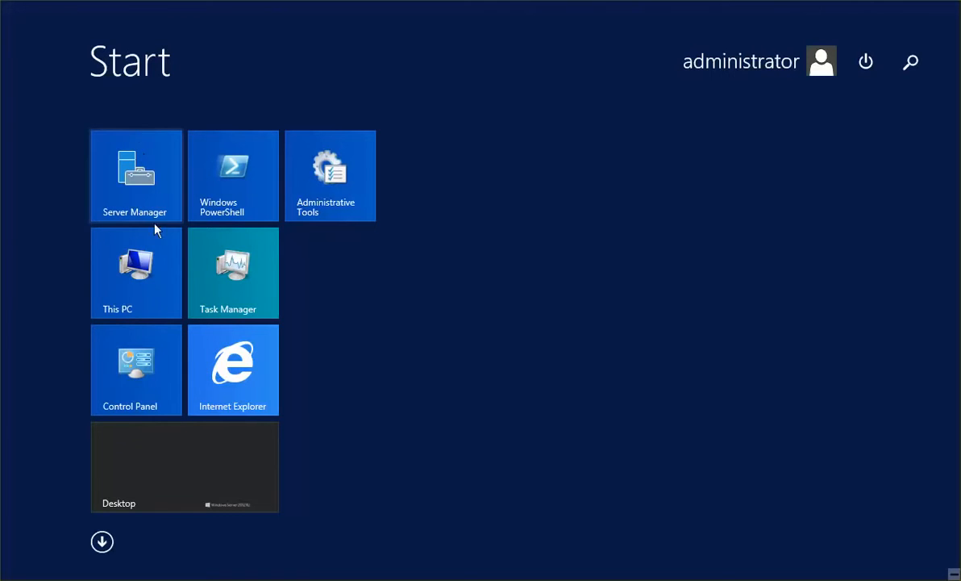
left_click(117, 380)
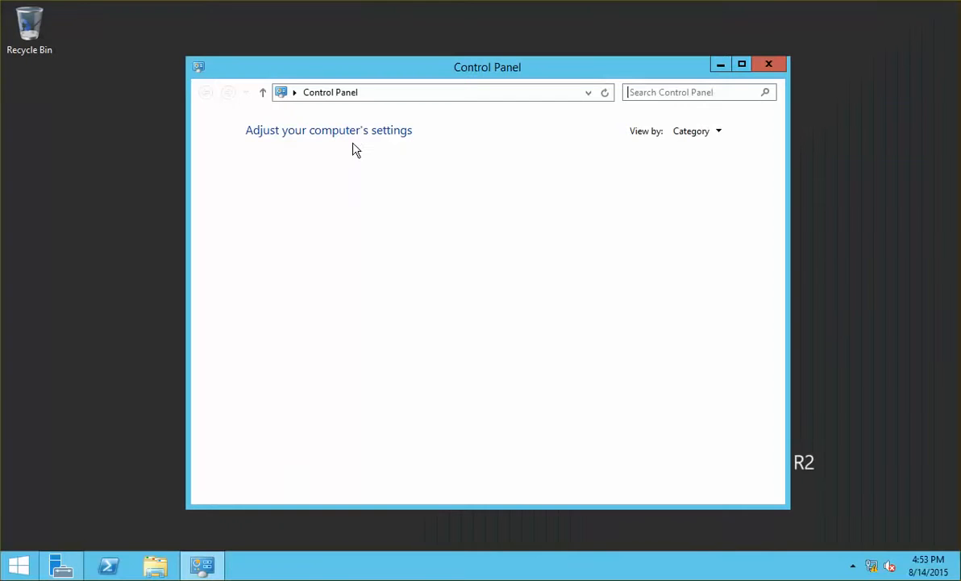
left_click(708, 92)
type("inter")
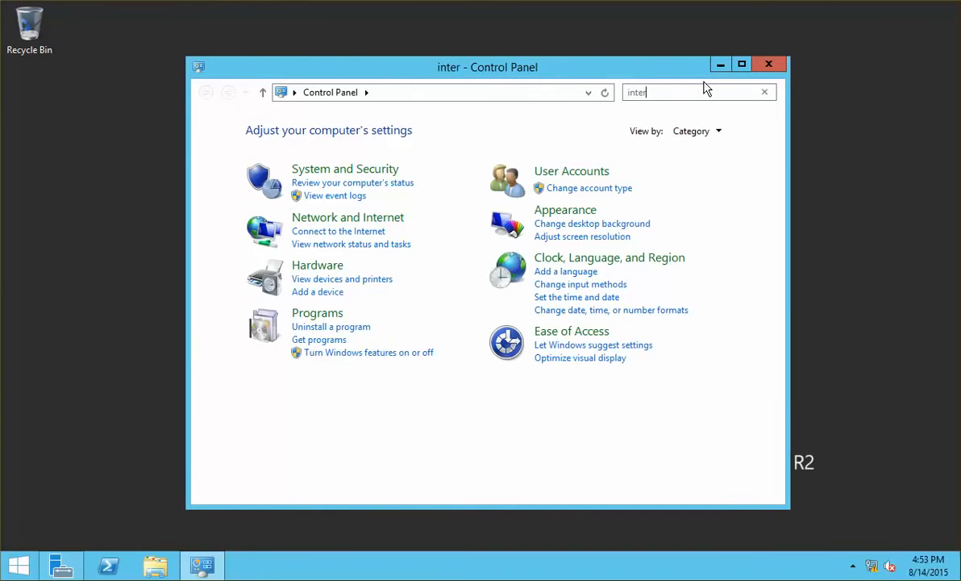
Uncheck 'Check for publisher's certificate revocation' in Internet Options Advanced, save, and close Control Panel.
left_click(289, 133)
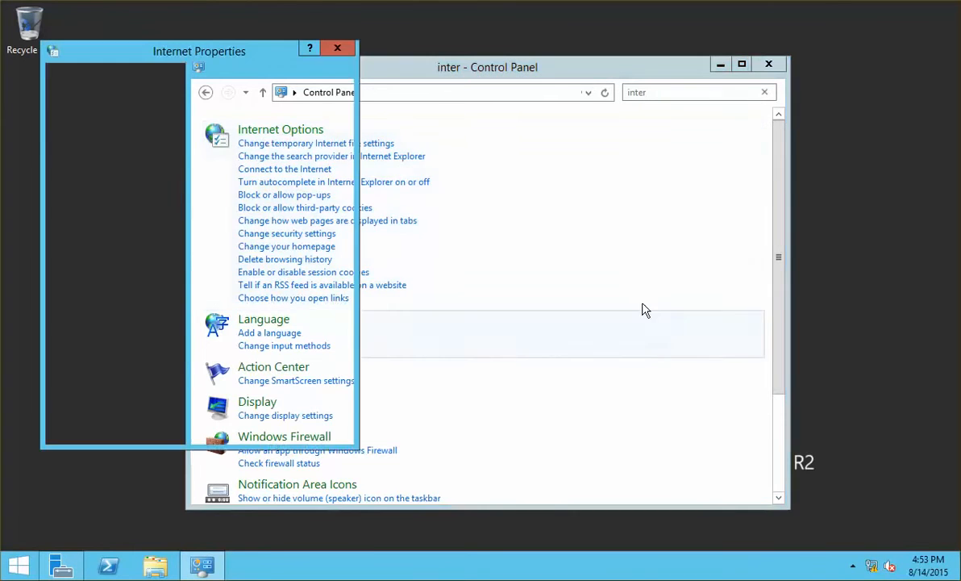
left_click(320, 76)
scroll(320, 210, "down", 14)
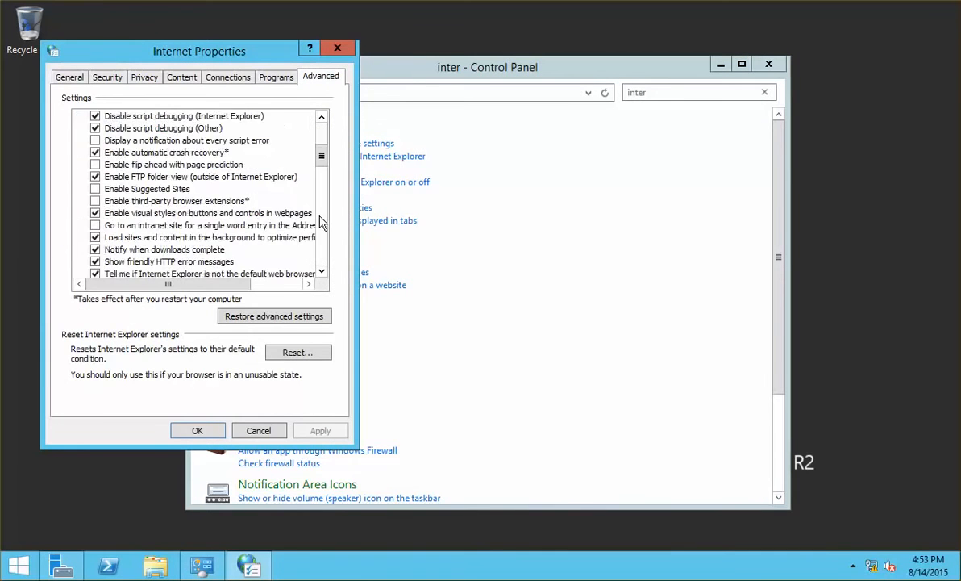
left_click(103, 251)
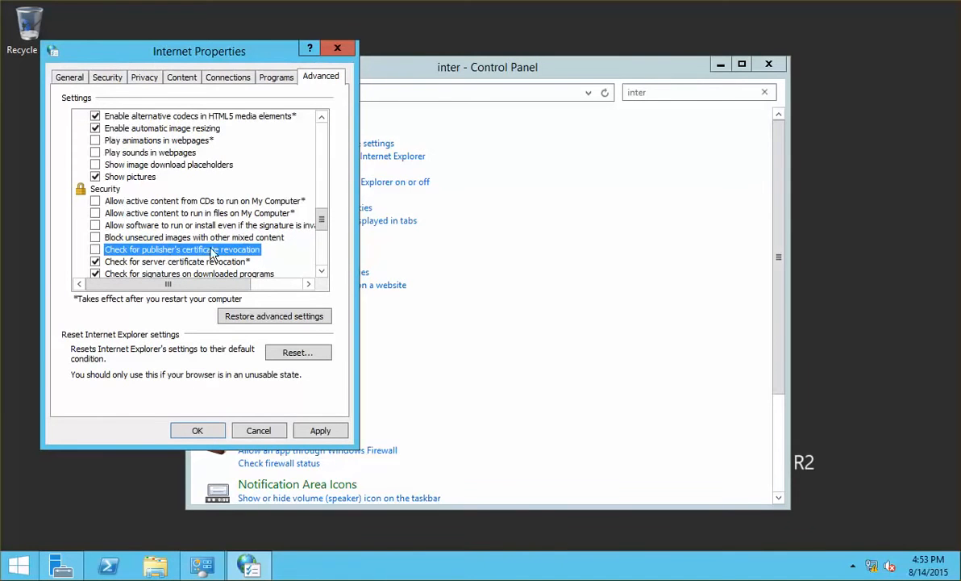
left_click(296, 433)
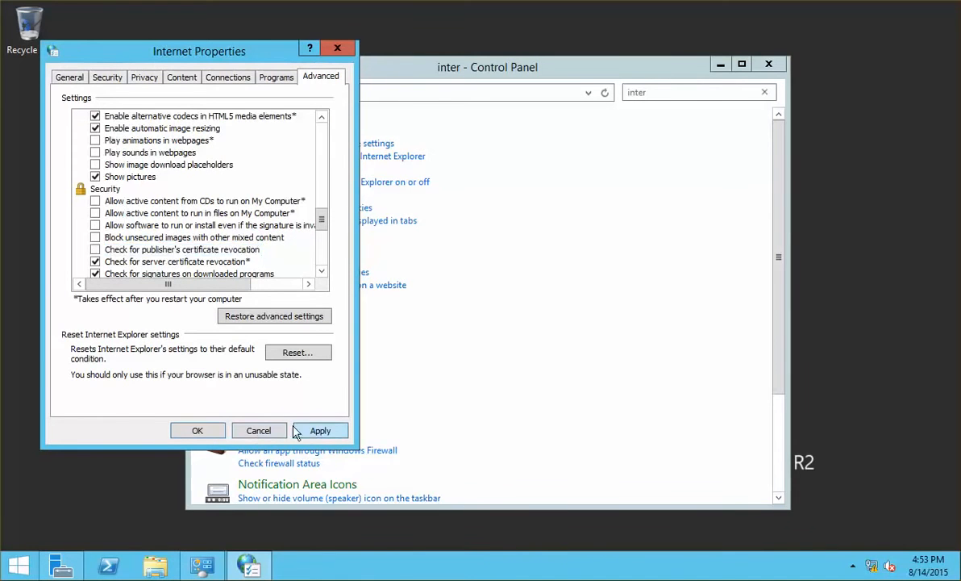
left_click(197, 430)
left_click(770, 64)
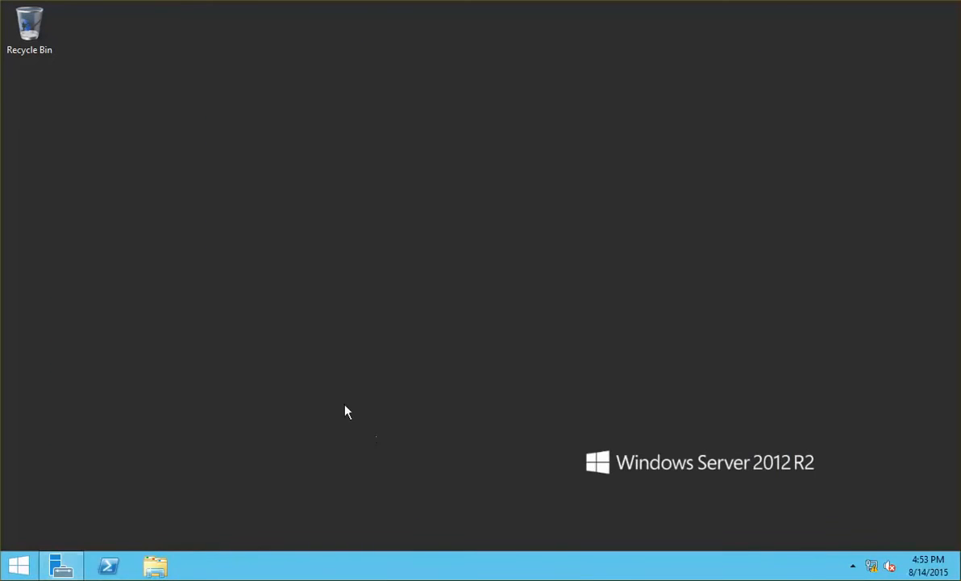
Launch the autorun program from the PVS_7.6 disc and close the file browser.
left_click(156, 567)
double_click(428, 367)
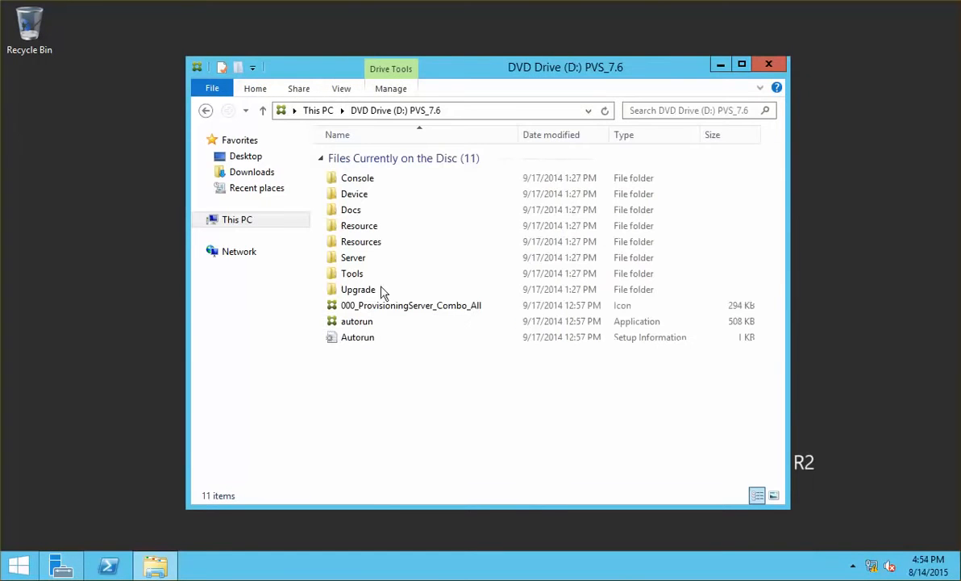
double_click(437, 322)
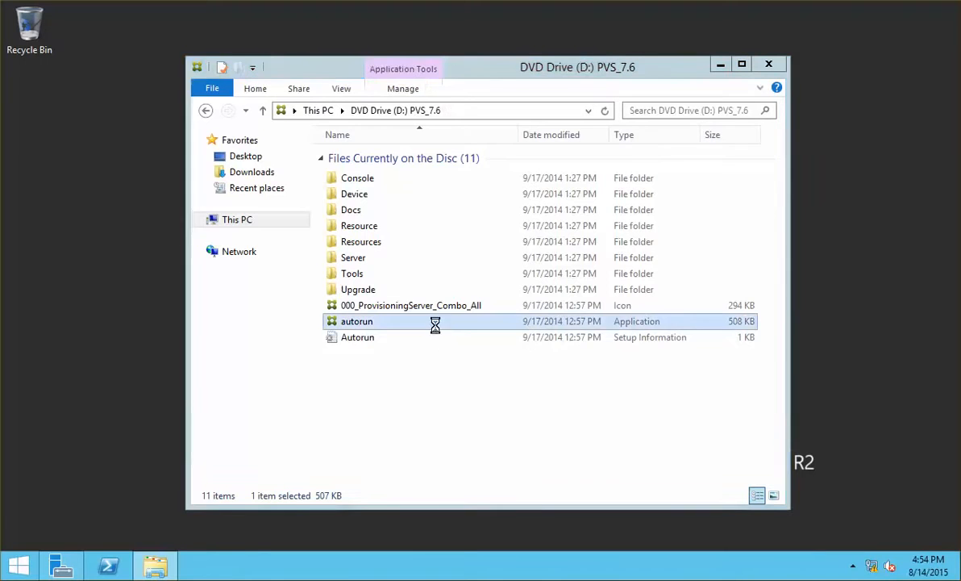
left_click(769, 64)
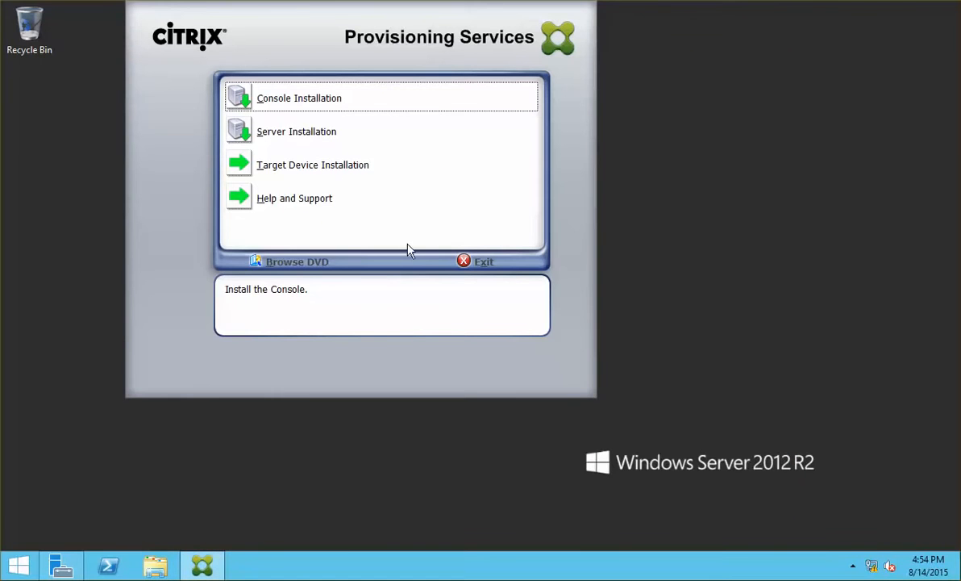
Start Server Installation and install its prerequisites, accepting the optional SQL2012ncli component.
left_click(294, 140)
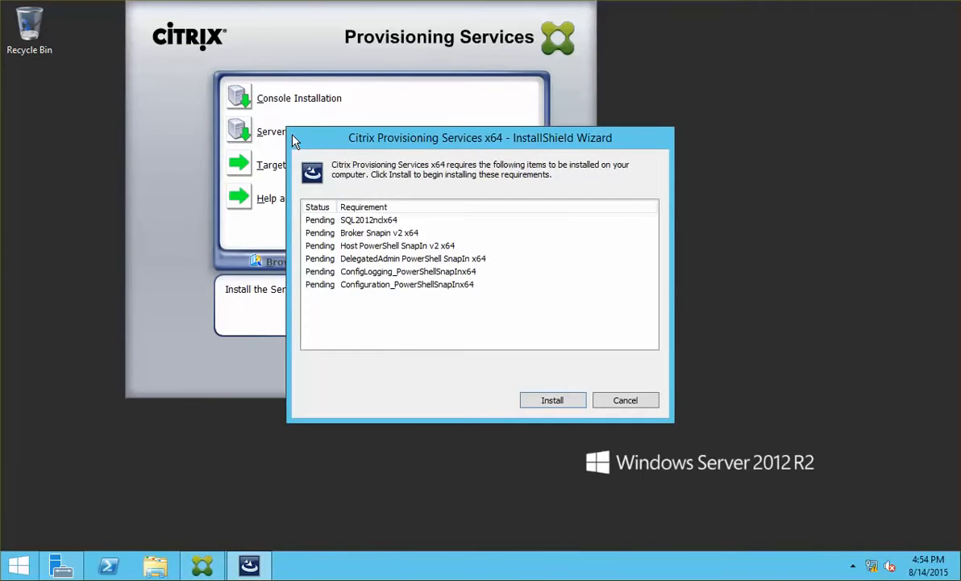
left_click(552, 399)
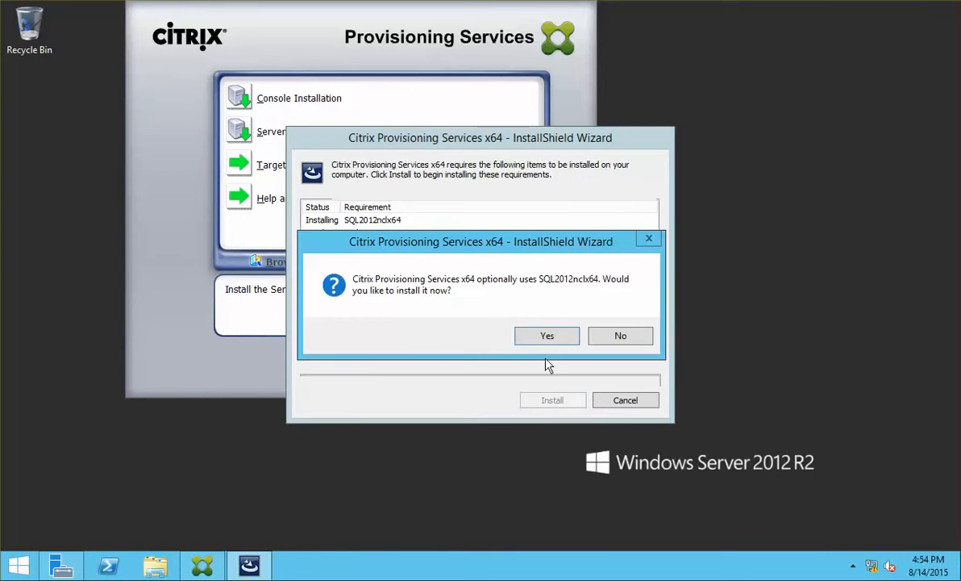
left_click(522, 341)
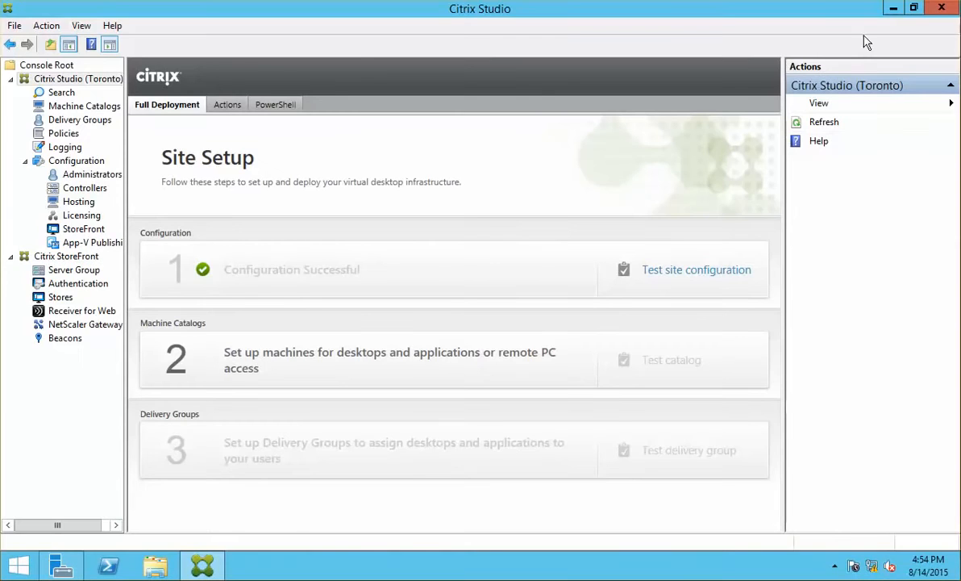
Open the Services console from Administrative Tools.
left_click(894, 9)
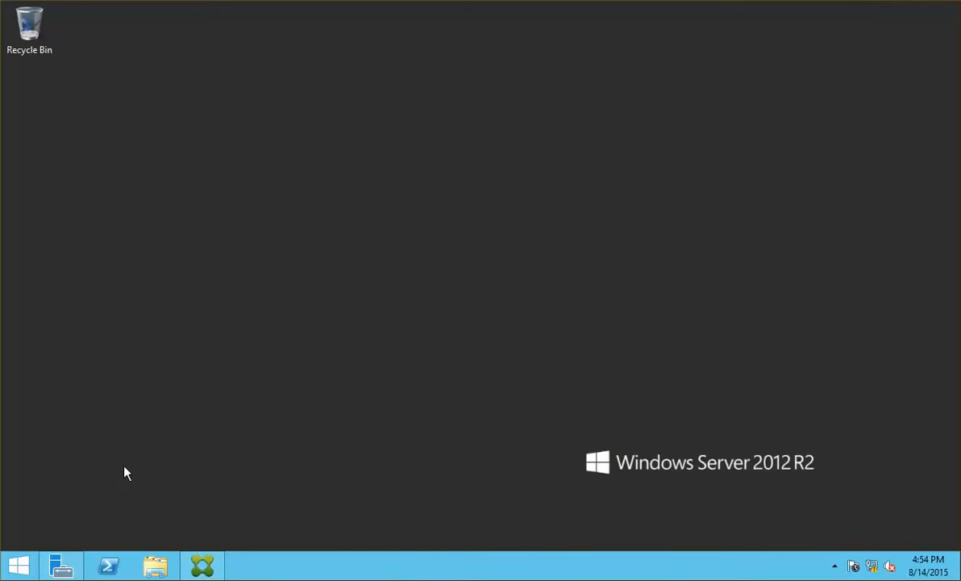
left_click(18, 566)
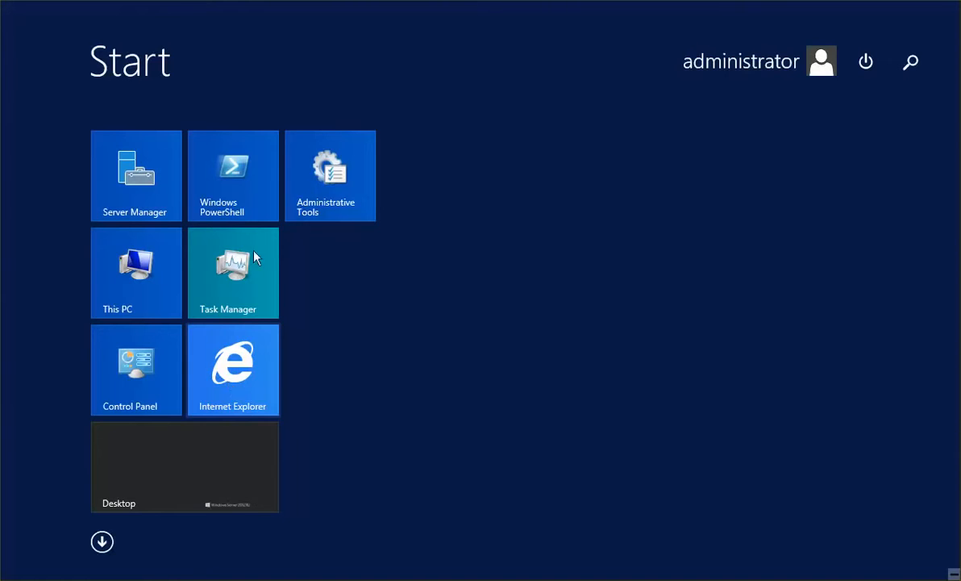
left_click(342, 151)
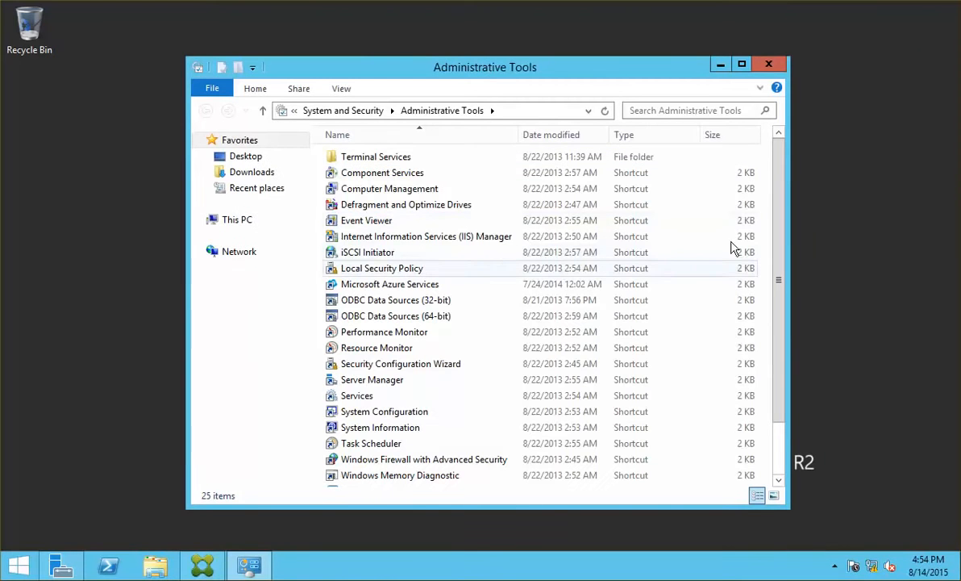
left_click_drag(783, 189, 789, 397)
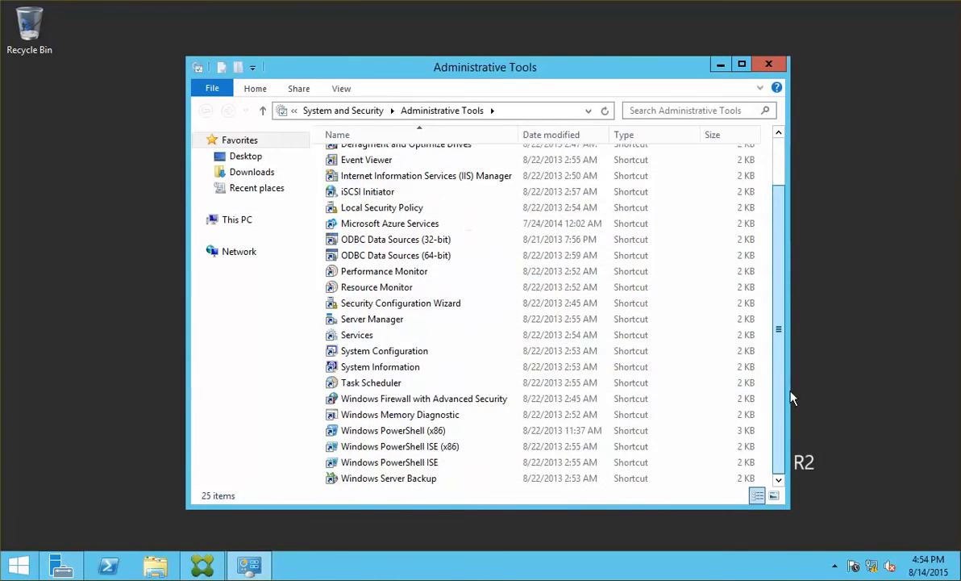
left_click(363, 337)
double_click(363, 337)
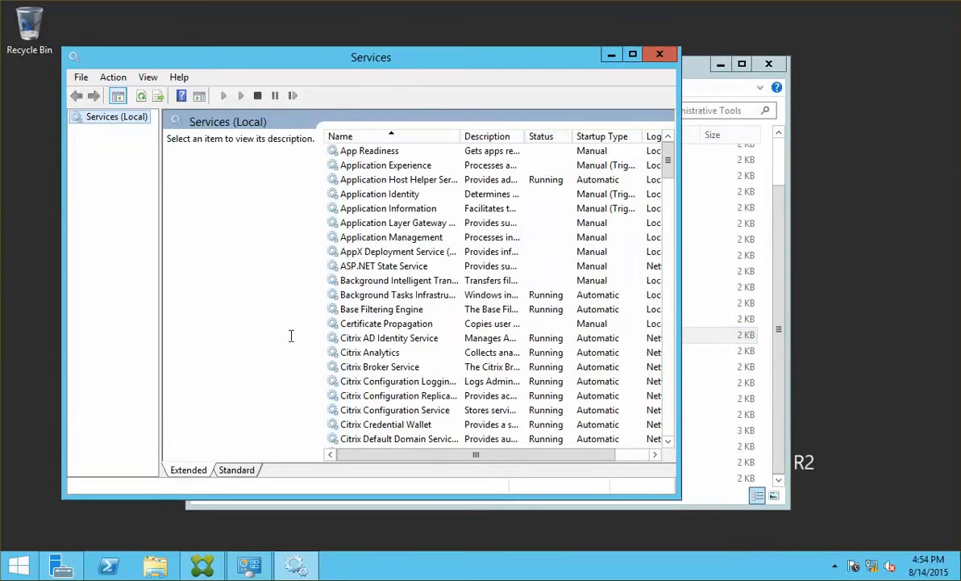
left_click_drag(668, 161, 670, 353)
Set the SQL Server Browser service's startup type to Automatic.
left_click(412, 324)
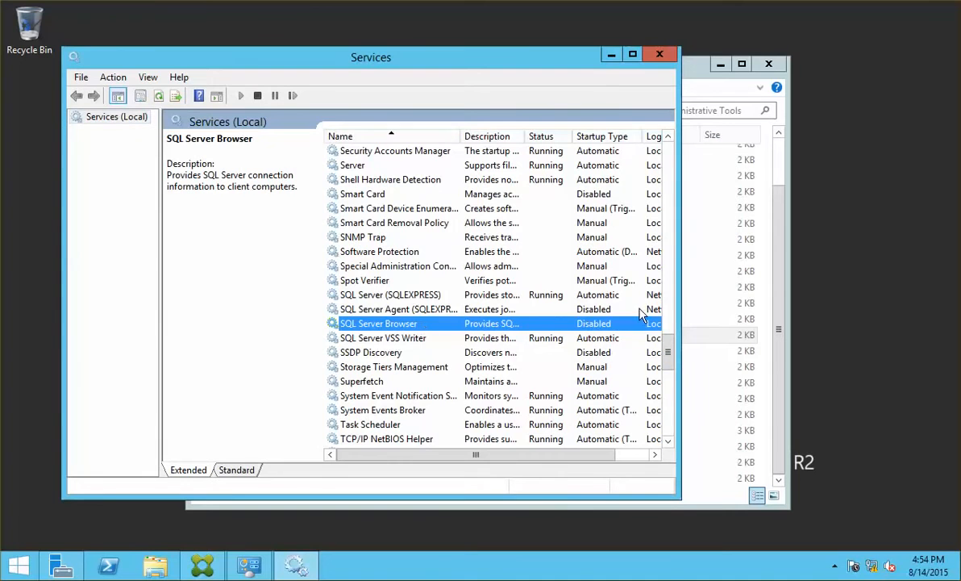
double_click(396, 323)
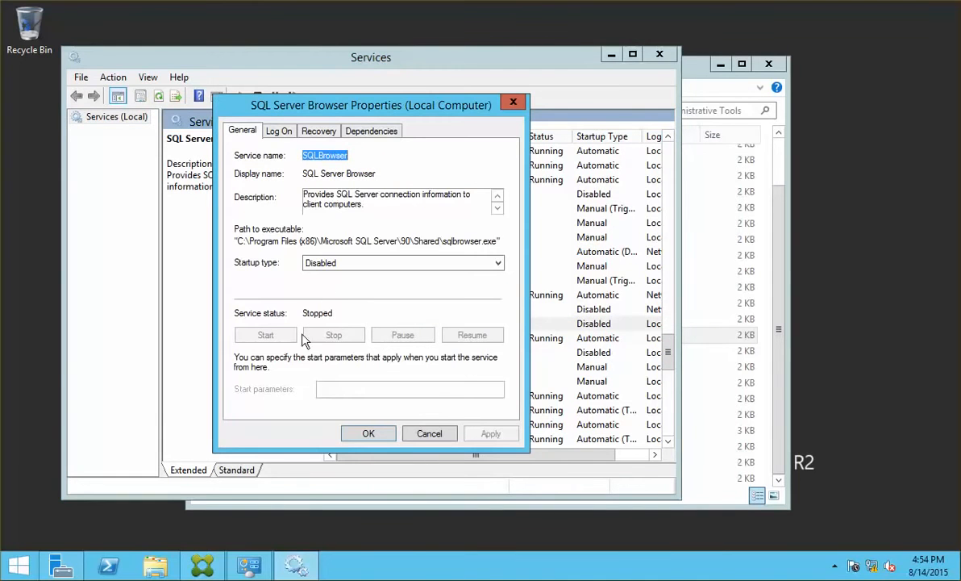
left_click(369, 263)
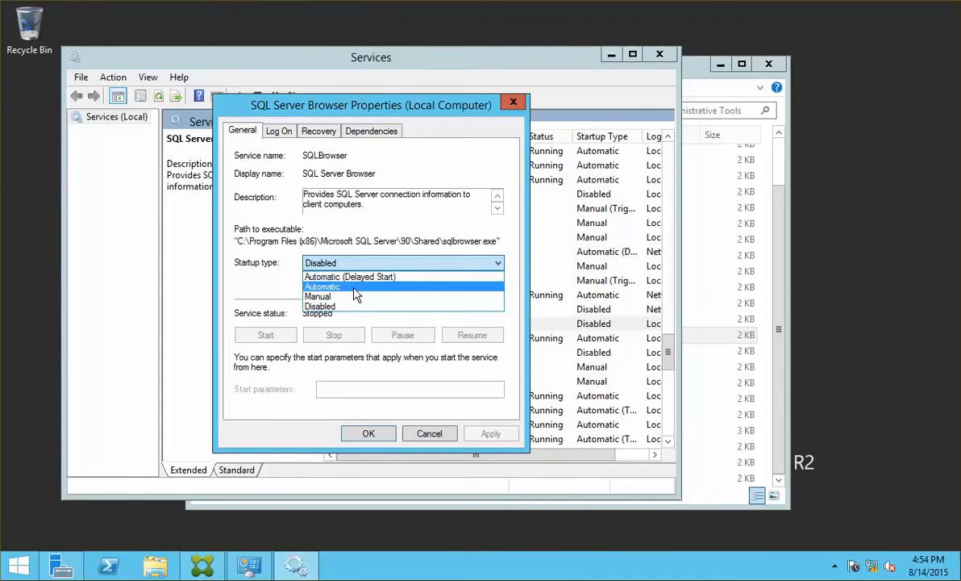
left_click(354, 288)
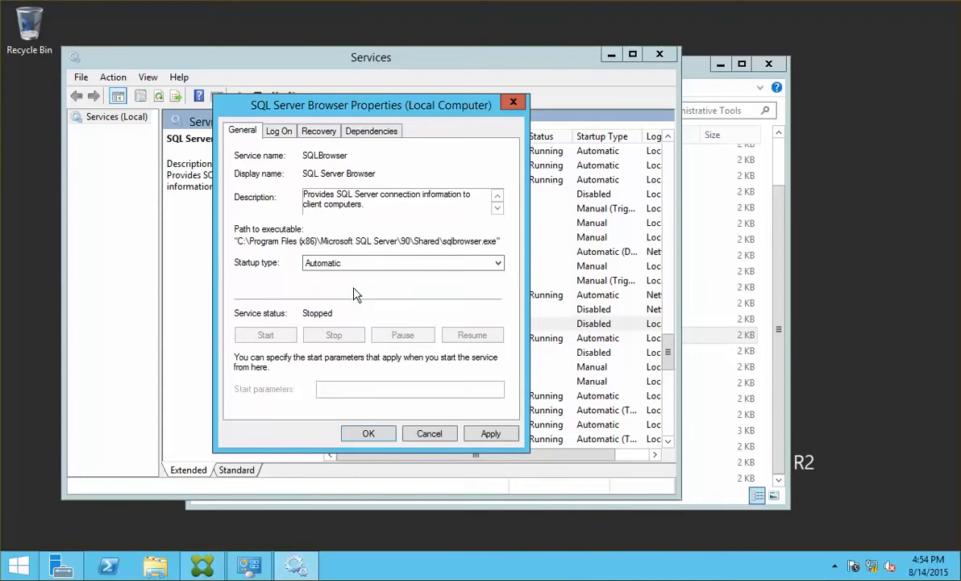
left_click(491, 433)
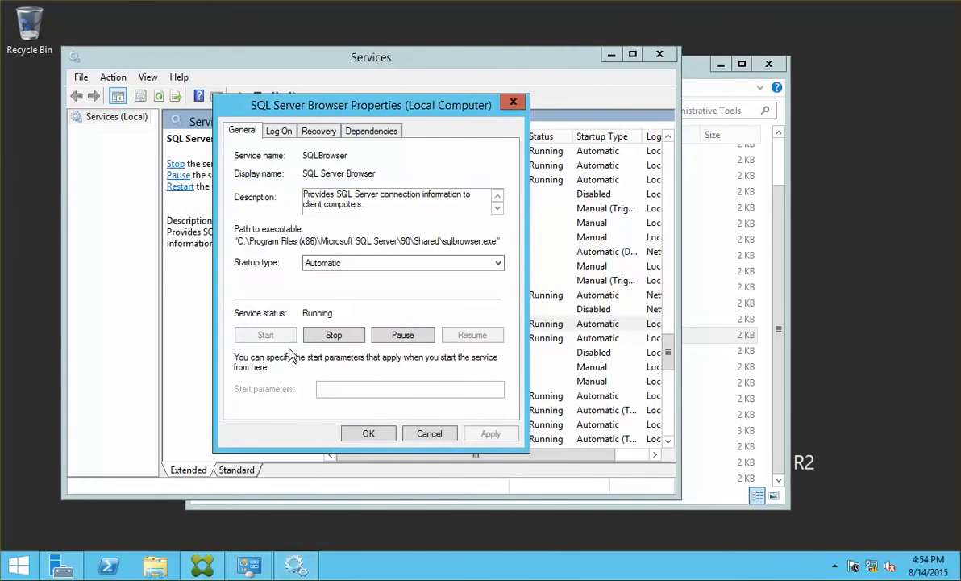
left_click(368, 433)
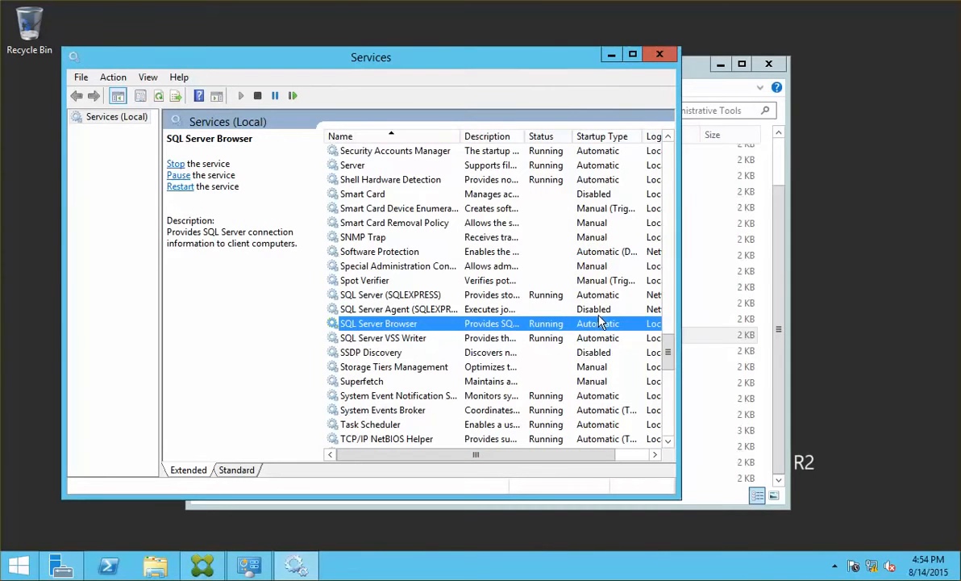
Set SQL Server Agent (SQLEXPRESS) startup type to Automatic and close Services.
double_click(411, 309)
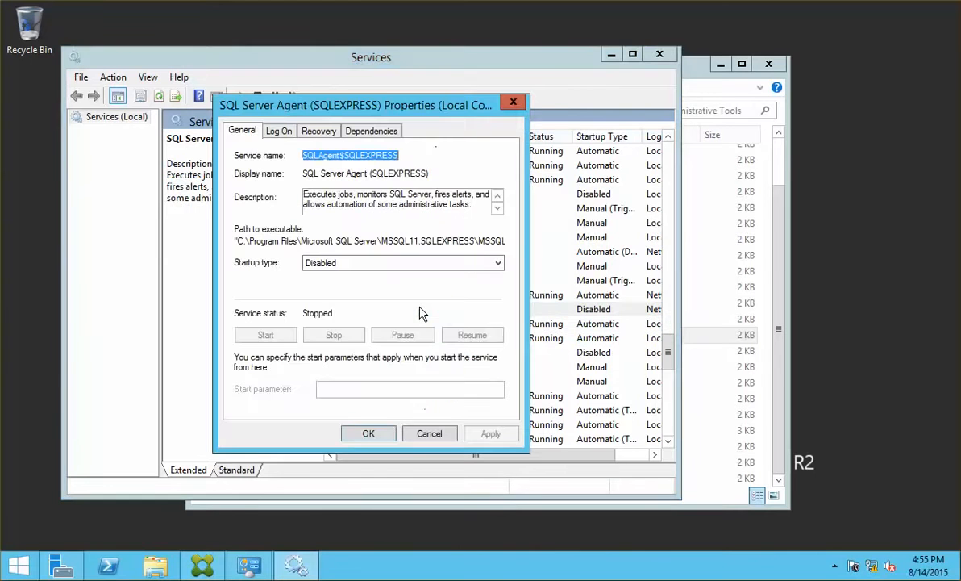
left_click(377, 264)
left_click(355, 286)
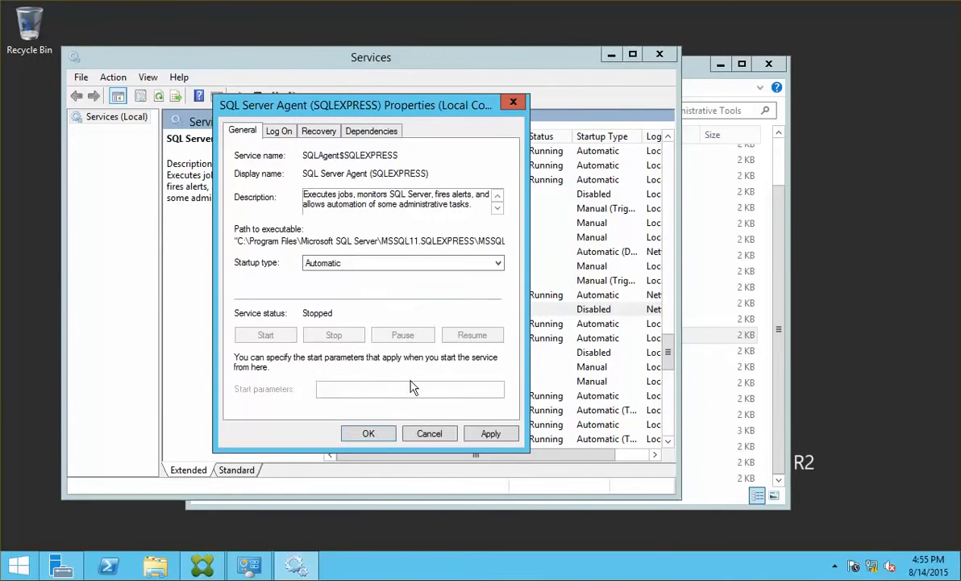
left_click(490, 433)
left_click(368, 435)
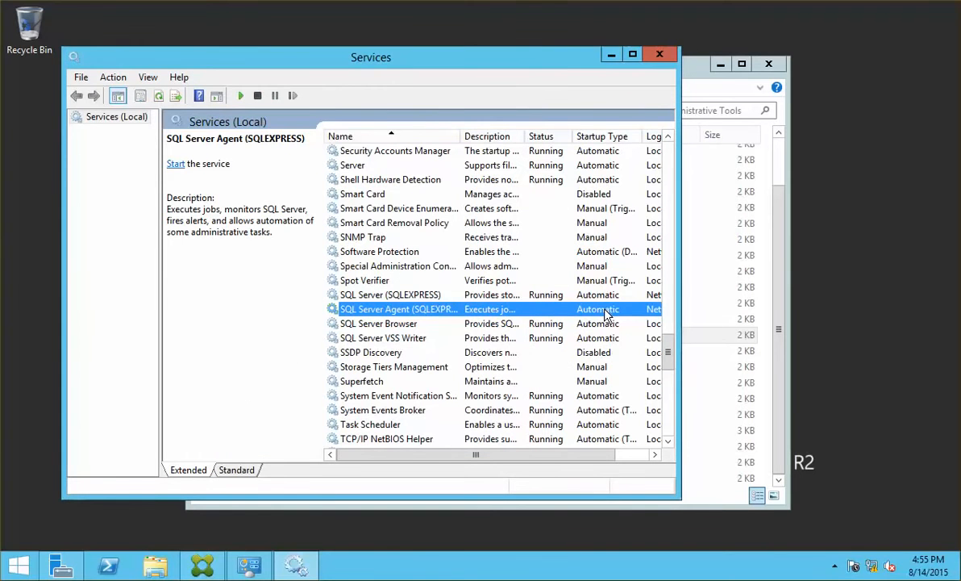
left_click(660, 54)
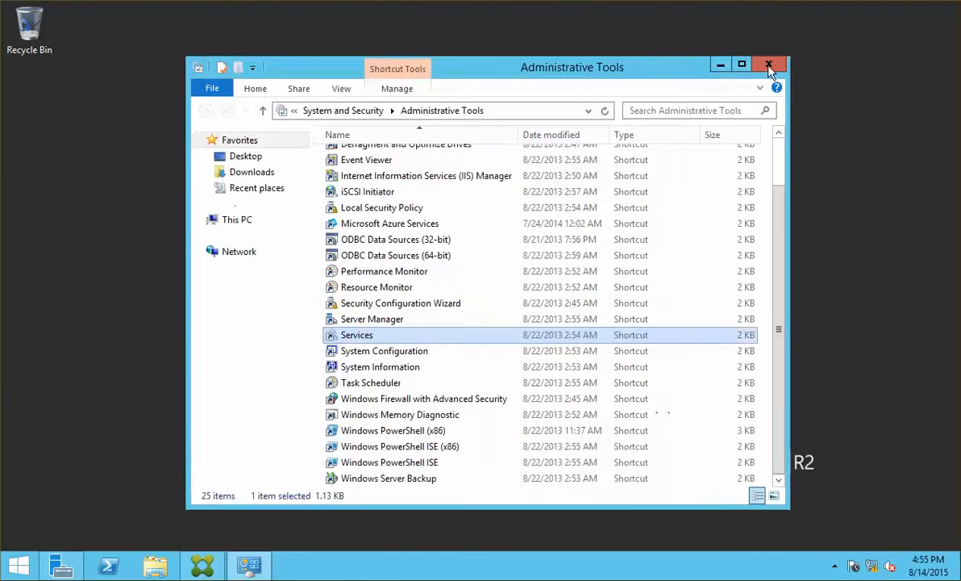
Close Administrative Tools and accept the server installer's license agreement.
left_click(768, 63)
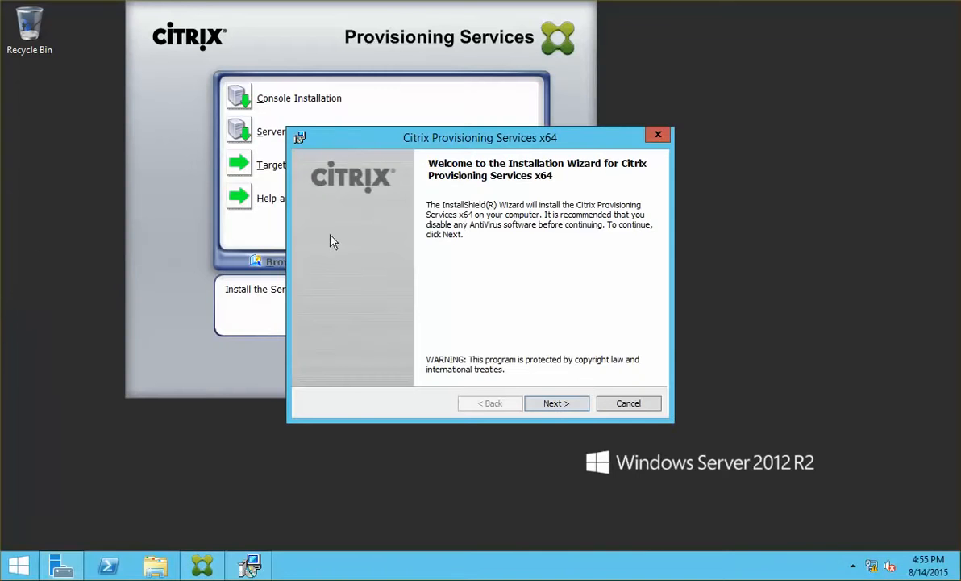
left_click(568, 403)
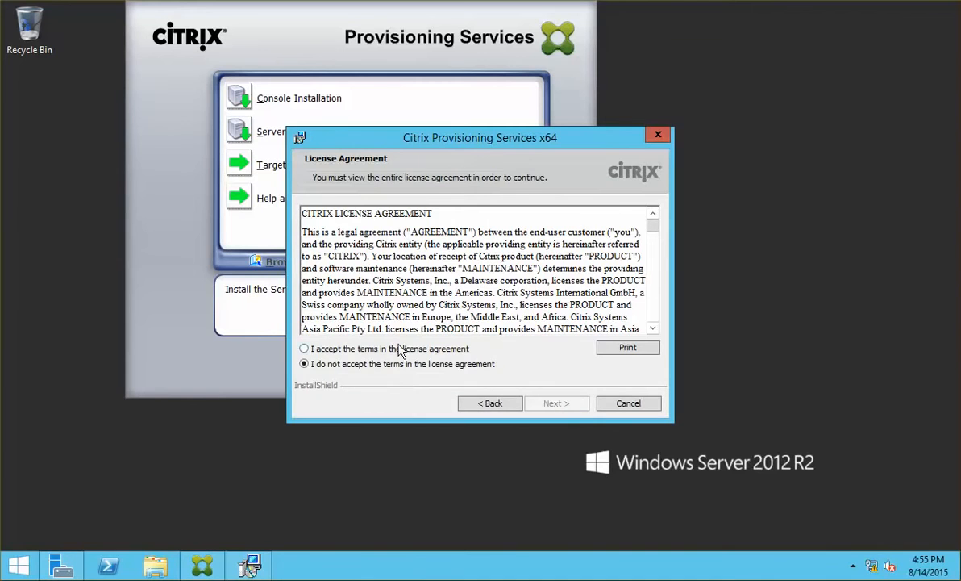
left_click(395, 348)
left_click(547, 405)
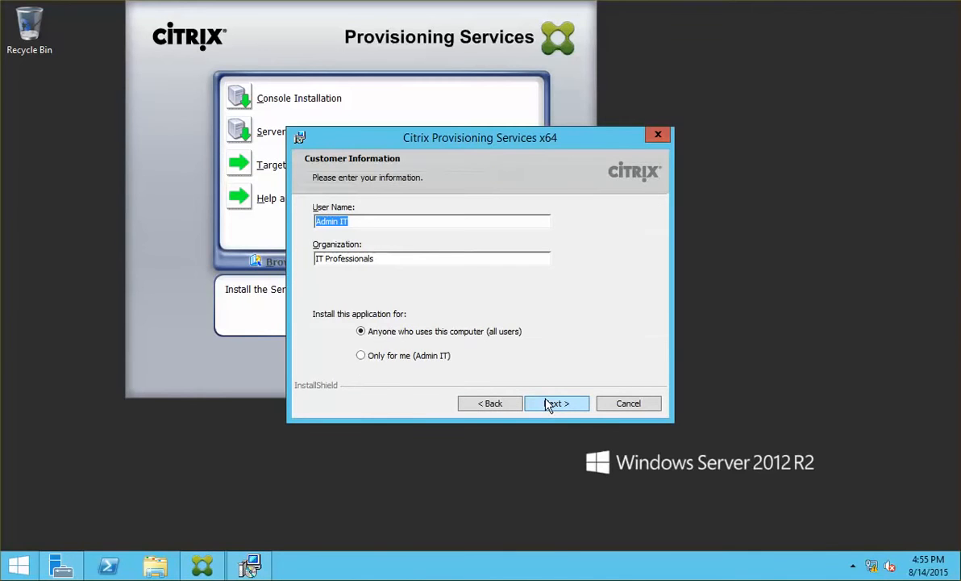
Enter User Name 'Administrator' and Organization 'NetsoSof', keep the default folder, and install the server.
type("Administrator")
key("Tab")
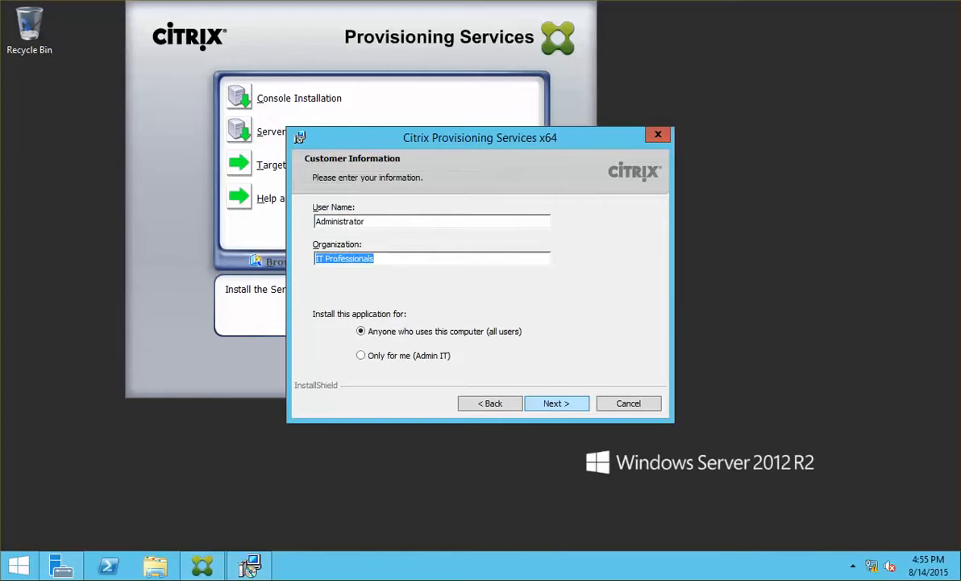
type("Netso")
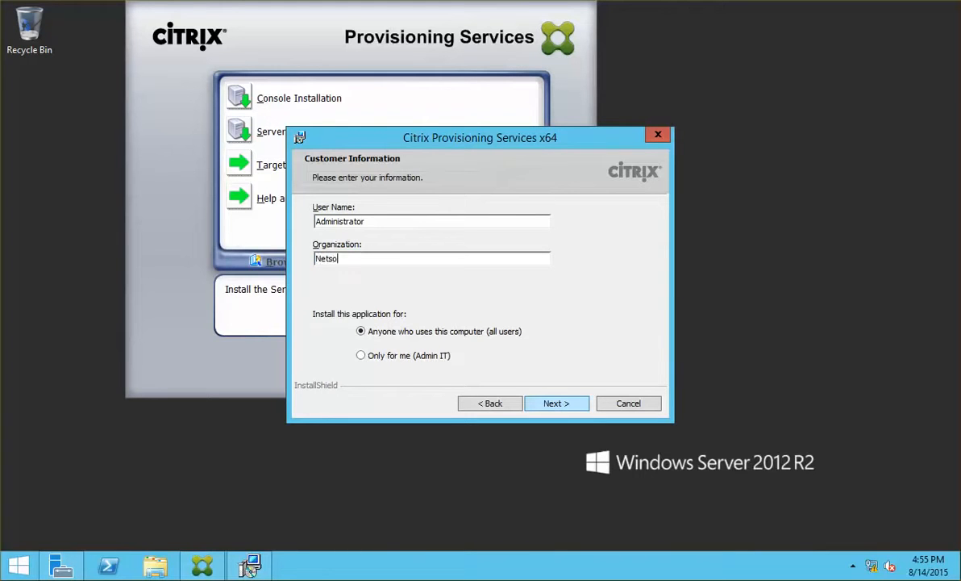
type("Soft")
left_click(556, 402)
left_click(556, 402)
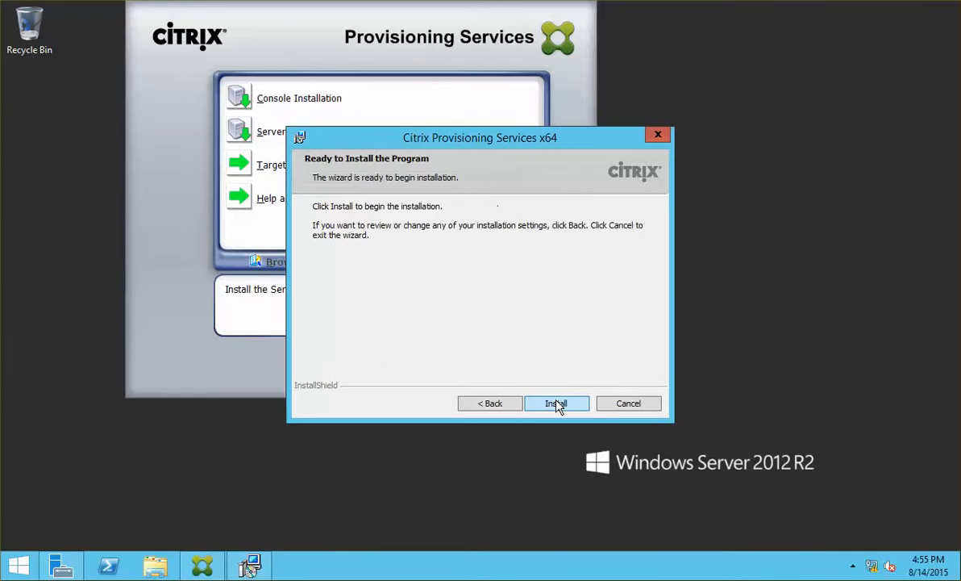
left_click(558, 403)
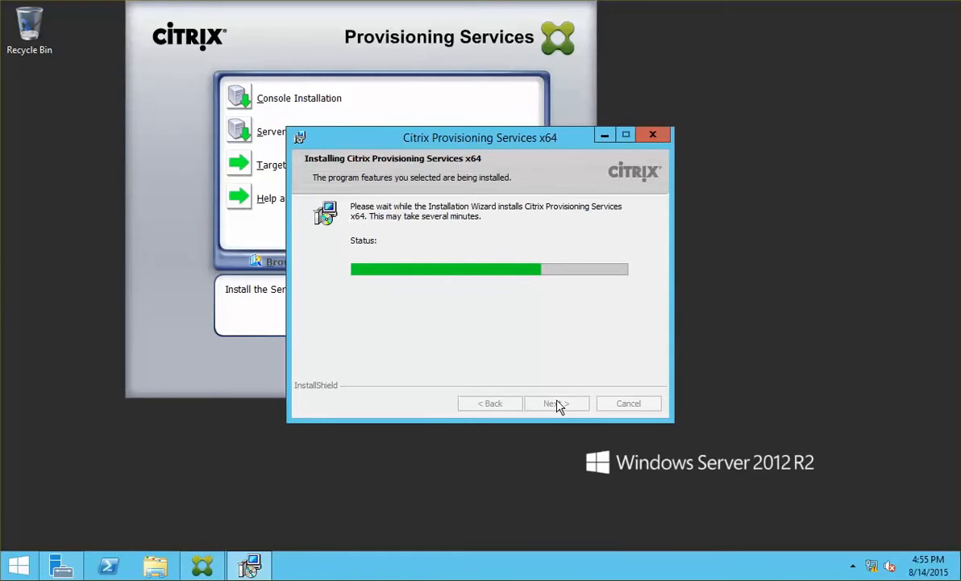
left_click(556, 403)
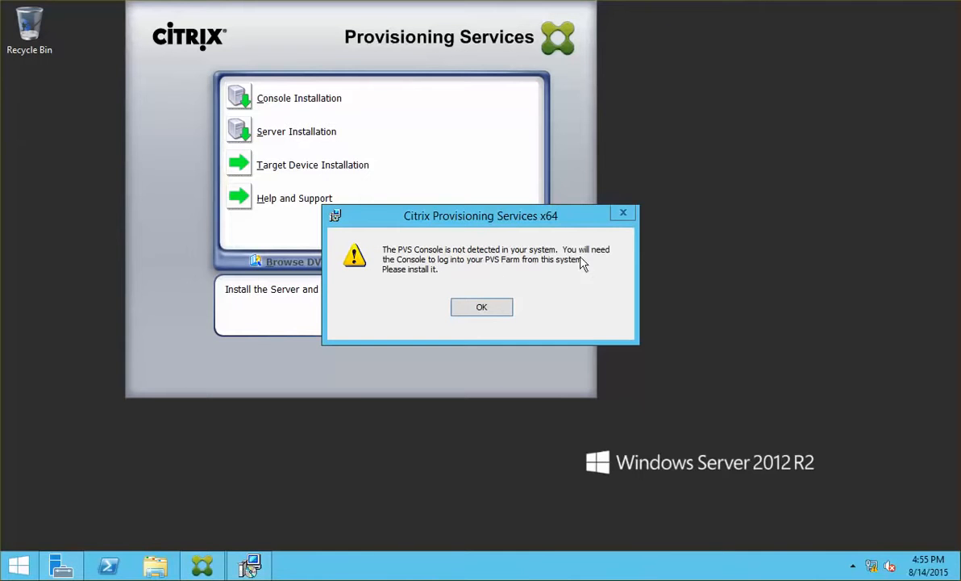
Start Console Installation and accept the console's license agreement.
left_click(292, 100)
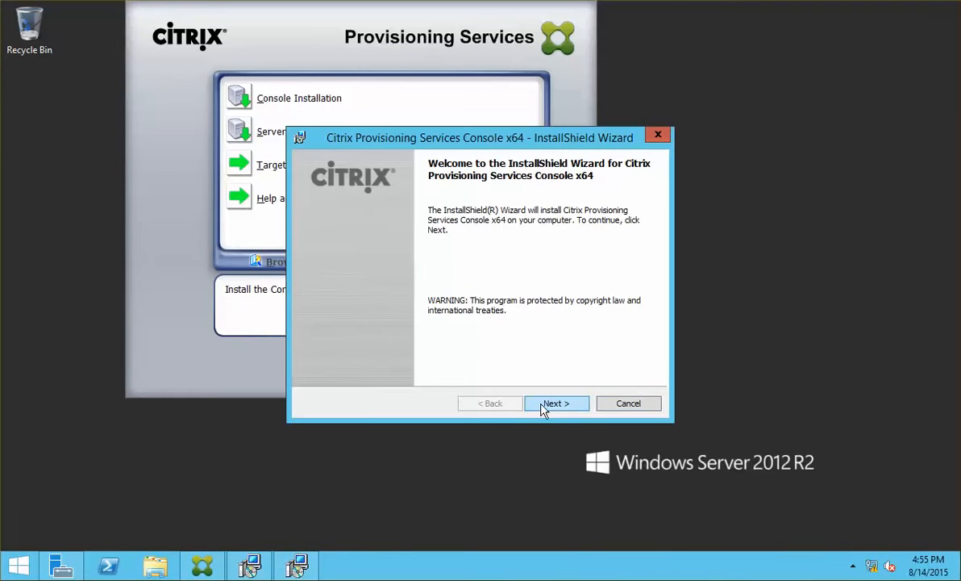
left_click(542, 405)
left_click(407, 344)
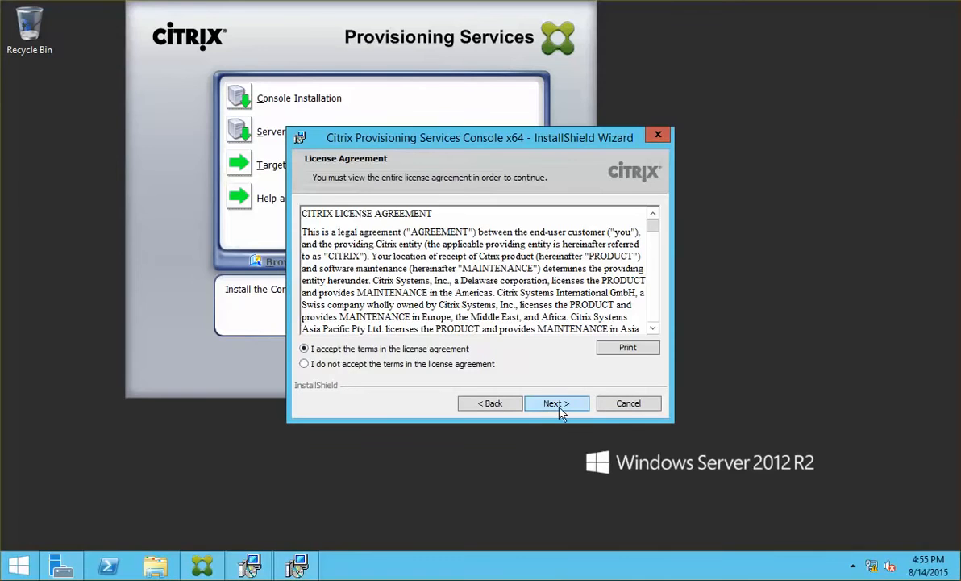
left_click(555, 404)
Enter User Name 'Administrator' and Organization 'PNetSoft', keep the default folder, and install the console.
type("Admi")
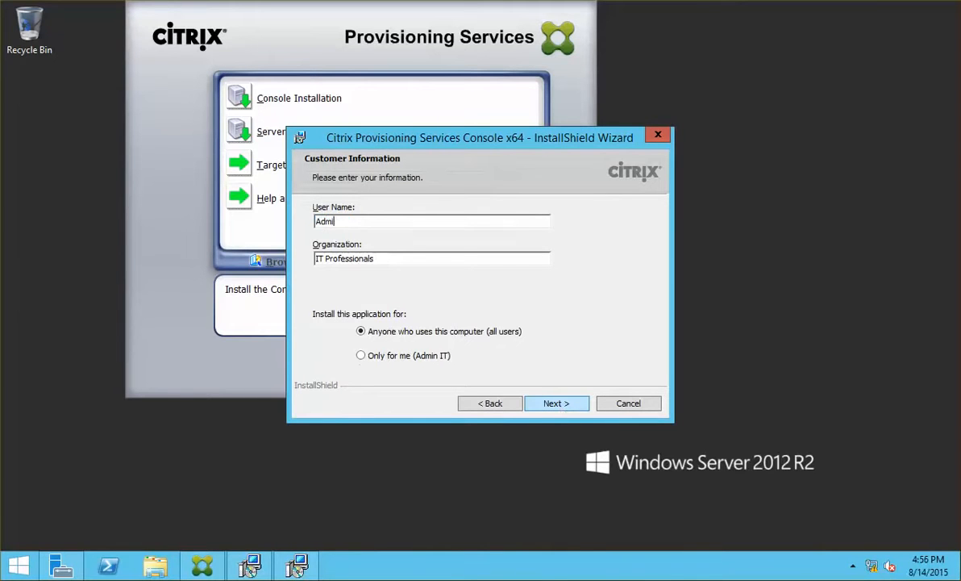
type("nistrator")
key("Tab")
type("P")
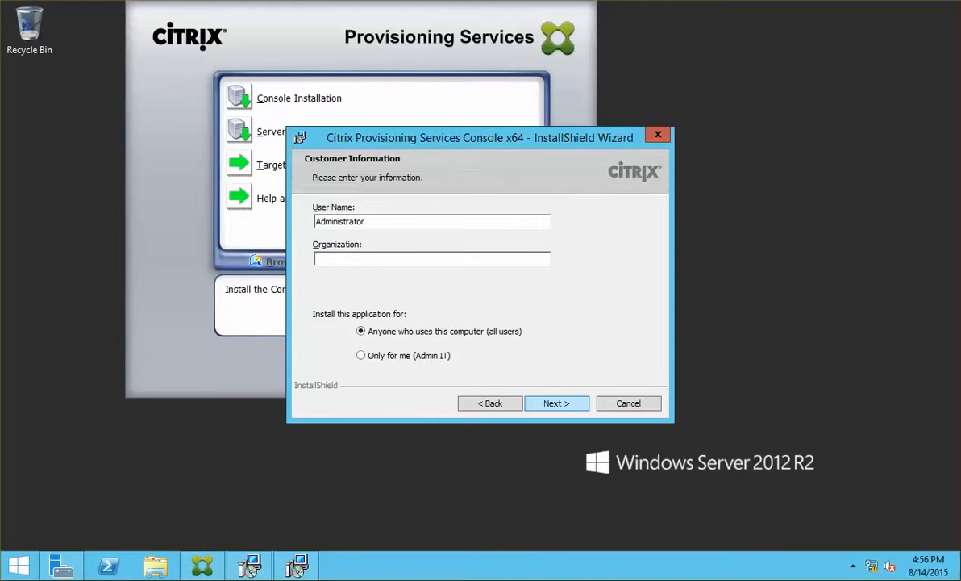
type("NetSoft")
left_click(554, 403)
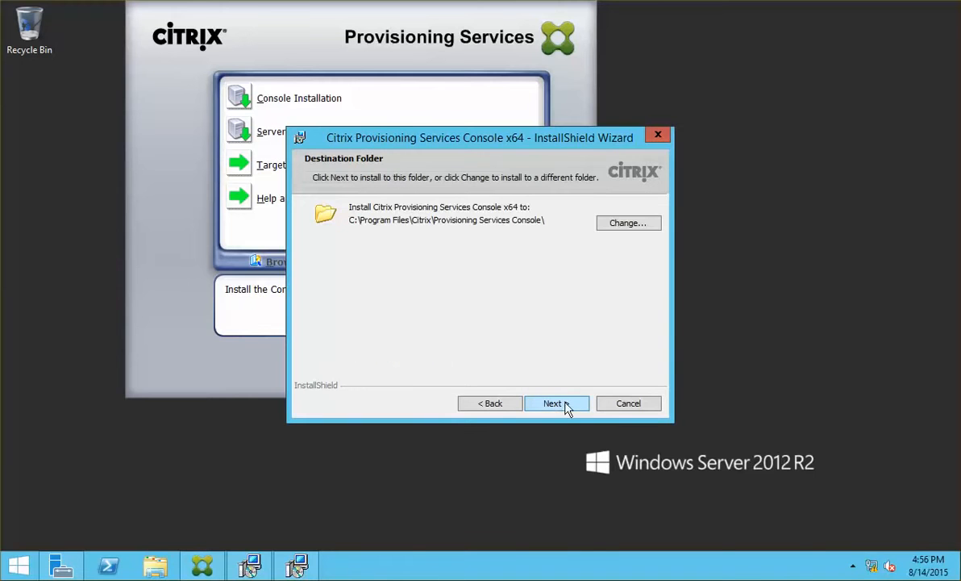
left_click(563, 405)
left_click(557, 404)
left_click(556, 403)
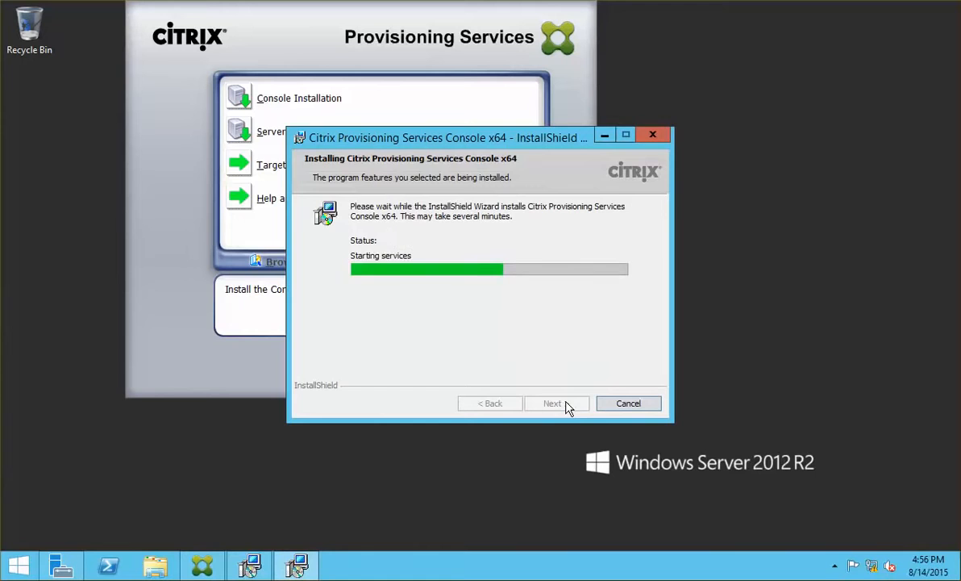
left_click(556, 403)
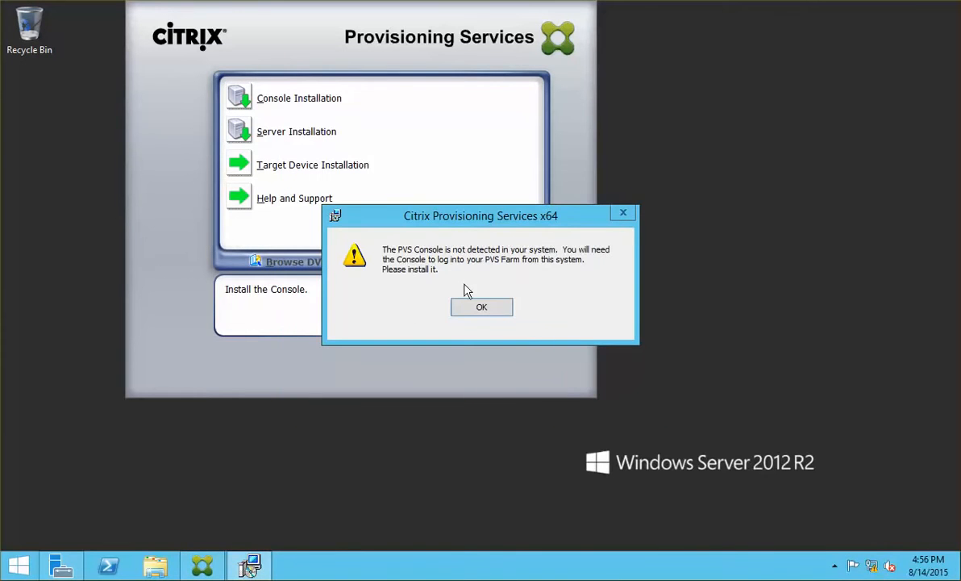
Dismiss the console warning, set DHCP to run on another computer, and keep PXE on this computer.
left_click(498, 308)
left_click(580, 405)
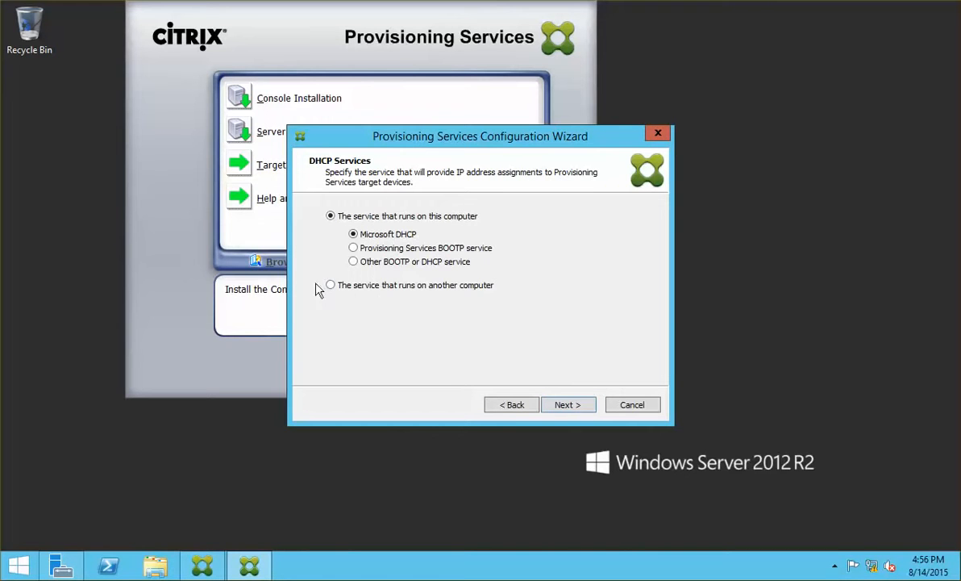
left_click(436, 286)
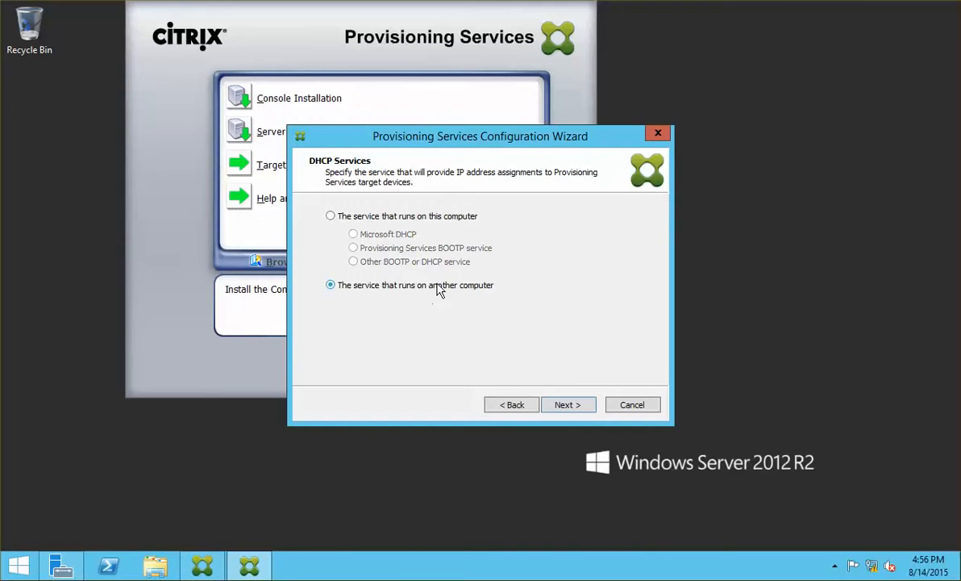
left_click(580, 405)
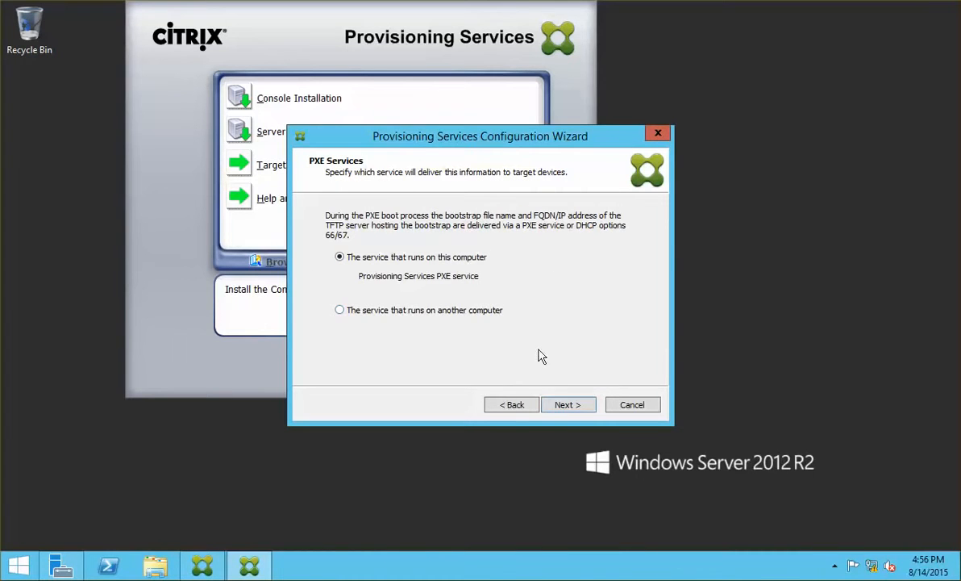
left_click(582, 409)
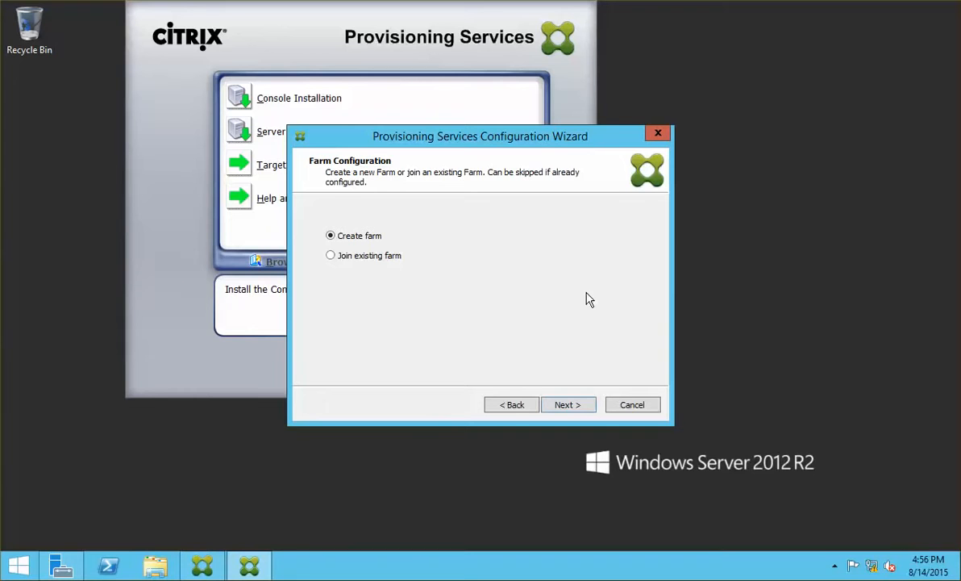
left_click(552, 404)
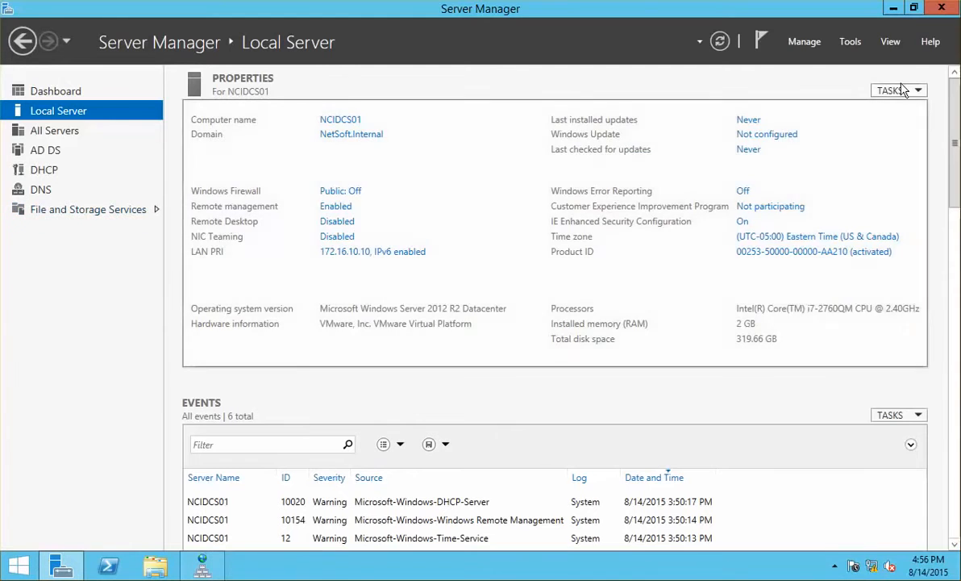
Open the DHCP console maximized with the ncidcs01 server's IPv4 branch expanded.
left_click(850, 42)
left_click(758, 206)
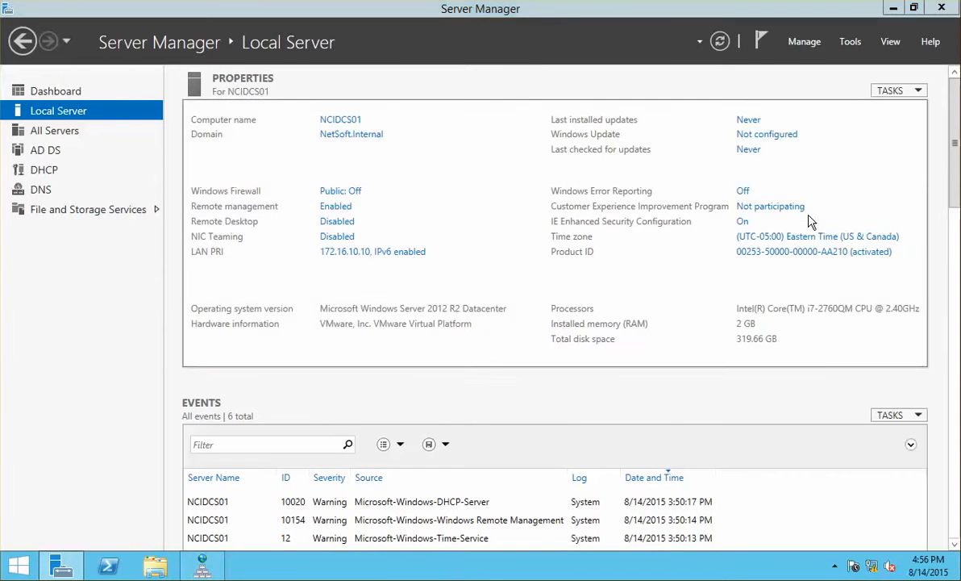
left_click(67, 136)
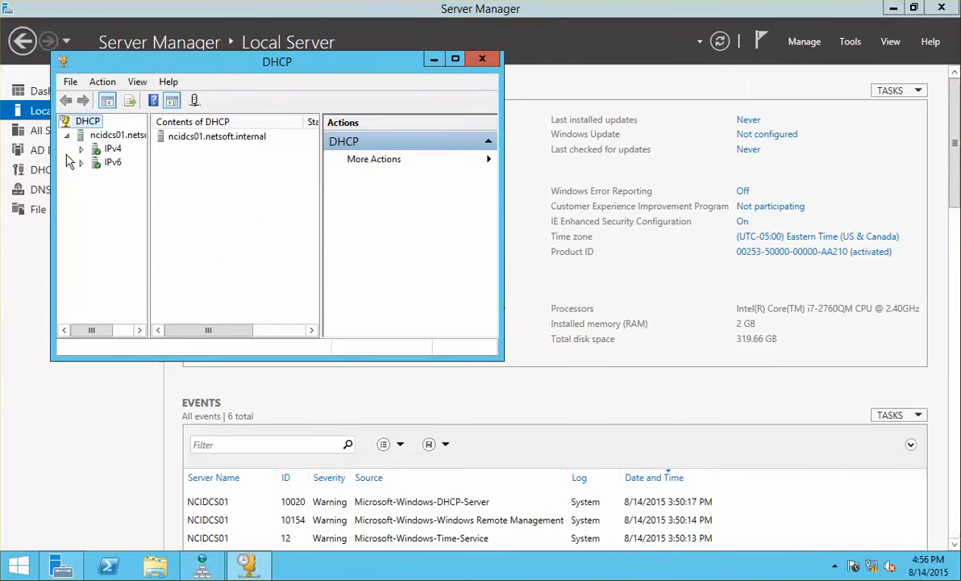
left_click(80, 149)
left_click(455, 59)
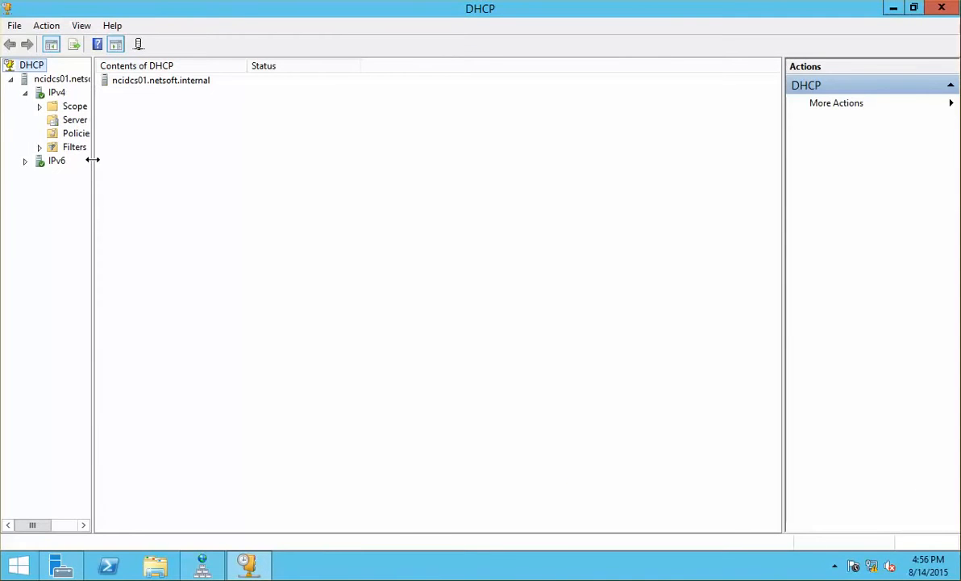
left_click_drag(92, 160, 189, 157)
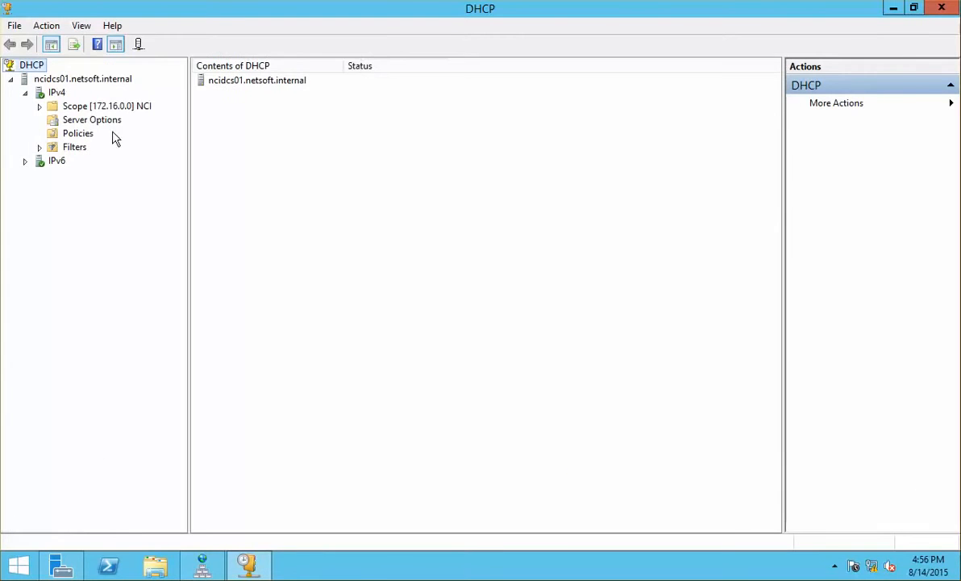
Browse the 172.16.0.0 NCI scope's options and address range.
double_click(121, 109)
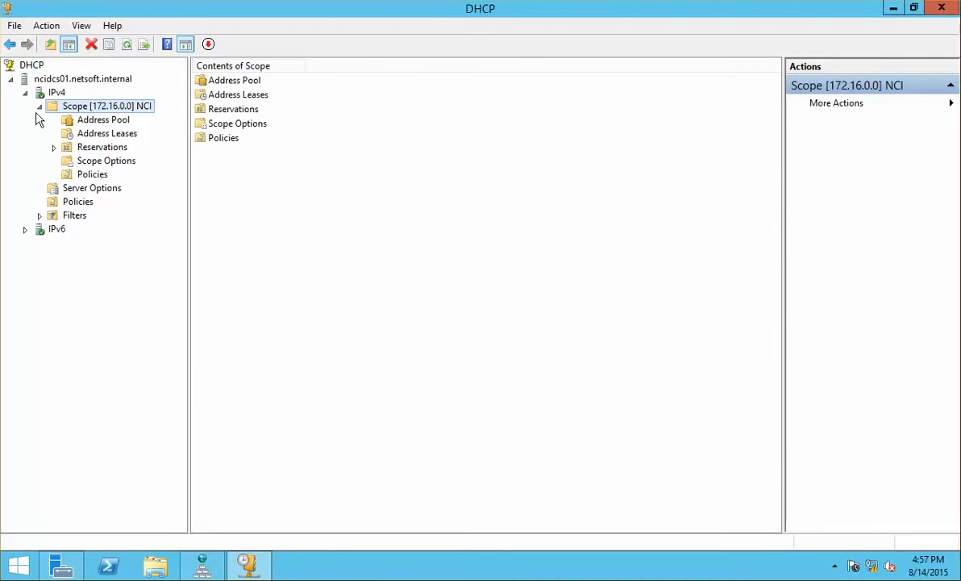
left_click(117, 164)
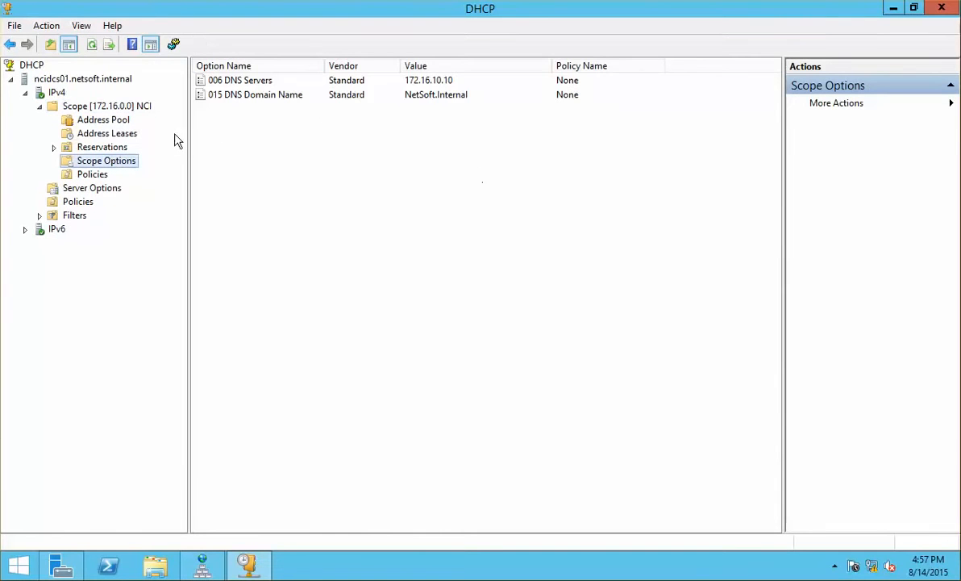
left_click(144, 109)
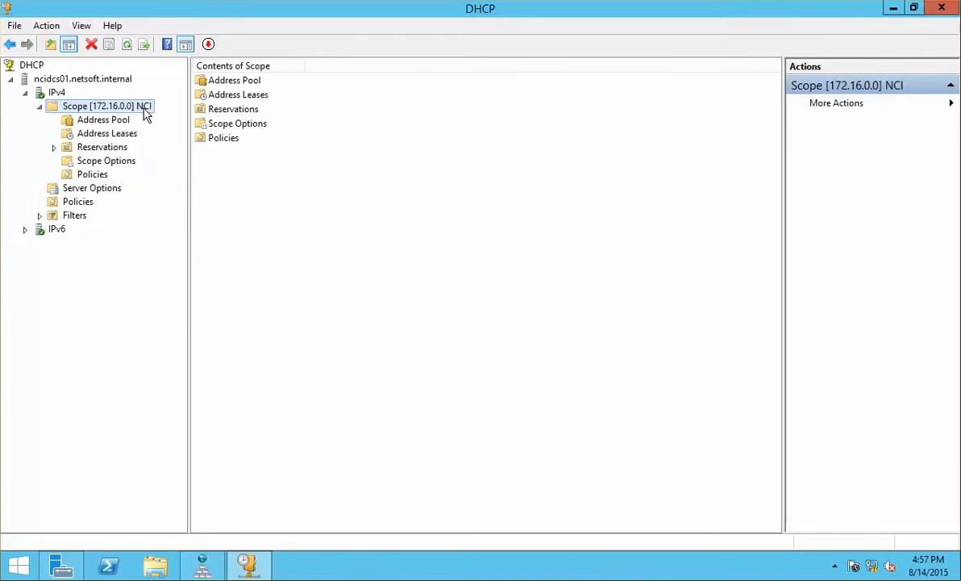
right_click(145, 114)
left_click(133, 110)
left_click(115, 123)
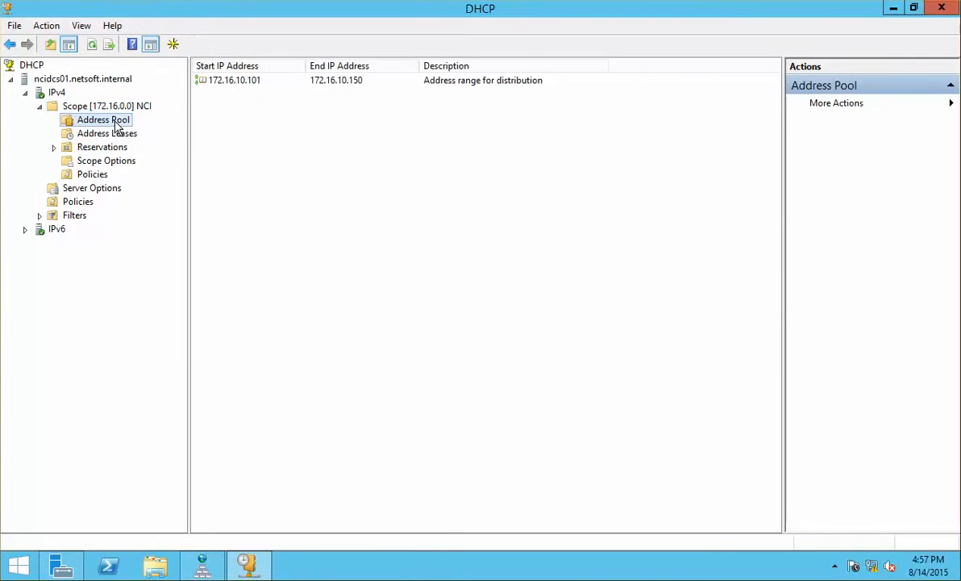
left_click(89, 108)
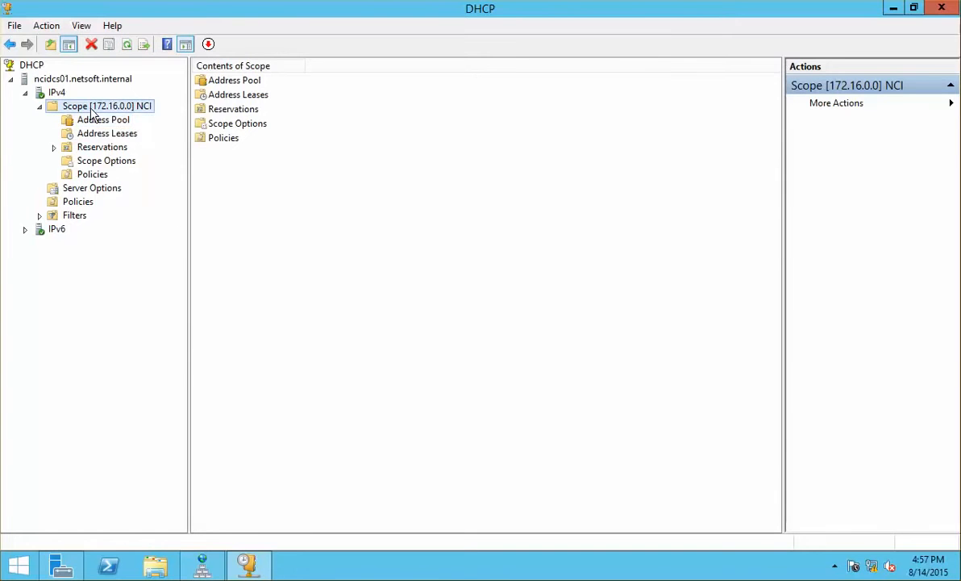
Rename the scope to 'NCI - PVS' in its properties and show its Scope Options.
right_click(91, 108)
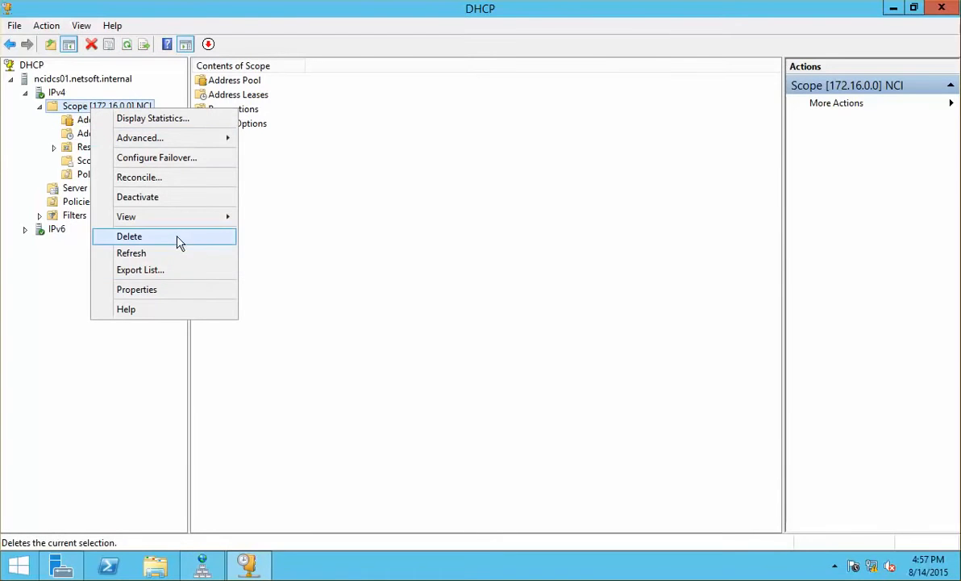
left_click(150, 289)
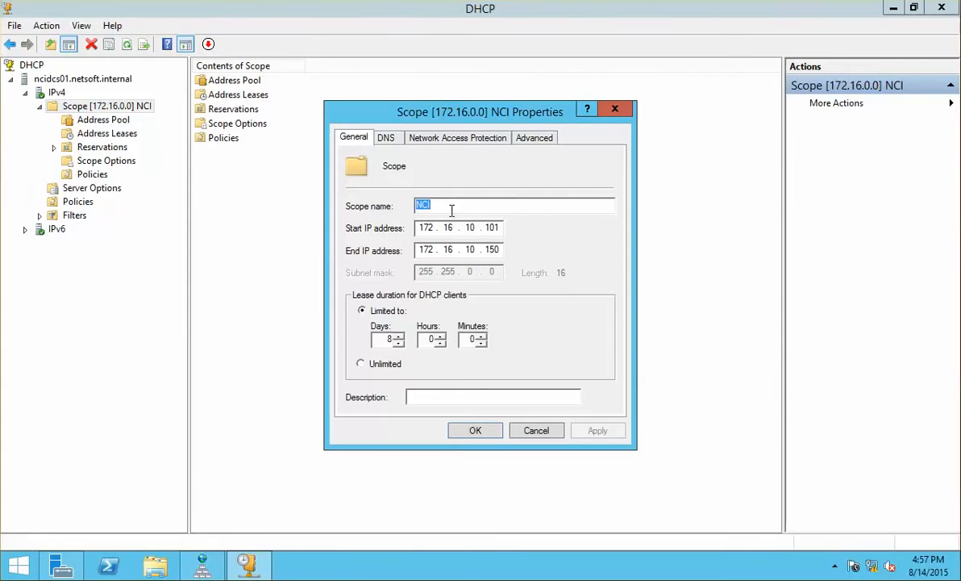
left_click(492, 208)
type("- PVS")
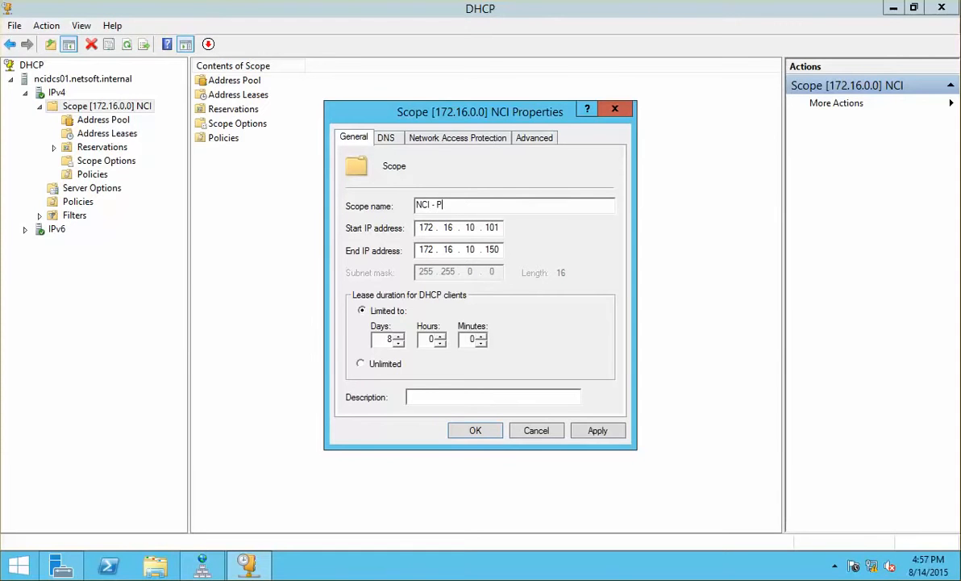
left_click(606, 433)
left_click(494, 432)
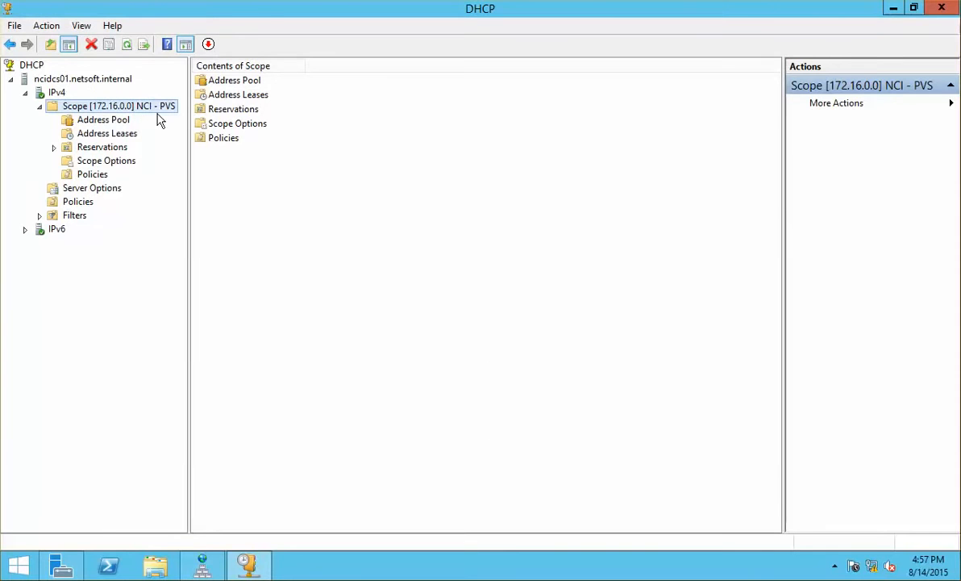
left_click(121, 161)
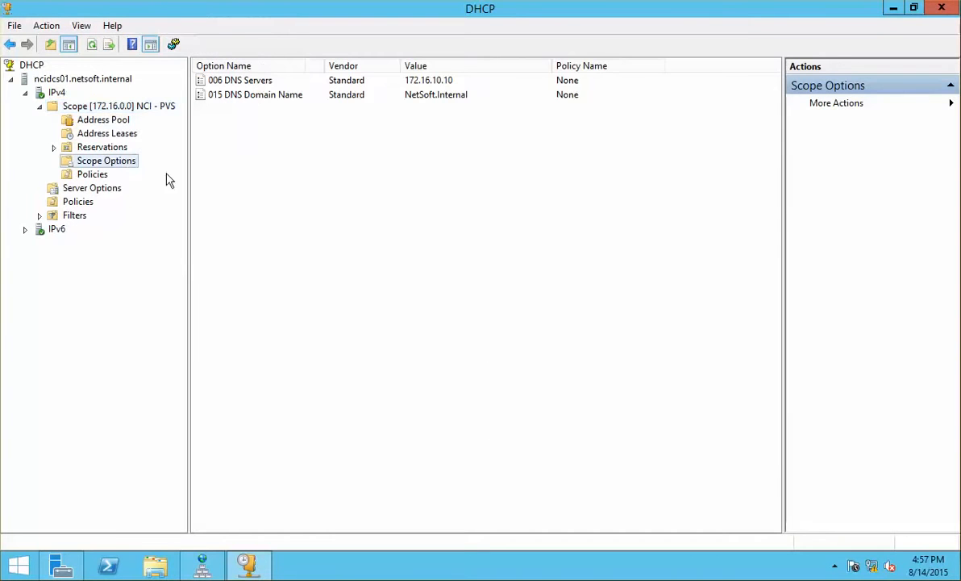
Open Configure Options for the scope and scroll through the available options list.
right_click(201, 140)
left_click(333, 153)
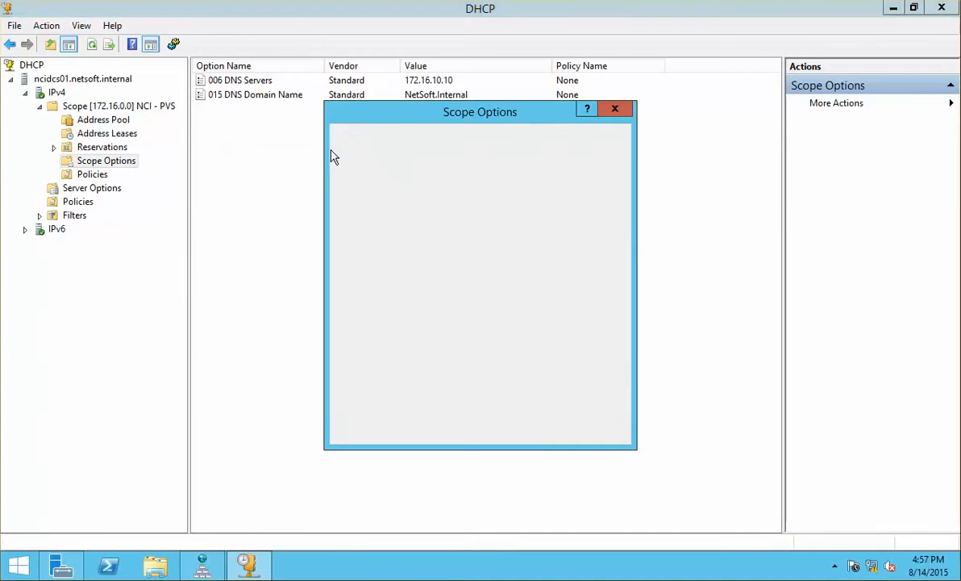
left_click(610, 202)
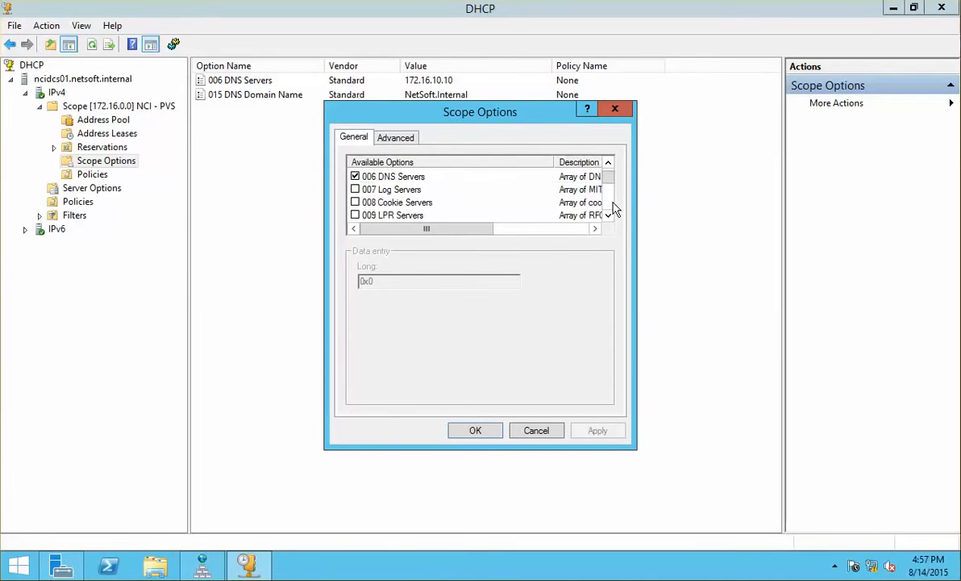
left_click(613, 208)
left_click(613, 208)
left_click(613, 208)
left_click(613, 208)
left_click(615, 210)
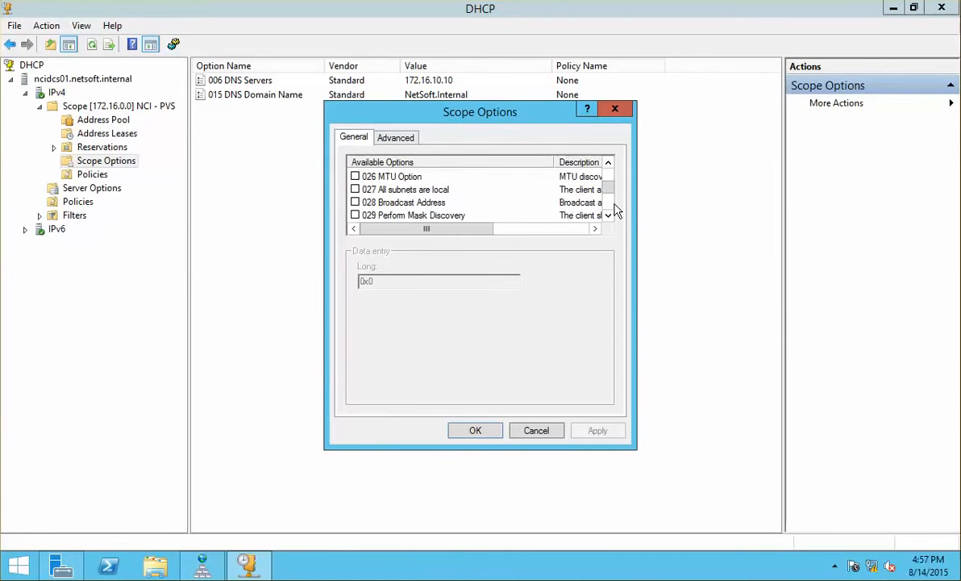
left_click(614, 210)
left_click(613, 211)
left_click(612, 211)
left_click(611, 213)
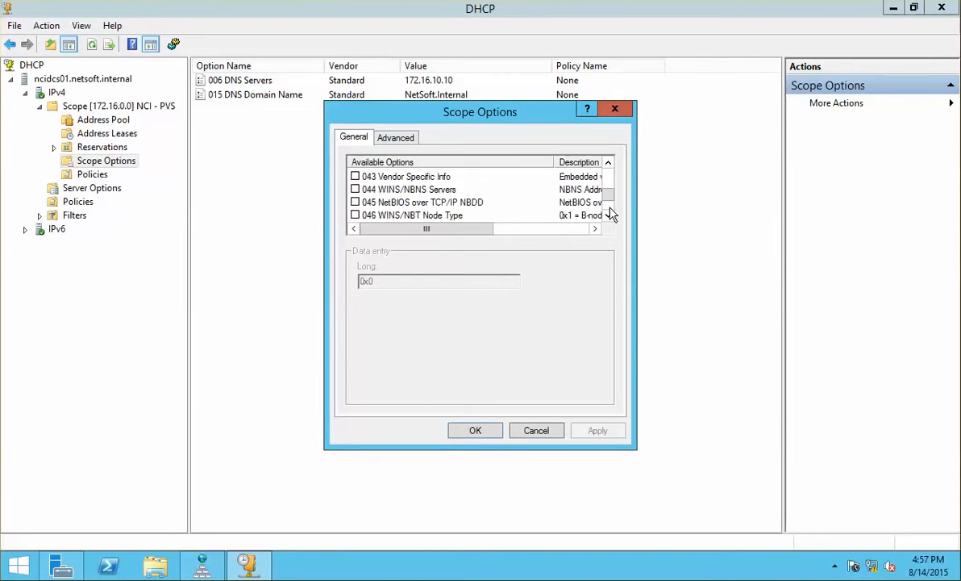
left_click(609, 211)
left_click(608, 210)
left_click(609, 210)
left_click(609, 209)
left_click(609, 209)
left_click(609, 208)
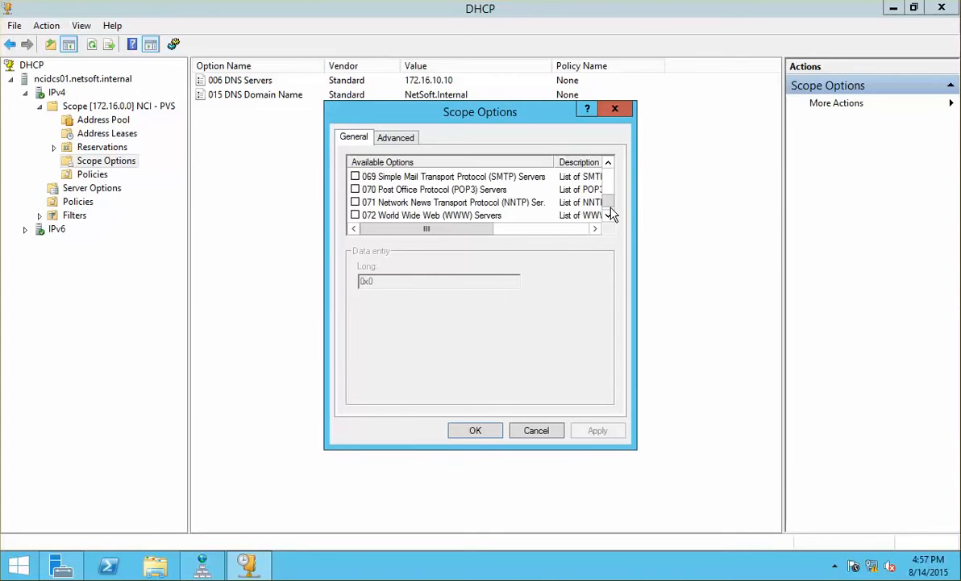
left_click(608, 165)
left_click(609, 164)
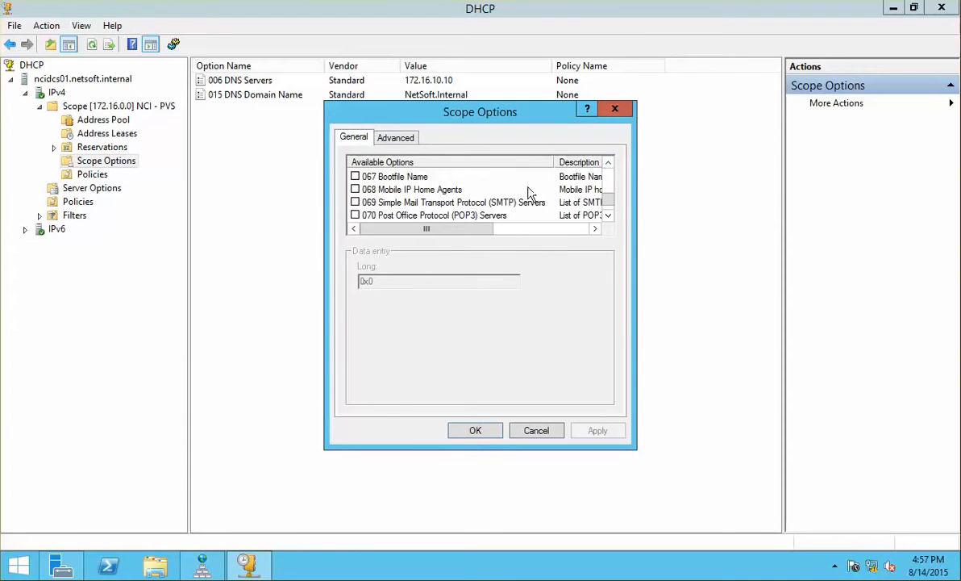
left_click(609, 164)
Enable option 066 Boot Server Host Name with the value 172.16.10.40.
left_click(364, 175)
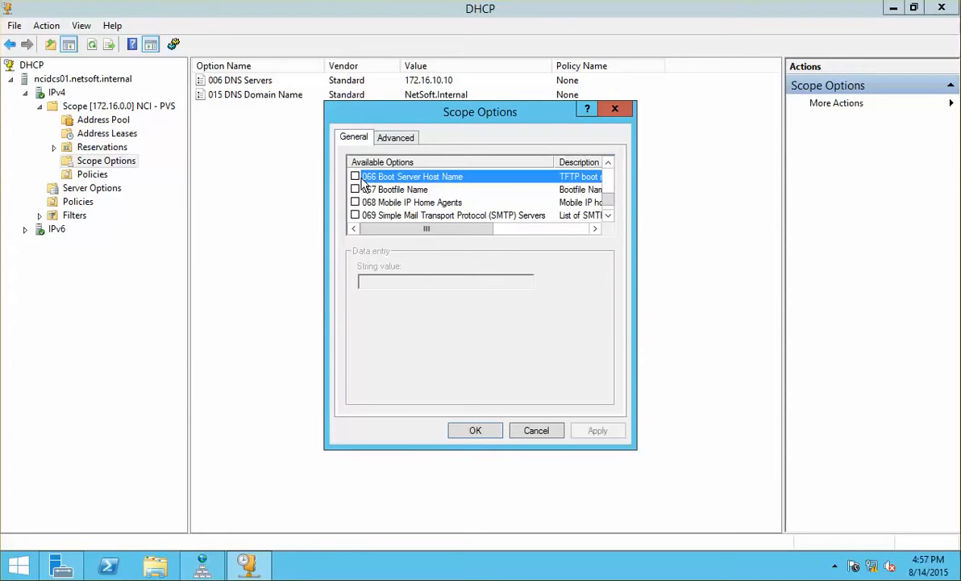
left_click(355, 175)
left_click(395, 282)
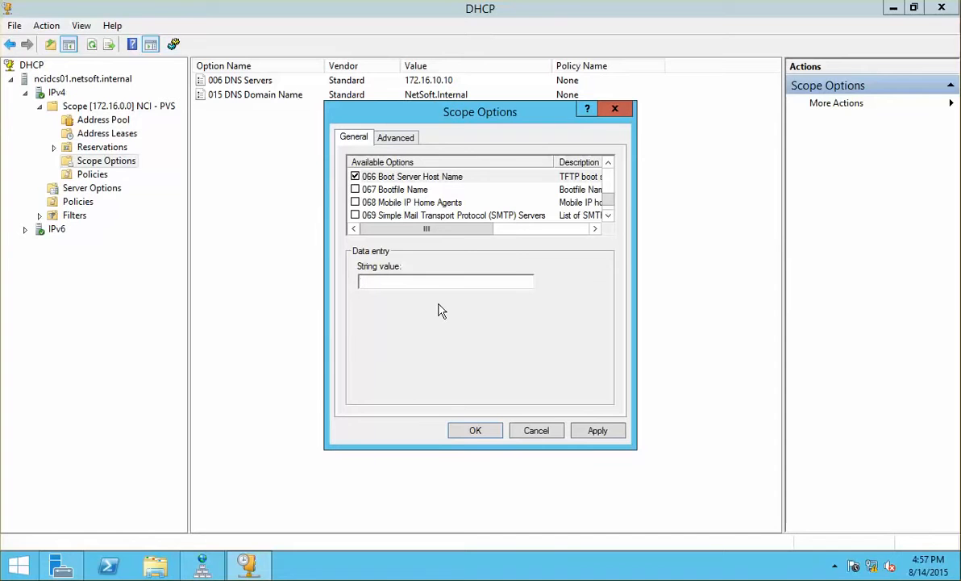
type("172.16.10.40")
Enable option 067 Bootfile Name as ARDBP32.bin, apply both options, and close DHCP.
left_click(386, 189)
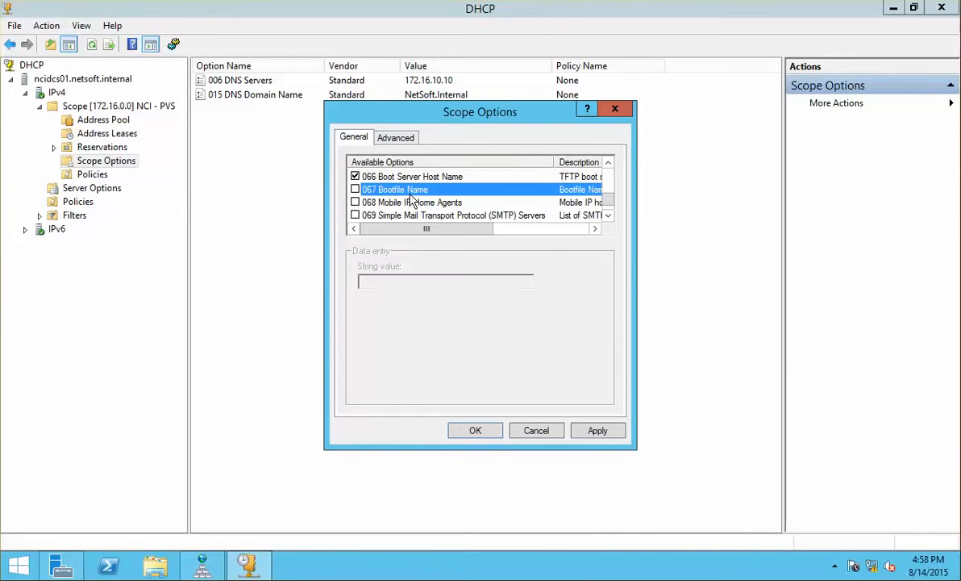
left_click(356, 189)
left_click(427, 284)
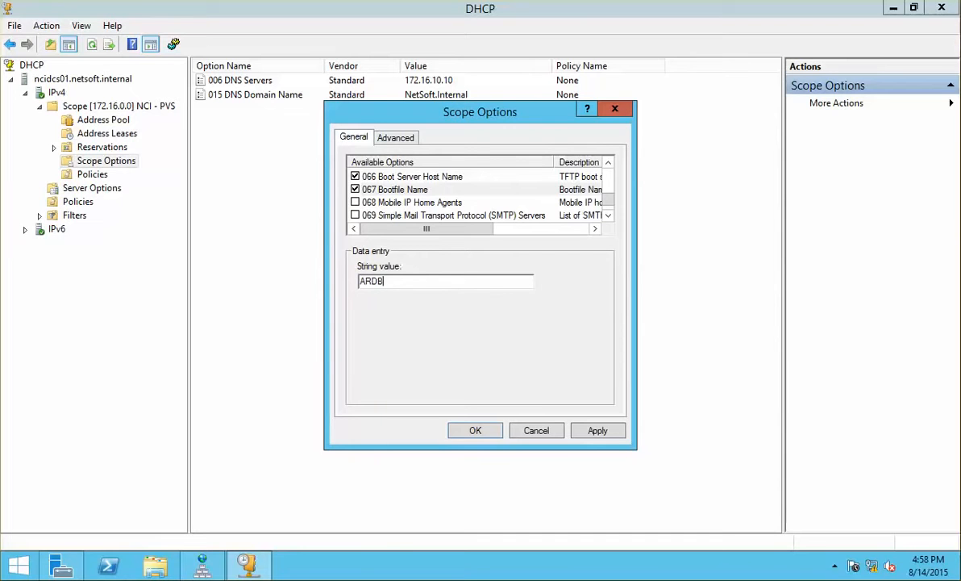
type("32.bin")
left_click(597, 430)
left_click(483, 432)
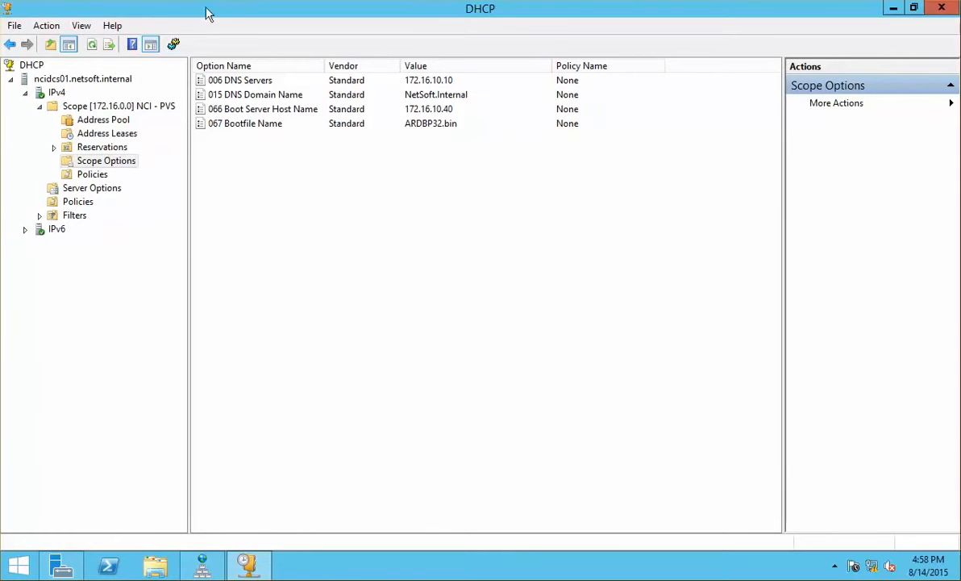
left_click(941, 8)
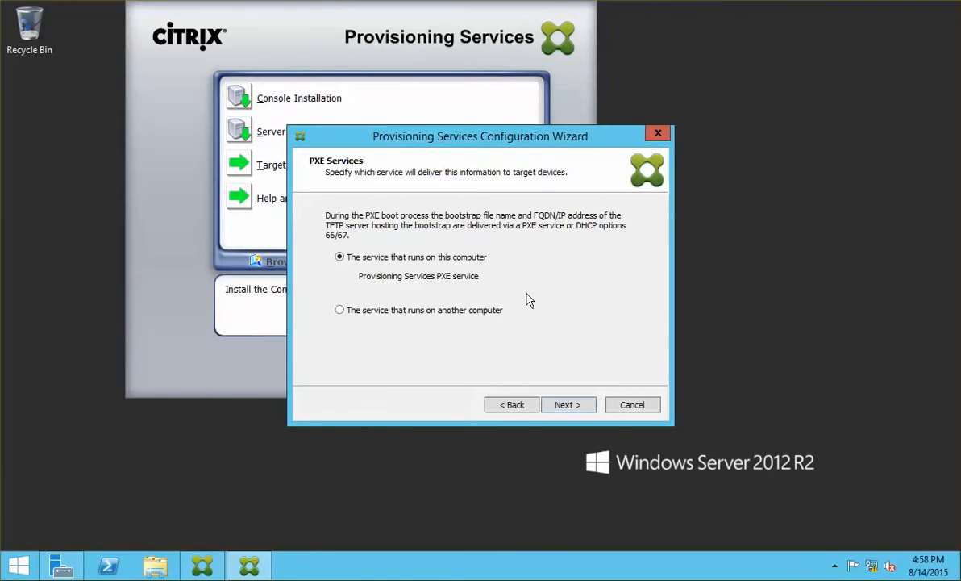
Keep PXE on this computer, then choose Create farm to reach the Database Server page.
left_click(571, 410)
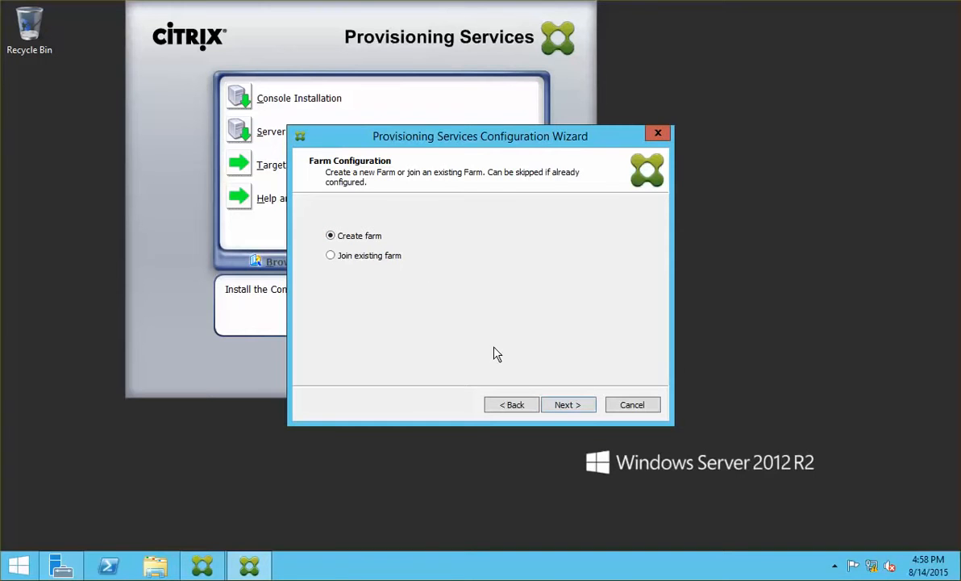
left_click(578, 412)
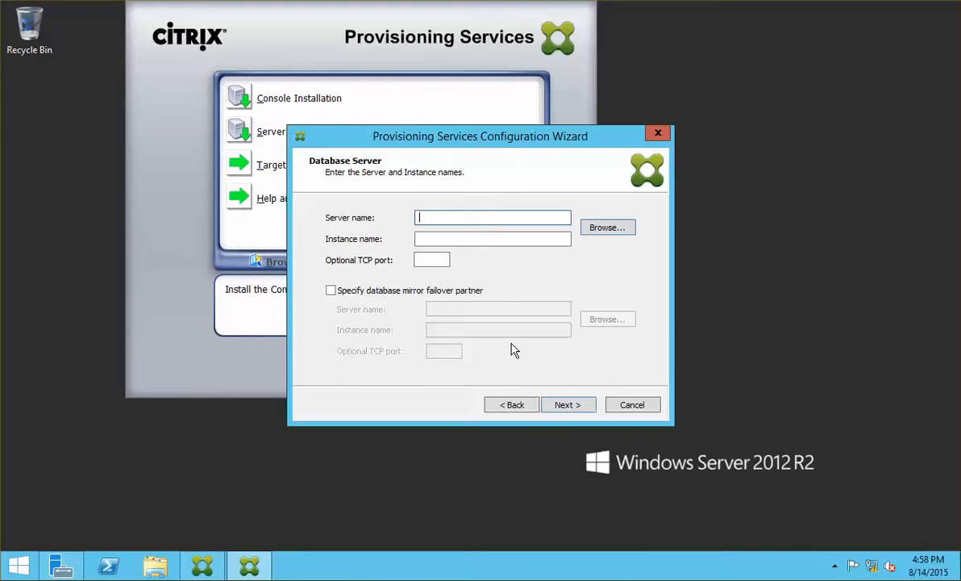
Use ncicdc01.netsoft.internal SQLEXPRESS as the database server and accept the default new farm names.
type("ncicdc01.netsoft.internal")
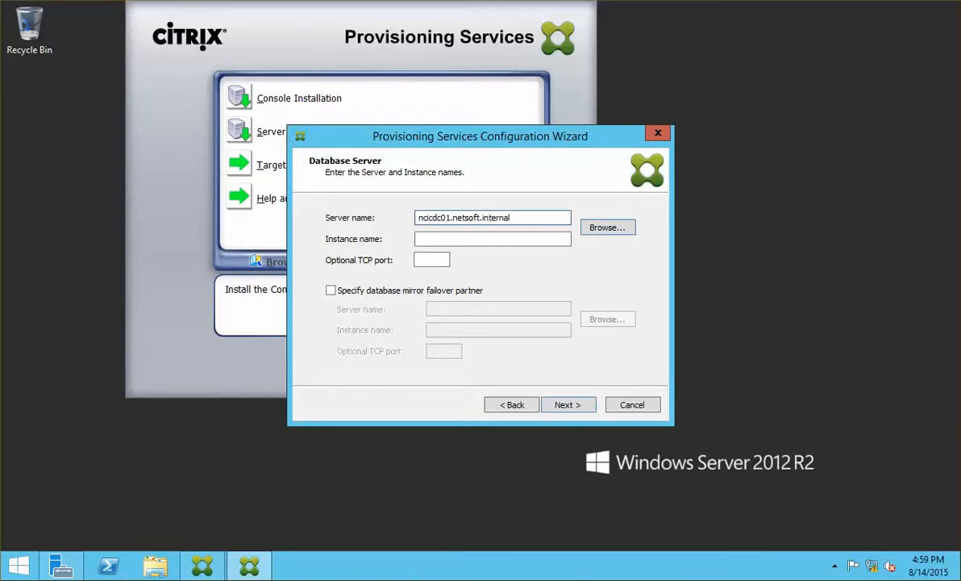
key("Tab")
type("SQ")
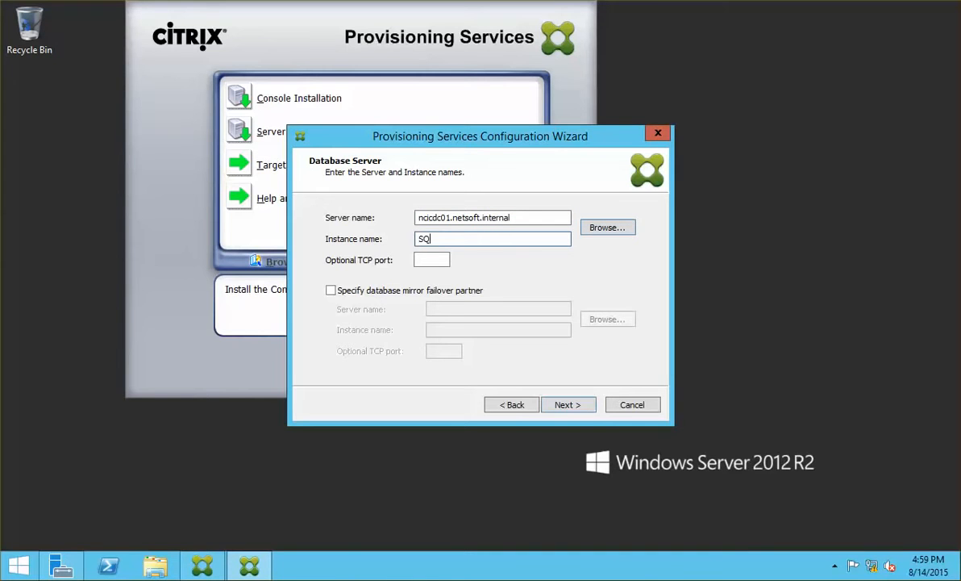
type("LEXPRESS")
left_click(601, 229)
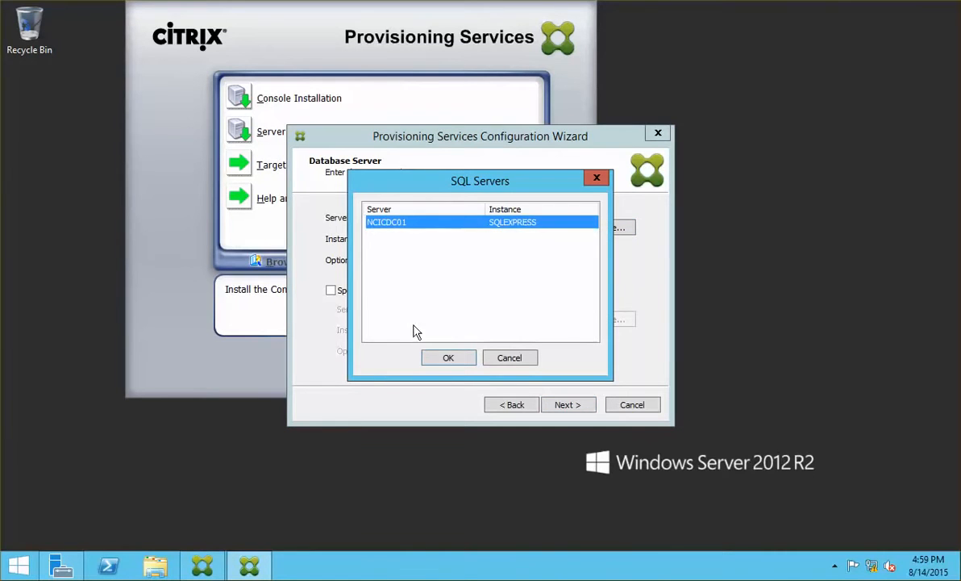
left_click(510, 357)
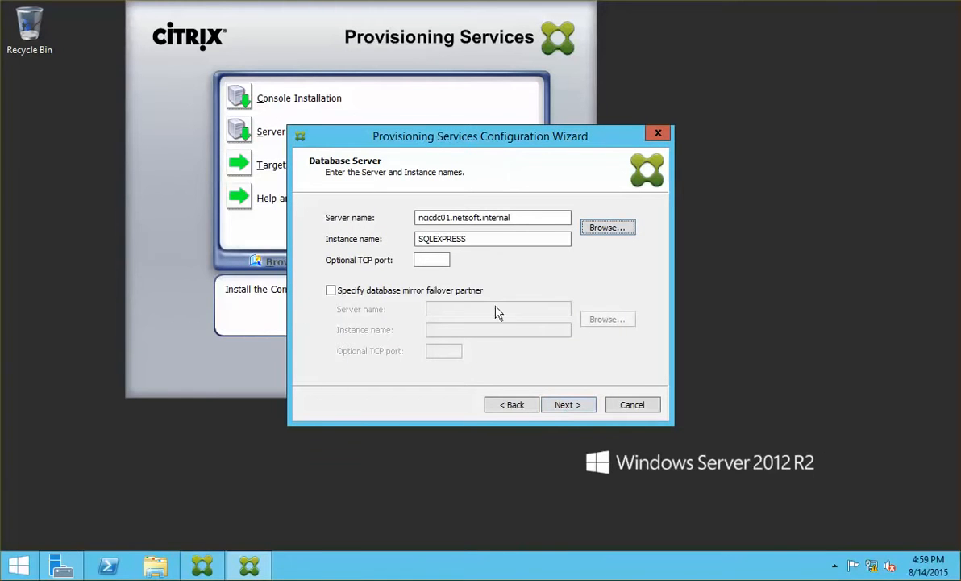
left_click(566, 410)
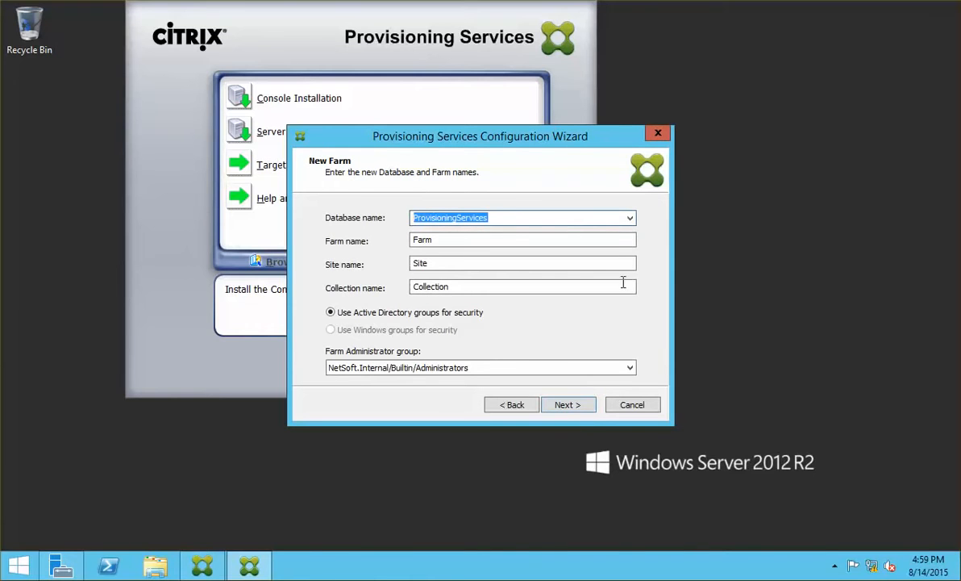
left_click(578, 411)
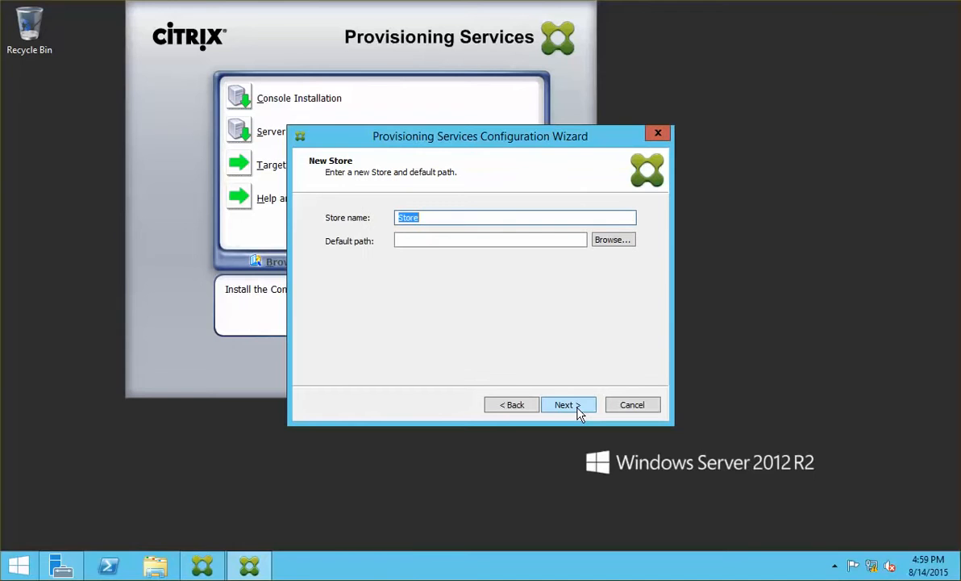
Create the folder C:\PVS Store 1 and set it as the new store's default path.
left_click(618, 244)
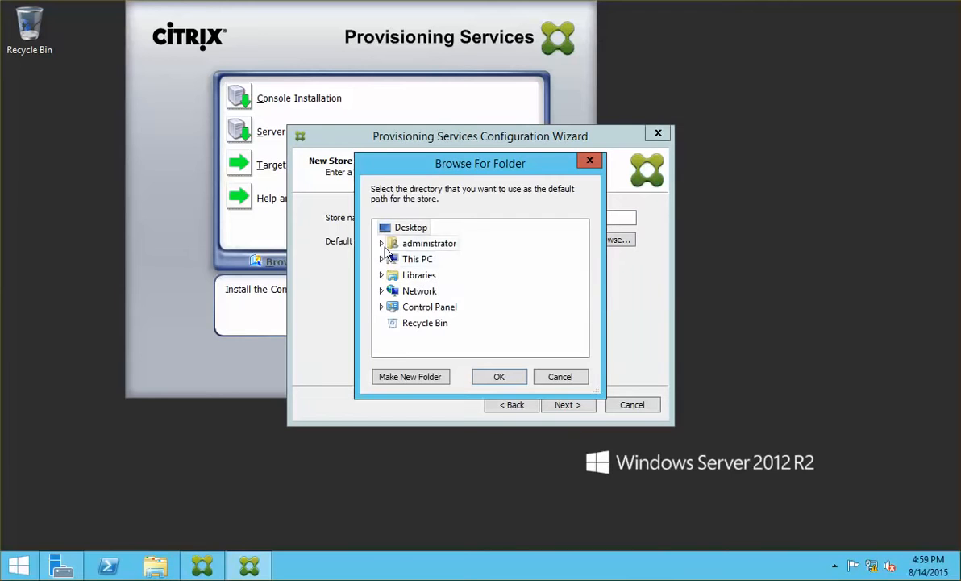
left_click(381, 259)
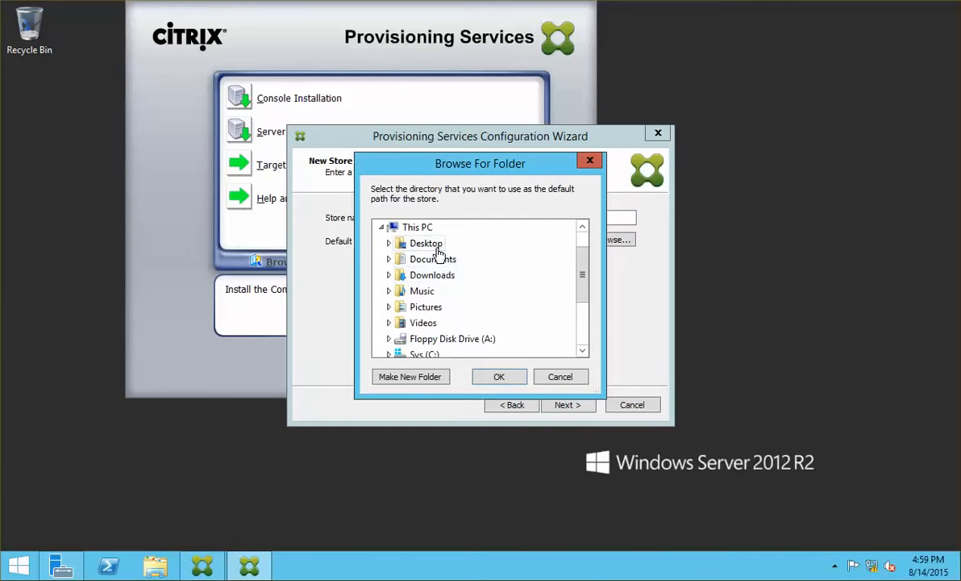
left_click(434, 357)
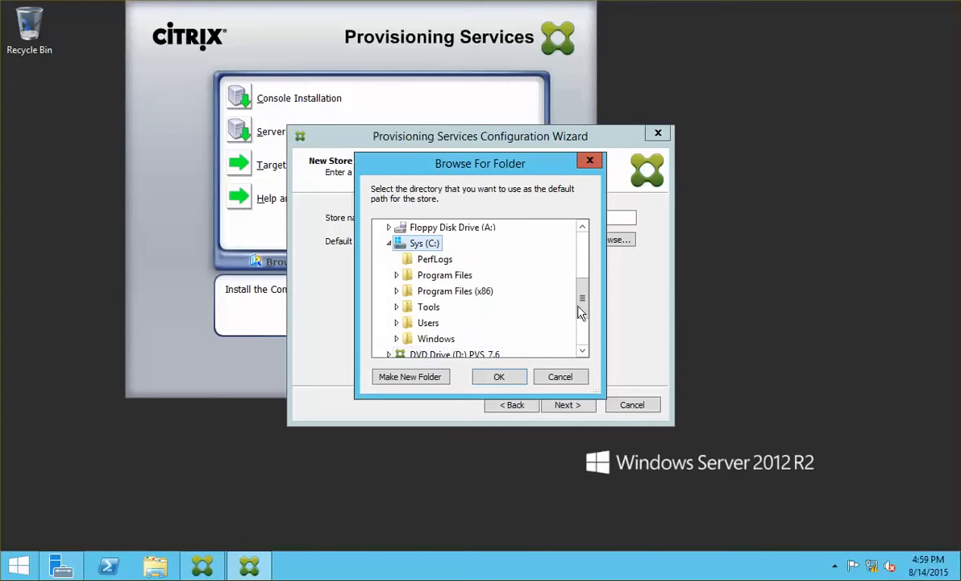
left_click(431, 376)
type("PVS")
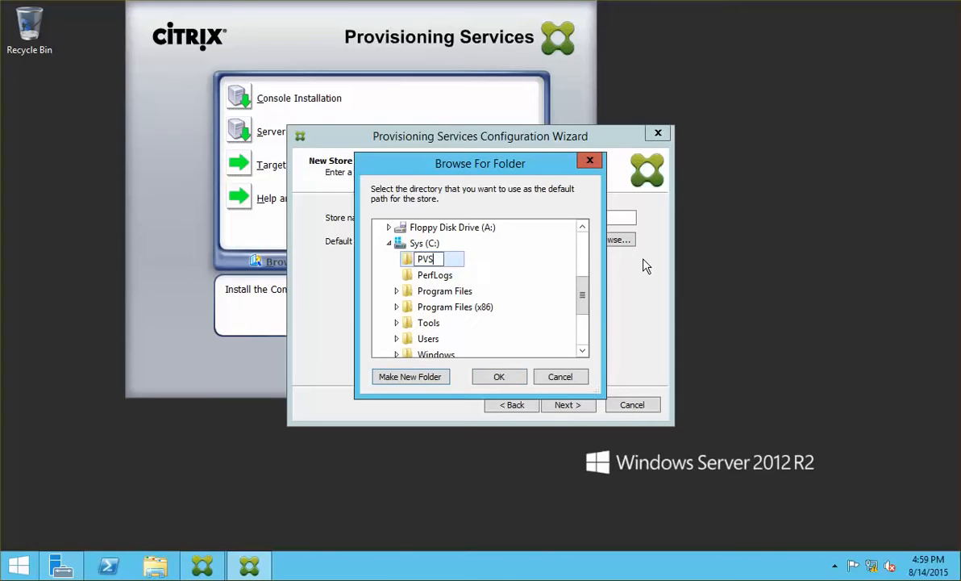
type(" Store 1")
left_click(499, 377)
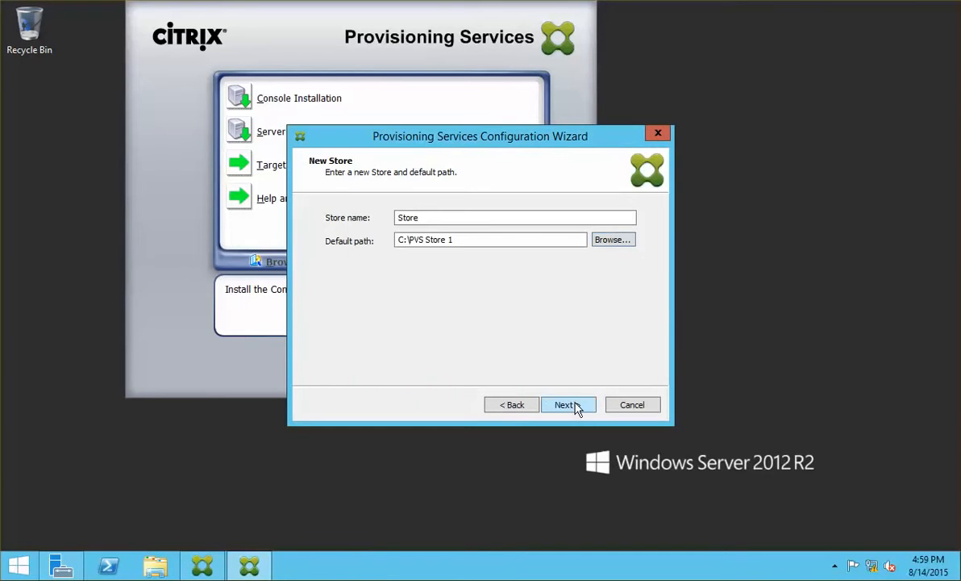
left_click(567, 405)
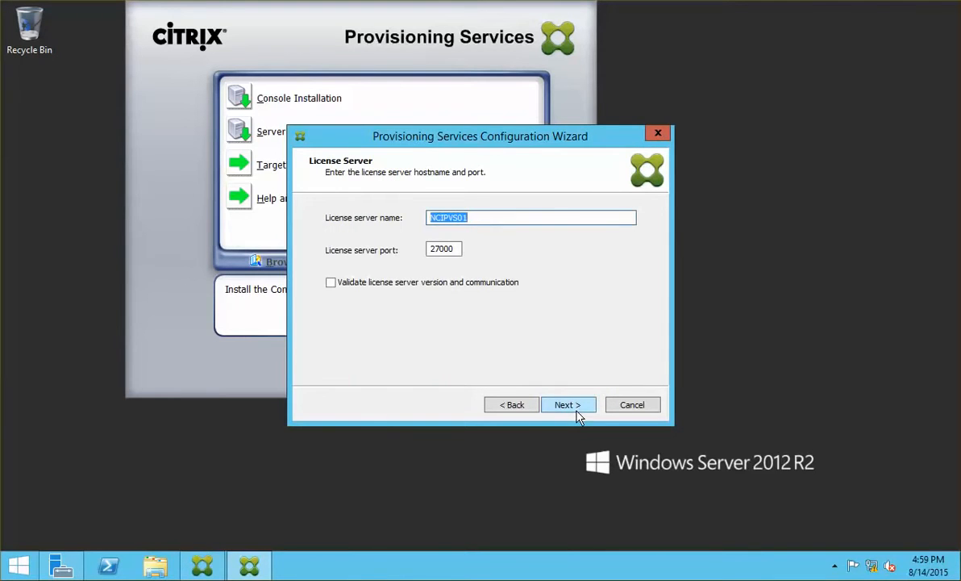
Enter ncicdc01 as the validated license server on port 27000, dismissing the invalid-server error.
left_click(439, 280)
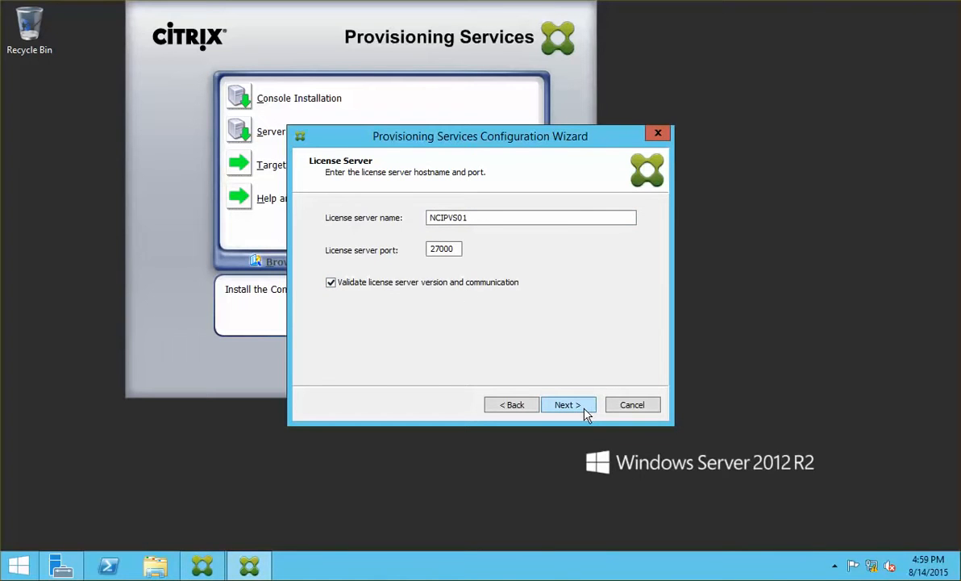
left_click_drag(483, 217, 337, 216)
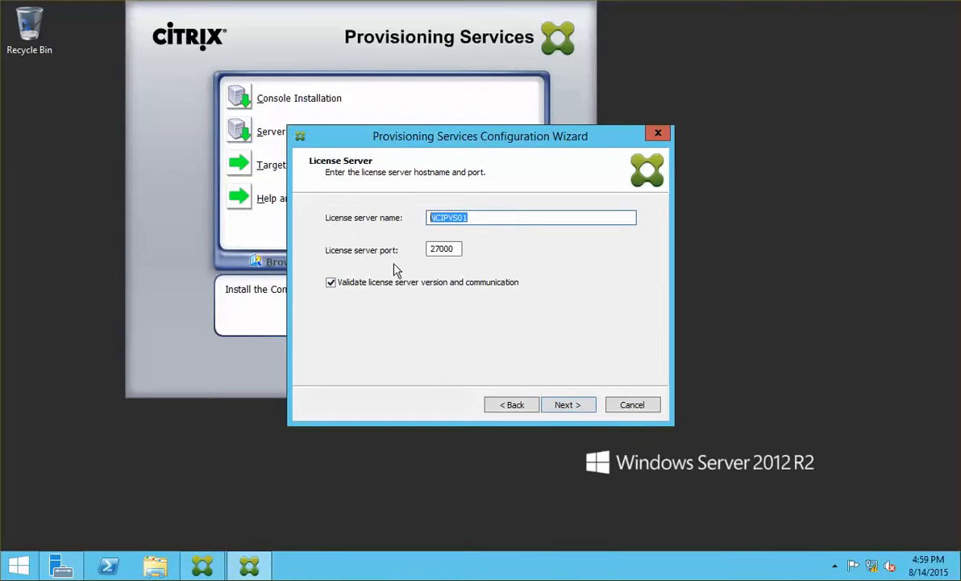
type("nci")
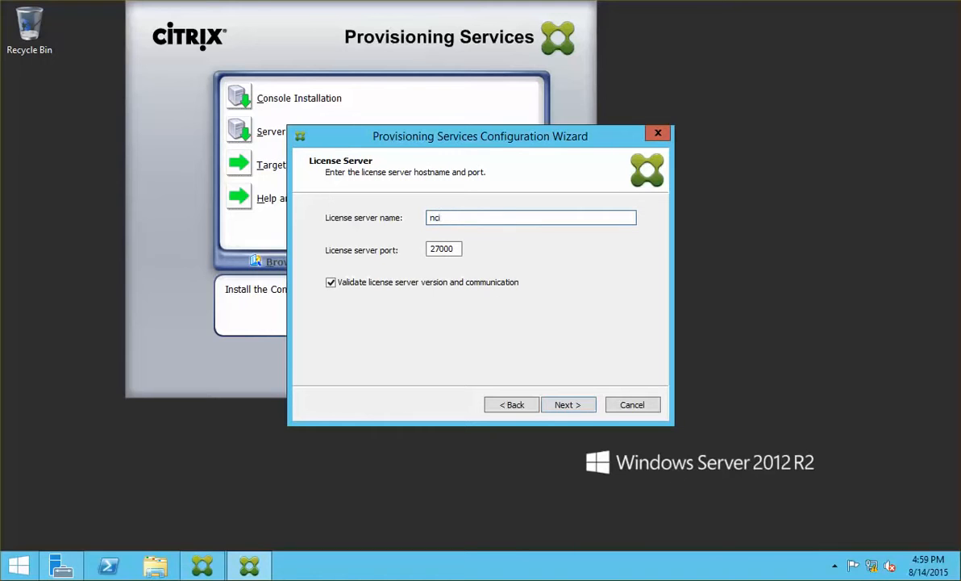
type("cdc01")
left_click(565, 407)
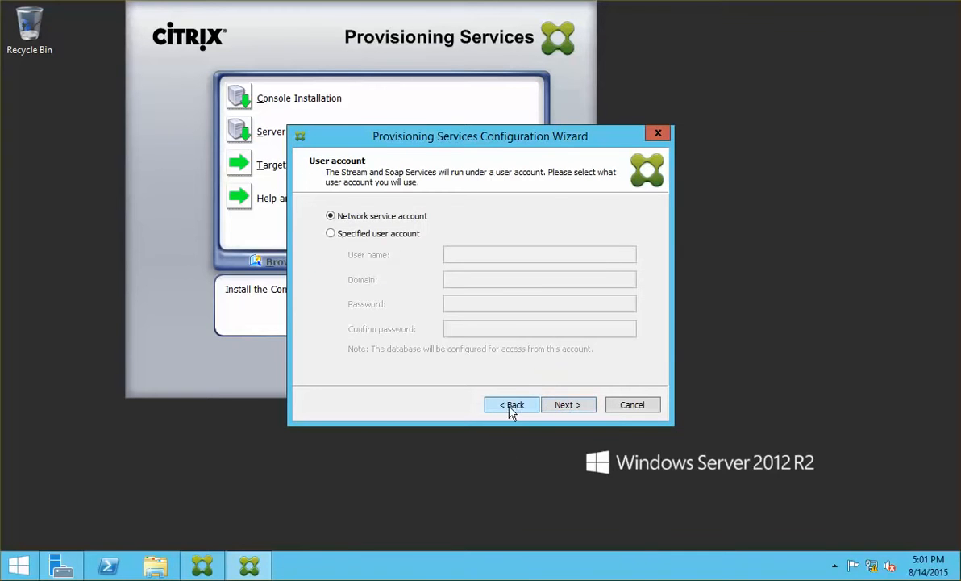
left_click(511, 406)
left_click(563, 408)
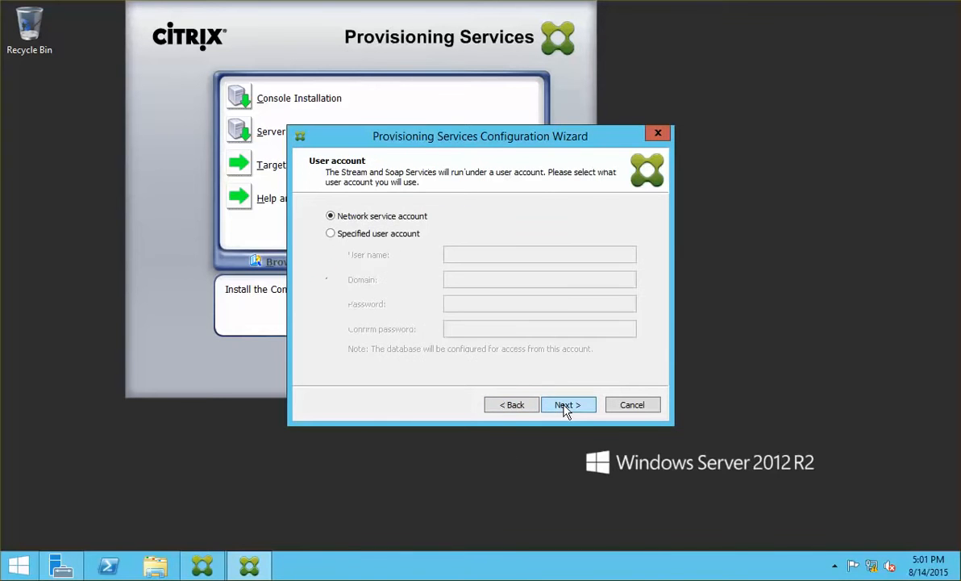
left_click(495, 407)
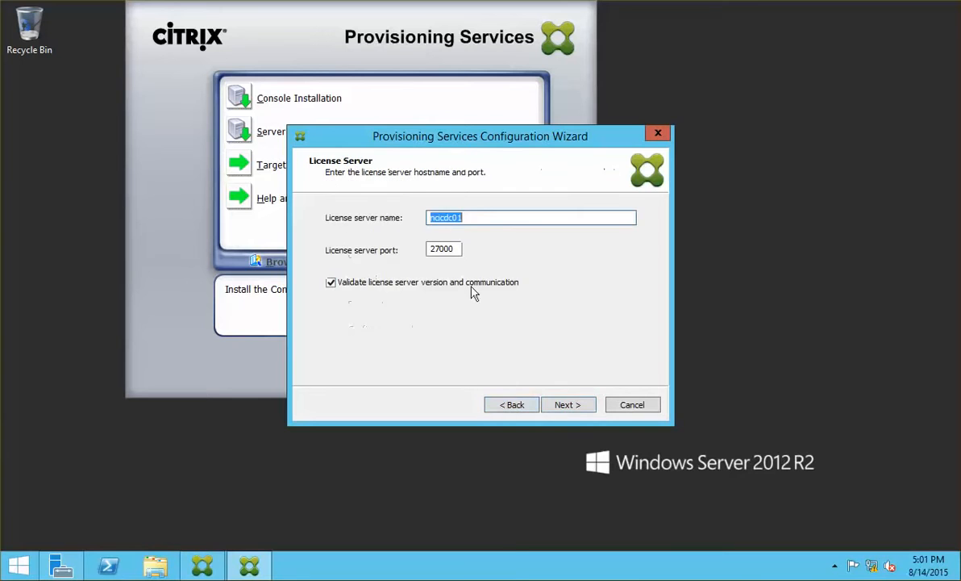
left_click(490, 220)
key("BackSpace")
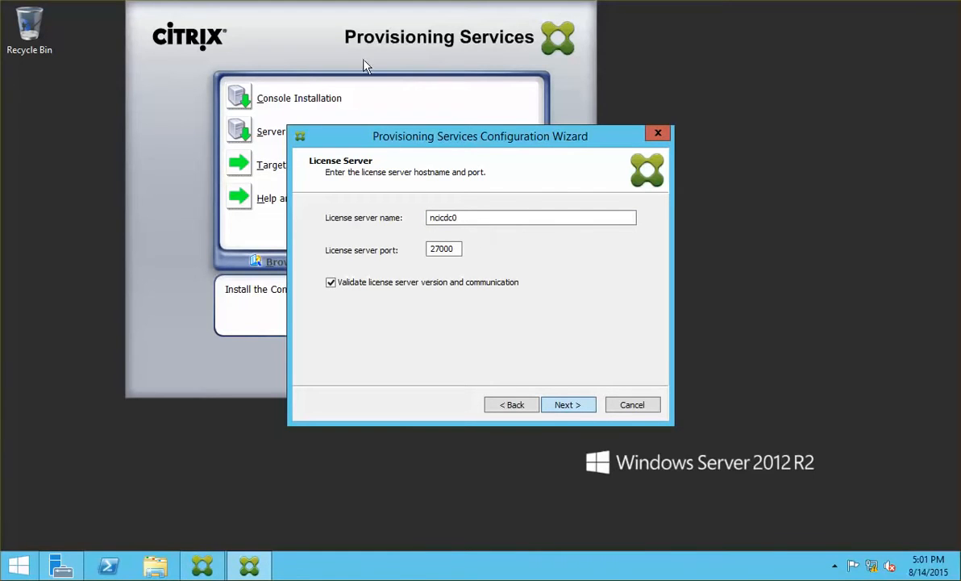
key("Return")
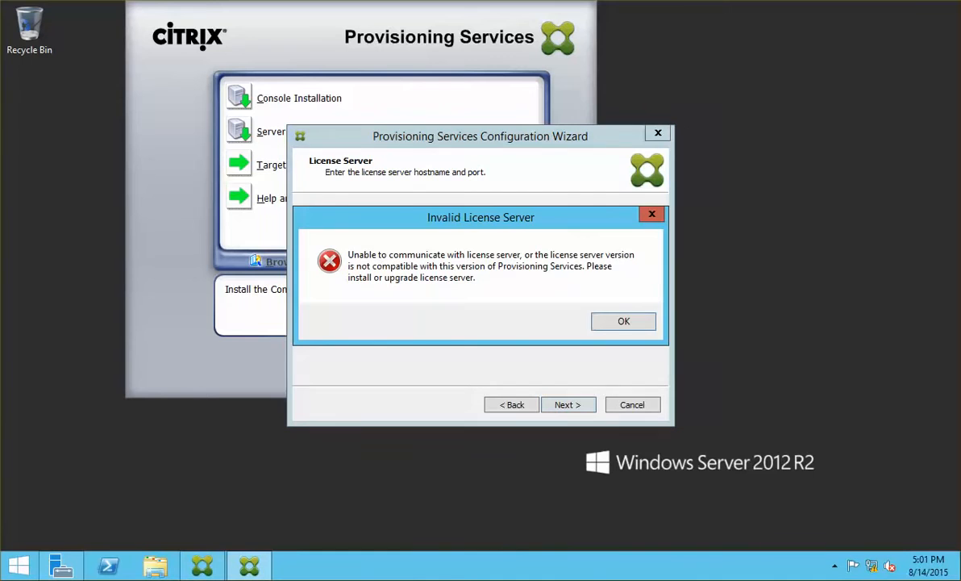
left_click(601, 325)
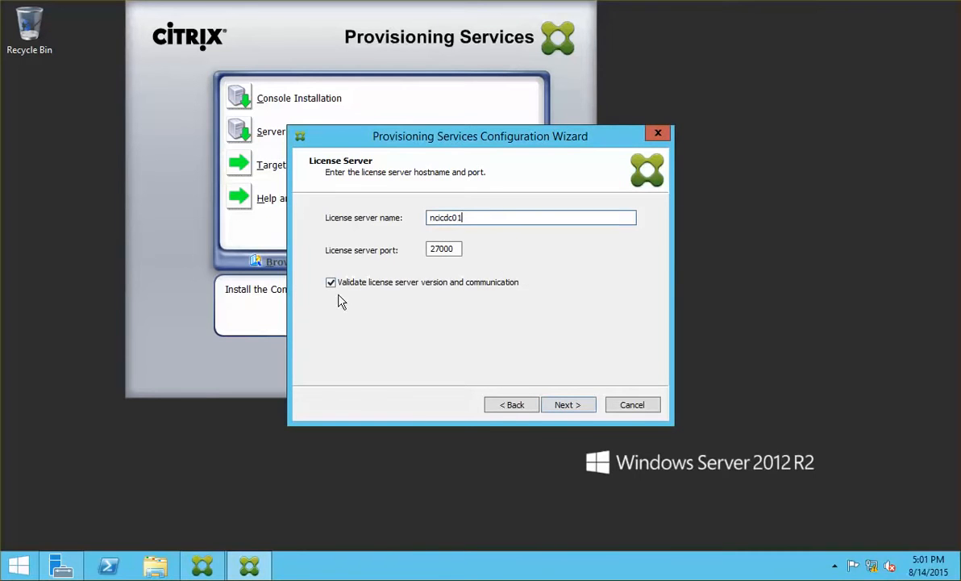
left_click(566, 409)
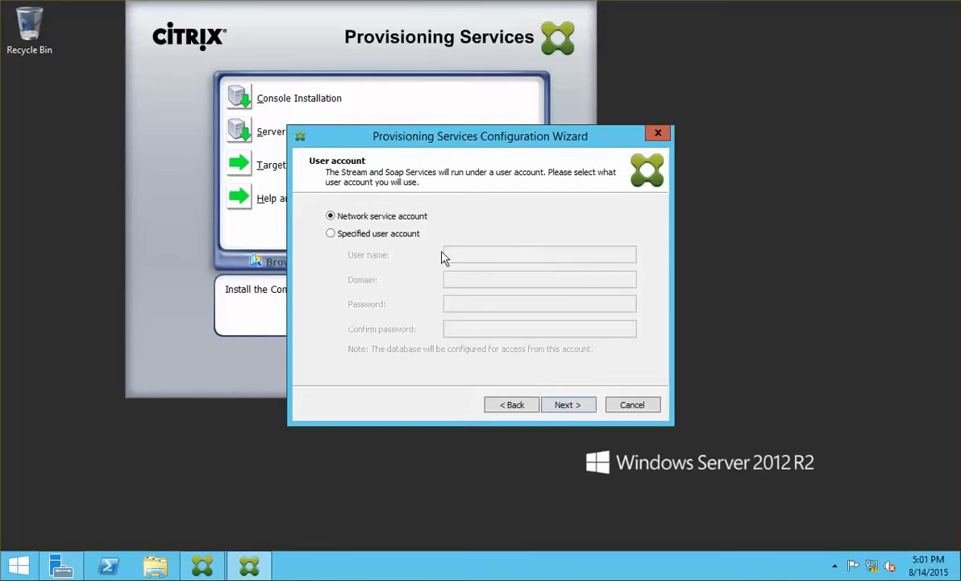
Run the services under a specified user account named administrator.
left_click(331, 233)
left_click(463, 254)
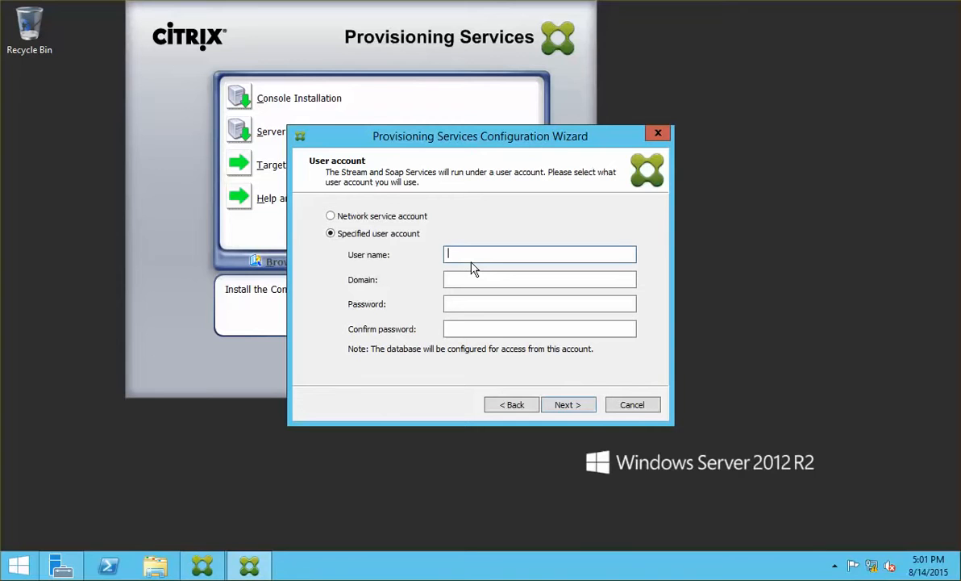
type("administ")
key("BackSpace")
key("BackSpace")
key("BackSpace")
key("BackSpace")
type("nis")
key("BackSpace")
key("BackSpace")
key("BackSpace")
key("BackSpace")
key("BackSpace")
key("BackSpace")
type("dministrator")
Set the account domain to netsoft, enter the password twice, and disable automatic password updates.
key("Tab")
type("netsoft")
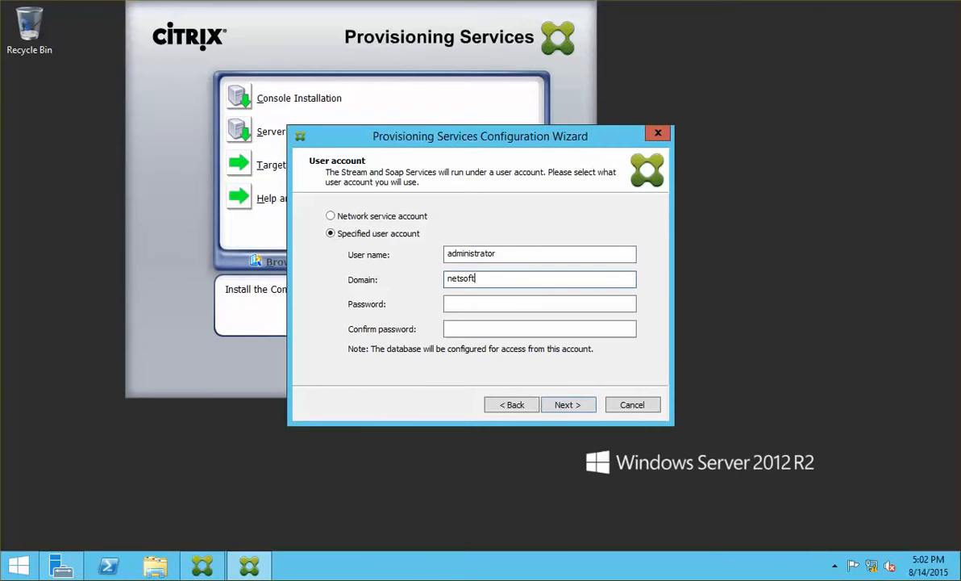
key("Tab")
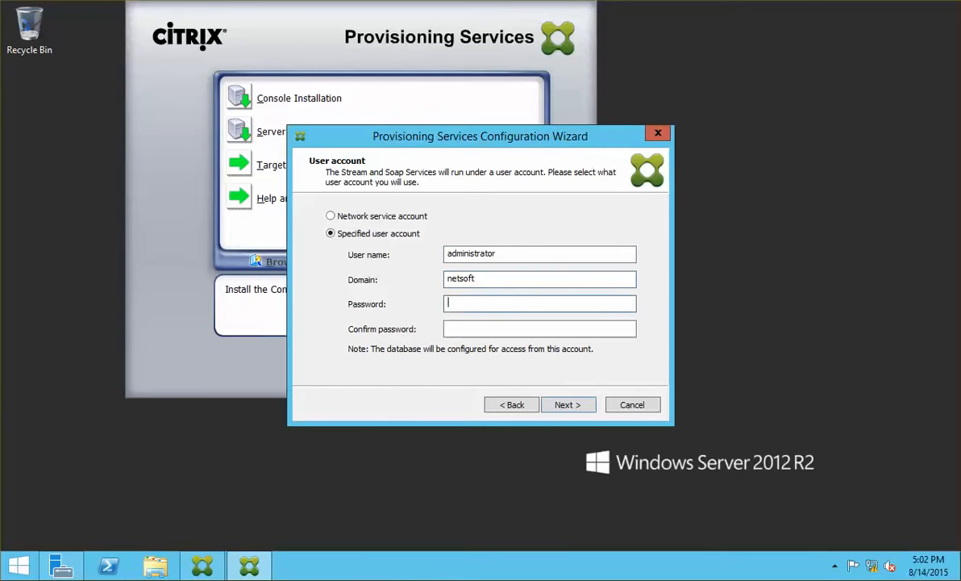
type("••••••••")
key("Tab")
type("•")
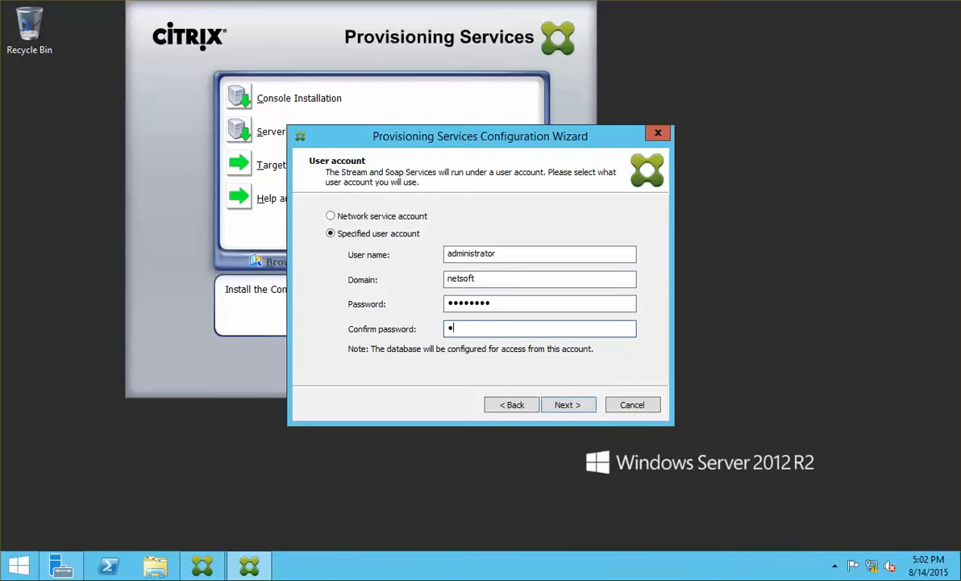
type("•••••••")
key("Return")
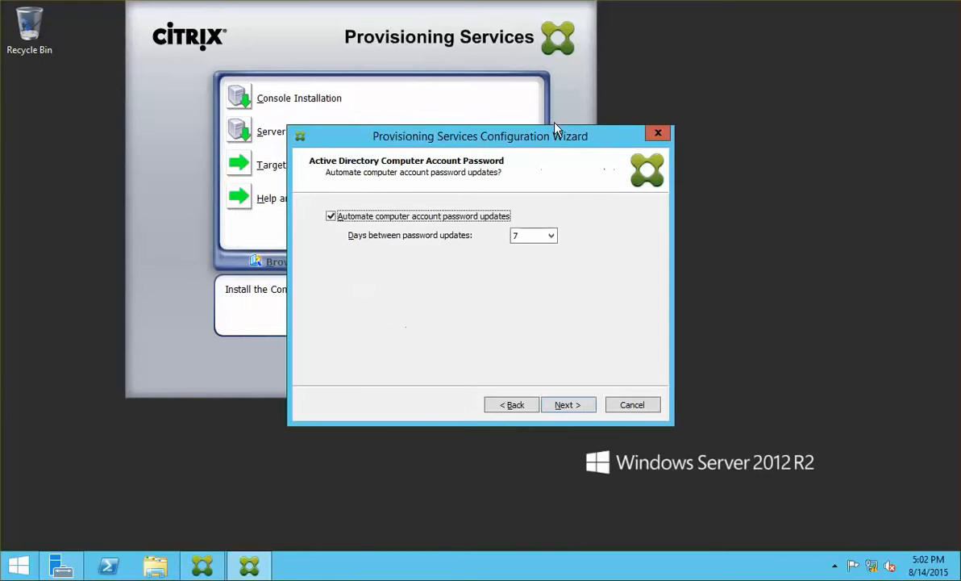
left_click(377, 218)
Keep ports 6890 and 54321, enable the Provisioning Services TFTP service, and apply the configuration.
left_click(568, 406)
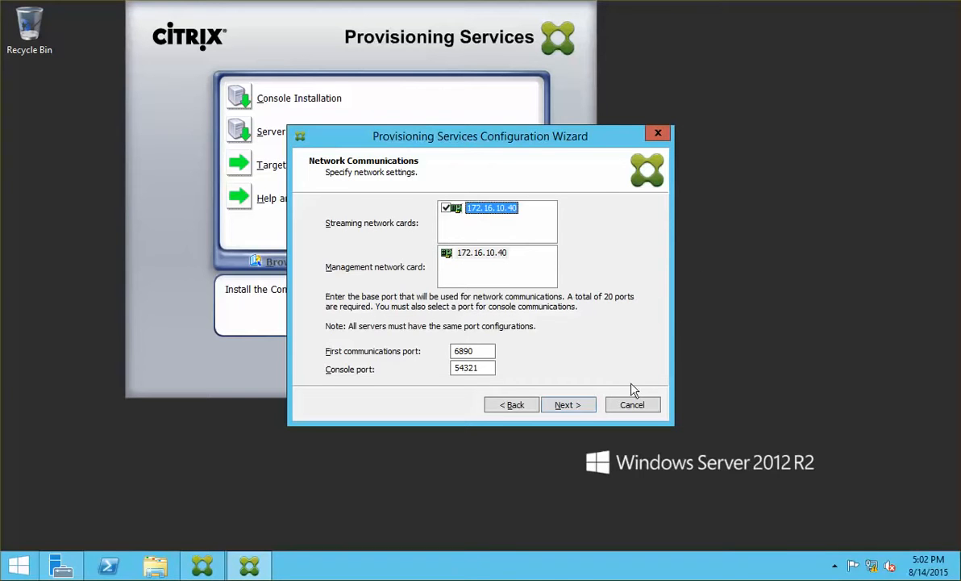
left_click(576, 406)
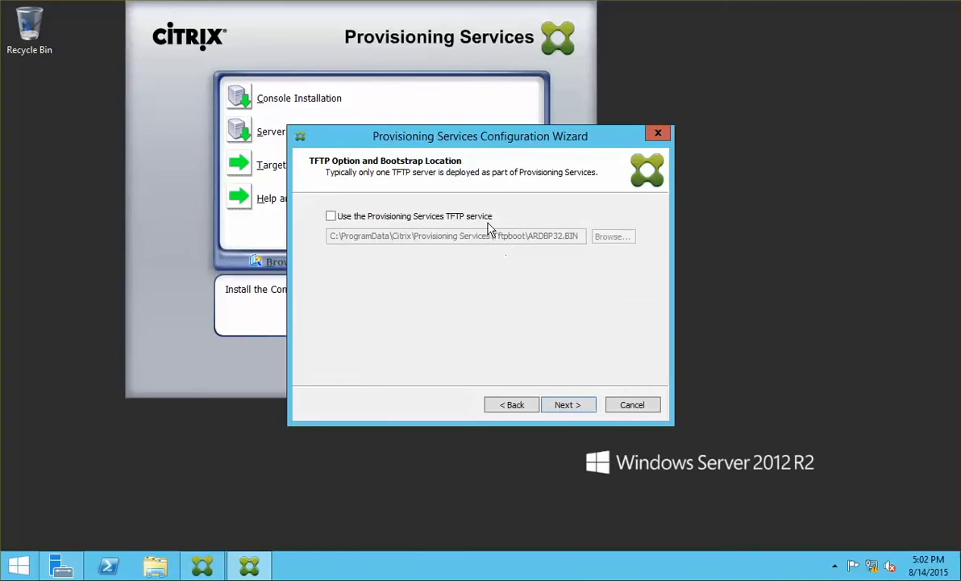
left_click(453, 213)
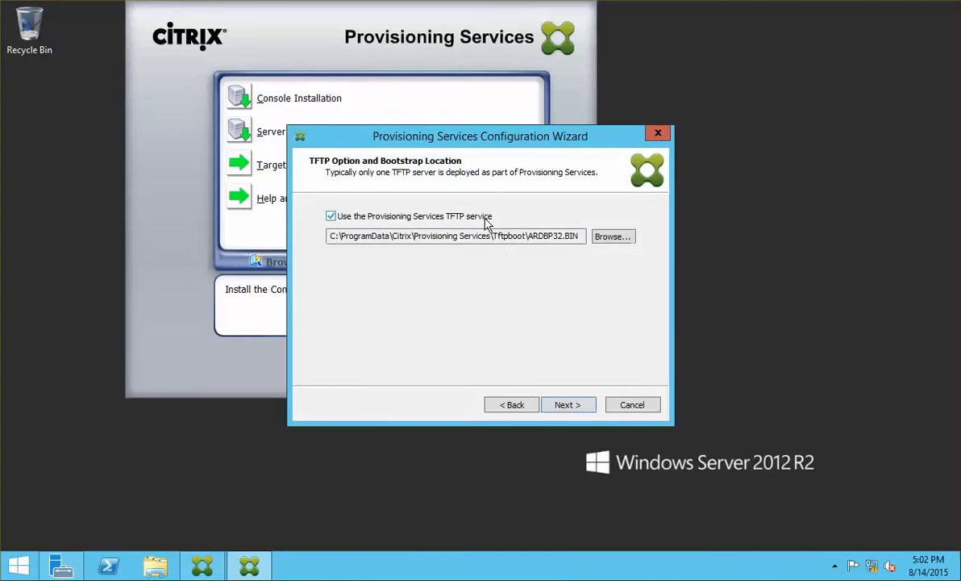
left_click(565, 405)
left_click(511, 405)
left_click(567, 406)
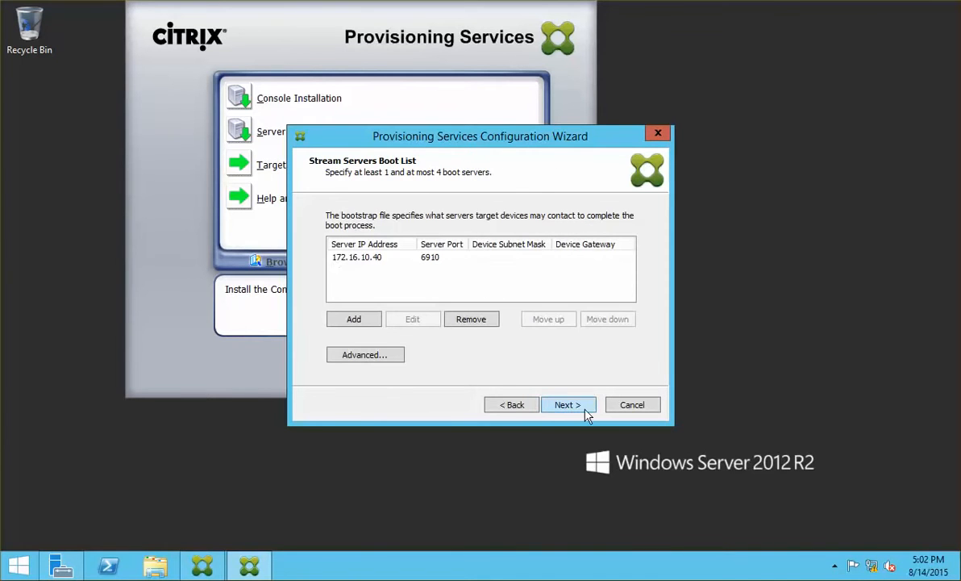
left_click(568, 405)
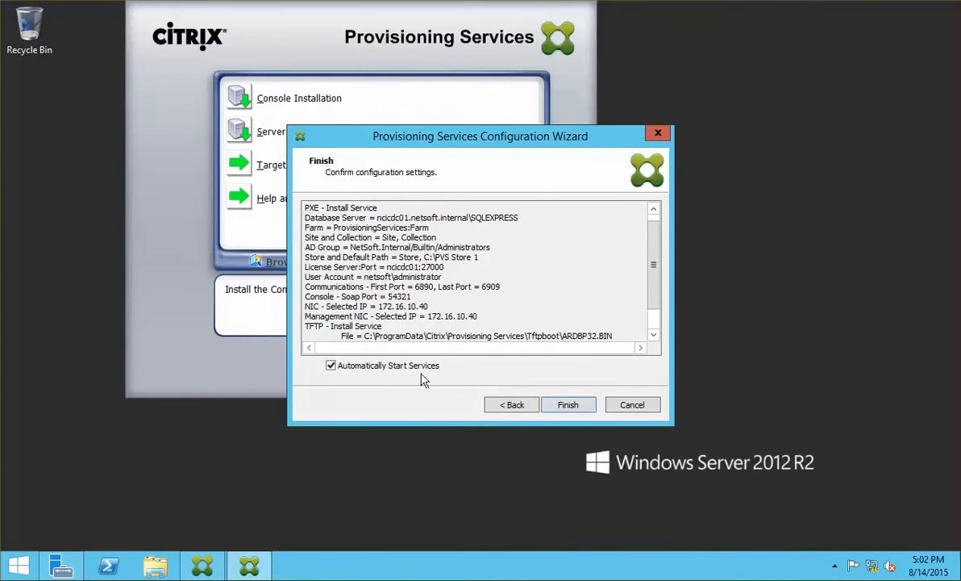
left_click(552, 404)
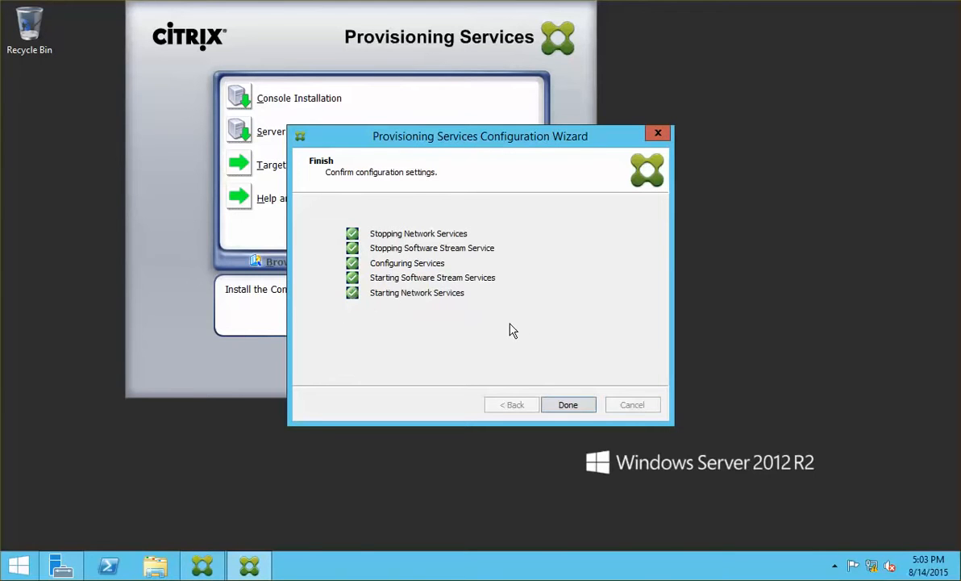
Close the completed Configuration Wizard and exit the Provisioning Services installer launcher.
left_click(578, 407)
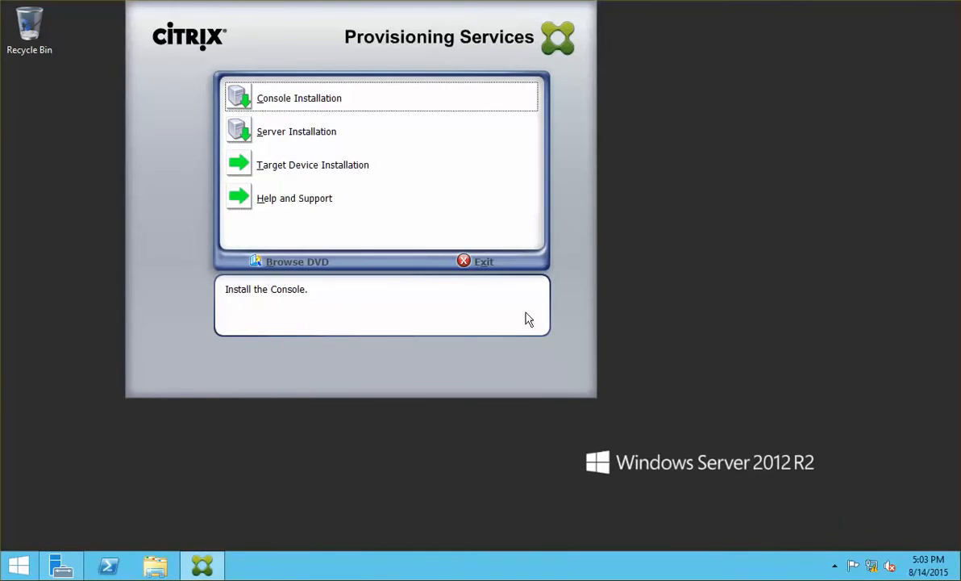
left_click(483, 262)
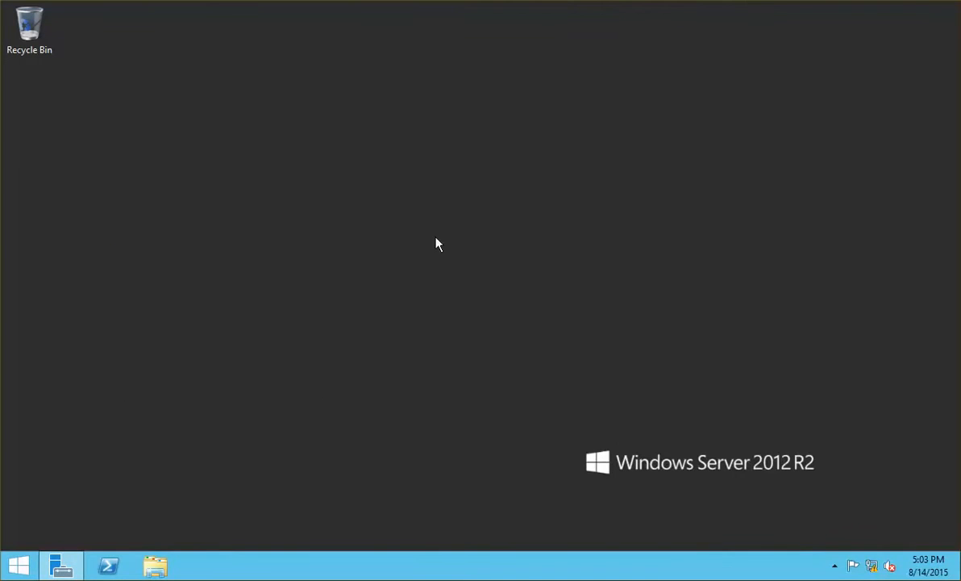
Launch Provisioning Services Console from the Apps list sorted by date installed, then maximize it.
left_click(18, 566)
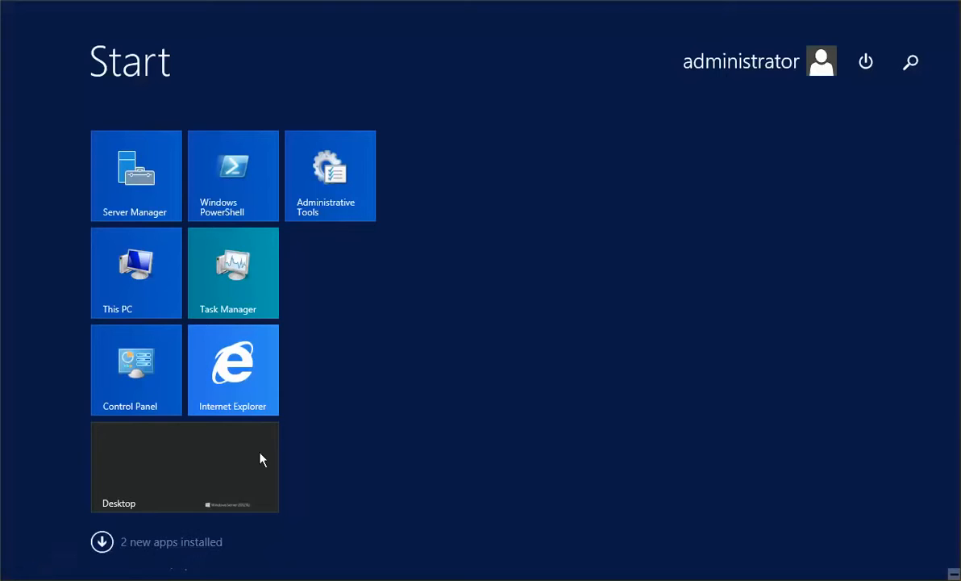
left_click(103, 543)
left_click(262, 69)
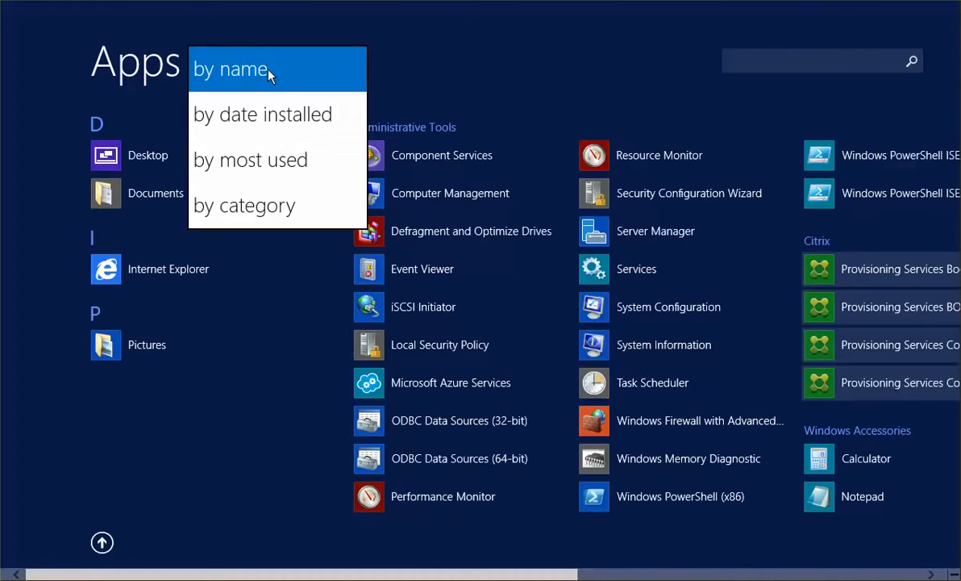
left_click(274, 115)
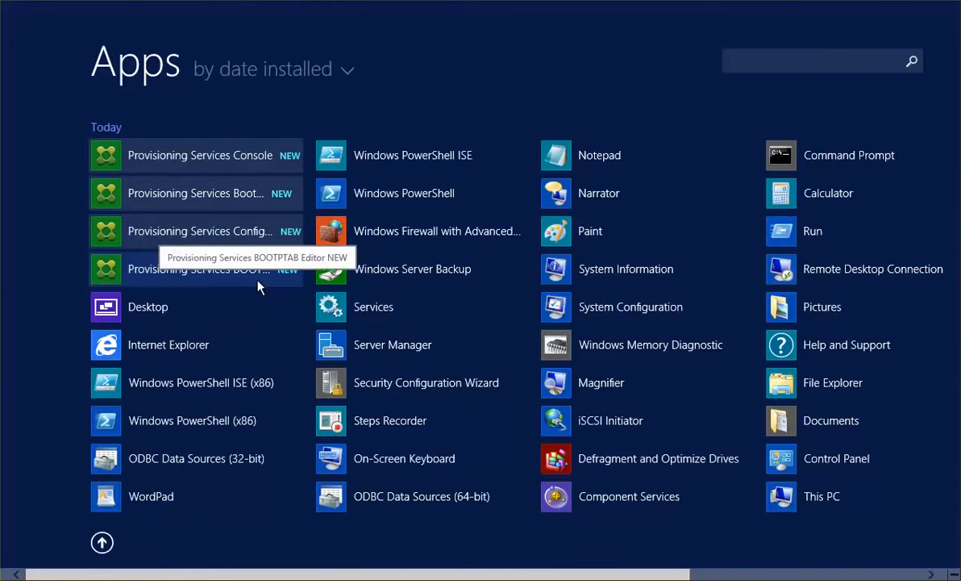
left_click(256, 163)
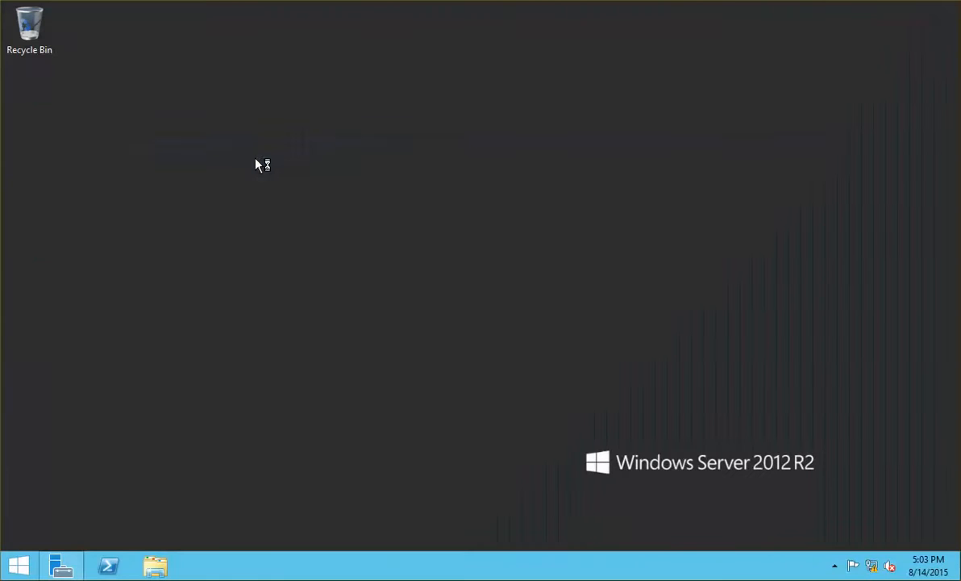
left_click(454, 42)
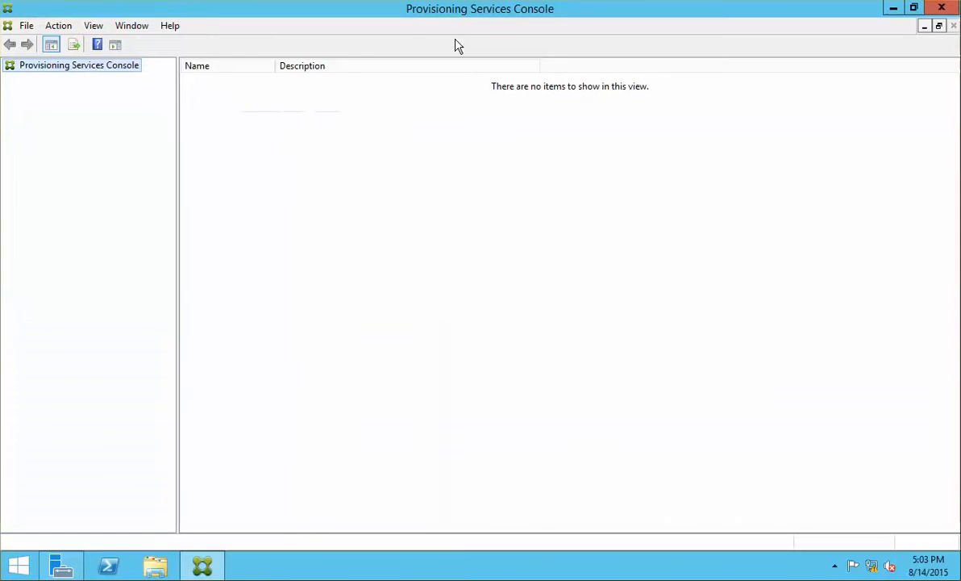
Start Connect to Farm from the console root and enter server 172.16.10.40.
right_click(67, 70)
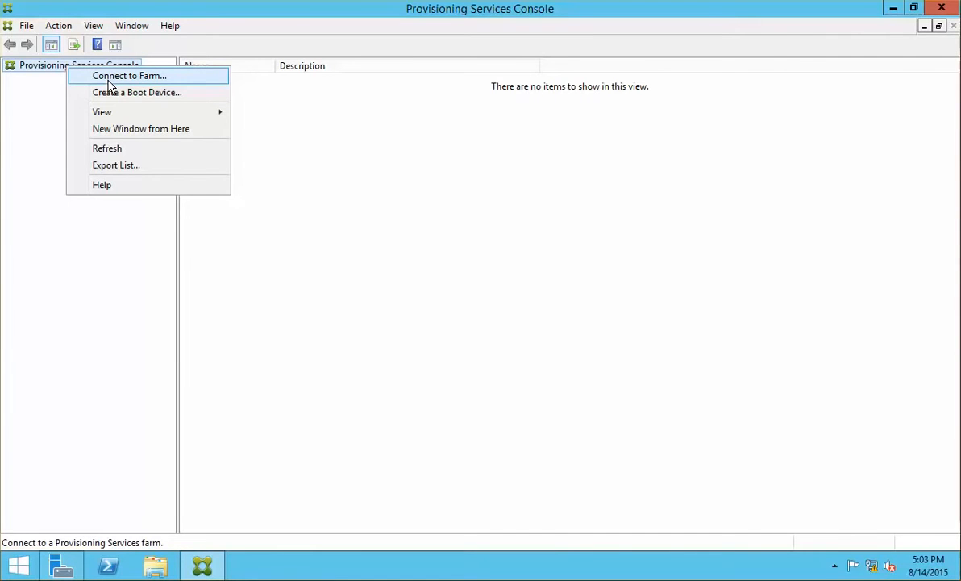
left_click(108, 80)
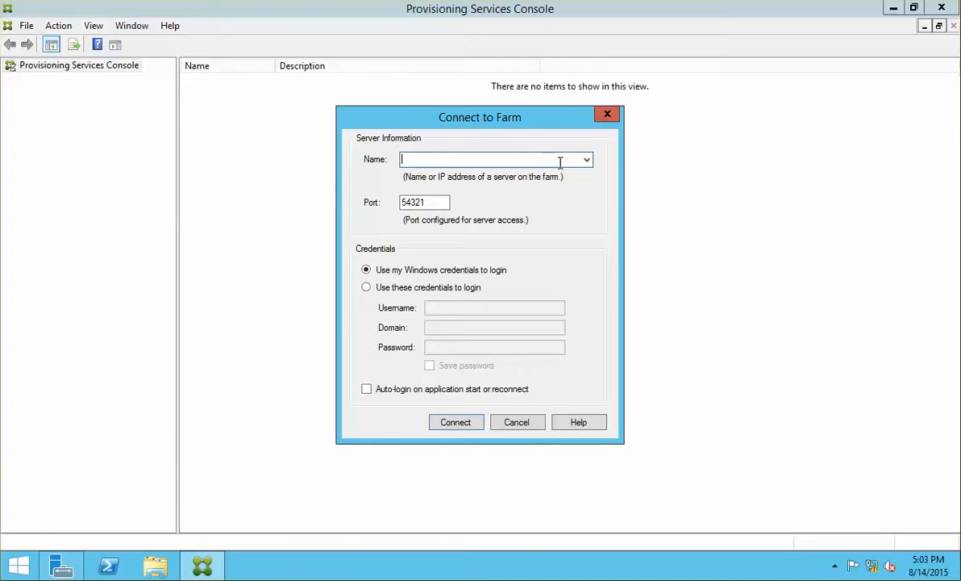
type("172.16.10.40")
Connect using the administrator account on the netsoft domain, with the password saved.
left_click(427, 287)
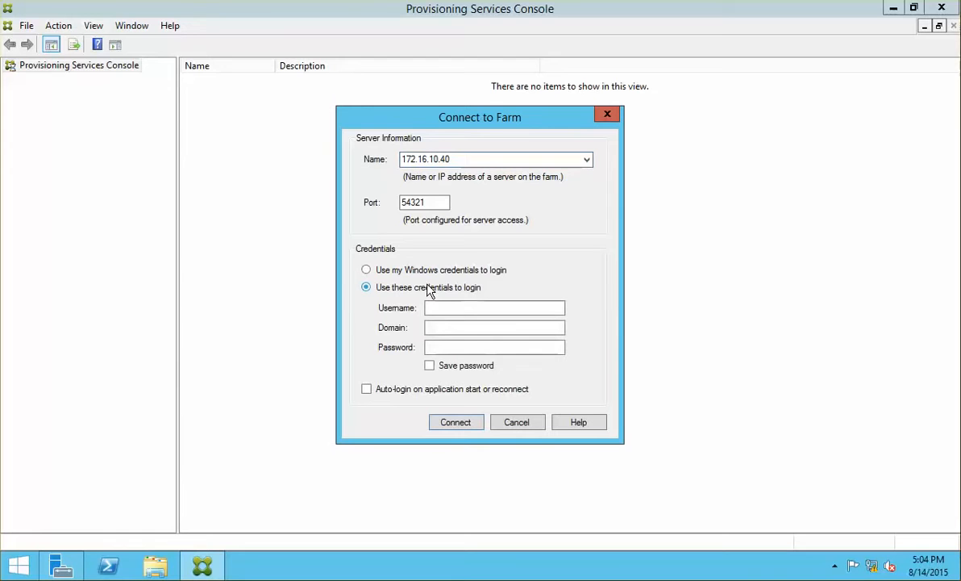
left_click(456, 303)
type("adminis")
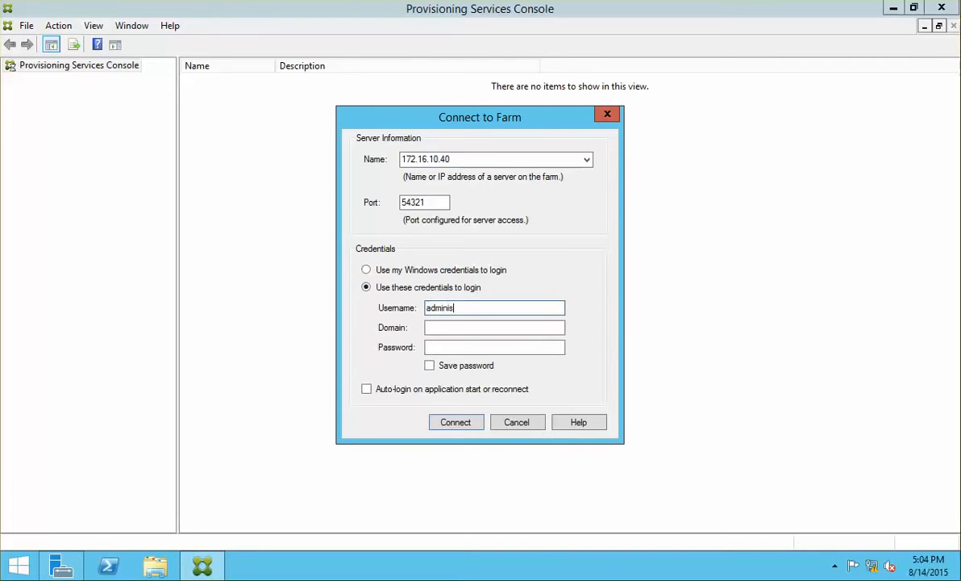
type("trator")
key("Tab")
type("P@")
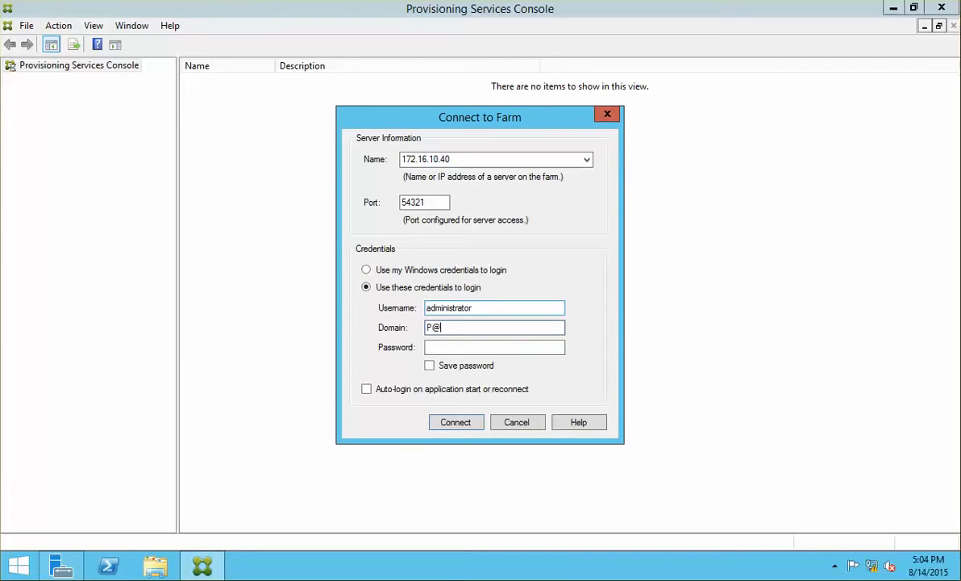
key("BackSpace")
type("netosft")
key("Tab")
type("P@")
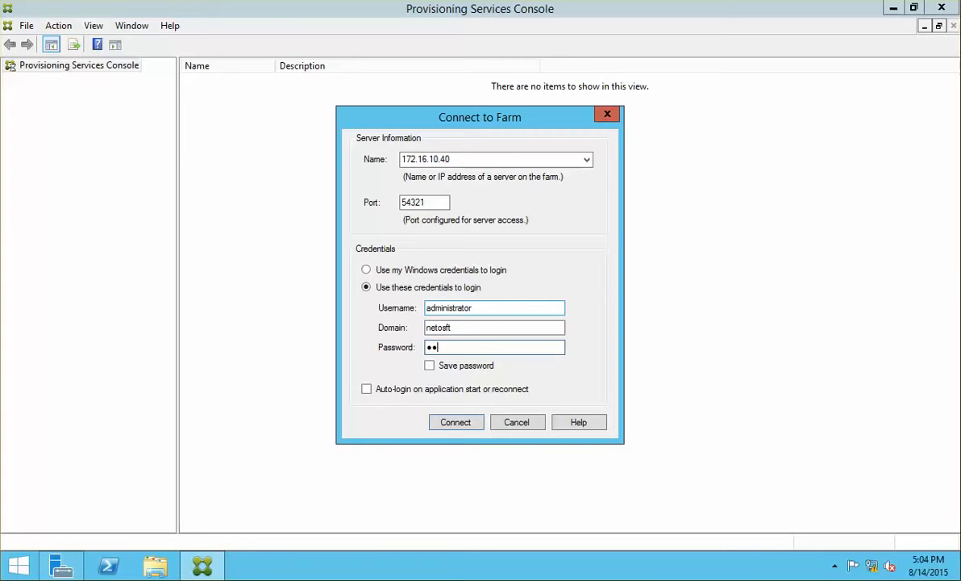
type("ssw0r")
left_click(440, 367)
left_click(453, 421)
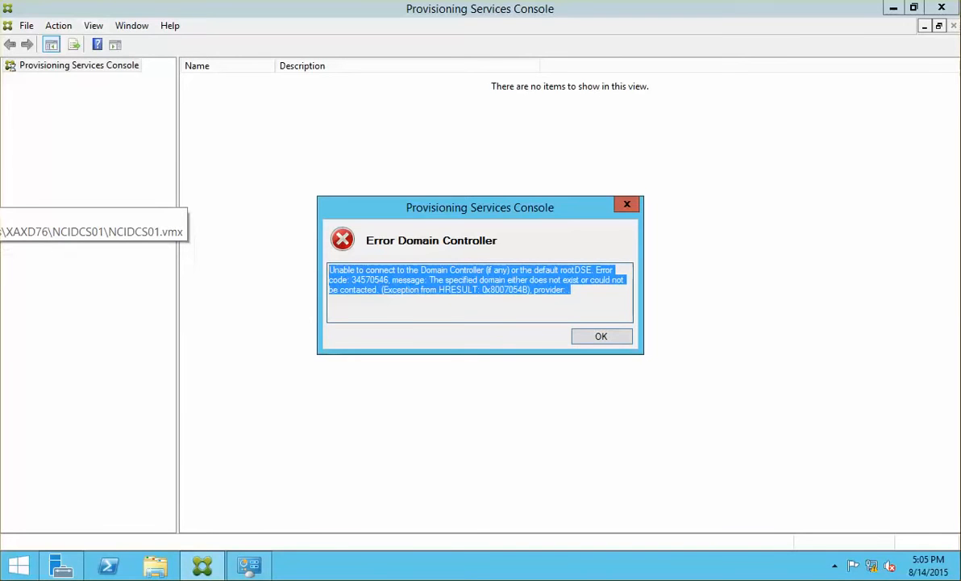
Ping the domain controller 172.16.10.10 from an admin command prompt, then switch to NCIDCS01.
left_click(0, 197)
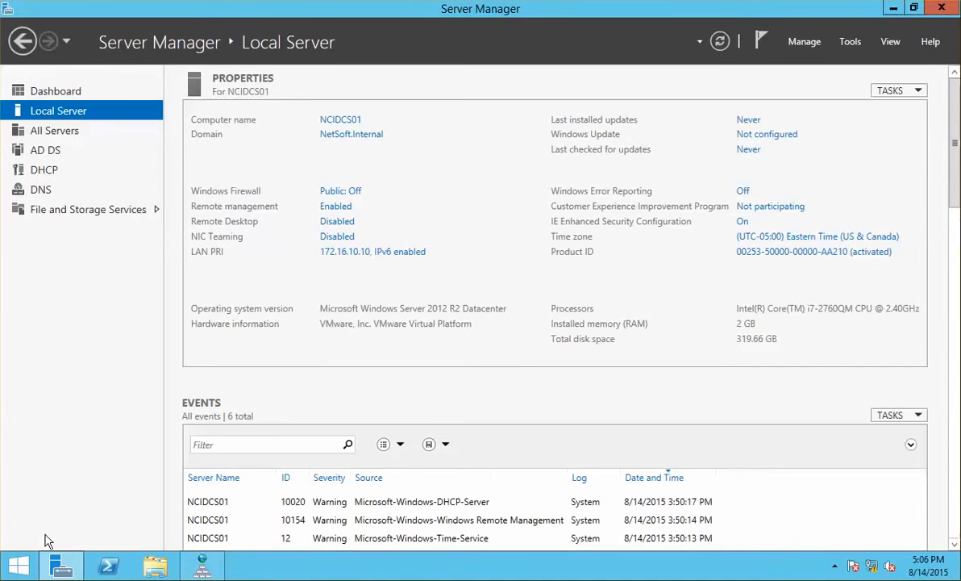
left_click(0, 246)
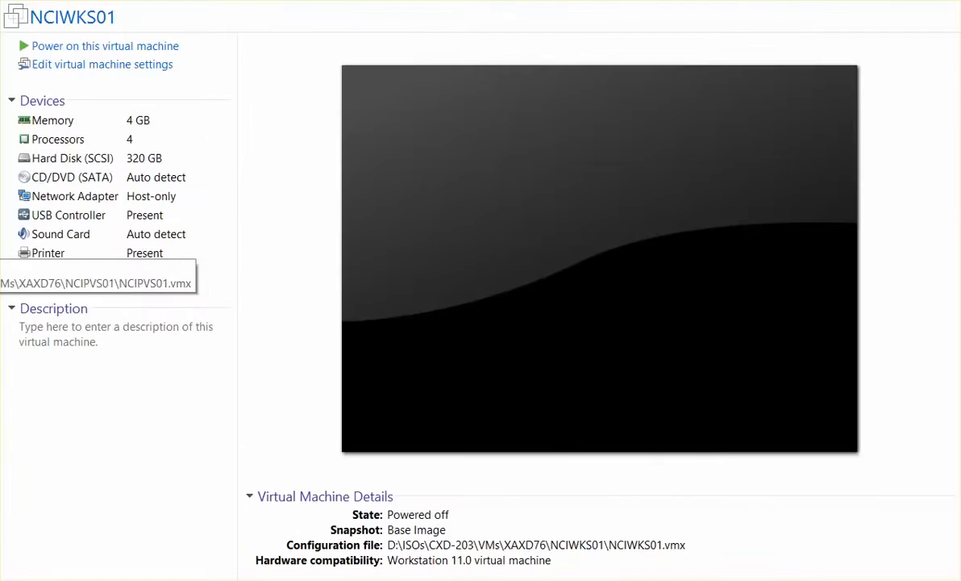
left_click(0, 239)
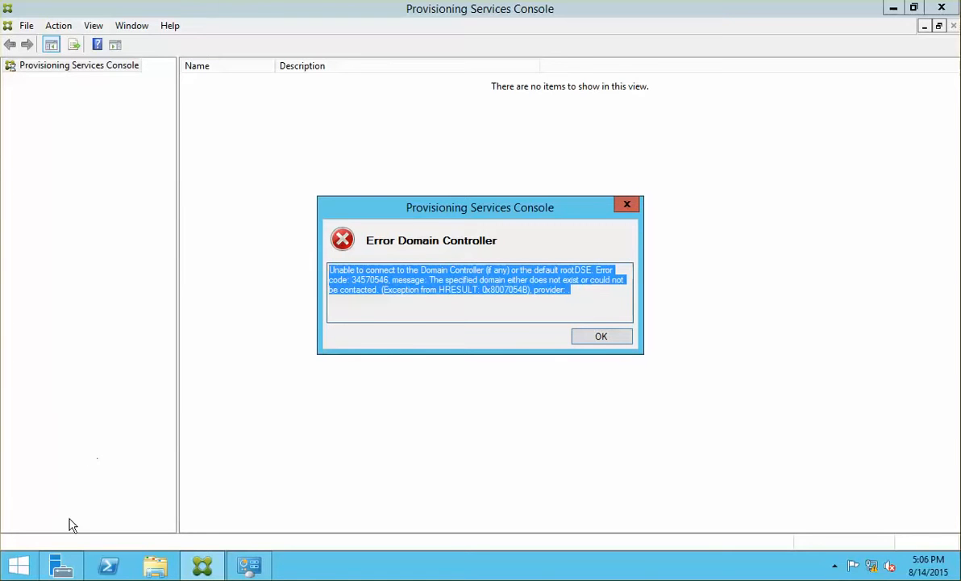
right_click(18, 565)
left_click(141, 423)
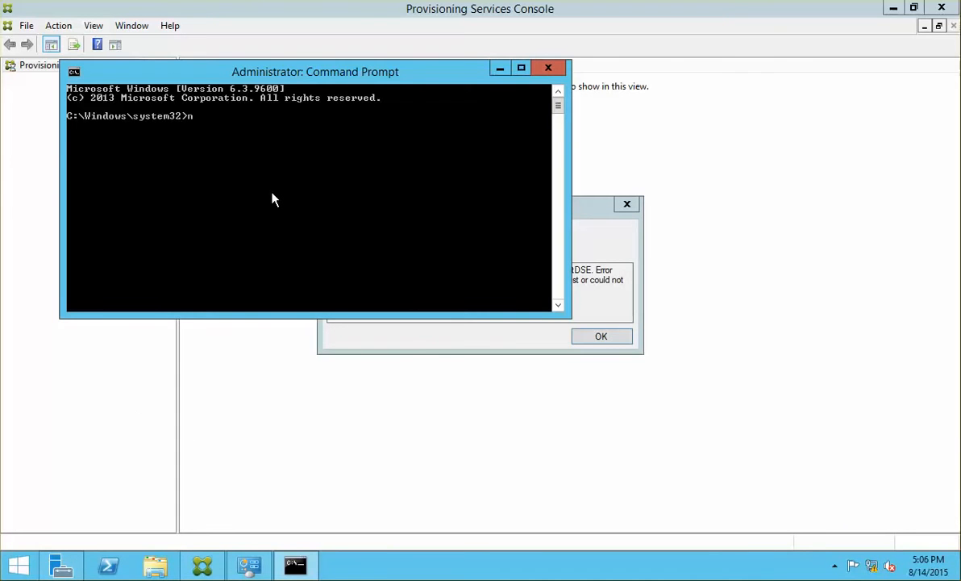
type("ping 172.16.10.10")
key("Return")
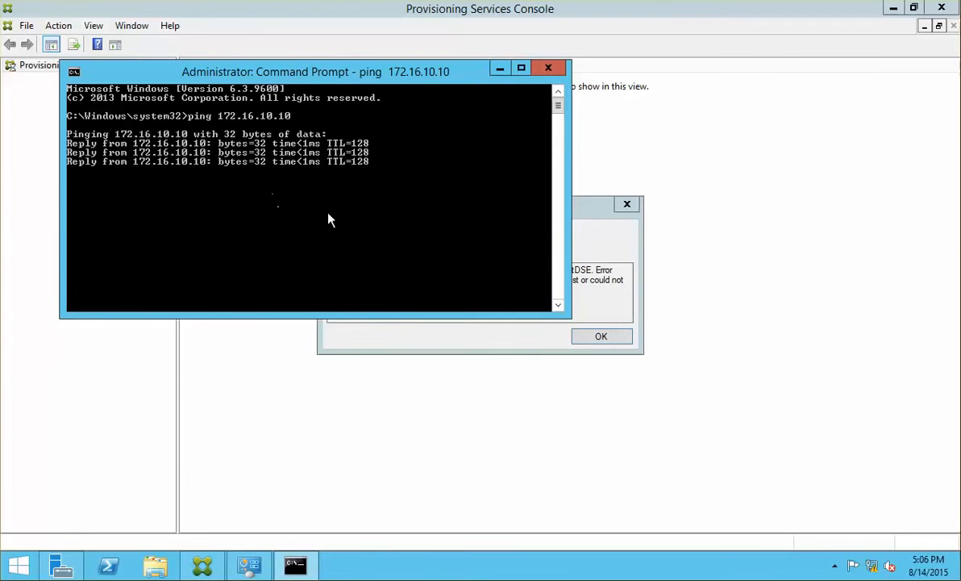
left_click(0, 196)
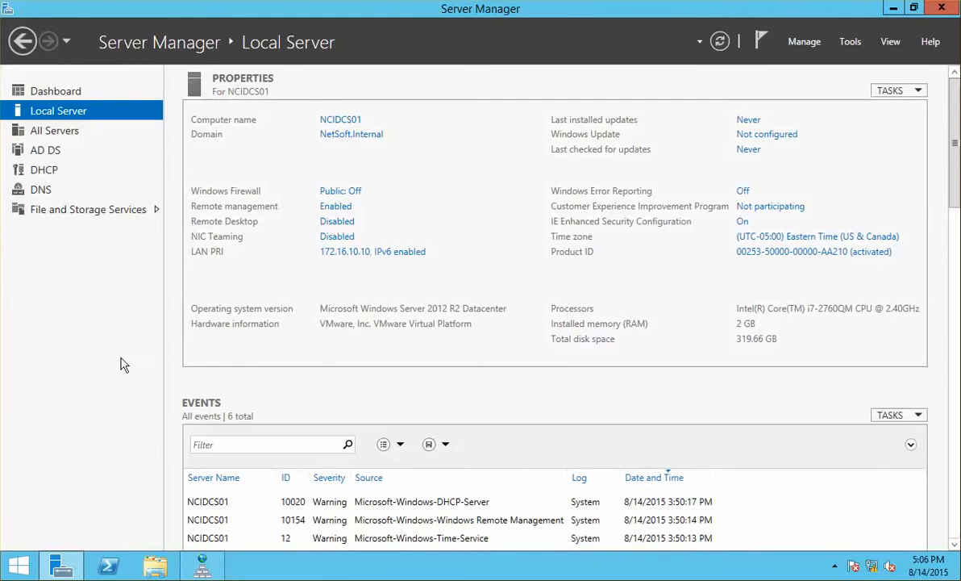
left_click(841, 44)
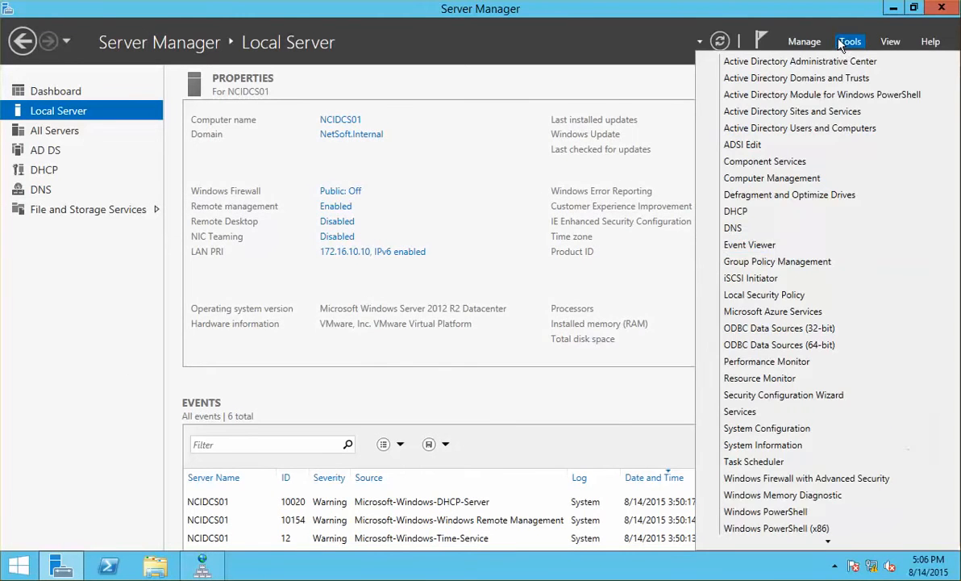
left_click(793, 228)
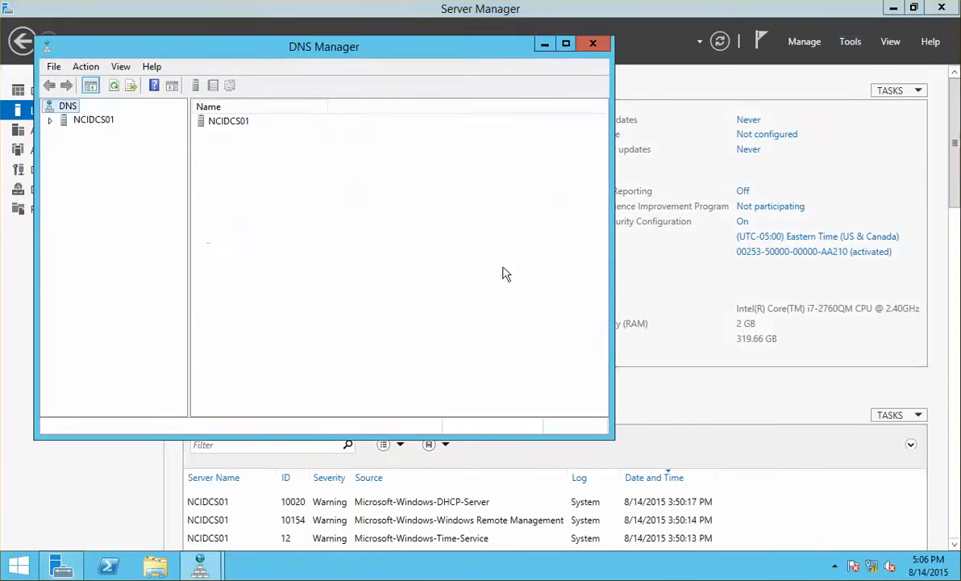
left_click(90, 121)
left_click(50, 120)
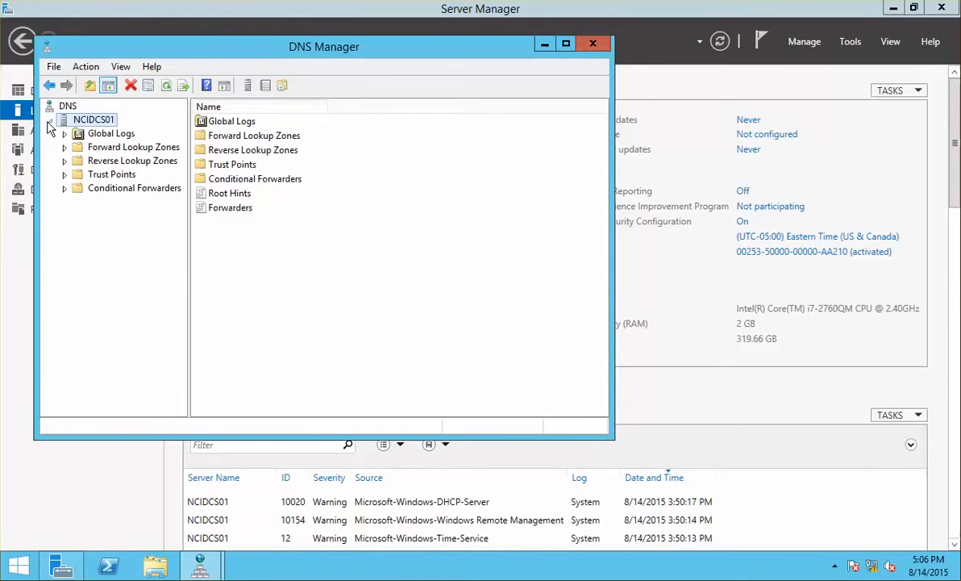
left_click(95, 148)
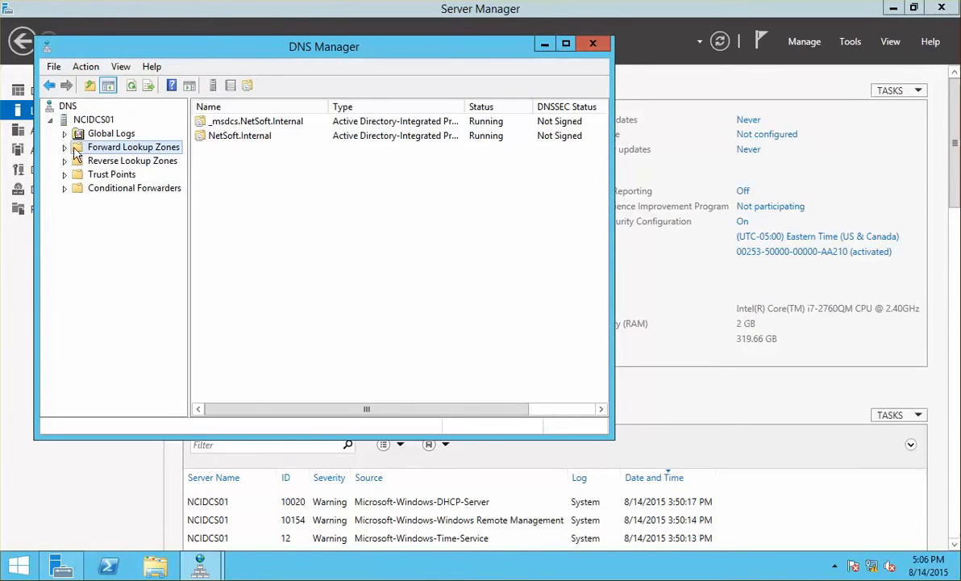
left_click(65, 148)
left_click(108, 175)
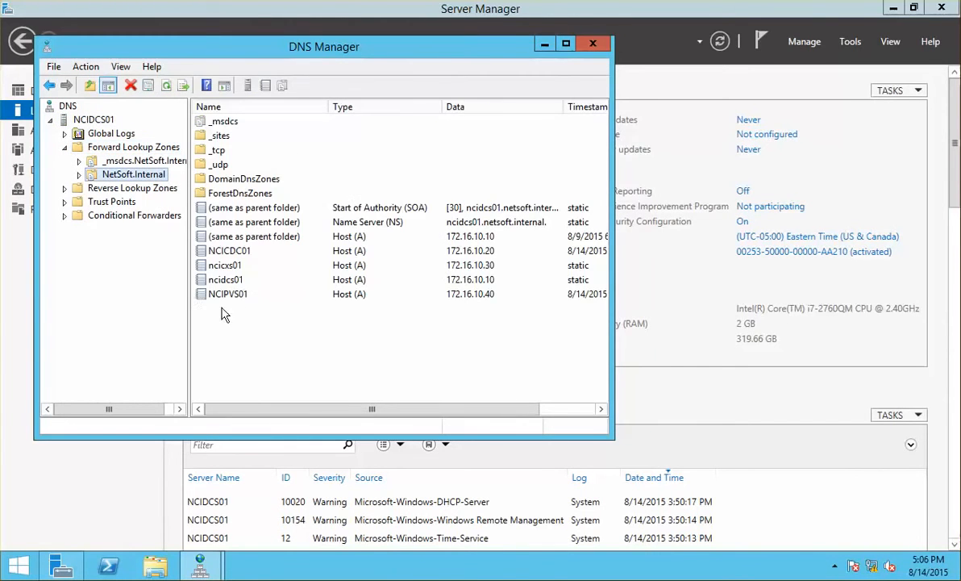
left_click(250, 295)
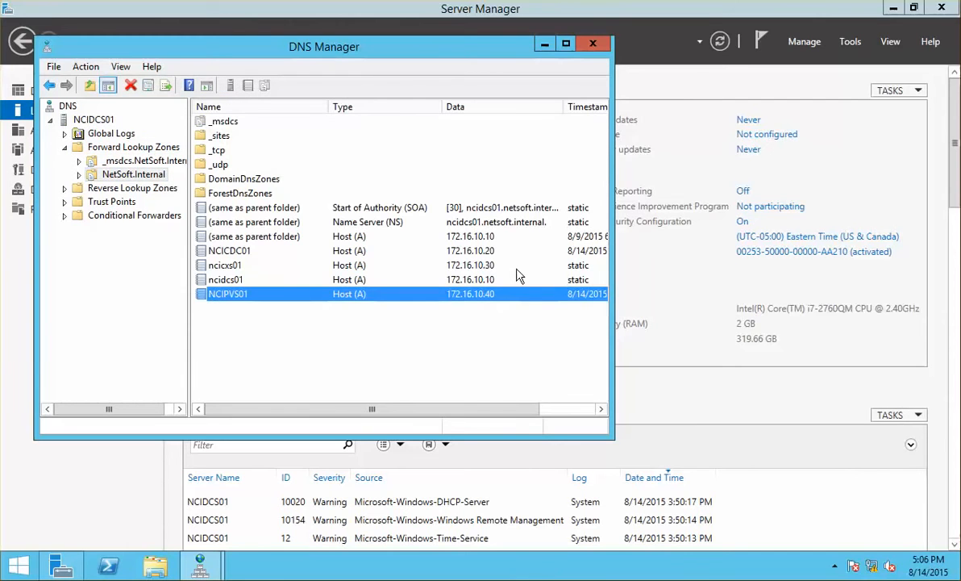
left_click(544, 44)
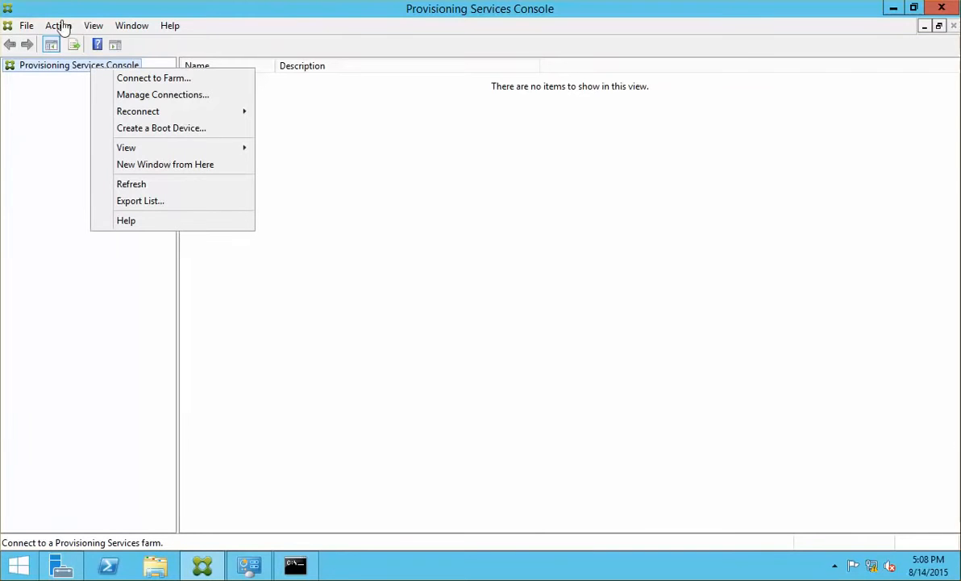
Reconnect to farm 172.16.10.40, entering the administrator password and saving it.
left_click(189, 79)
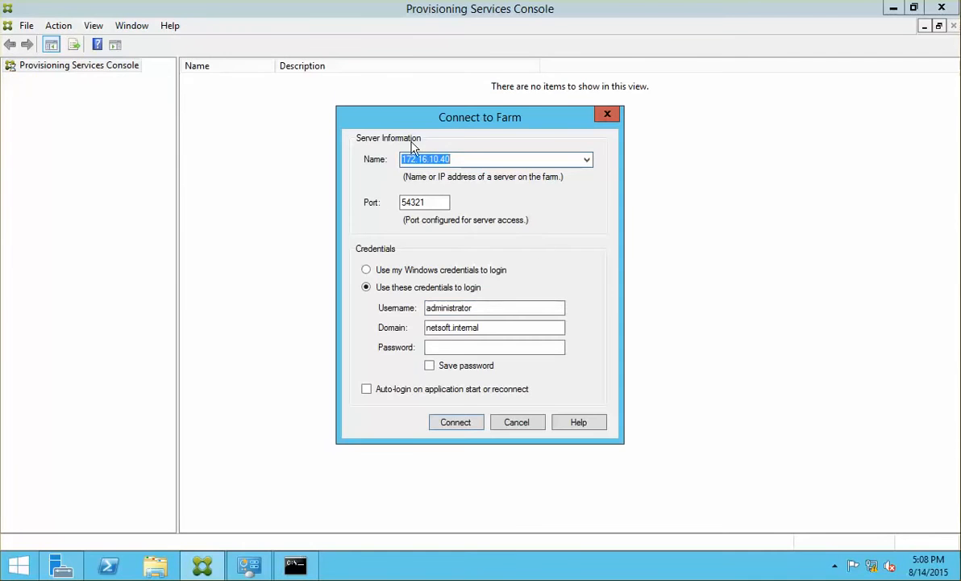
left_click(504, 347)
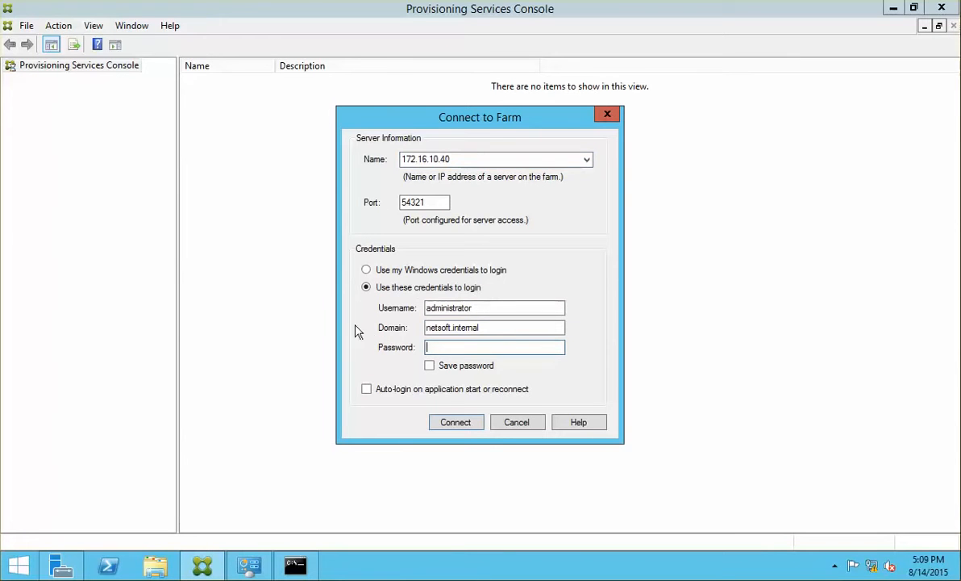
left_click(449, 327)
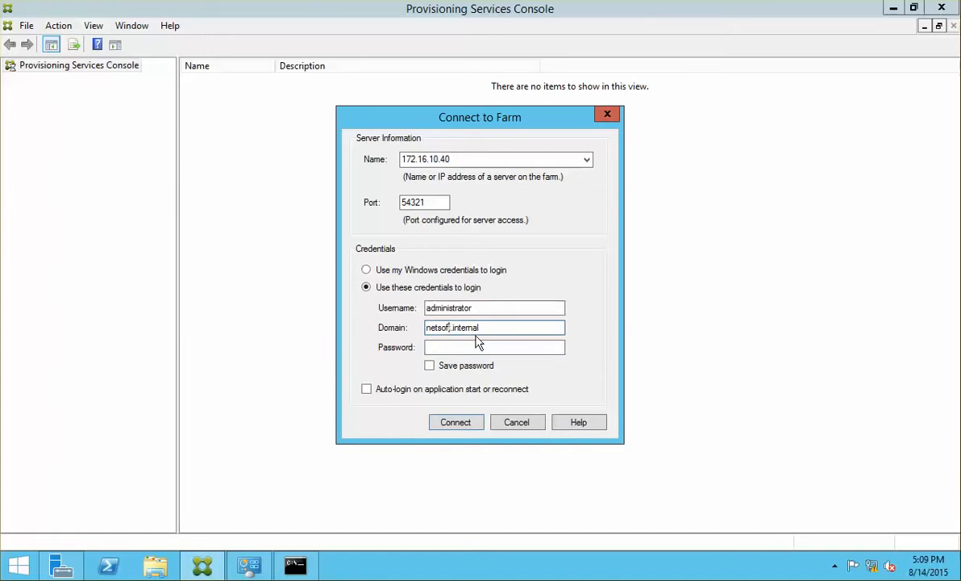
left_click(487, 346)
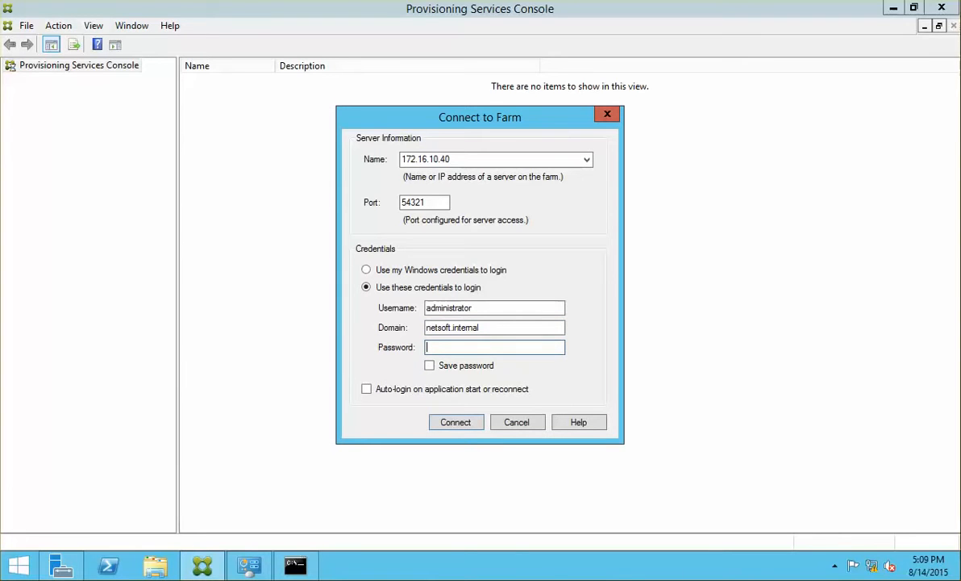
type("PPassword")
left_click(429, 365)
left_click(456, 422)
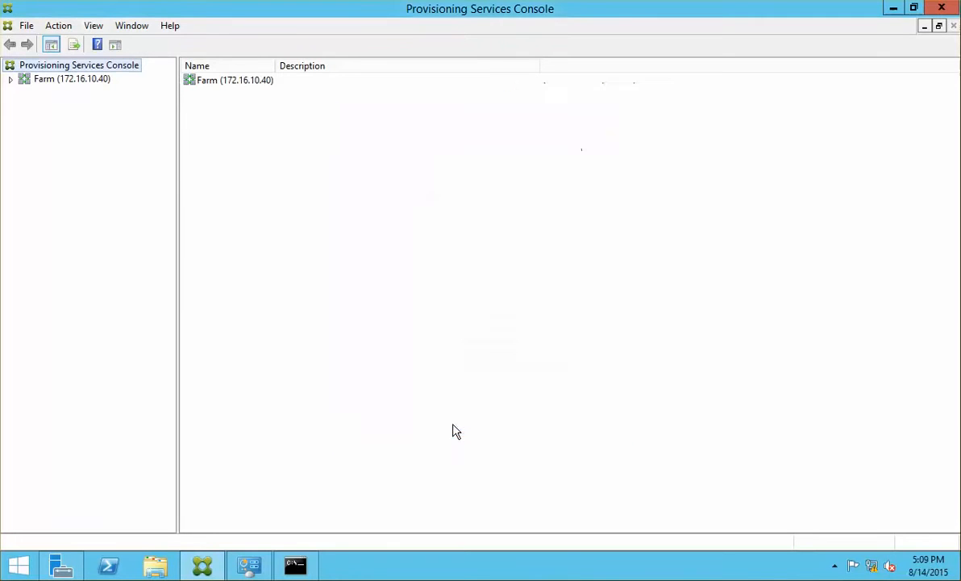
Expand the farm and rename the default Site to Toronto.
left_click(12, 80)
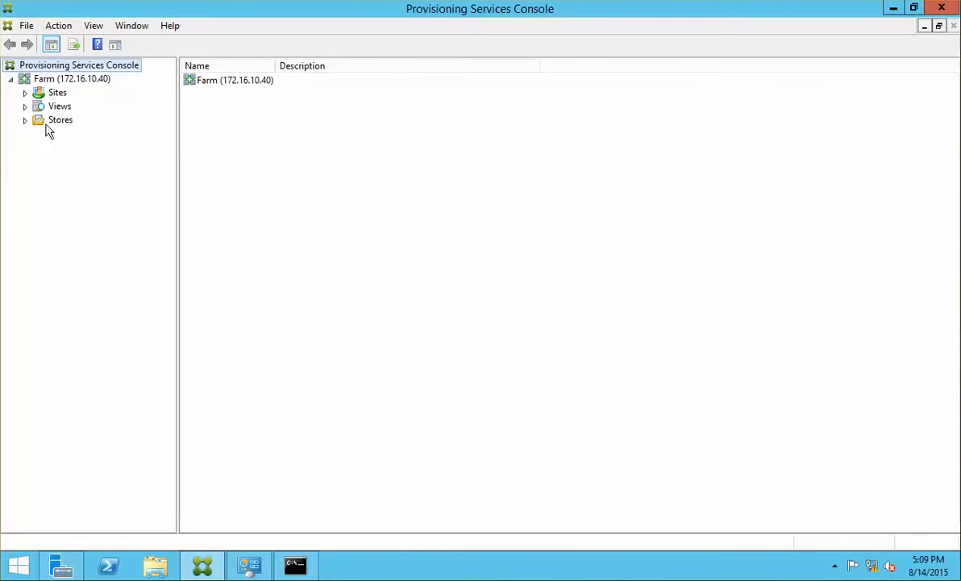
left_click(25, 92)
left_click(60, 94)
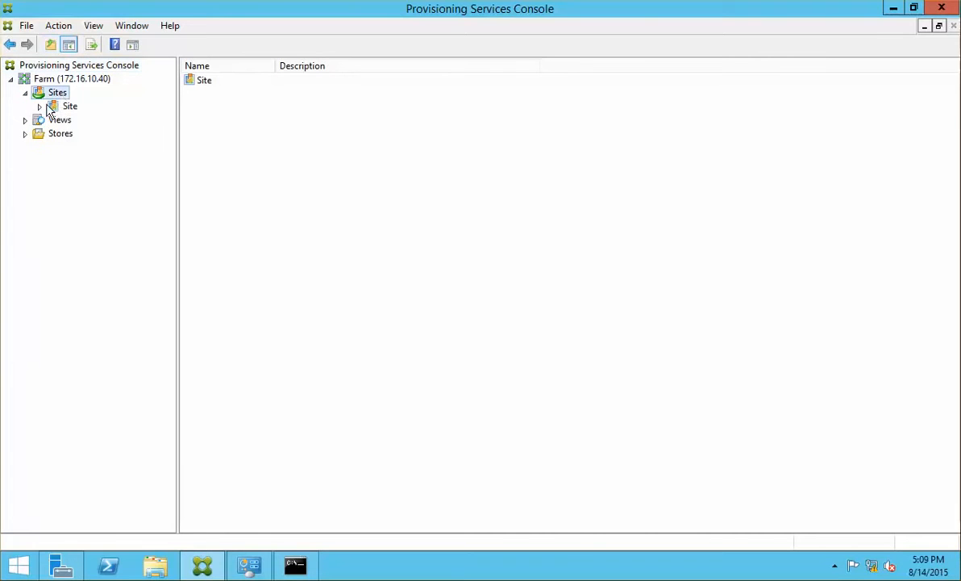
left_click(40, 106)
left_click(68, 109)
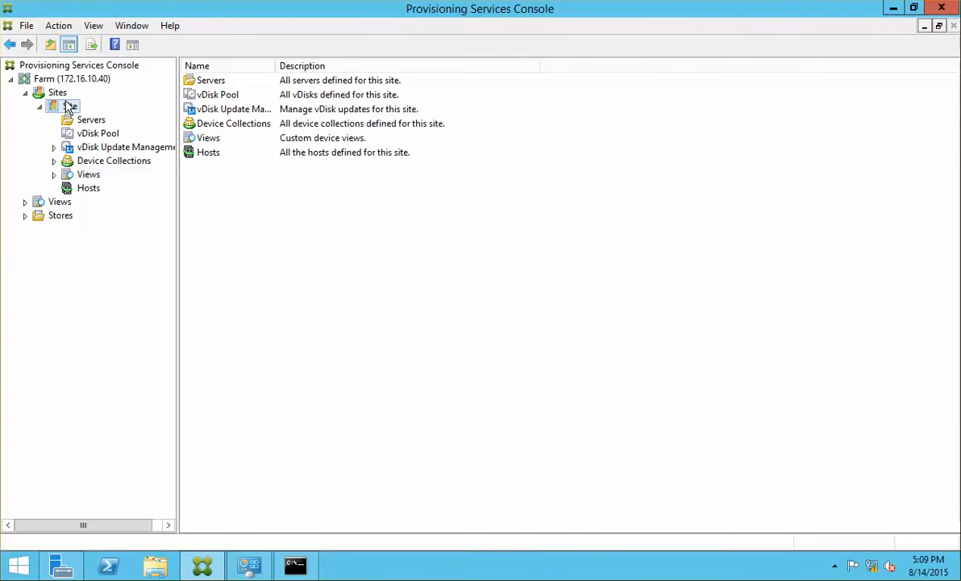
left_click(65, 96)
left_click(69, 106)
right_click(68, 106)
key("Escape")
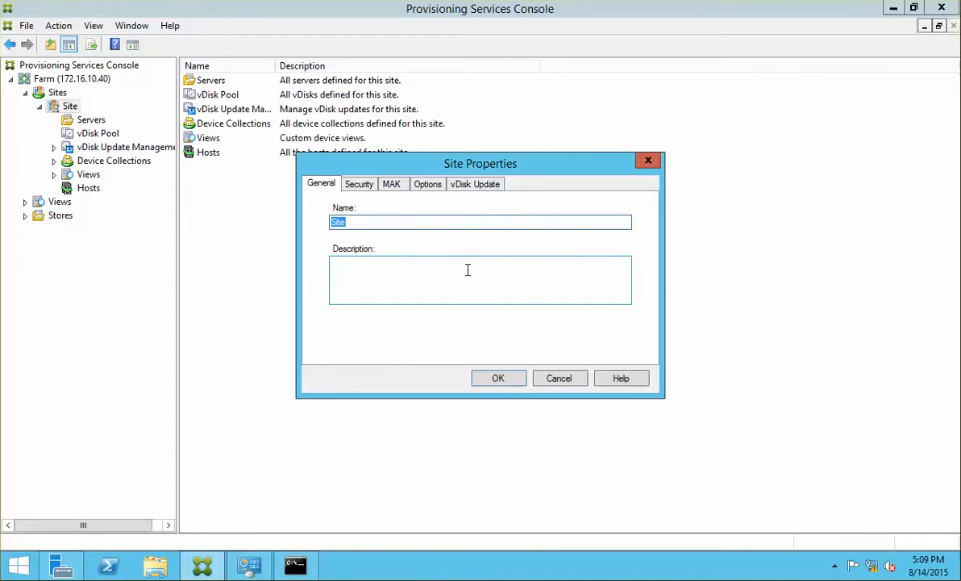
type("Toronto")
left_click(499, 379)
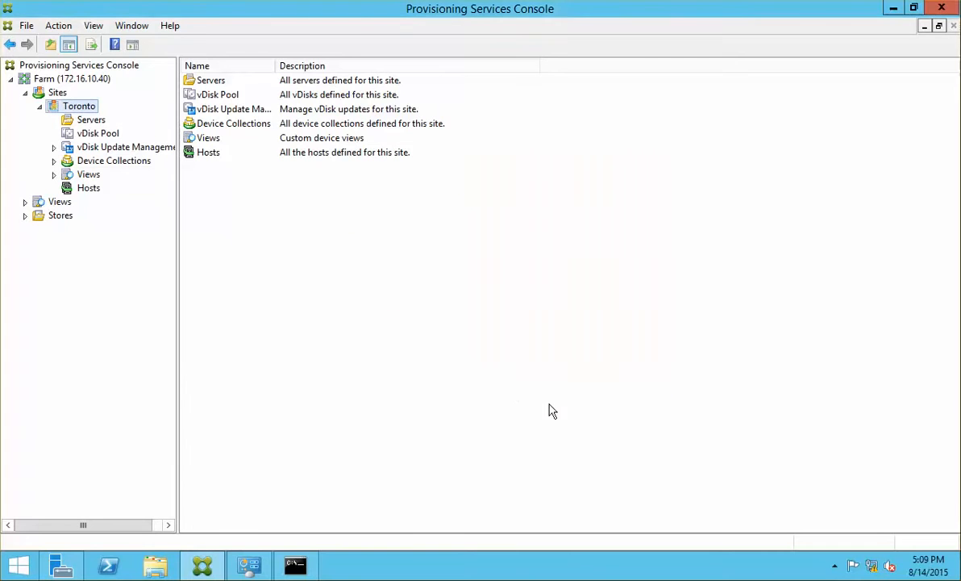
Browse the Toronto site's contents and the farm's Stores list.
left_click(90, 190)
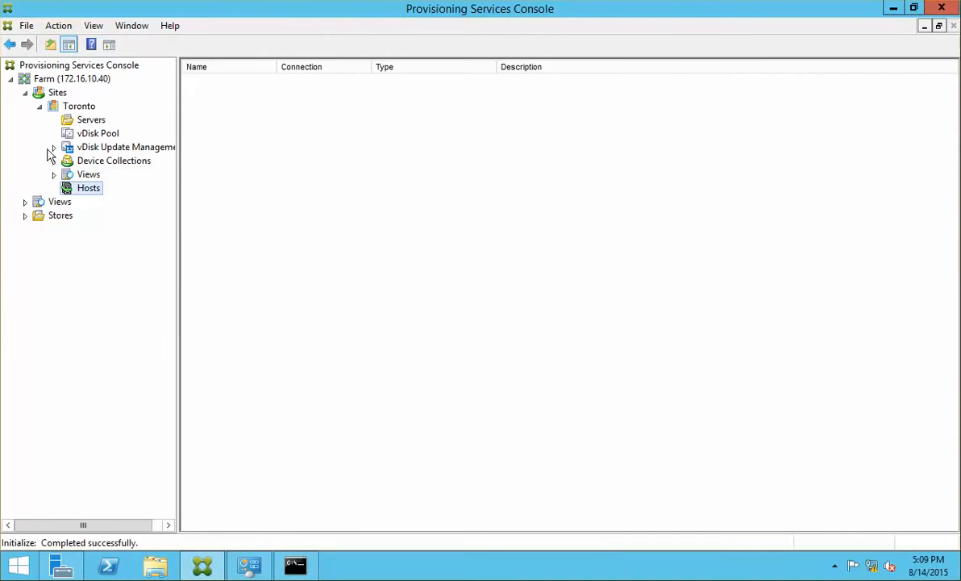
left_click(78, 107)
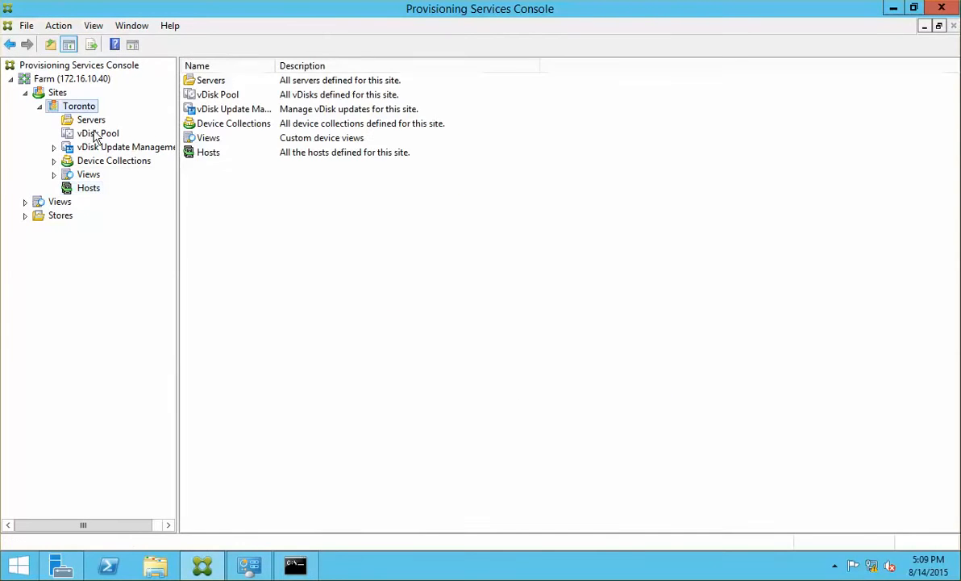
left_click(50, 217)
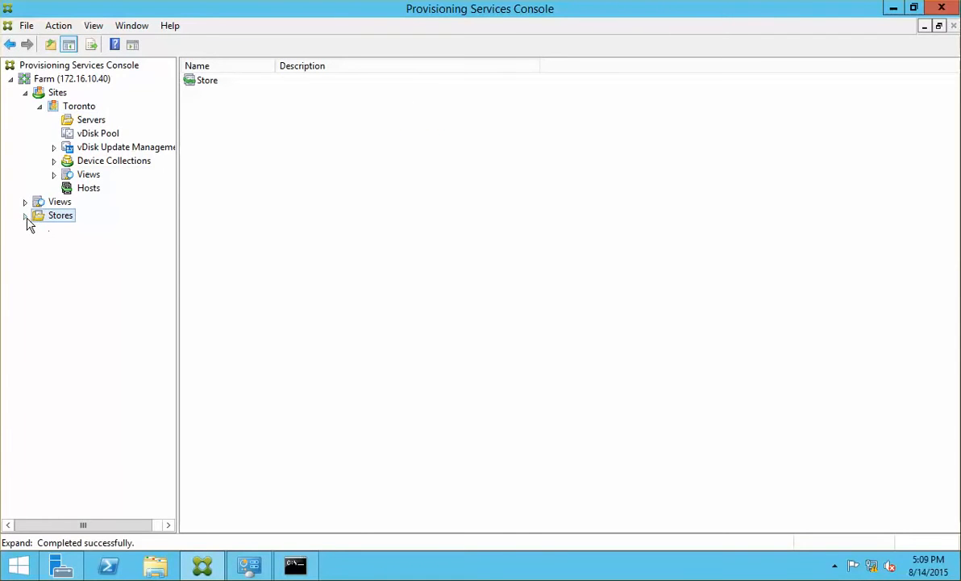
left_click(26, 216)
right_click(64, 217)
left_click(53, 233)
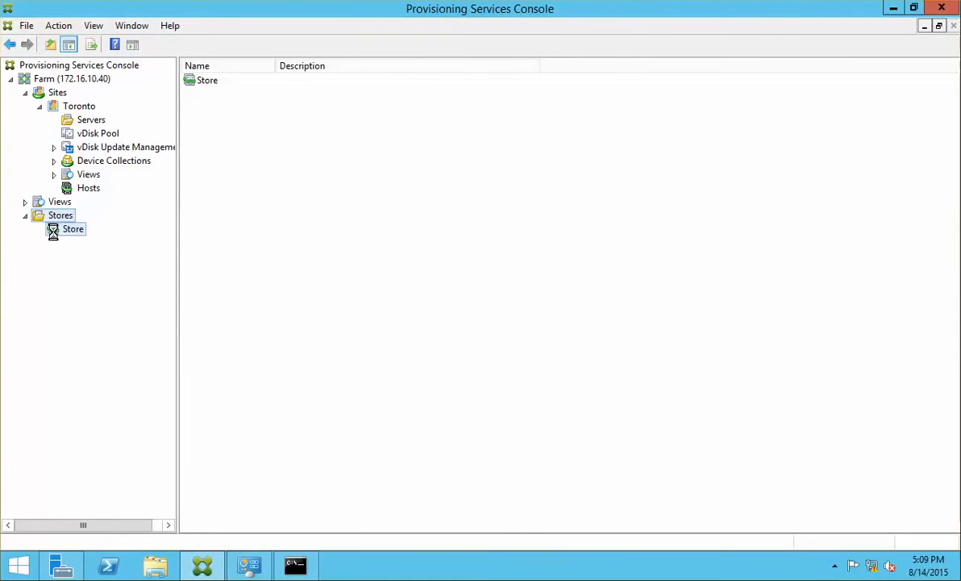
left_click(58, 203)
left_click(72, 231)
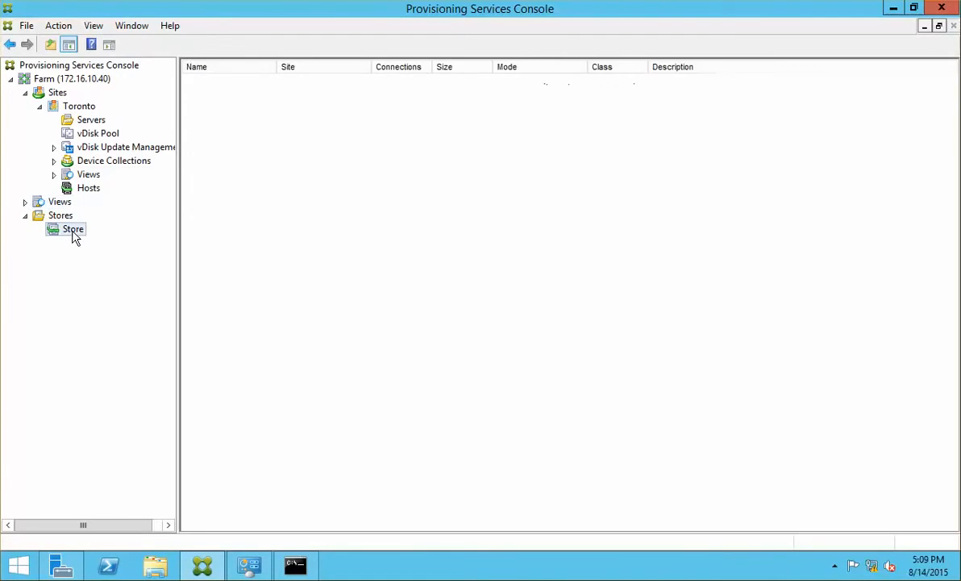
left_click(63, 218)
right_click(64, 219)
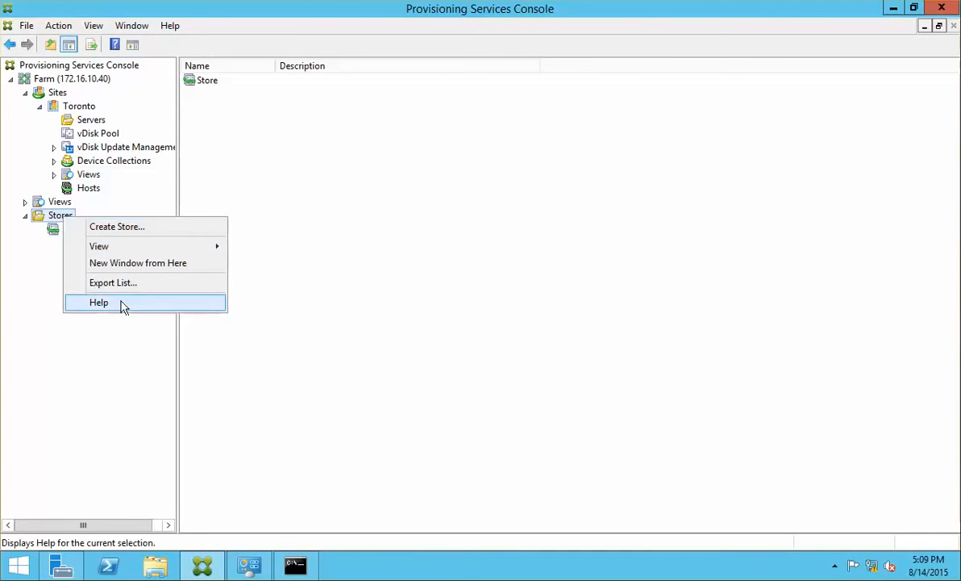
left_click(325, 311)
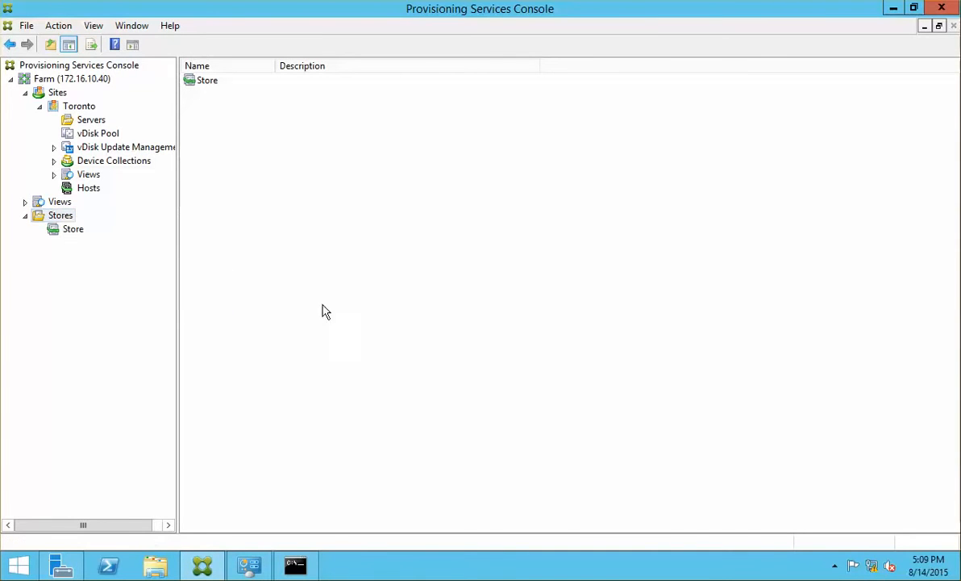
Rename the default Store to PVS Store 1 in its properties, then view Toronto's servers.
left_click(71, 230)
right_click(71, 231)
left_click(115, 241)
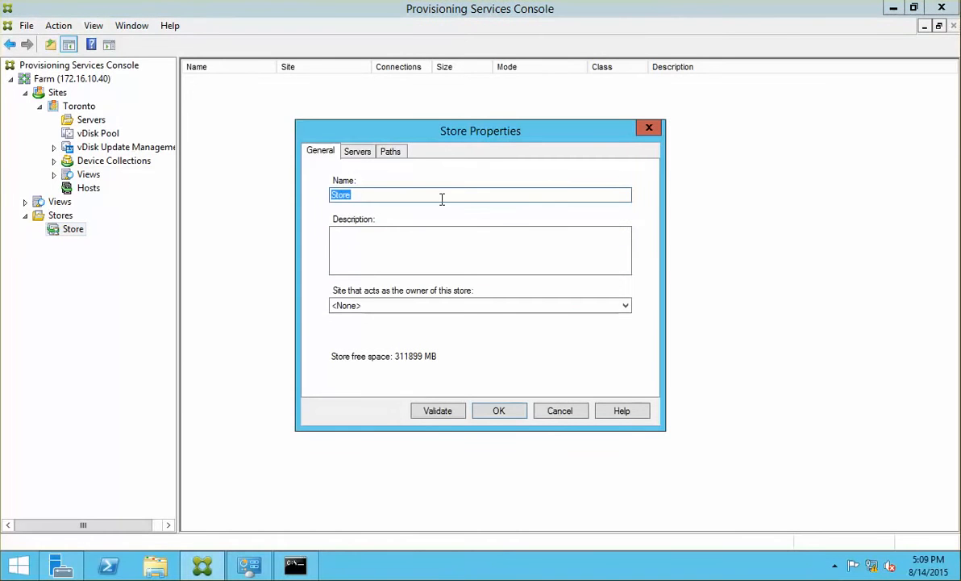
type("Pvcs")
key("BackSpace")
key("BackSpace")
key("BackSpace")
key("BackSpace")
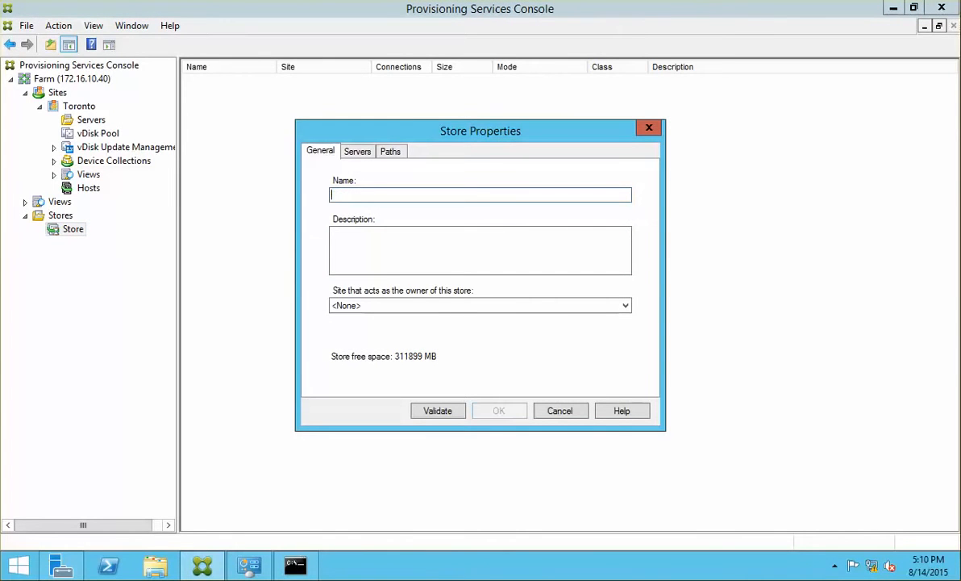
type("PVS Store 1")
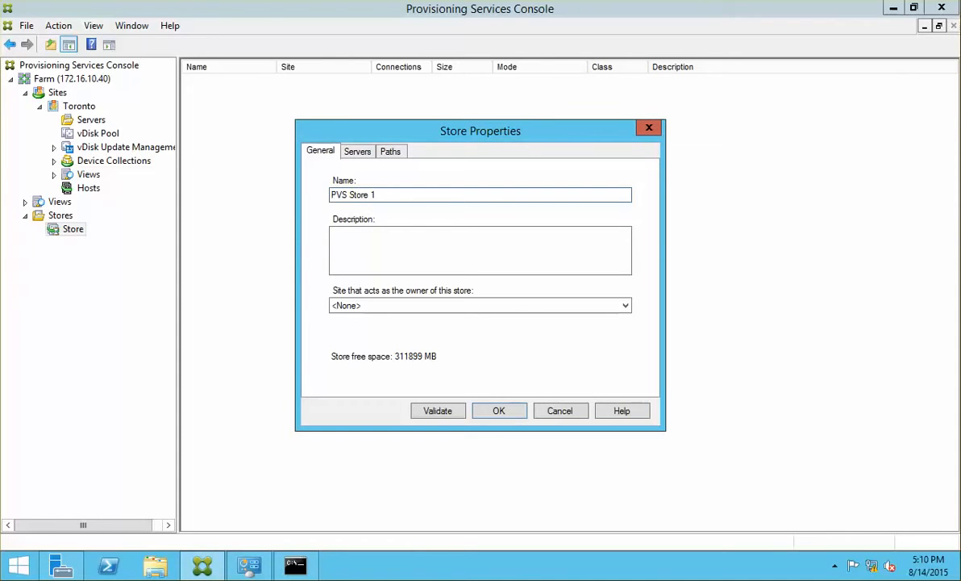
key("Return")
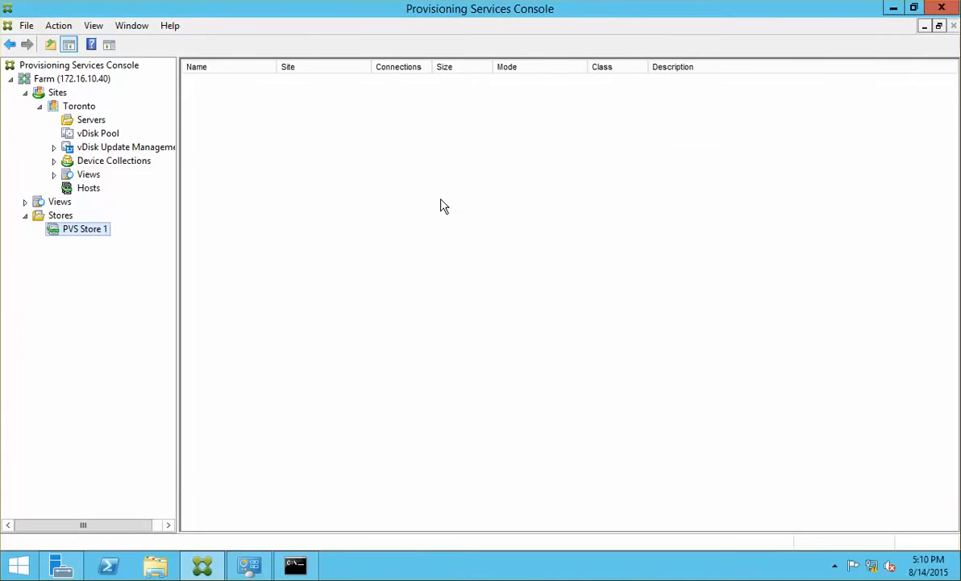
left_click(97, 120)
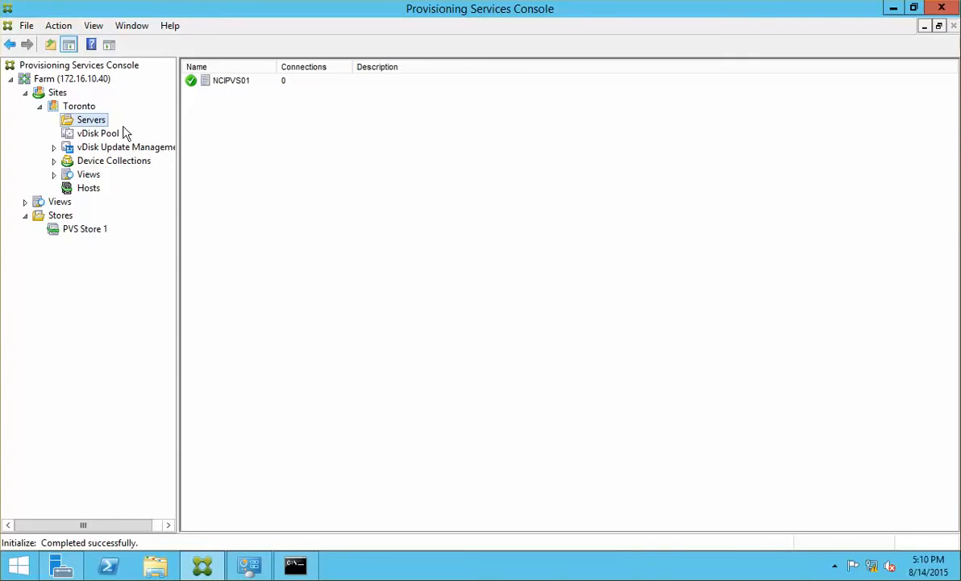
Browse from the NCIPVS01 server to the Toronto site's Device Collections and its default Collection.
left_click(248, 89)
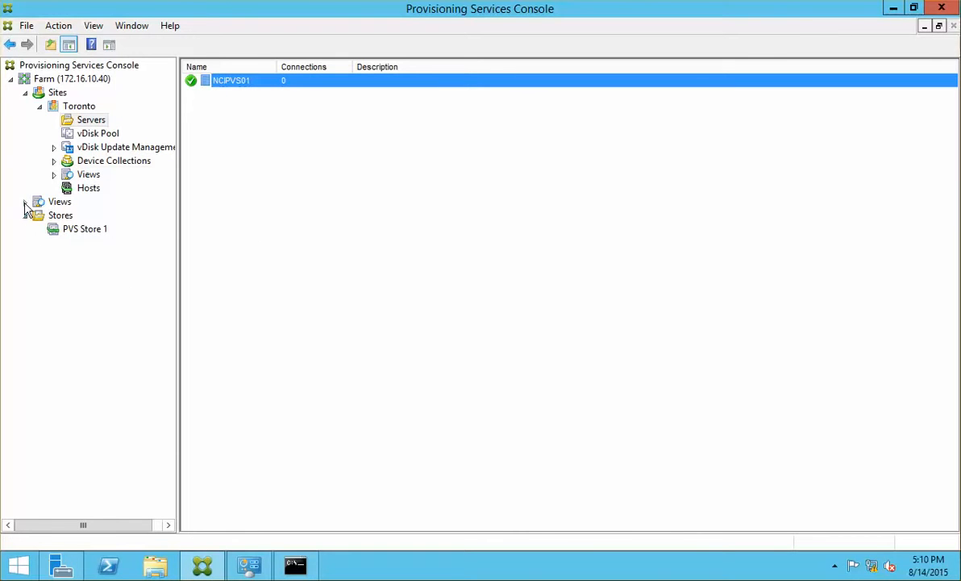
left_click(58, 201)
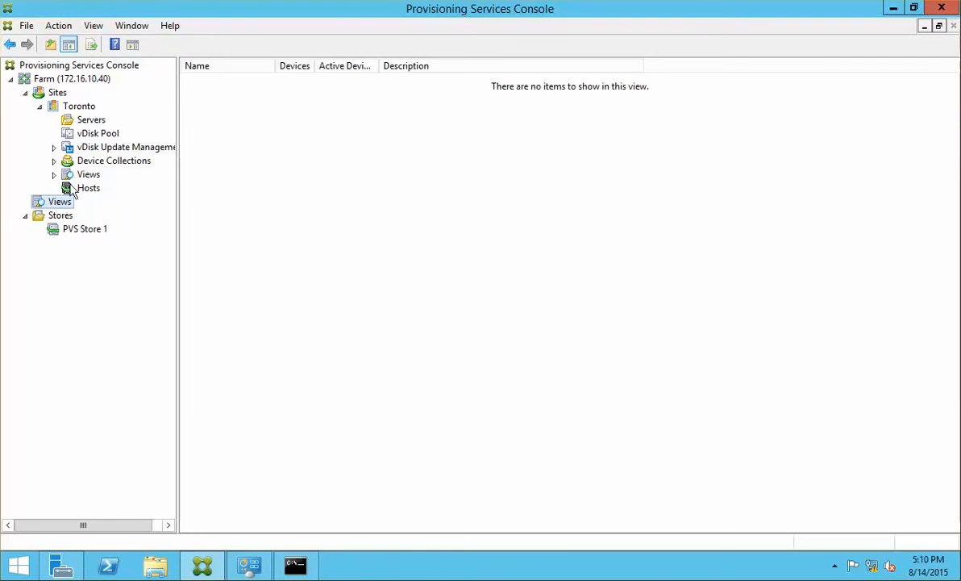
left_click(84, 161)
left_click(54, 160)
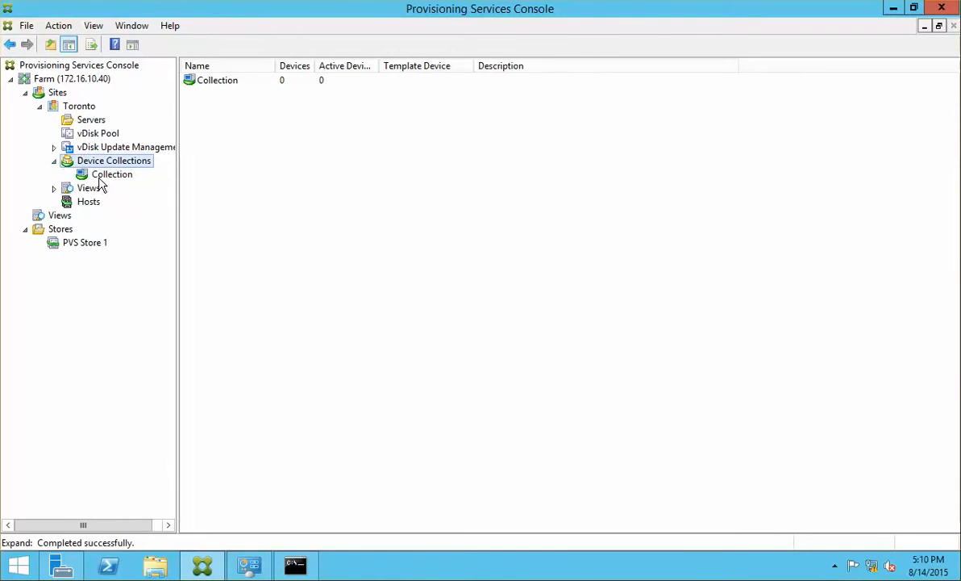
left_click(106, 173)
left_click(103, 162)
right_click(104, 162)
key("Escape")
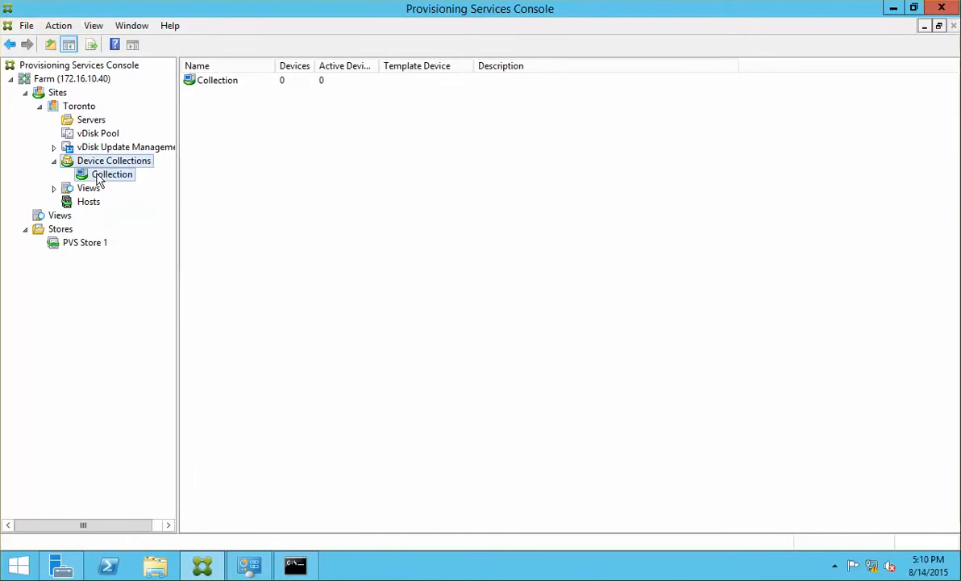
Begin creating a target device named PVSVMS in Collection, then cancel it.
right_click(99, 178)
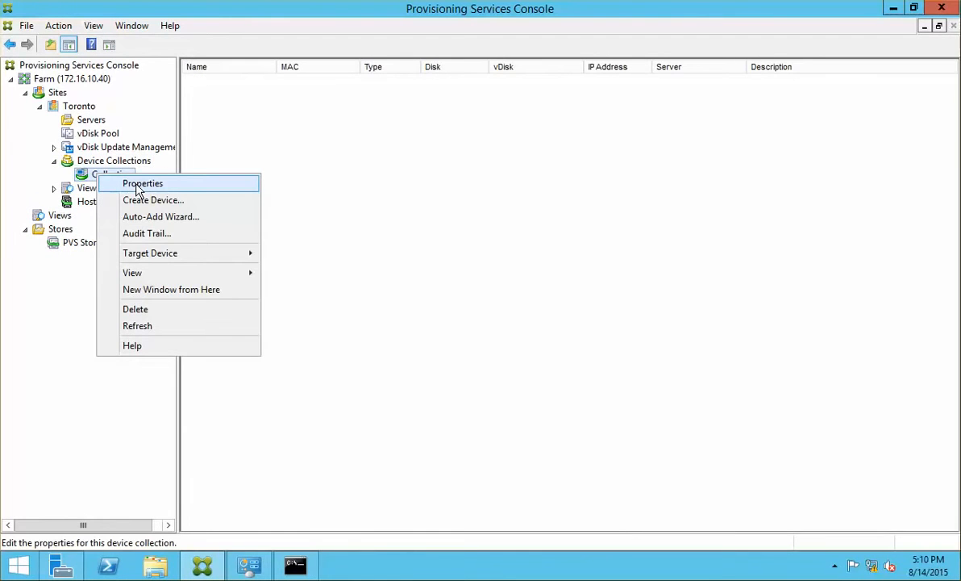
left_click(254, 202)
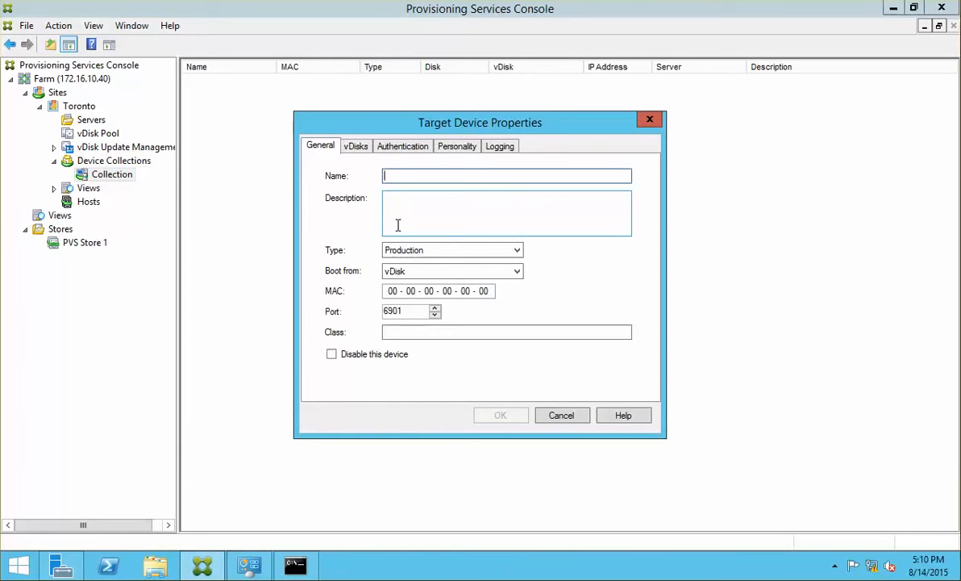
type("PVS")
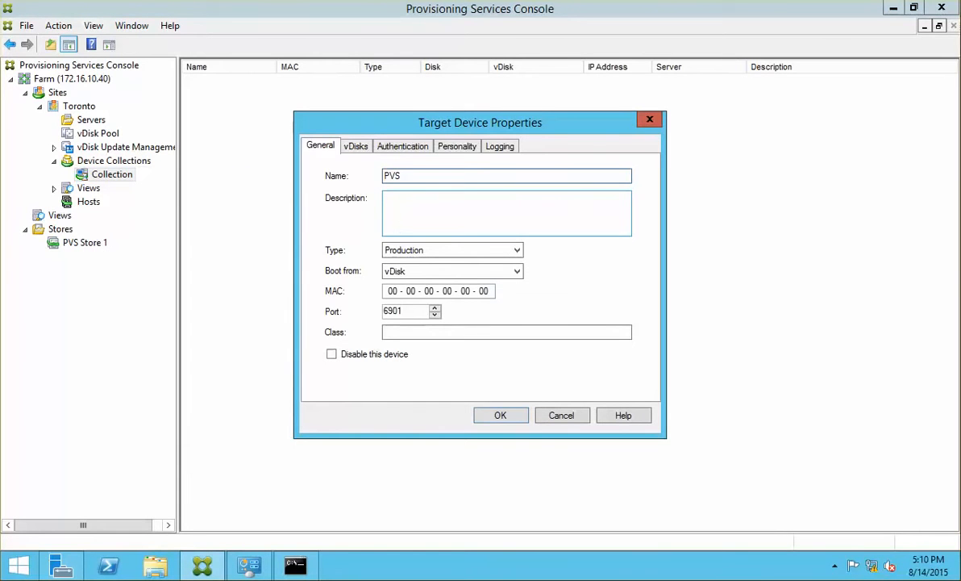
key("BackSpace")
key("BackSpace")
type("VMS")
left_click(570, 417)
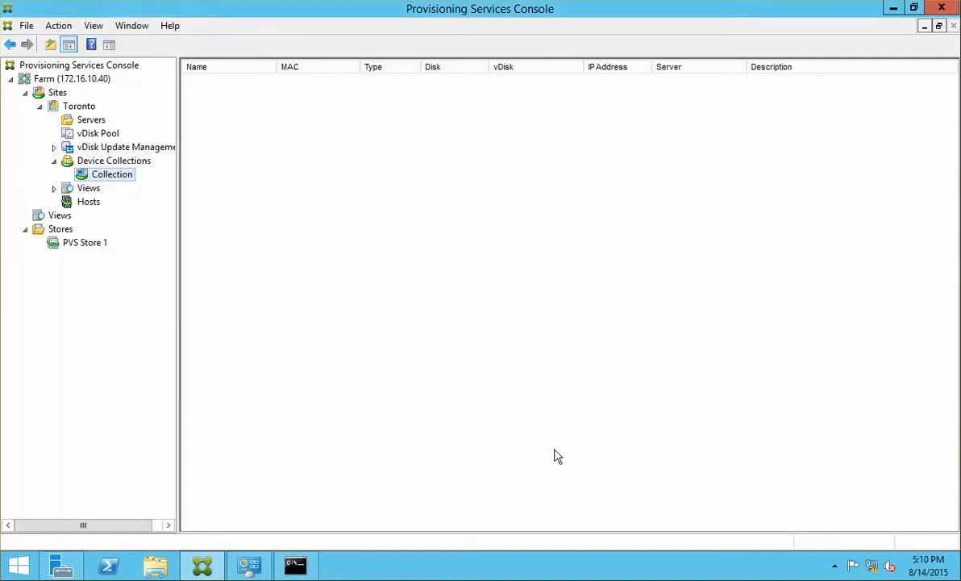
Create the 'PVS VMs' device collection under Toronto, view it, then return to Collection.
left_click(123, 162)
right_click(124, 162)
left_click(198, 172)
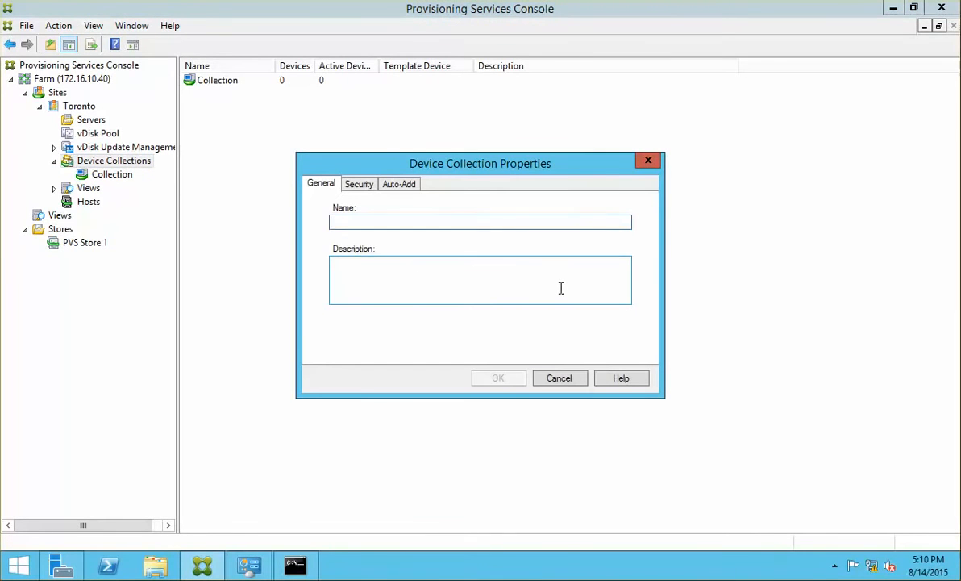
type("PVS VMs")
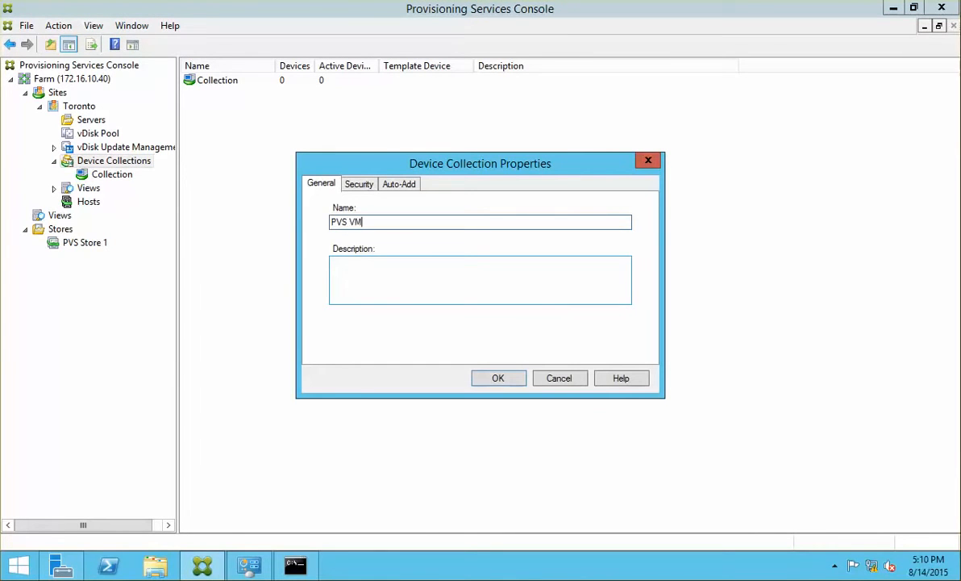
left_click(493, 379)
left_click(105, 187)
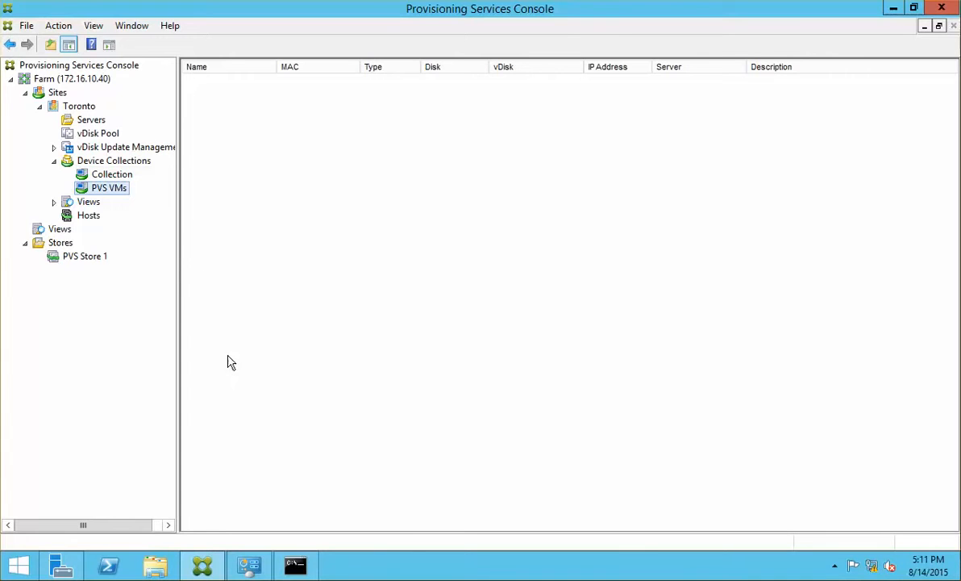
left_click(111, 174)
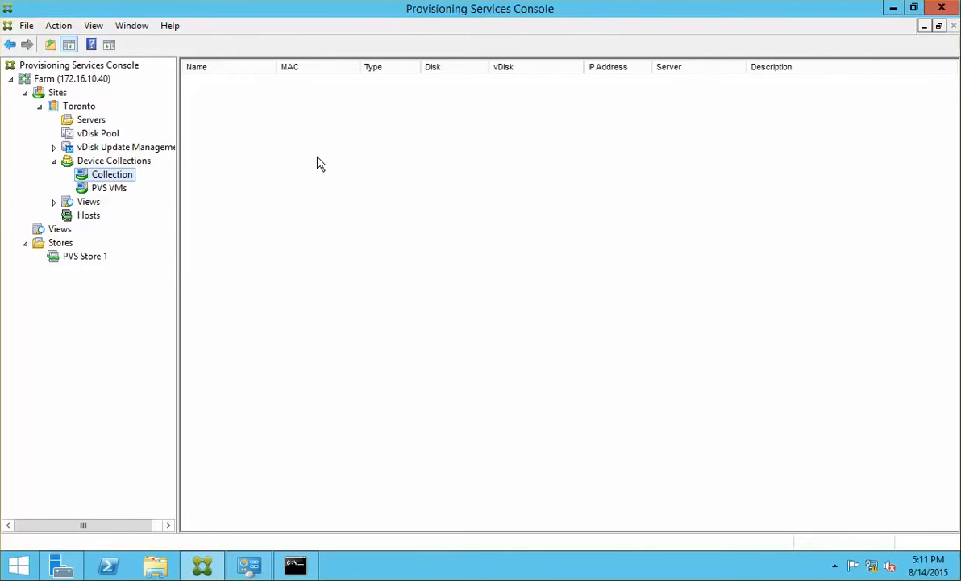
Switch to Notepad showing the 'Citrix PVS 7.6 Install & Configuration Guide' outline.
mouse_move(960, 1)
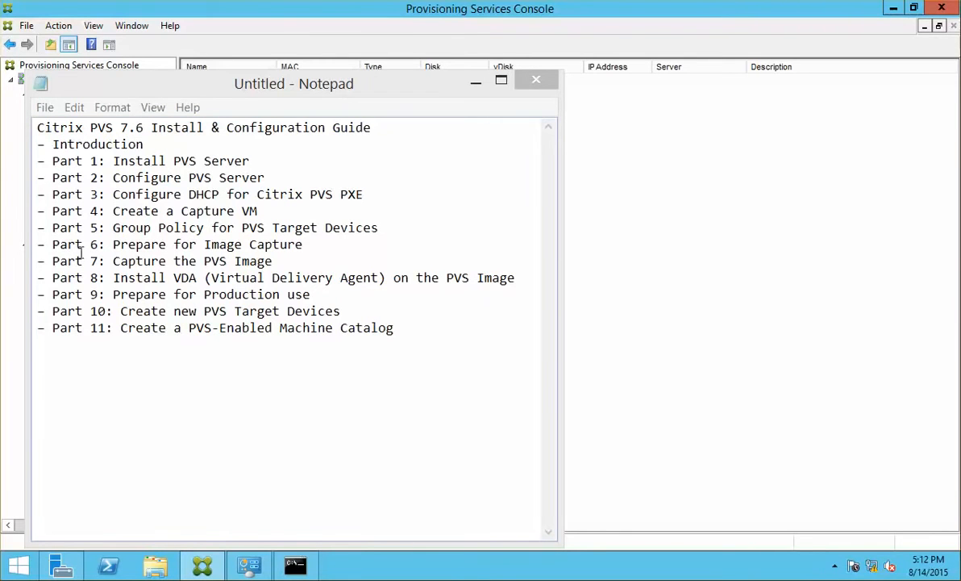
Append '(to be covered later)' to the Part 5 Group Policy for PVS Target Devices line.
left_click(181, 211)
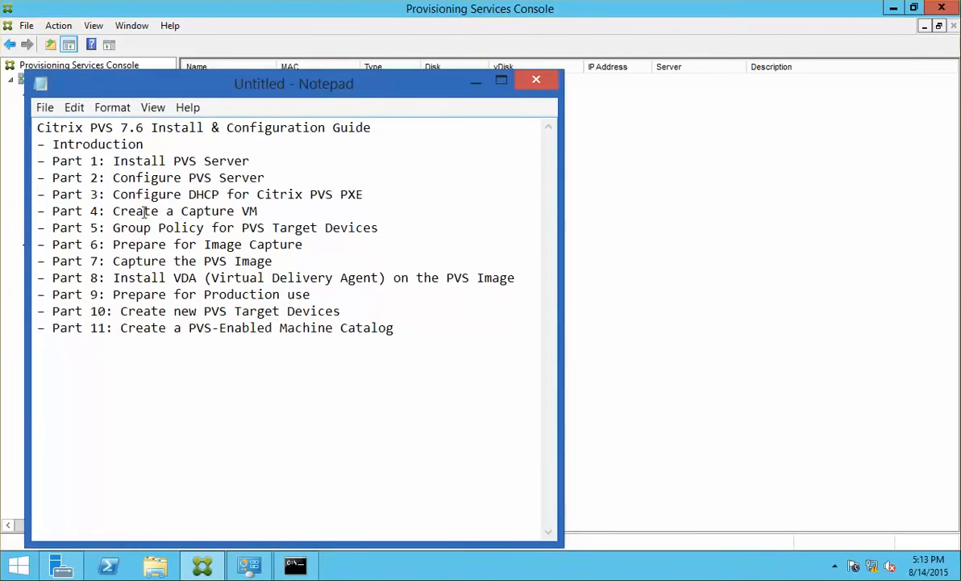
left_click(234, 211)
left_click(135, 228)
left_click(401, 231)
key("shift+Home")
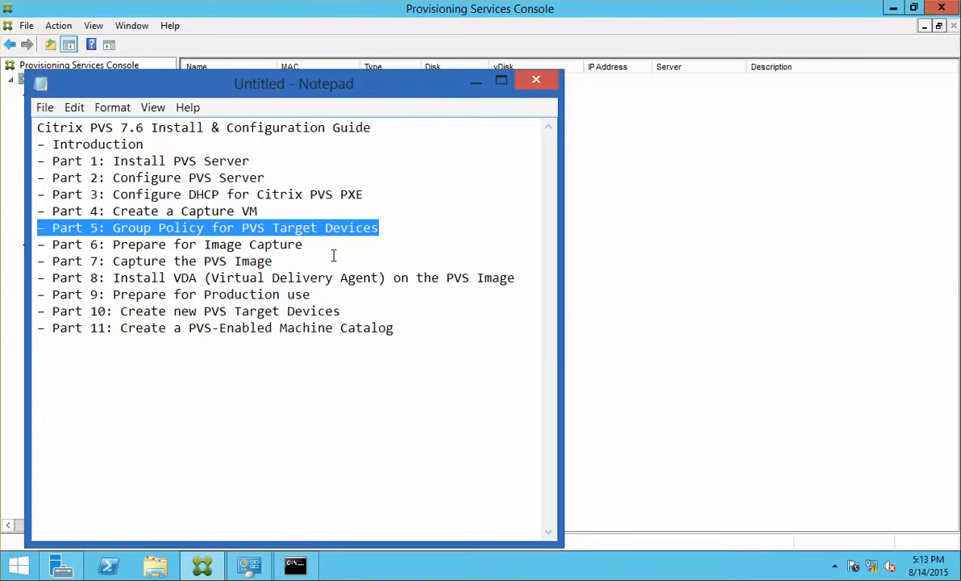
left_click(419, 228)
type("(")
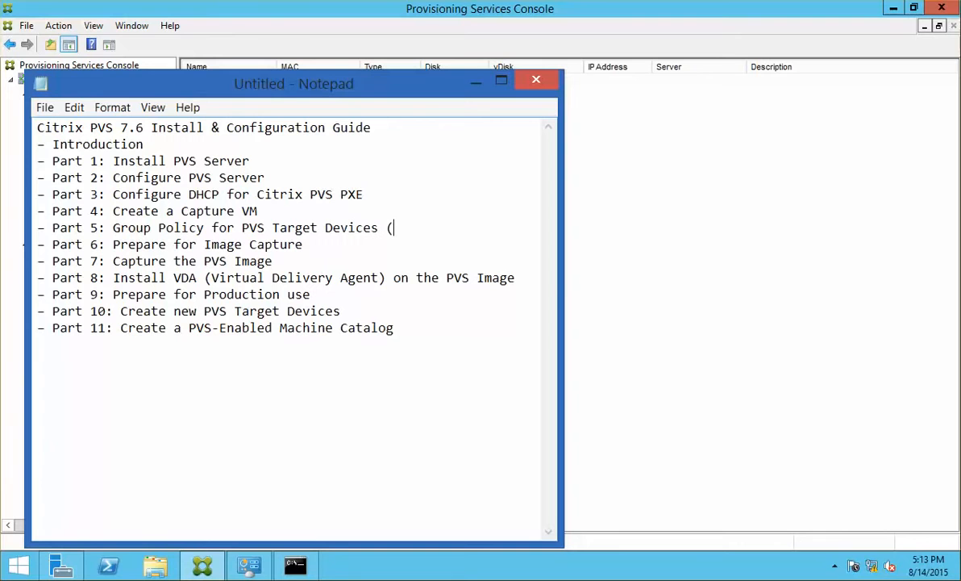
type("to be vo")
key("BackSpace")
key("BackSpace")
type("covered ")
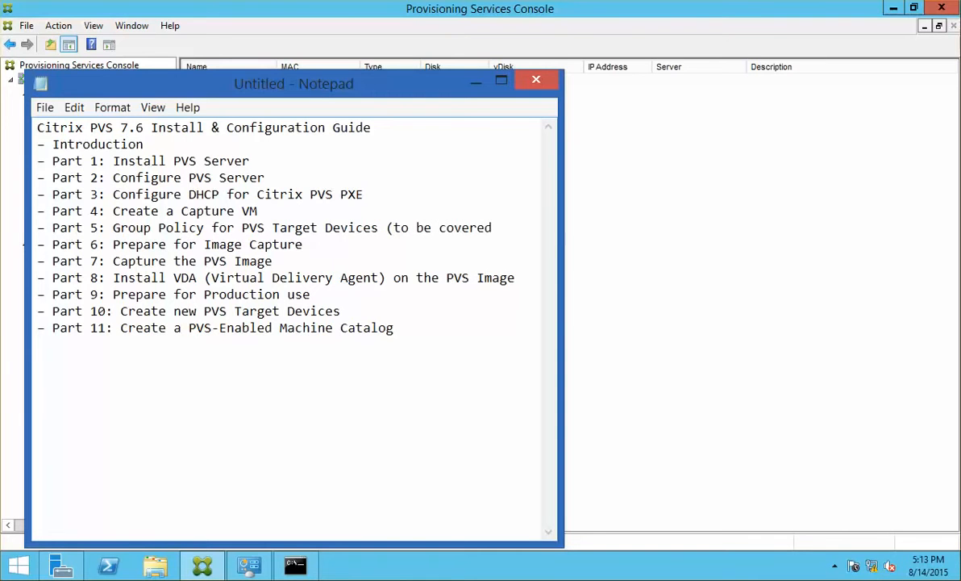
type("later)")
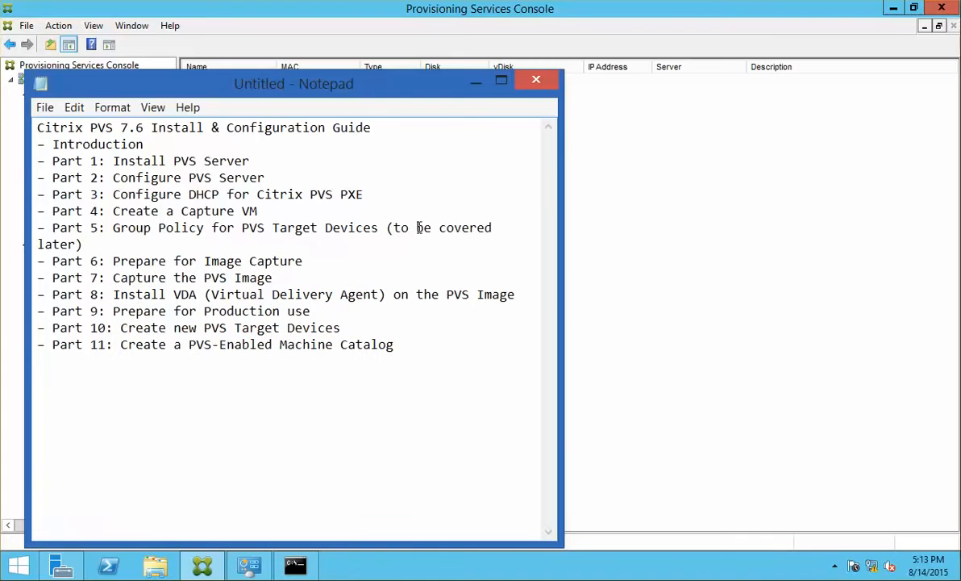
left_click_drag(83, 244, 33, 232)
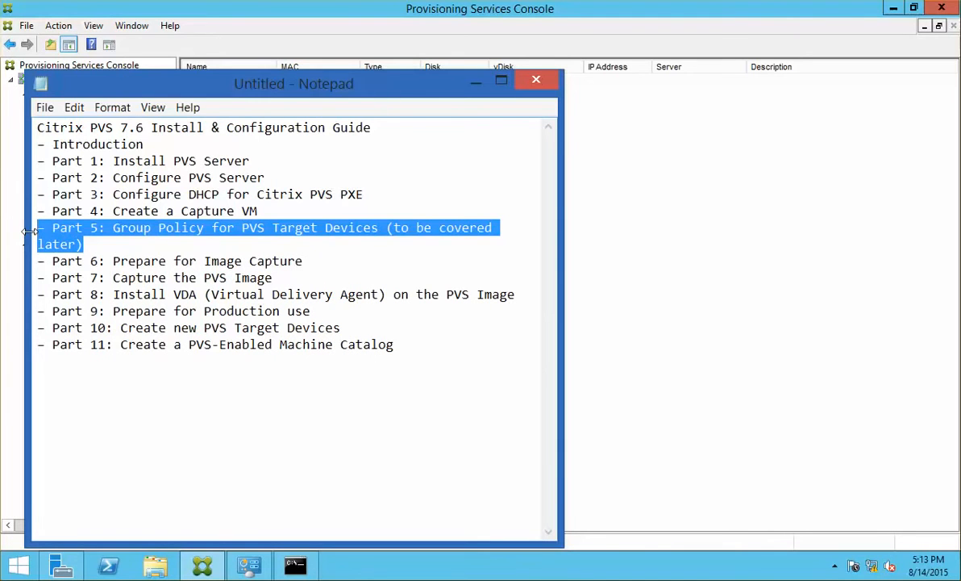
key("End")
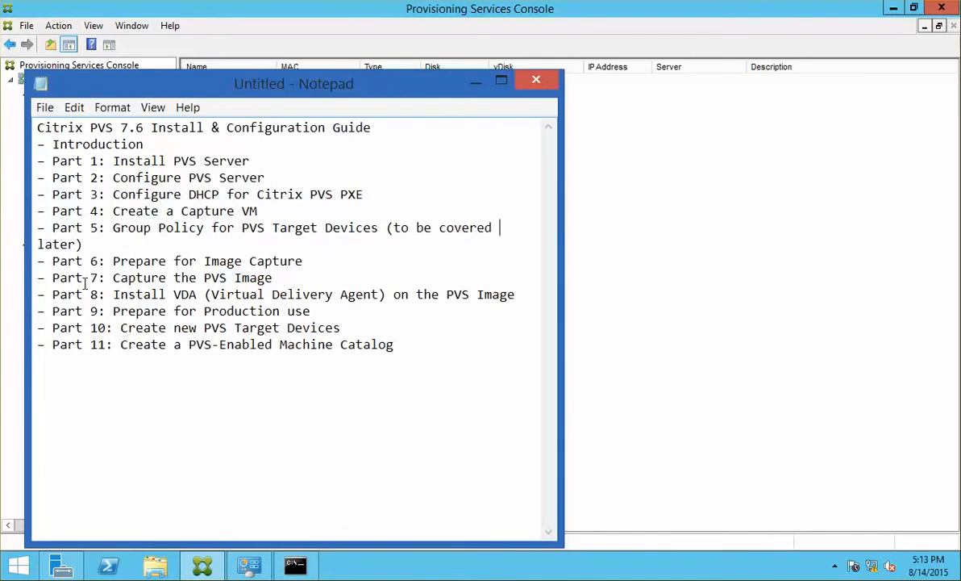
left_click(313, 267)
Minimize Notepad, switch to the NCICDC01 VM and show its Local Server page in Server Manager.
left_click(476, 82)
left_click(312, 2)
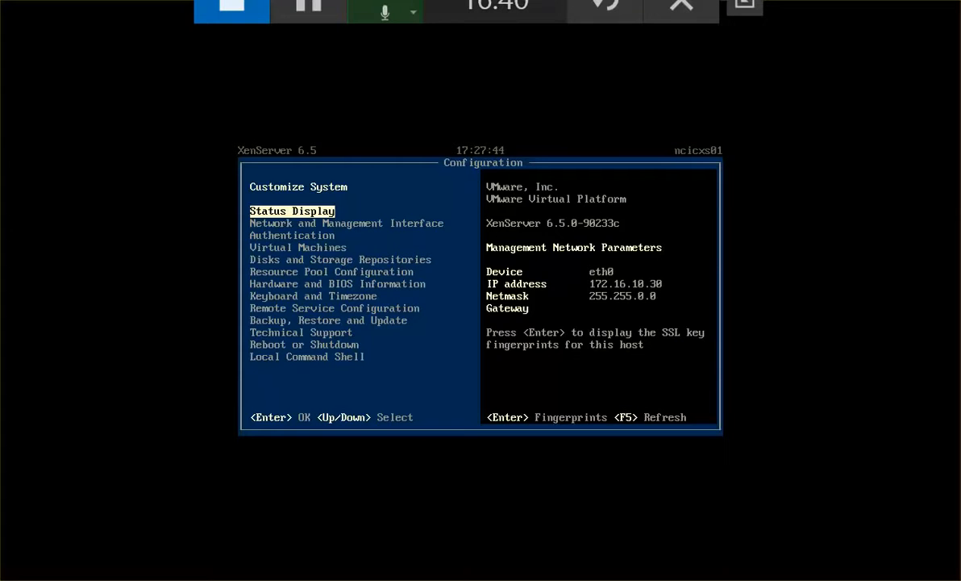
left_click(1, 190)
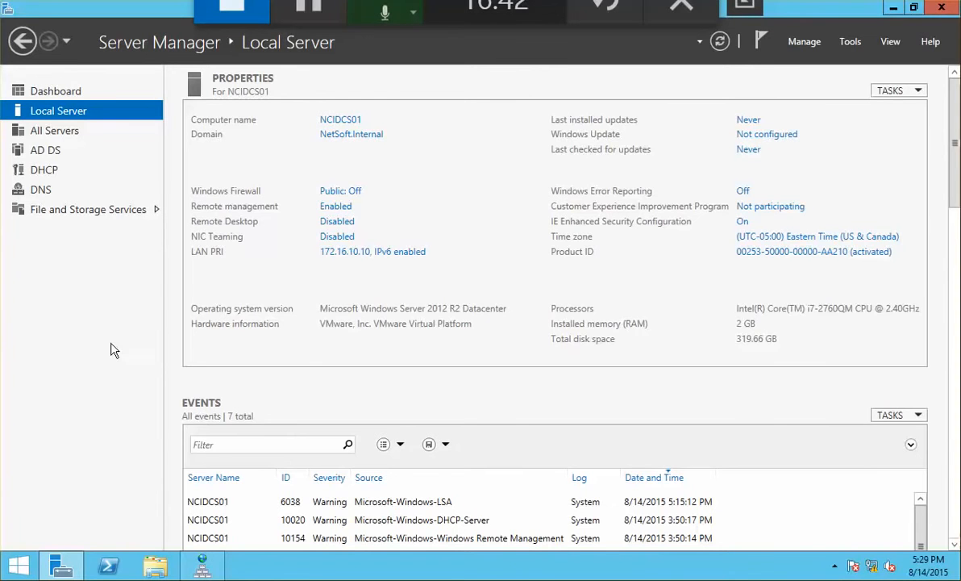
left_click(48, 134)
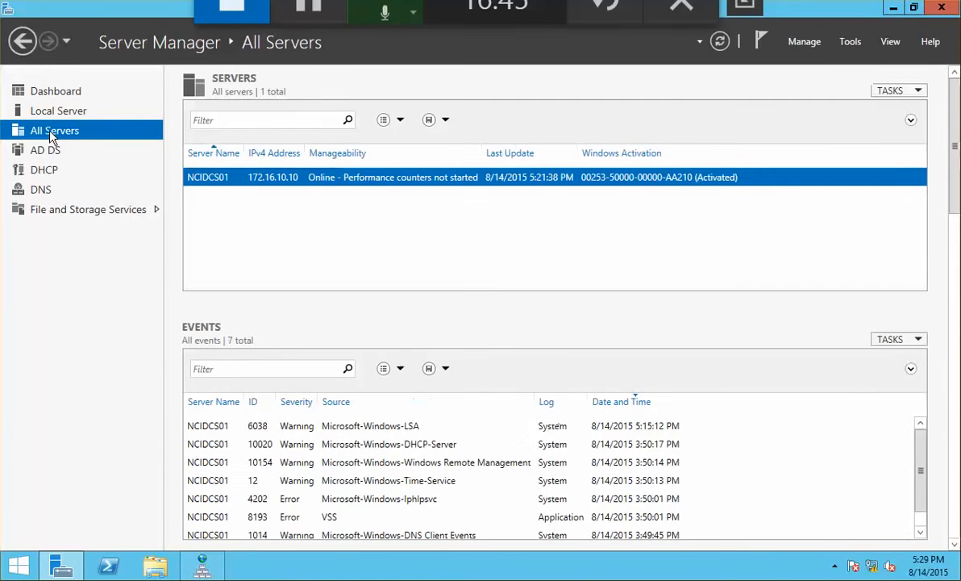
left_click(58, 92)
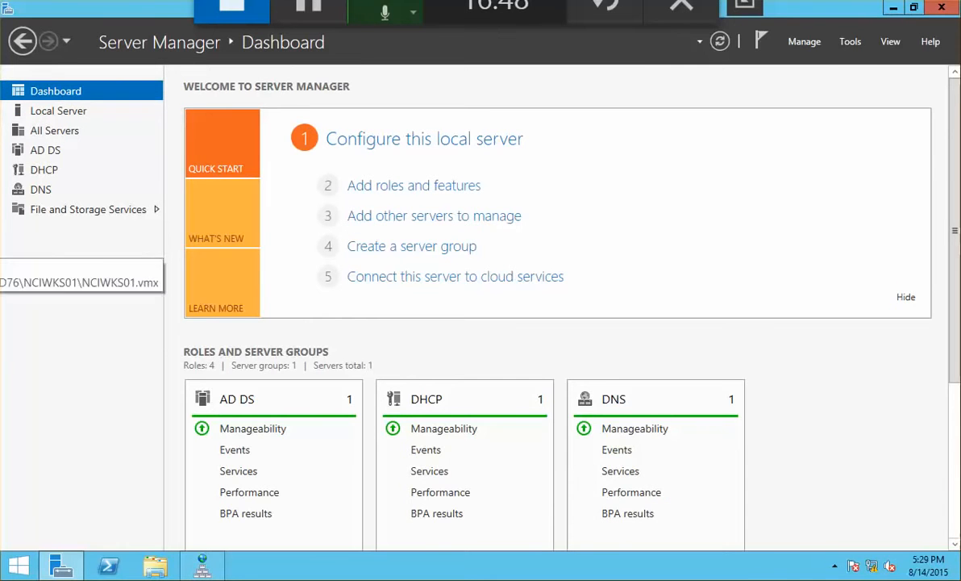
left_click(1, 229)
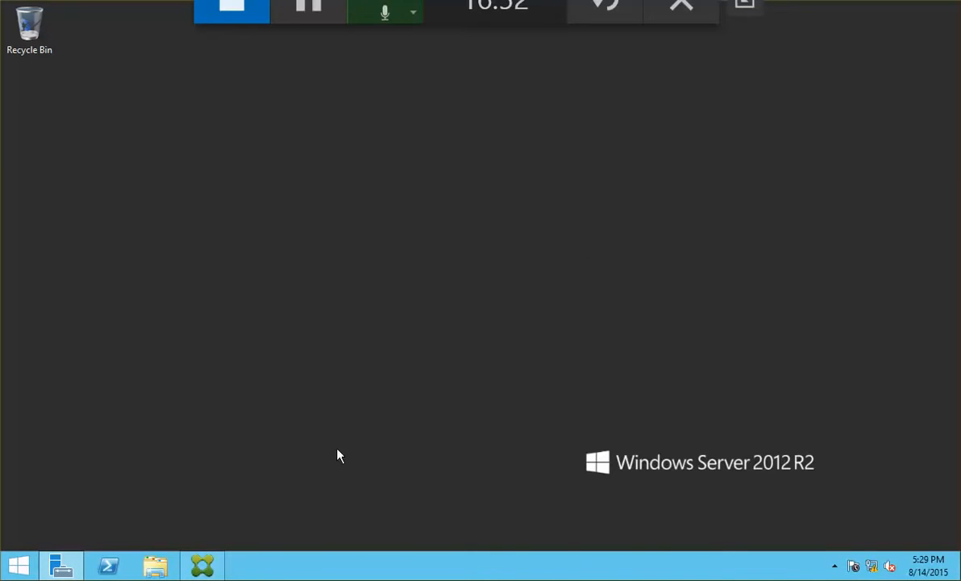
left_click(64, 560)
left_click(75, 119)
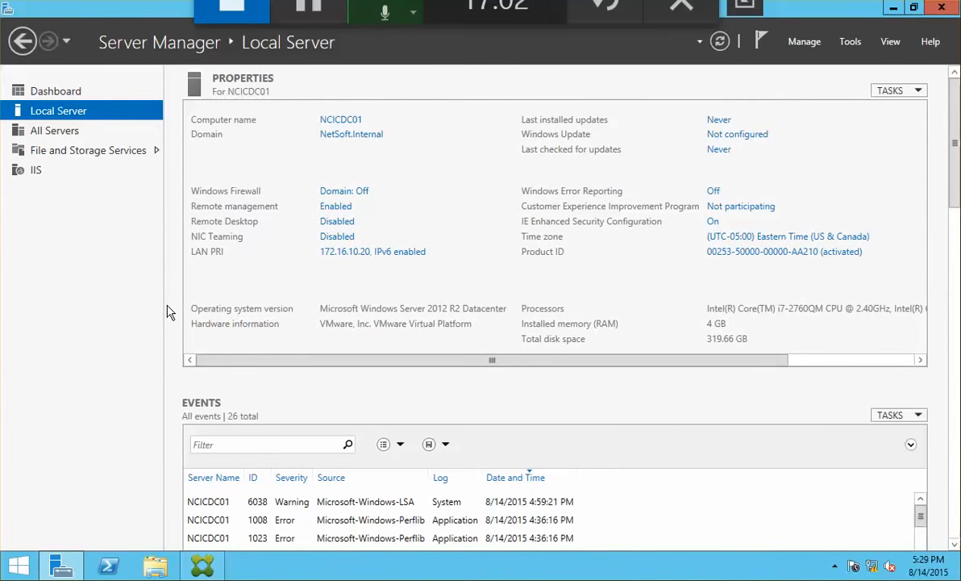
Turn off IE Enhanced Security Configuration for administrators.
left_click(714, 221)
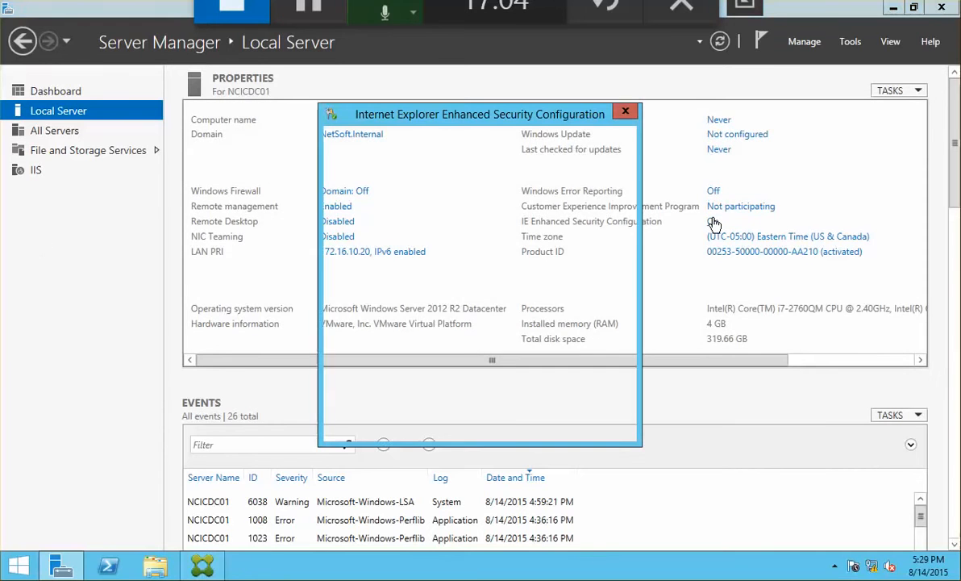
left_click(385, 262)
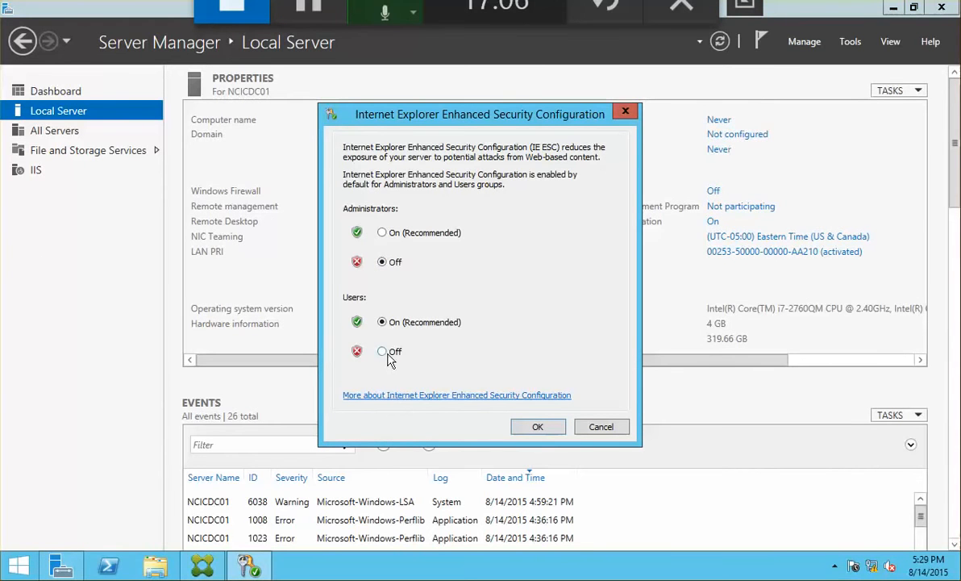
left_click(545, 426)
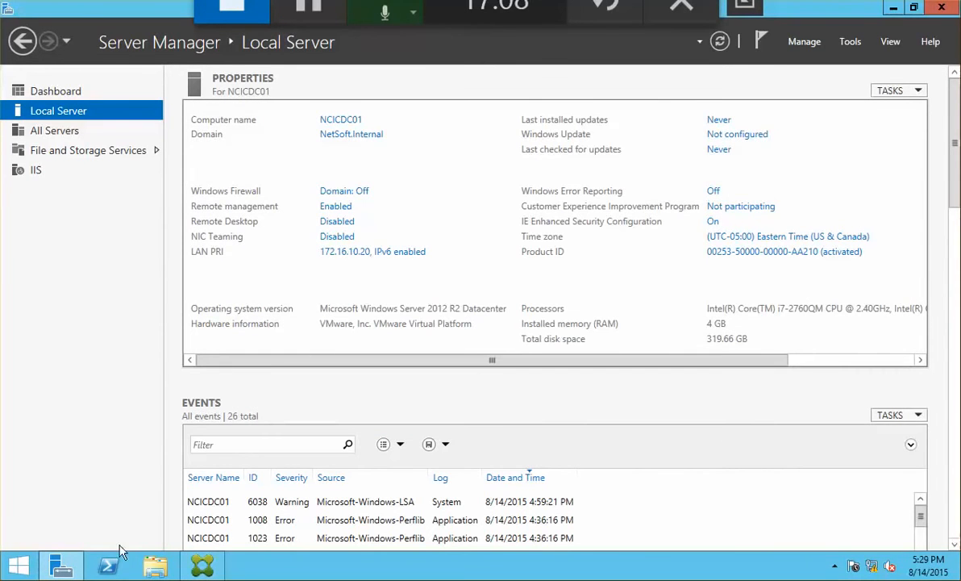
In Internet Explorer, download XenCenterSetup.exe from 172.16.10.30 and run it.
left_click(19, 564)
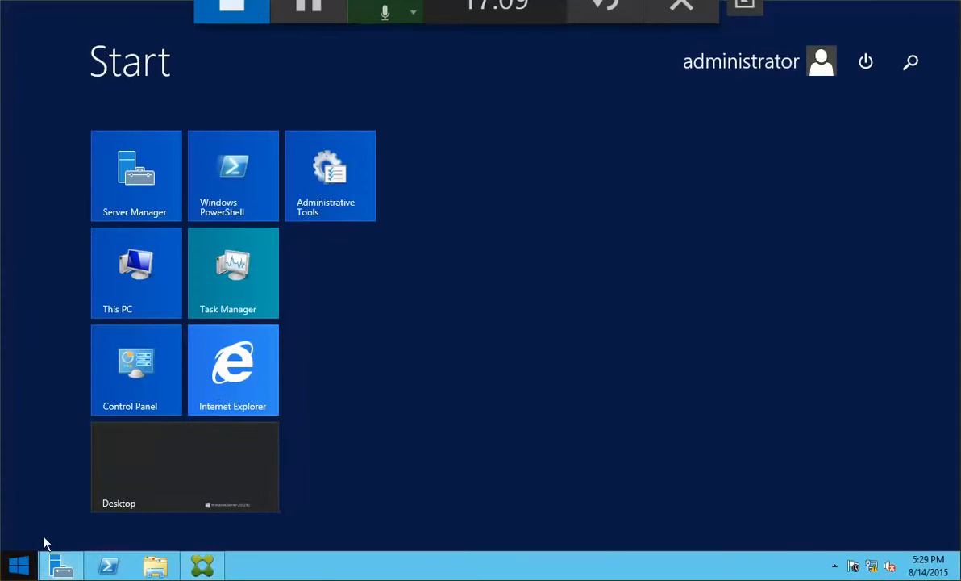
left_click(234, 369)
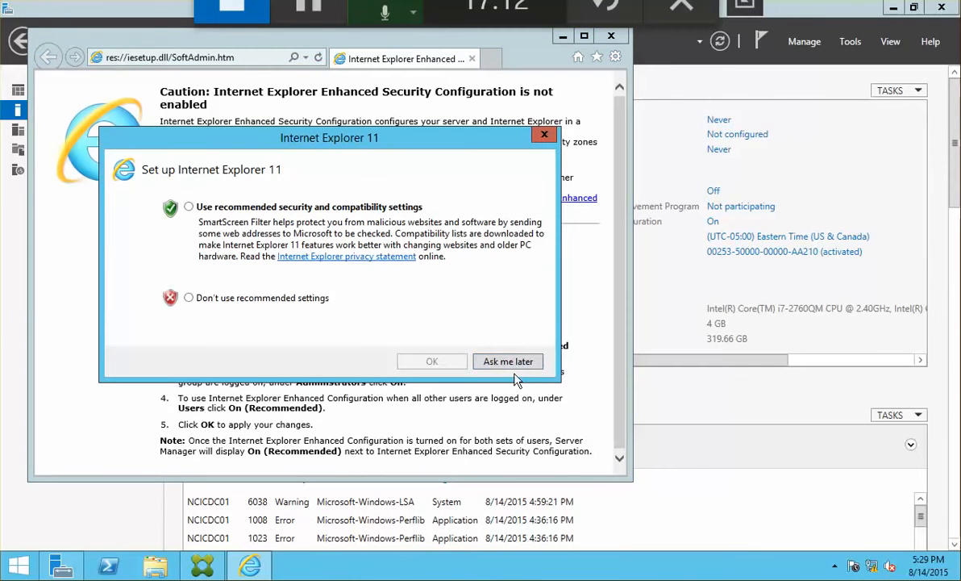
left_click(507, 357)
left_click(175, 58)
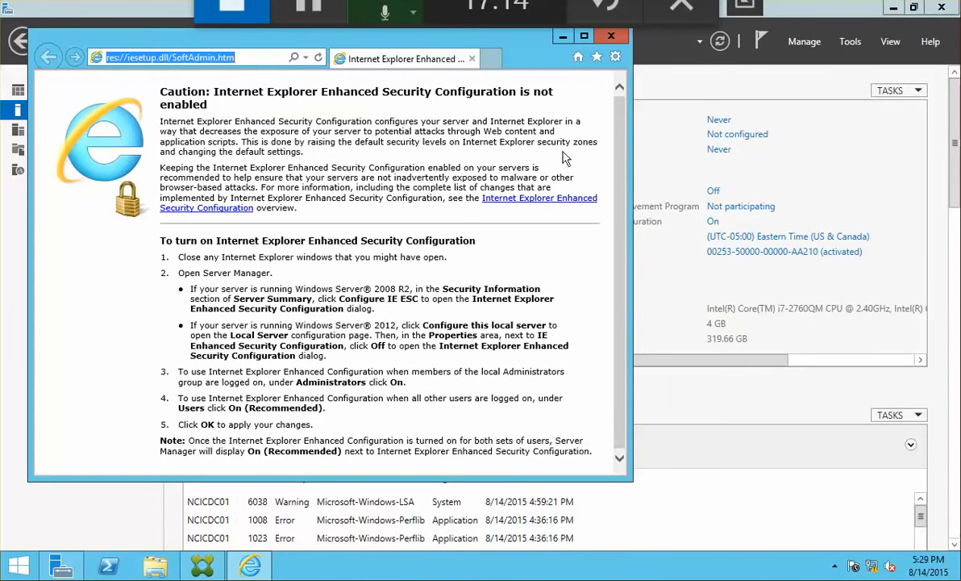
type("172.1")
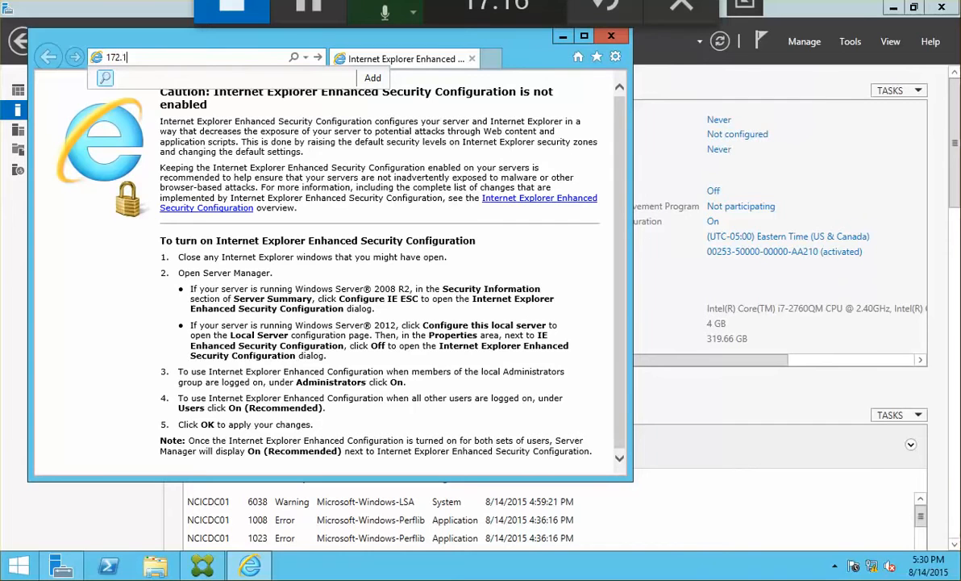
type("6.10.30")
key("Return")
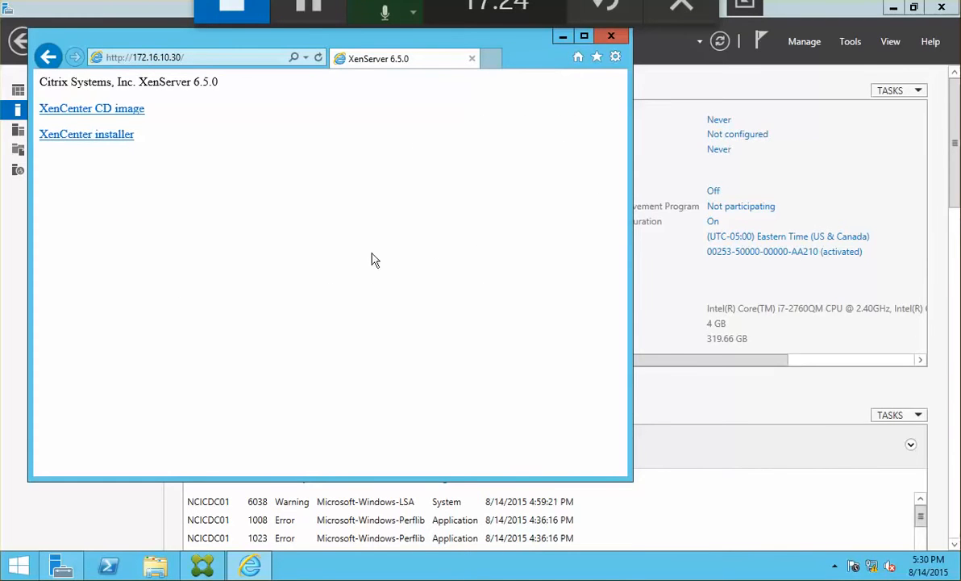
left_click(109, 135)
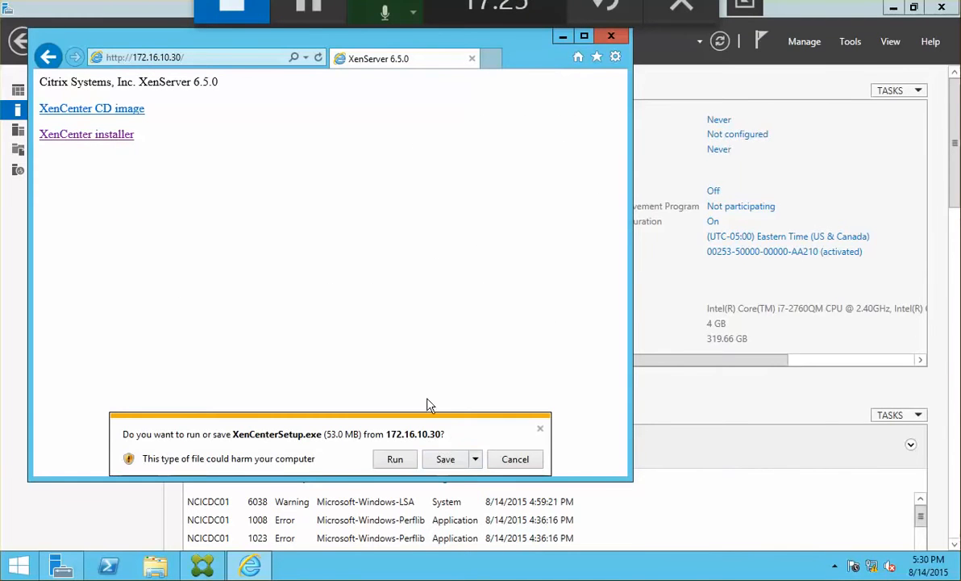
left_click(445, 459)
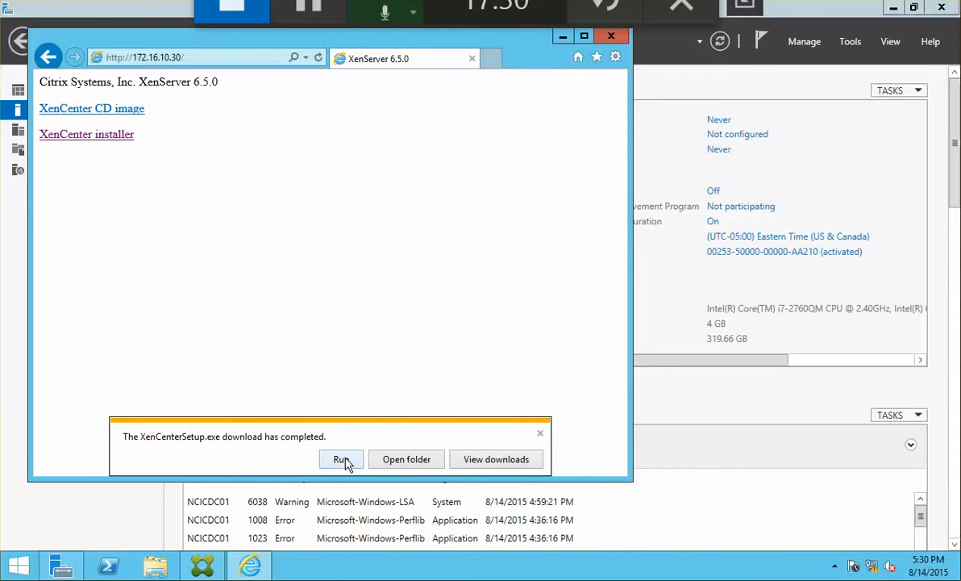
left_click(342, 459)
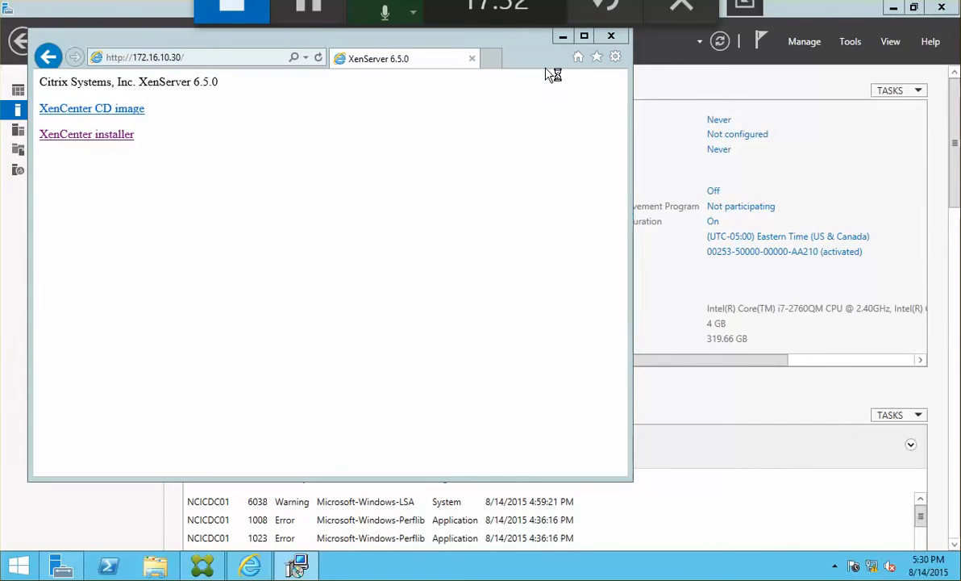
Install XenCenter to the default folder, then close Internet Explorer.
left_click(559, 403)
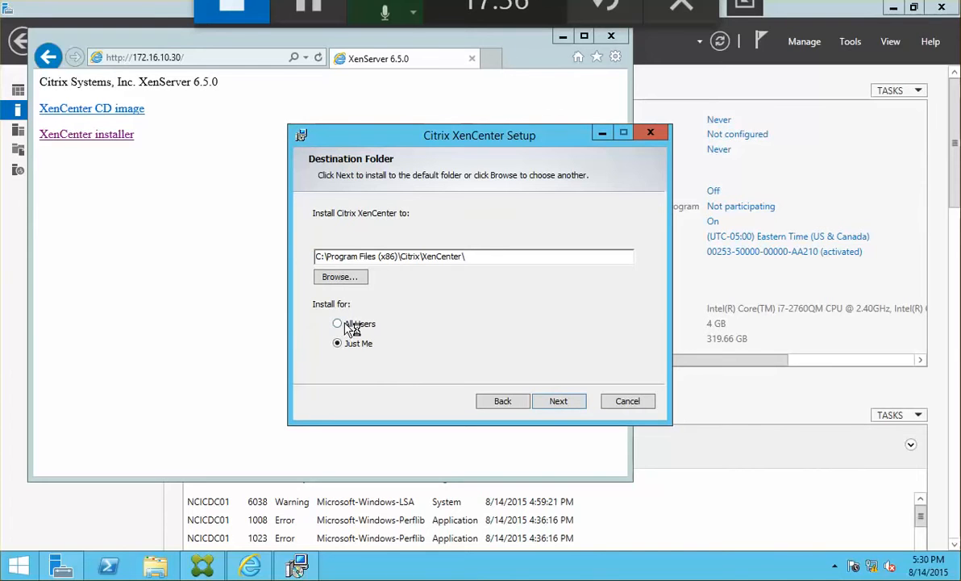
left_click(555, 401)
left_click(556, 401)
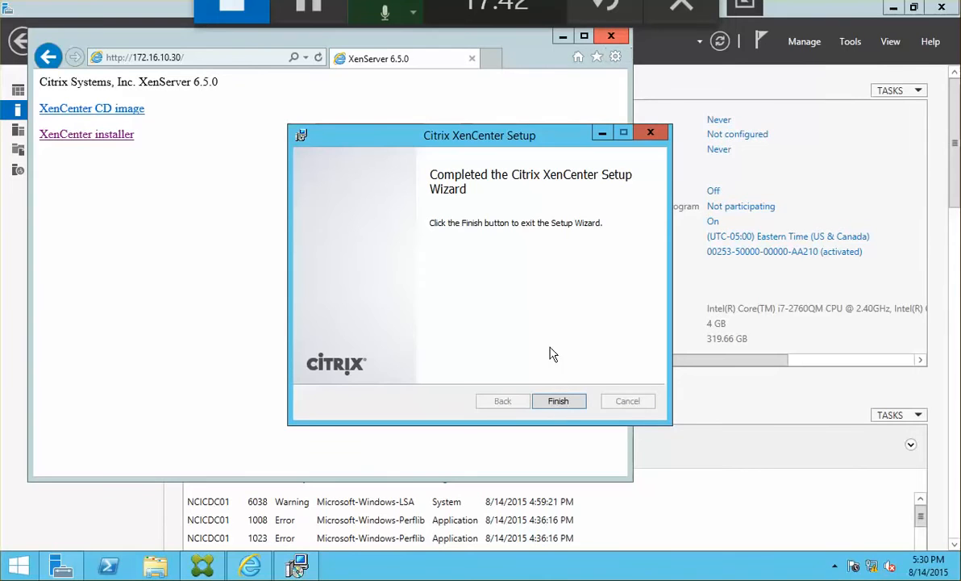
left_click(558, 401)
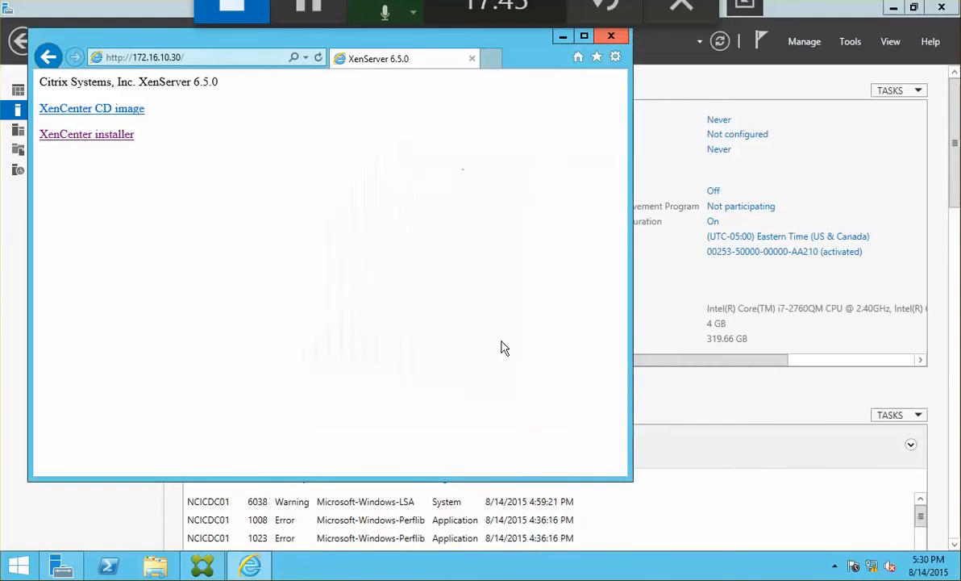
left_click(611, 36)
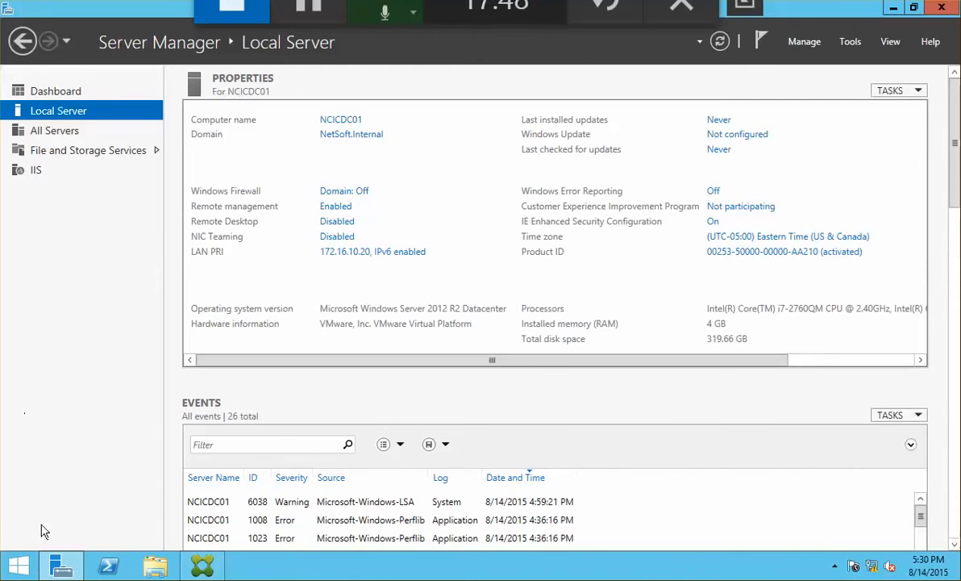
Pin Citrix XenCenter to the taskbar from the Start screen's Apps list.
left_click(13, 564)
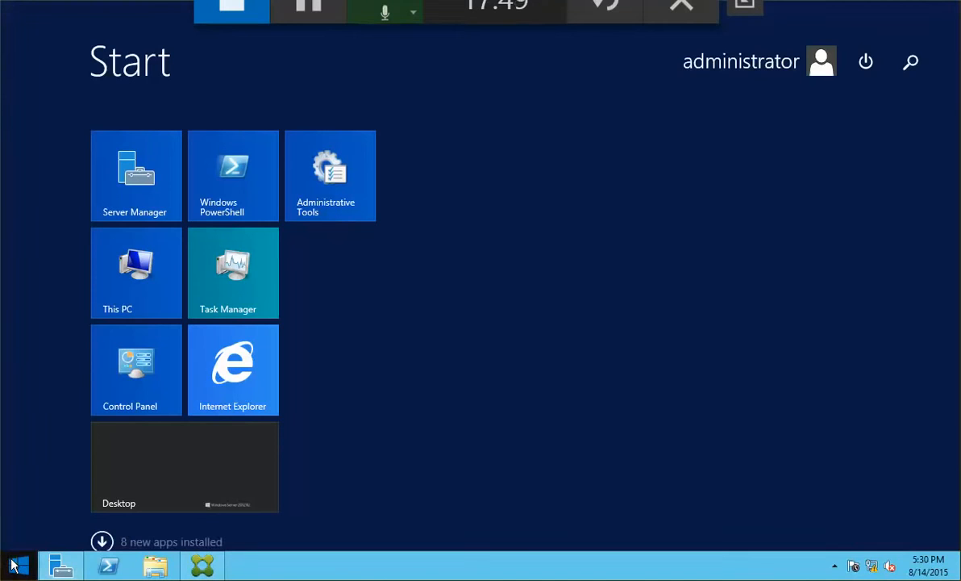
left_click(103, 542)
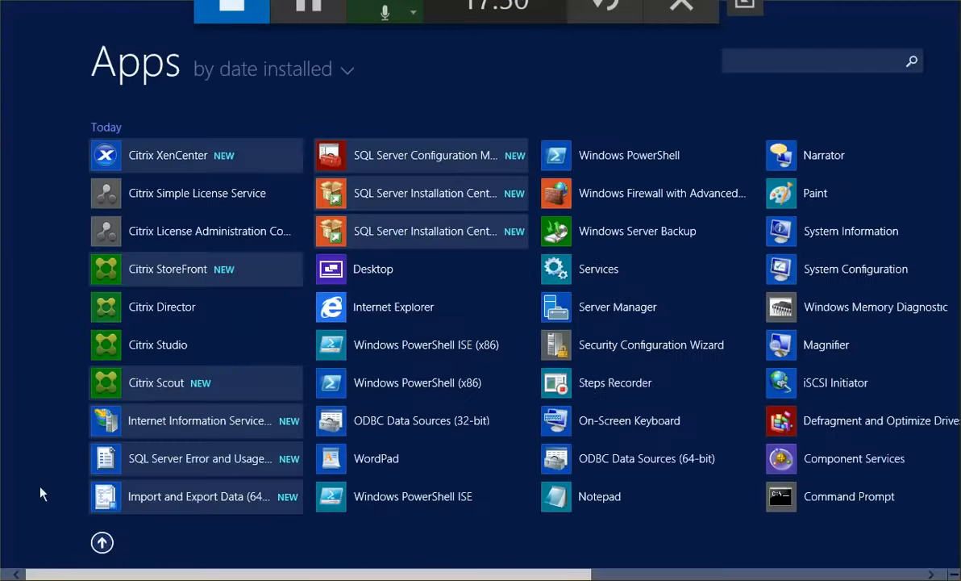
right_click(143, 156)
left_click(239, 185)
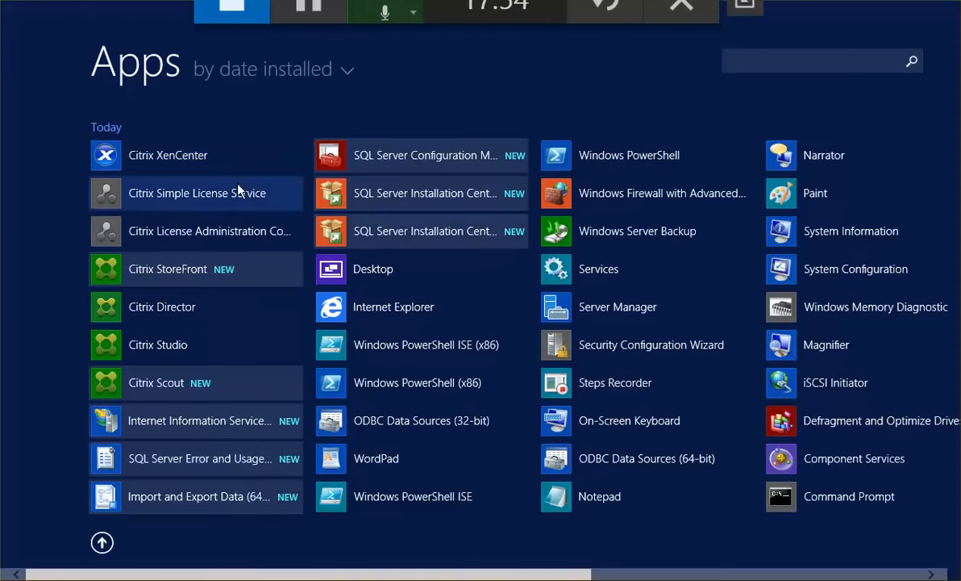
key("super")
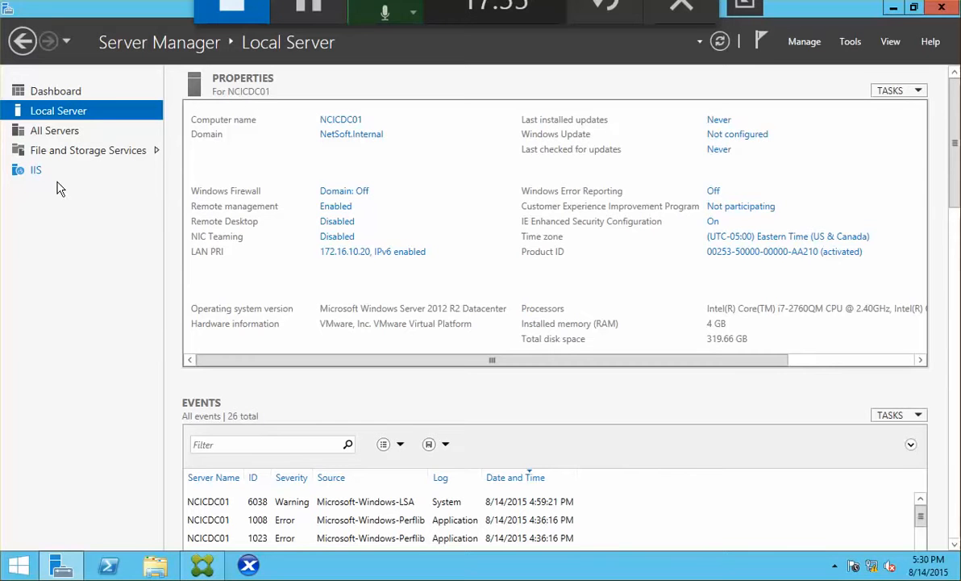
Launch XenCenter, decline periodic update checks, and maximize its window.
left_click(249, 564)
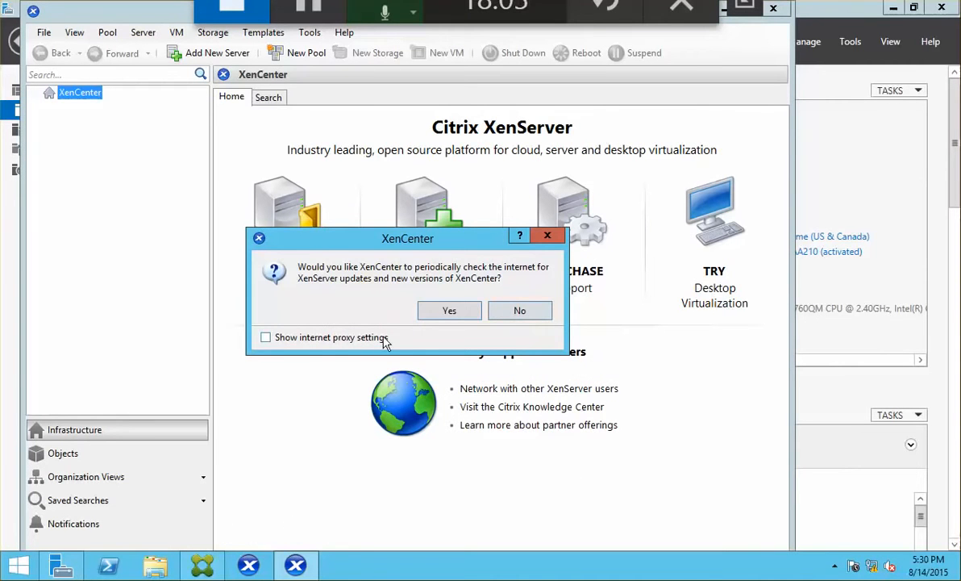
left_click(497, 312)
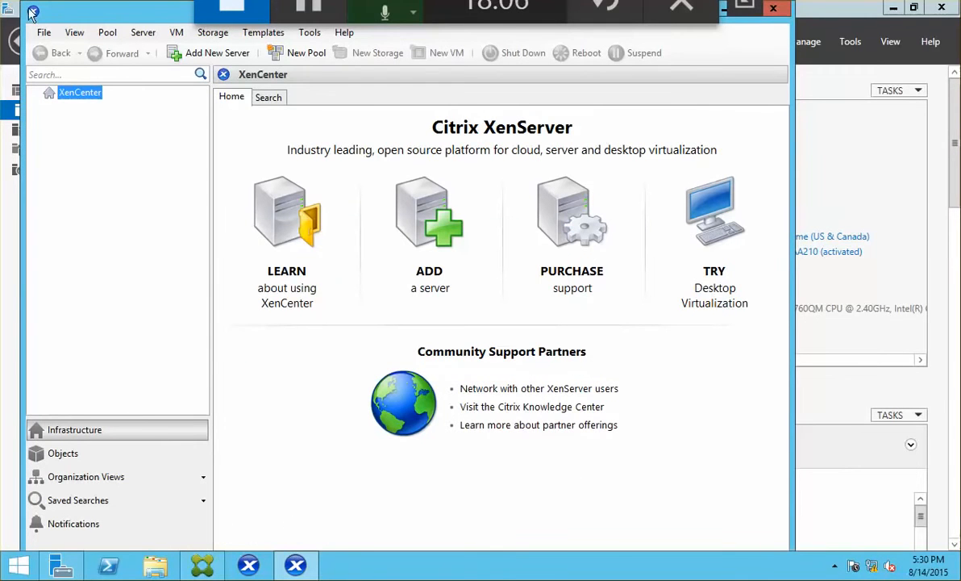
double_click(124, 12)
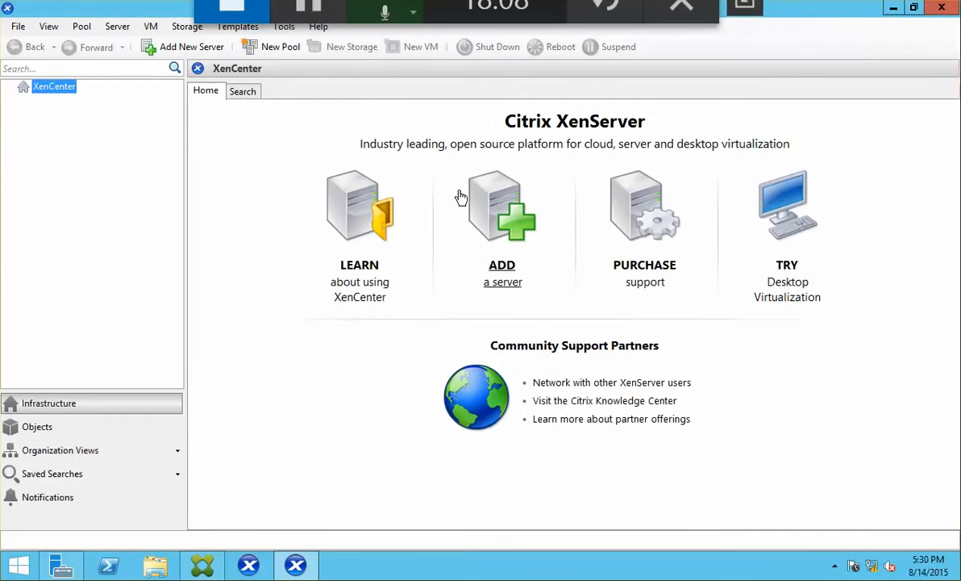
Add server ncicxs01.netsoft.internal as root with its password, saving and restoring connection state at startup.
left_click(492, 204)
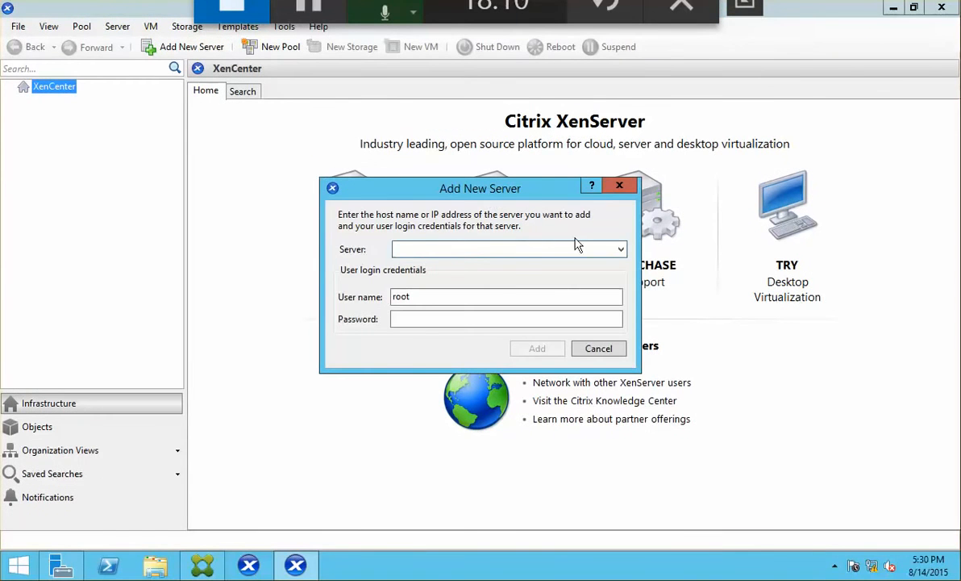
type("172.1")
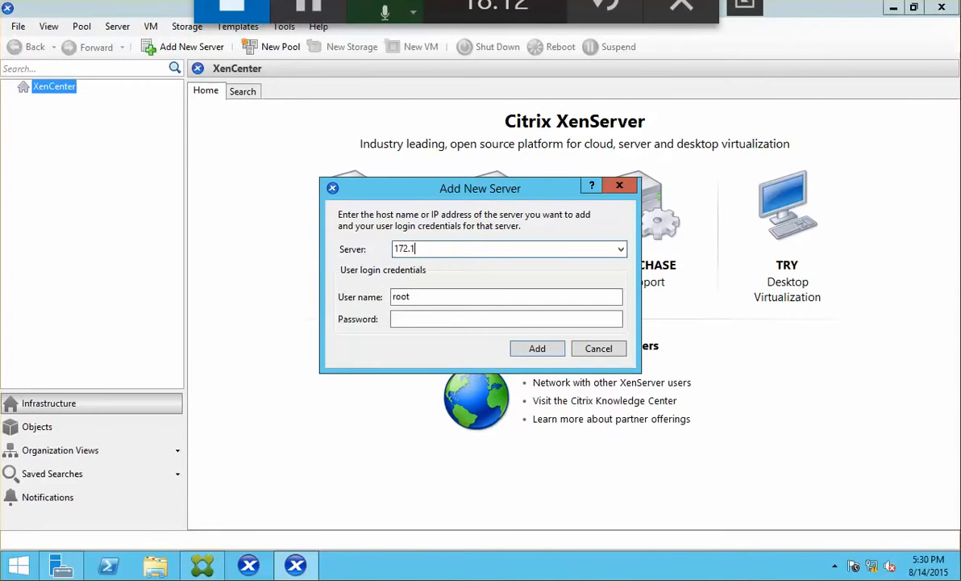
type("6.10")
key("BackSpace")
key("BackSpace")
key("BackSpace")
key("BackSpace")
key("BackSpace")
key("BackSpace")
key("BackSpace")
key("BackSpace")
key("BackSpace")
key("BackSpace")
key("BackSpace")
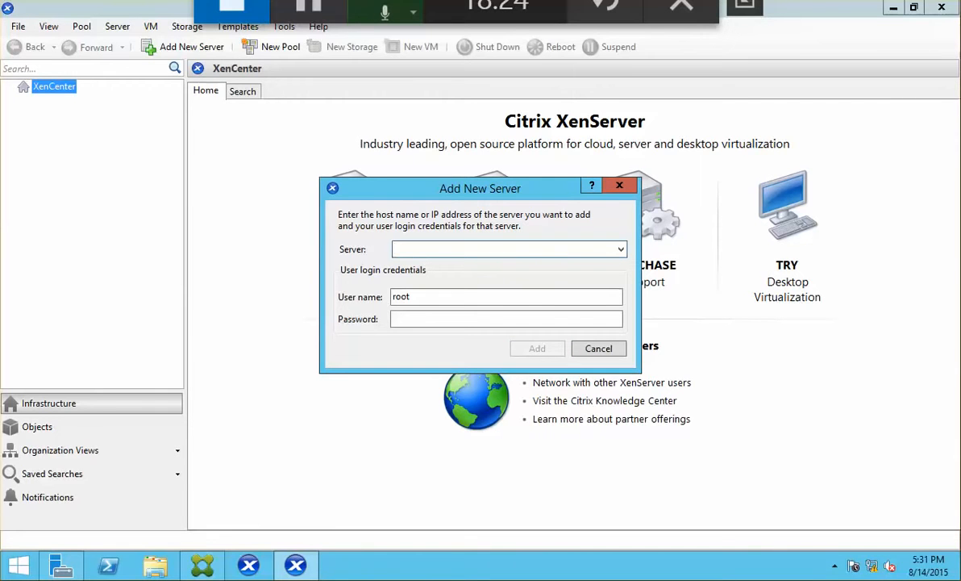
type("ncic")
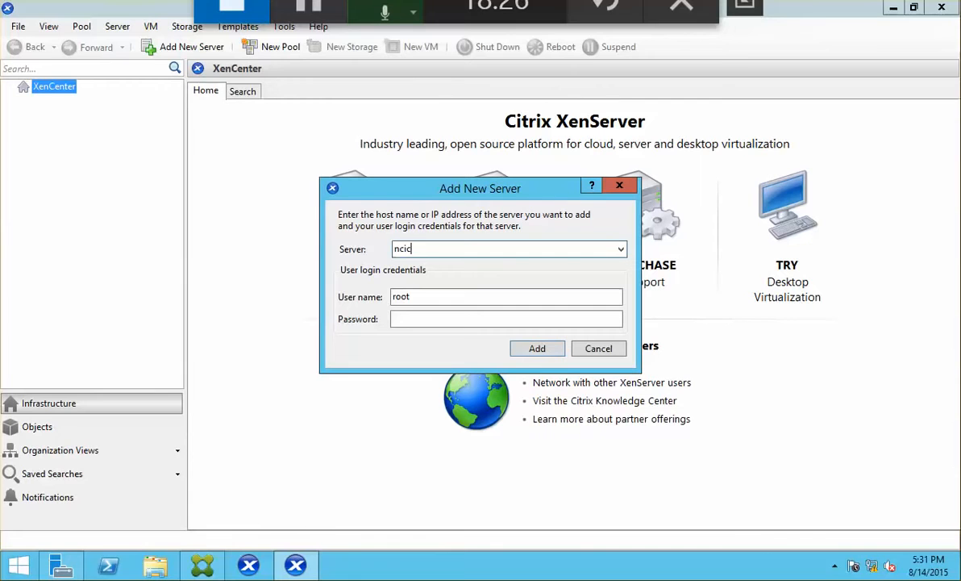
type("xs01.netsoft.internal")
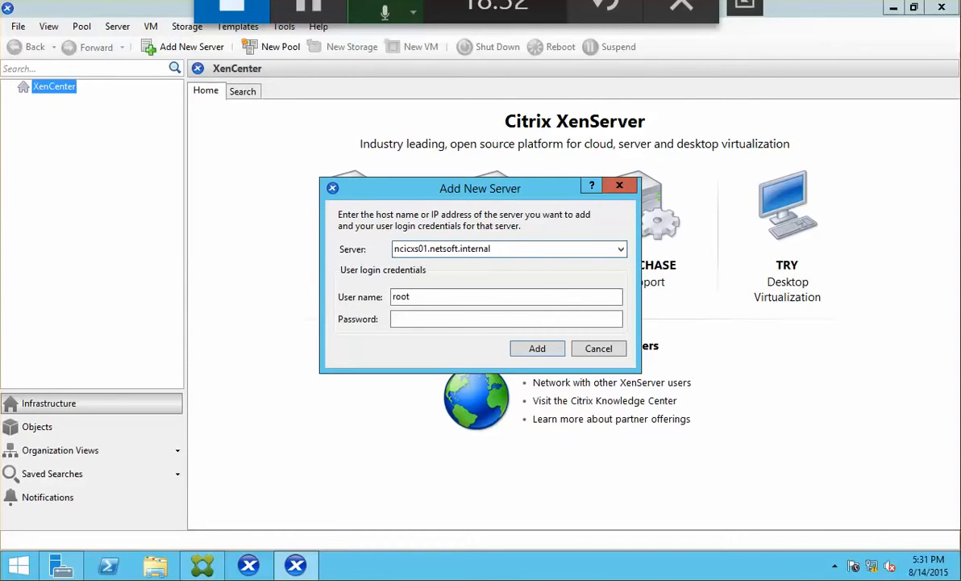
key("Tab")
key("Tab")
type("p")
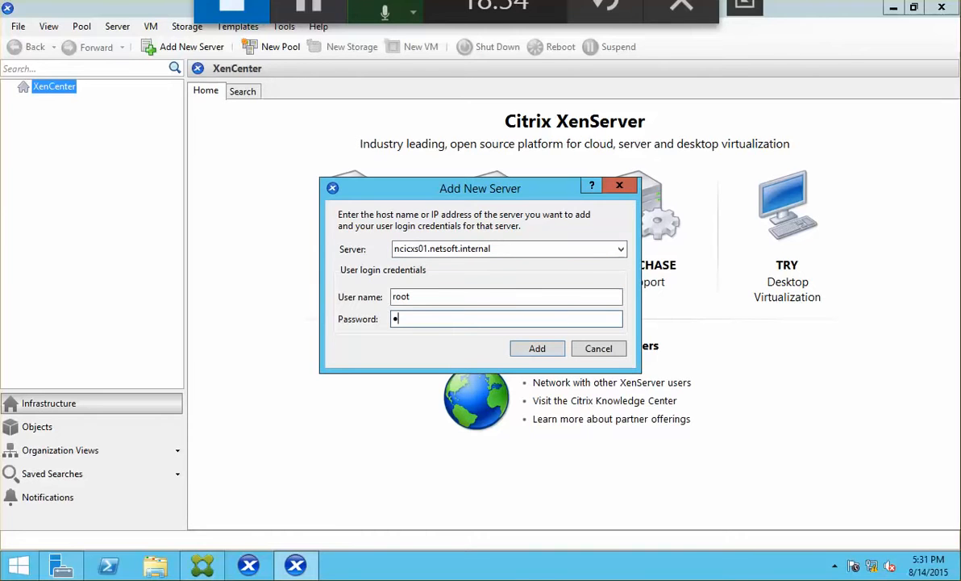
type("•••••")
left_click(537, 353)
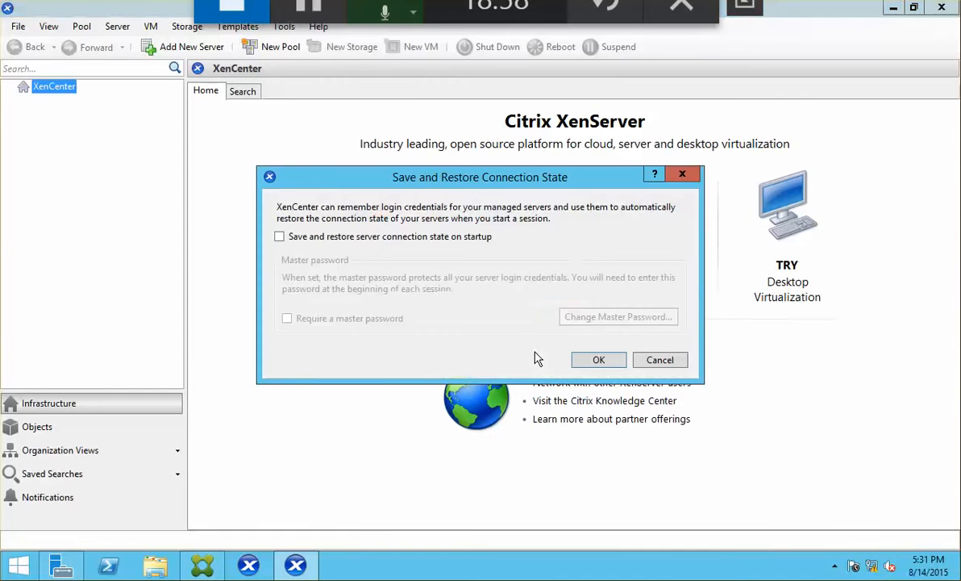
left_click(337, 236)
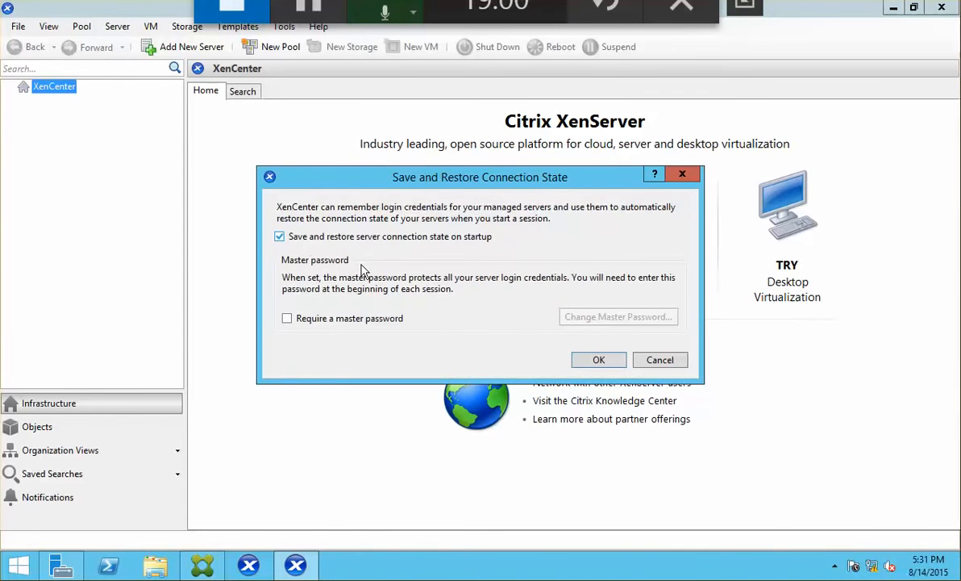
left_click(601, 361)
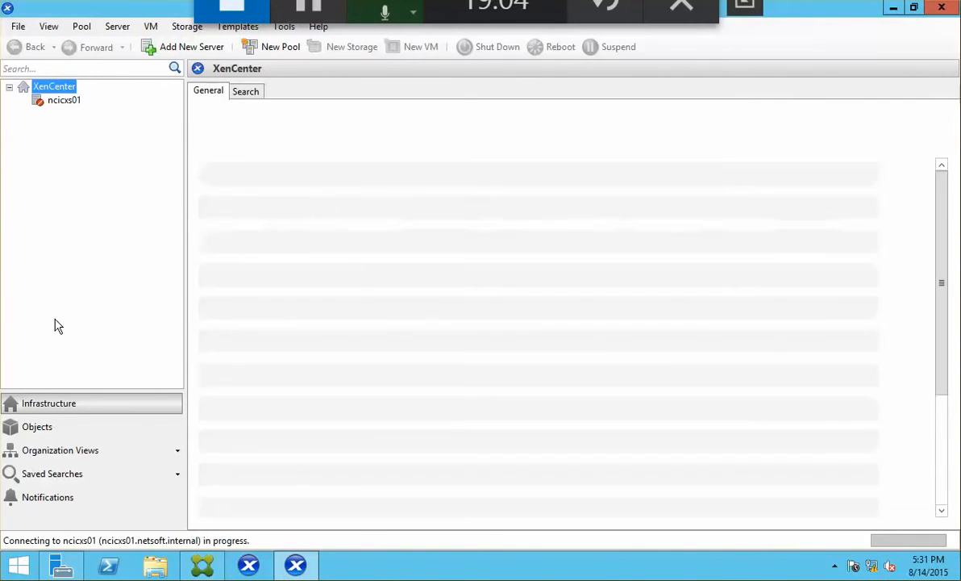
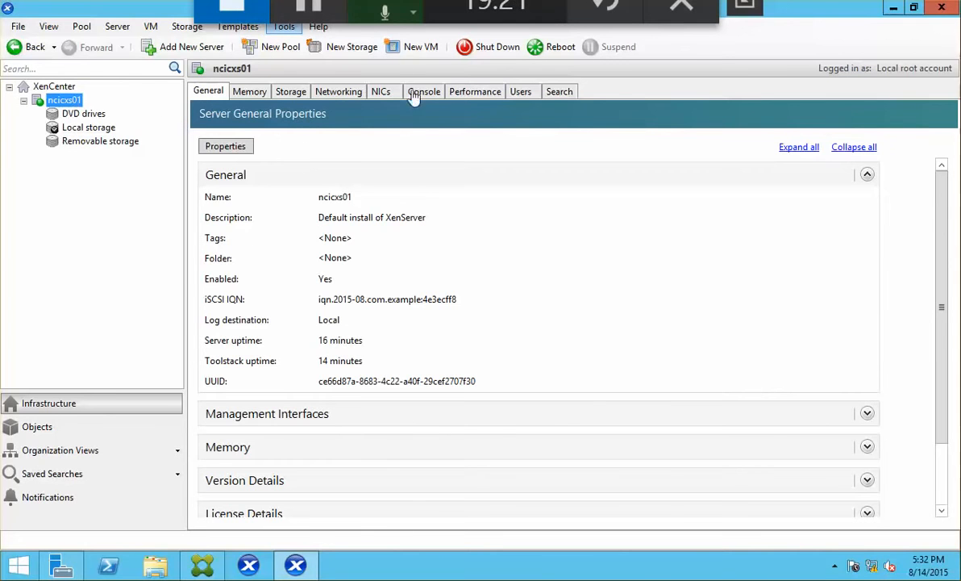
Start the New VM wizard, then switch to the XenServer host's console in VMware Workstation.
left_click(414, 50)
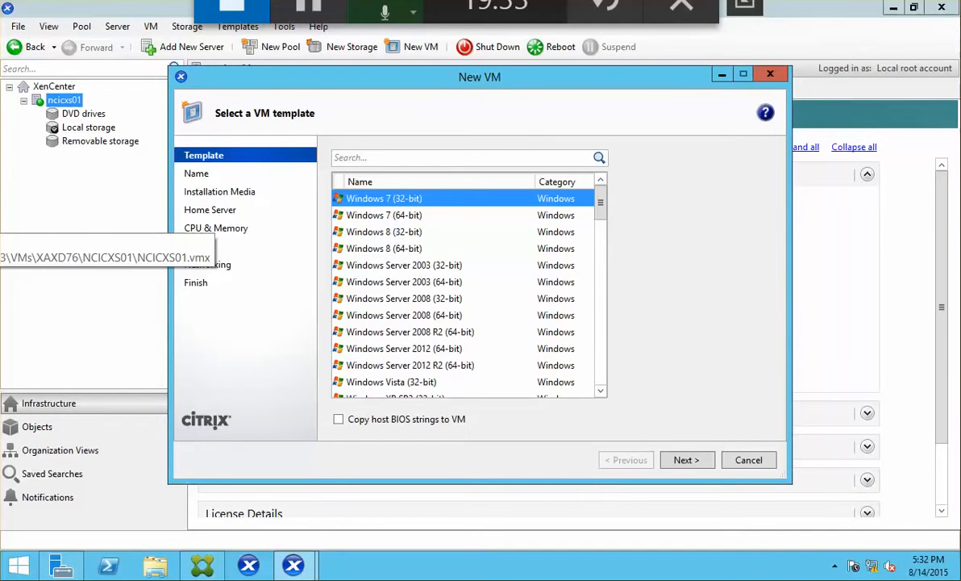
left_click(2, 226)
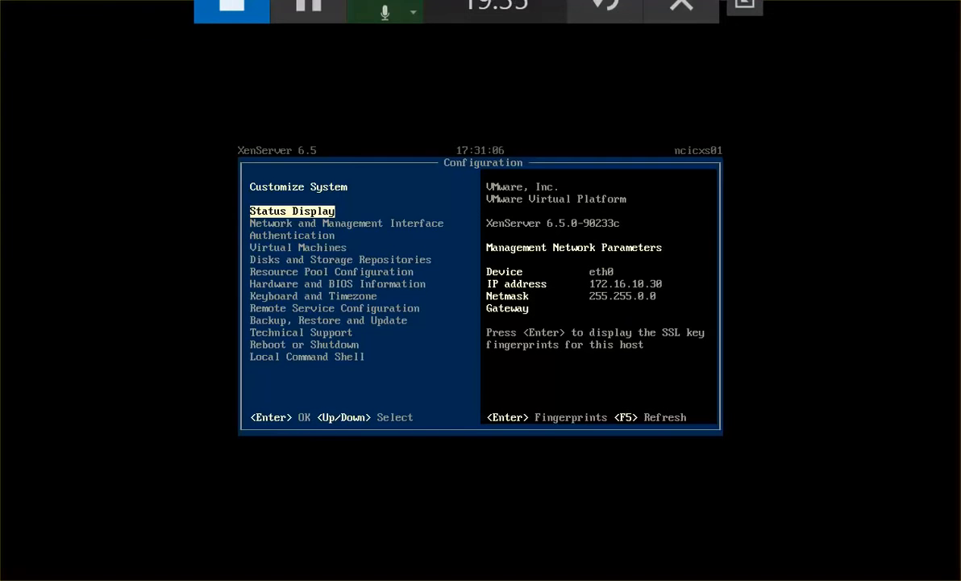
Load the Windows 8.1 Enterprise x64 ISO into the host VM's CD/DVD drive, then return to XenCenter.
left_click(2, 2)
left_click(48, 169)
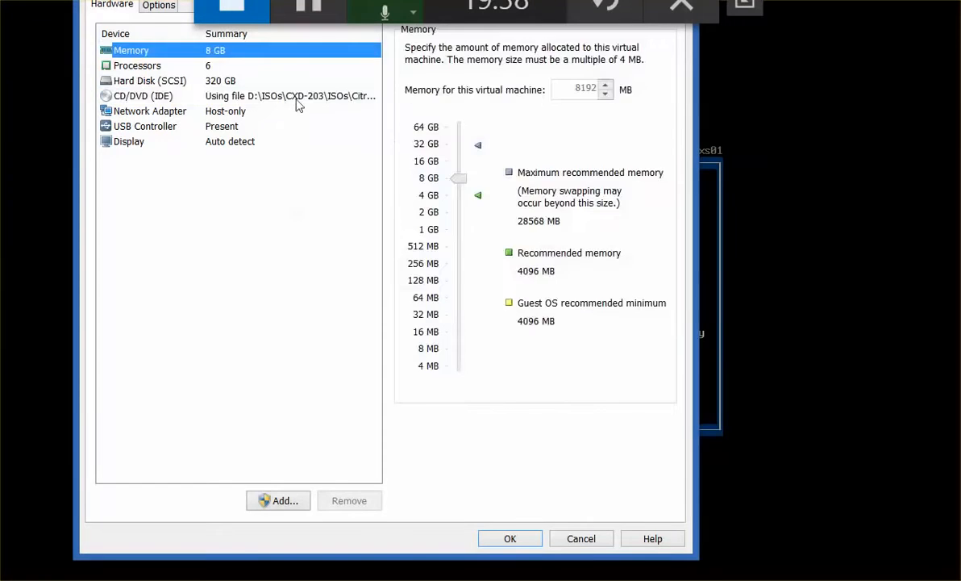
left_click(300, 96)
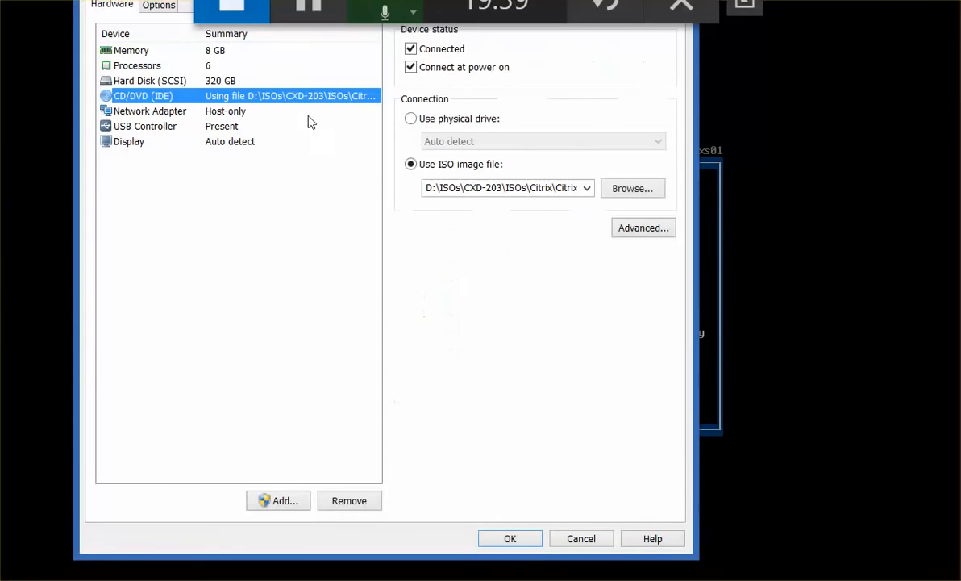
left_click(586, 187)
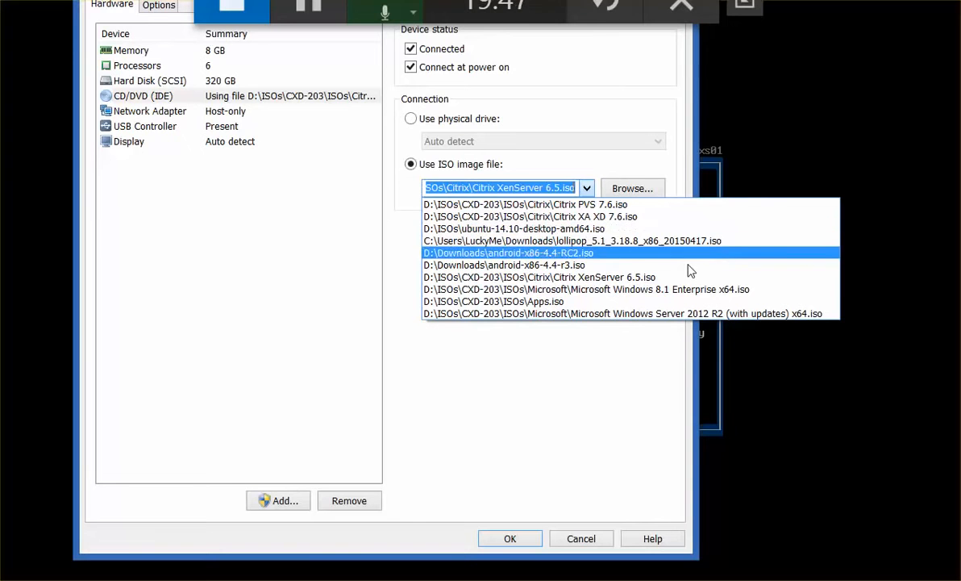
left_click(717, 292)
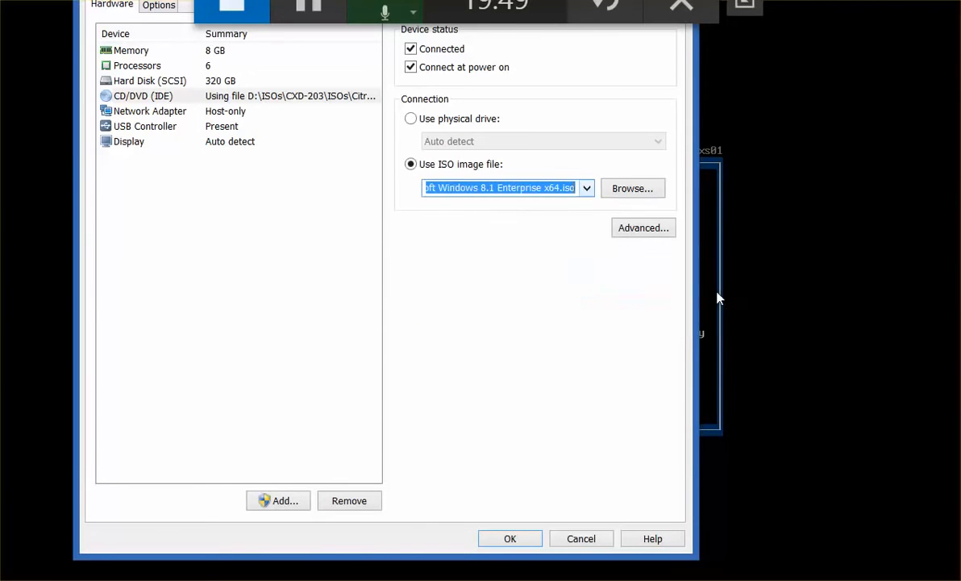
left_click(524, 545)
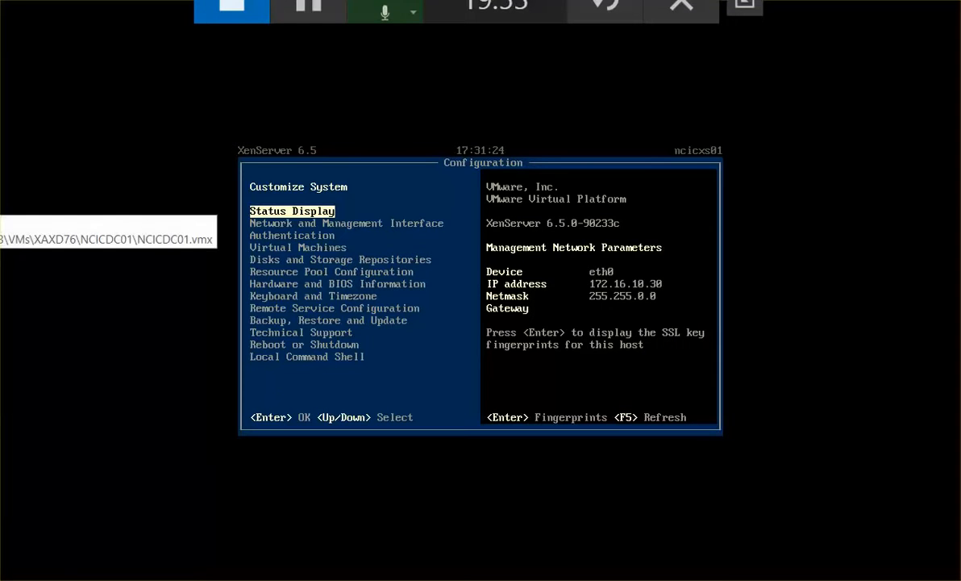
left_click(1, 198)
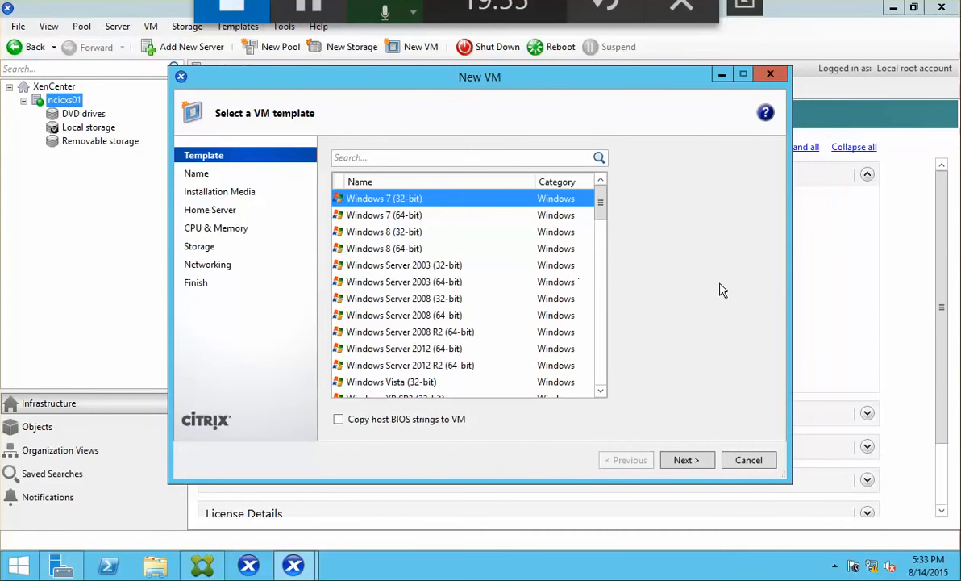
Use the Windows 8 (64-bit) template, name the VM Win81-Tpl, and install from DVD drive 0.
left_click(425, 253)
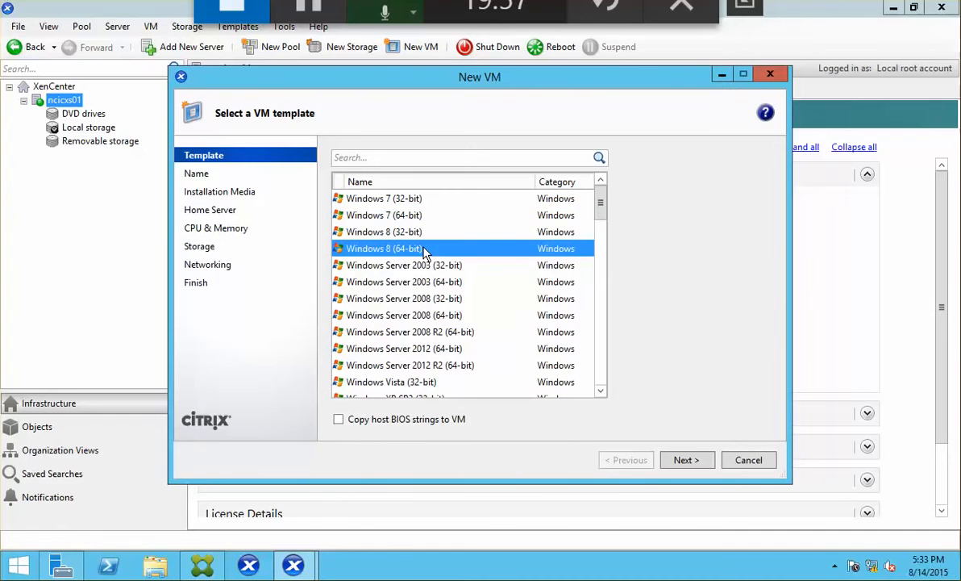
left_click(684, 460)
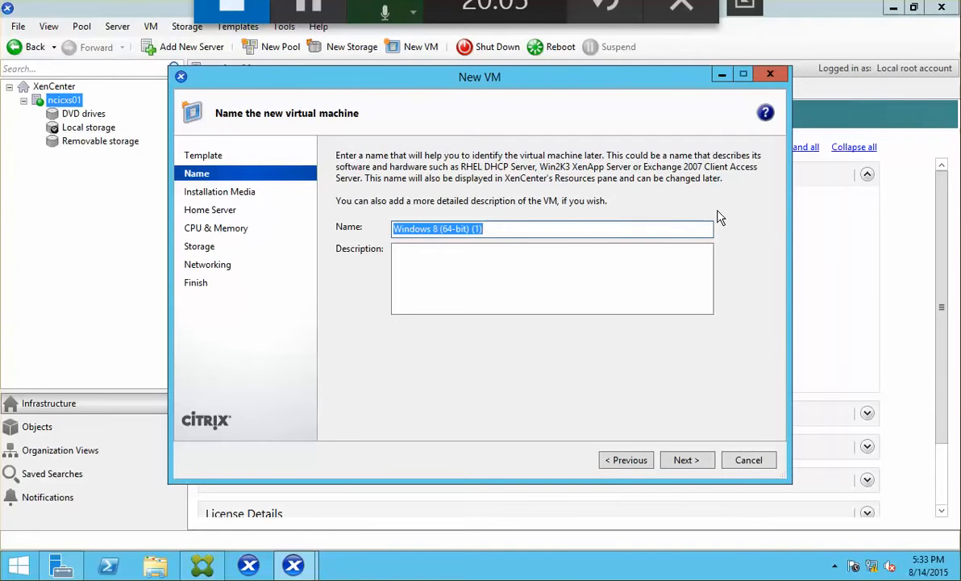
type("Win")
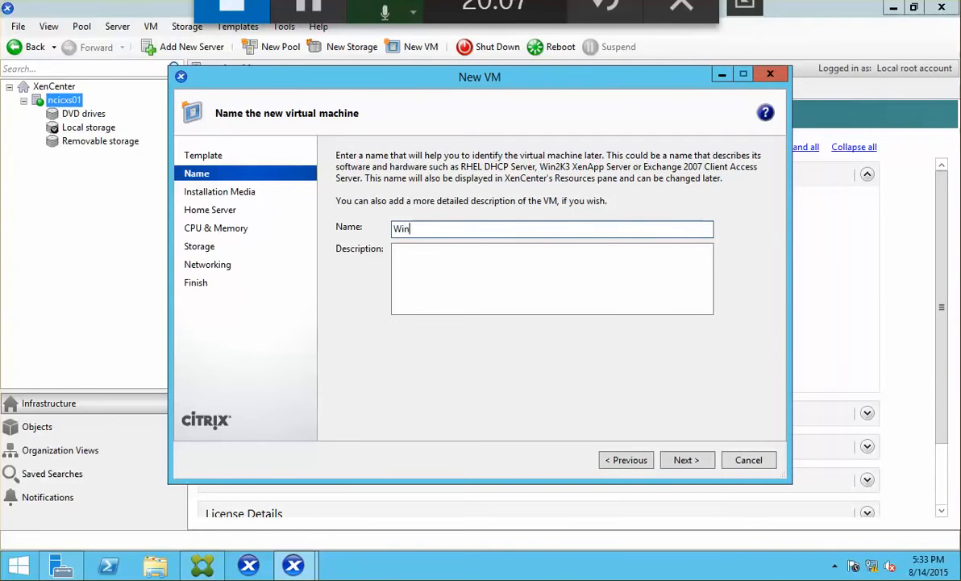
type("dow")
key("BackSpace")
key("BackSpace")
type("81-Te")
type("mppl")
left_click(684, 461)
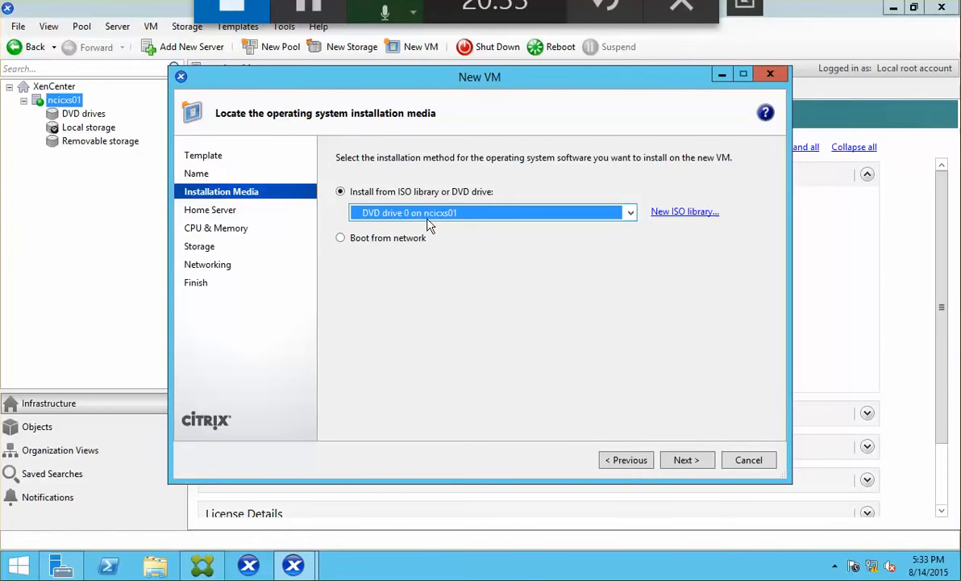
left_click(684, 460)
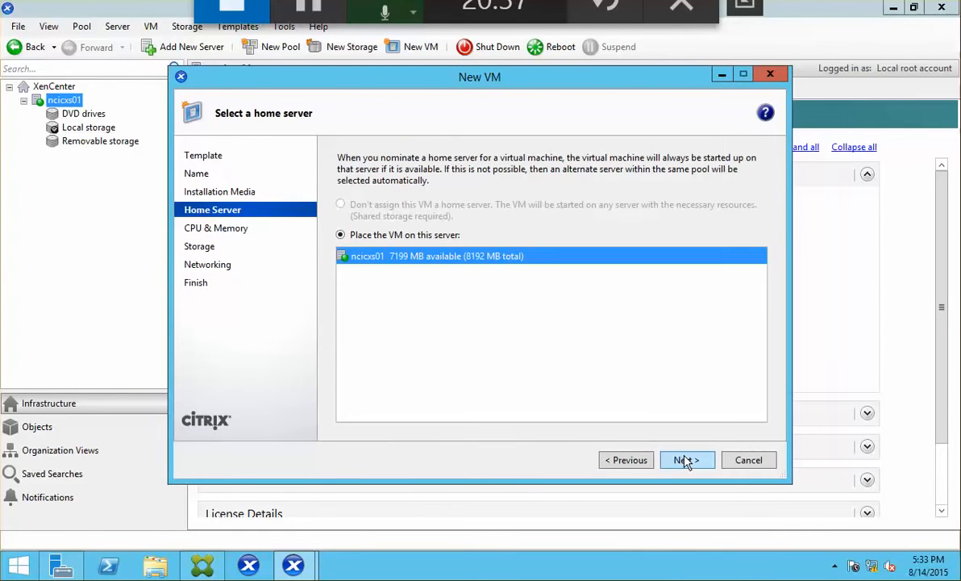
Keep ncicxs01 as home server, set 4 vCPUs and 2048 MB, keep 24 GB disk, create without auto-start.
left_click(685, 460)
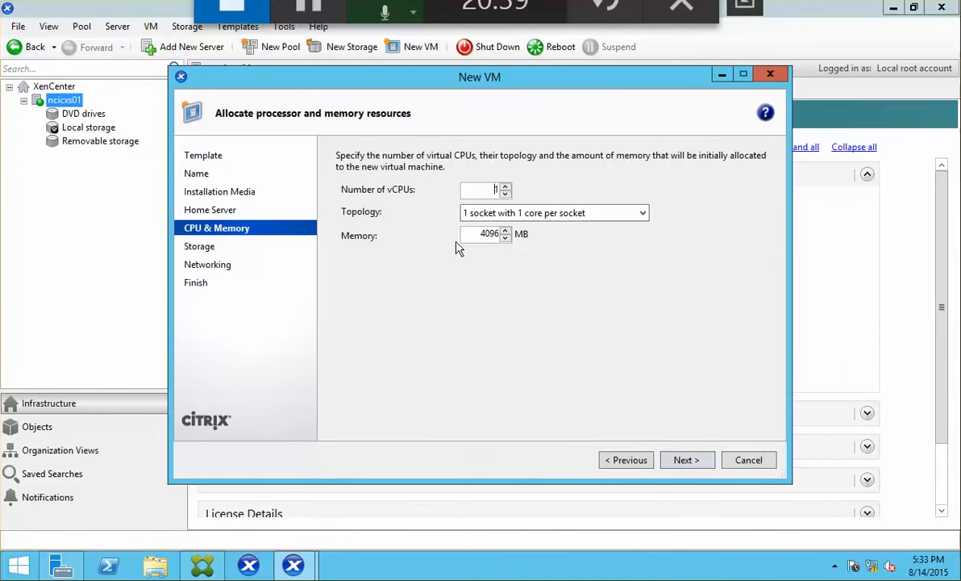
left_click_drag(470, 194, 568, 190)
double_click(484, 234)
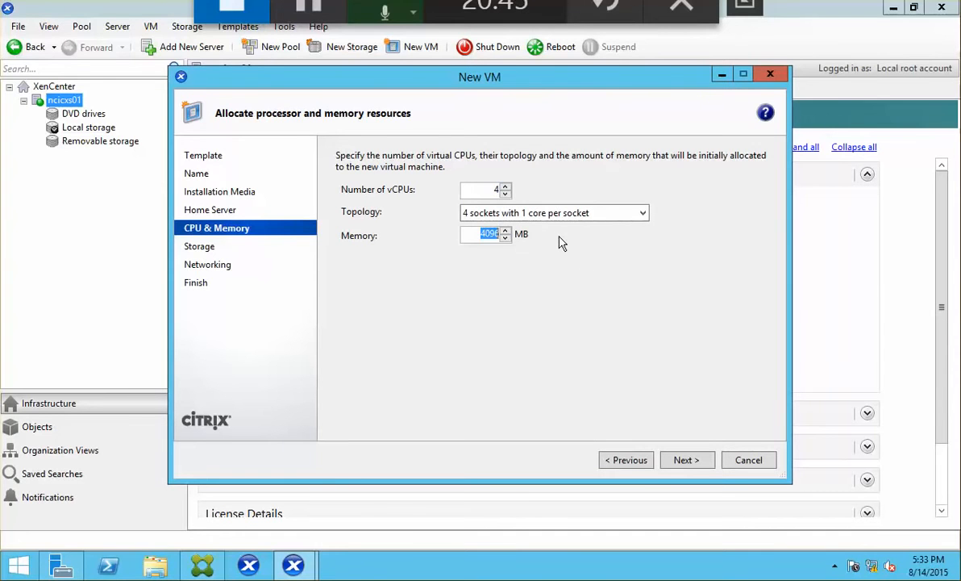
type("2048")
left_click(676, 460)
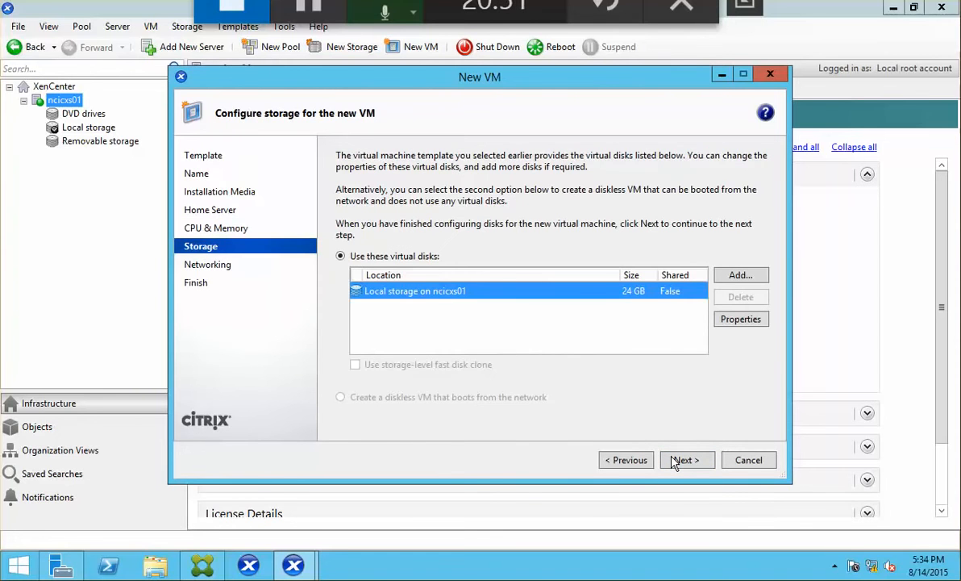
left_click(676, 459)
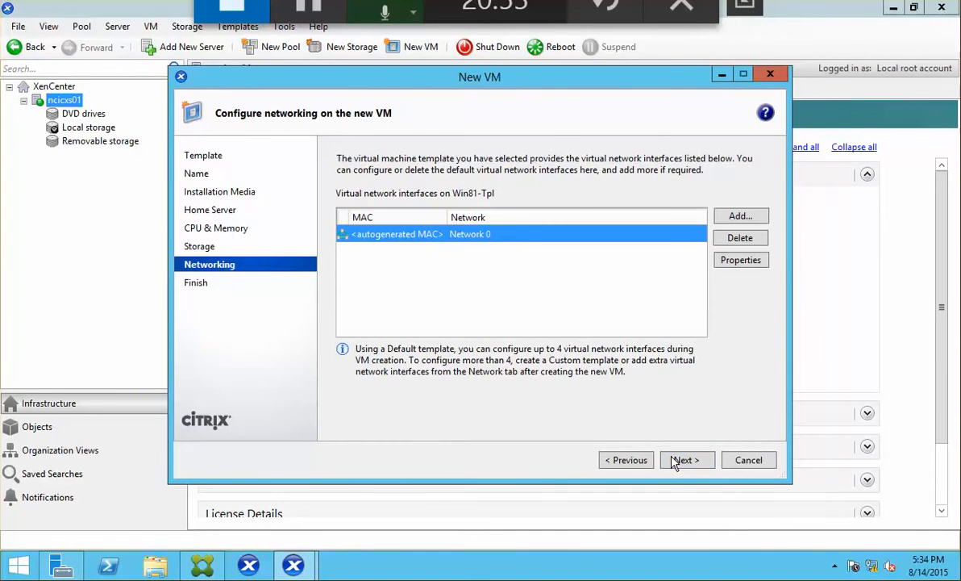
left_click(675, 459)
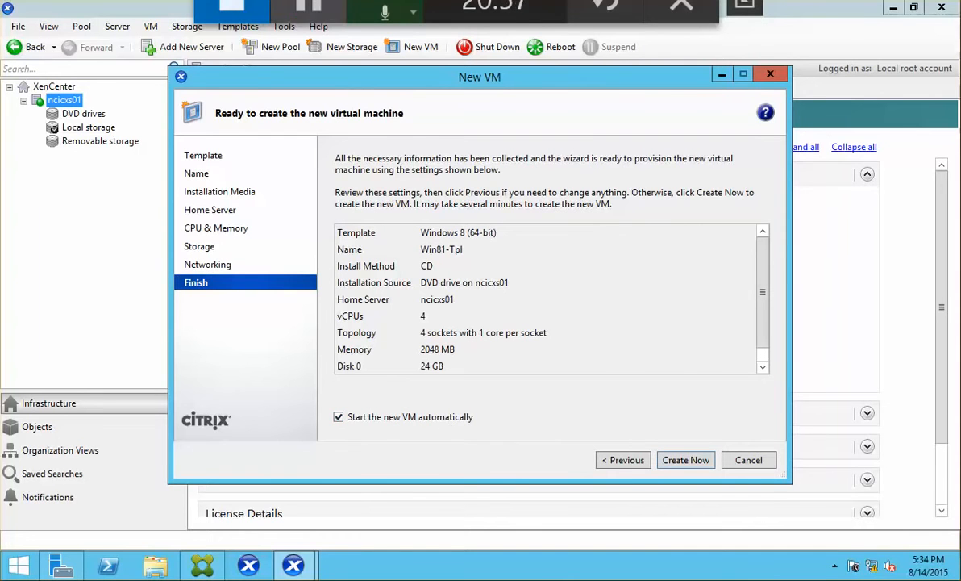
left_click(437, 419)
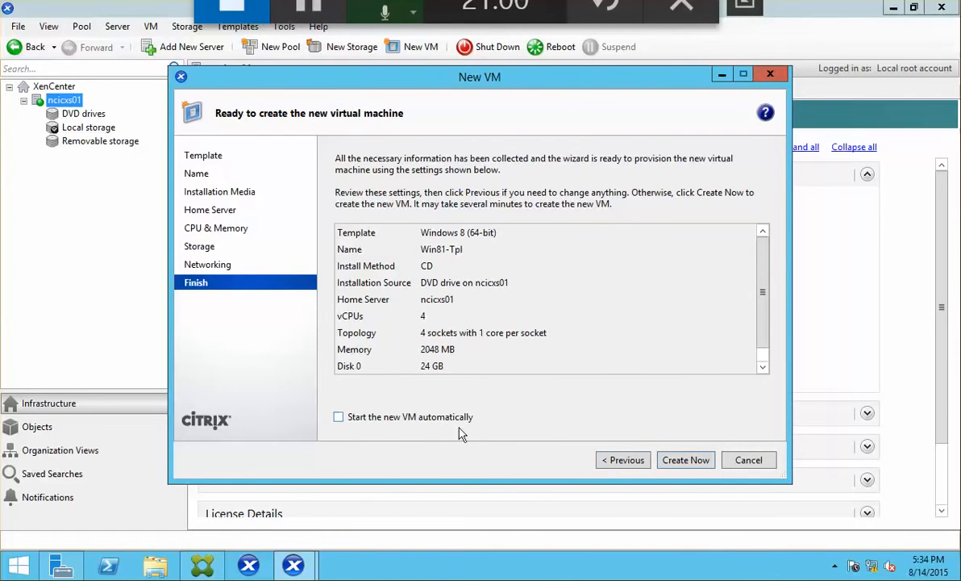
left_click(686, 460)
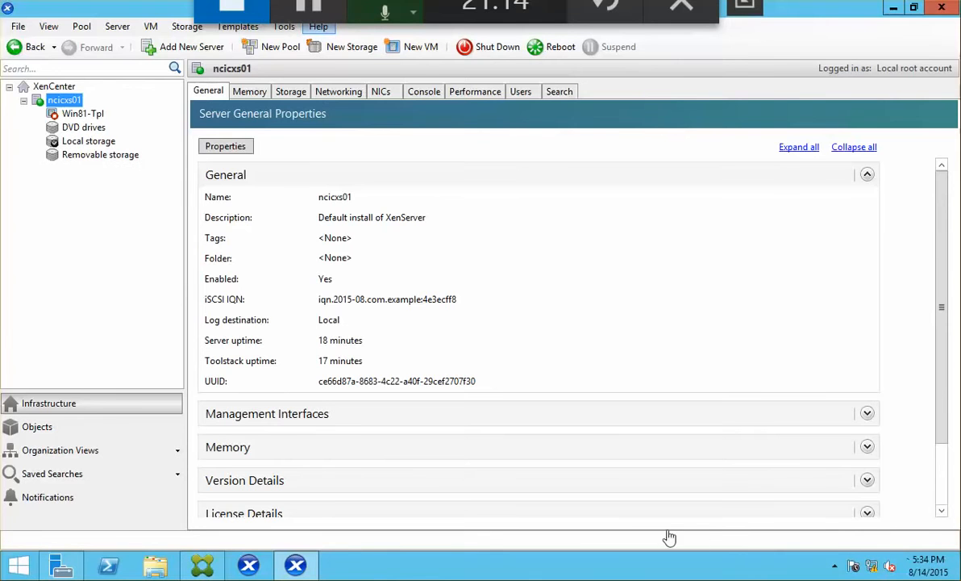
Power on Win81-Tpl and rename it to Win81-Gimg in its Properties.
left_click(84, 117)
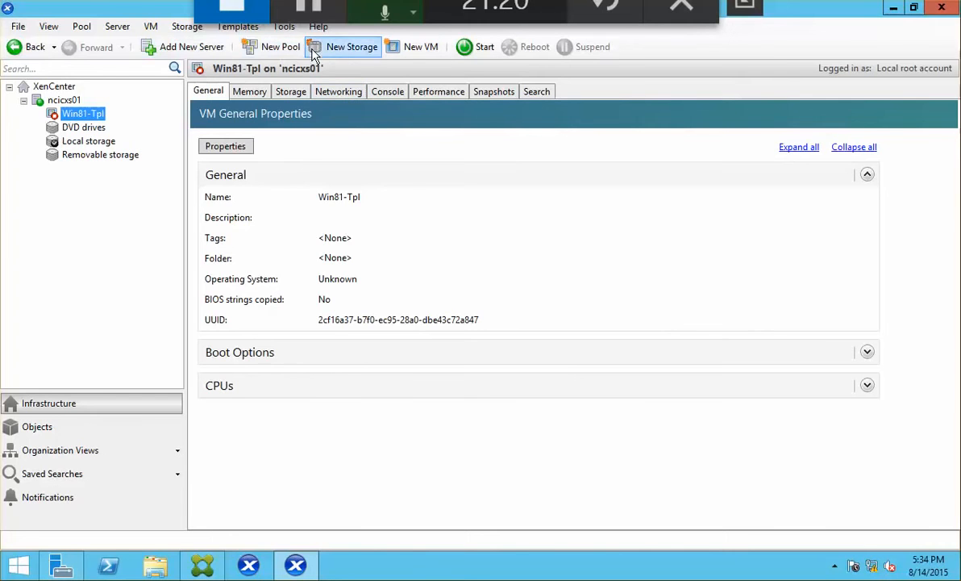
left_click(484, 47)
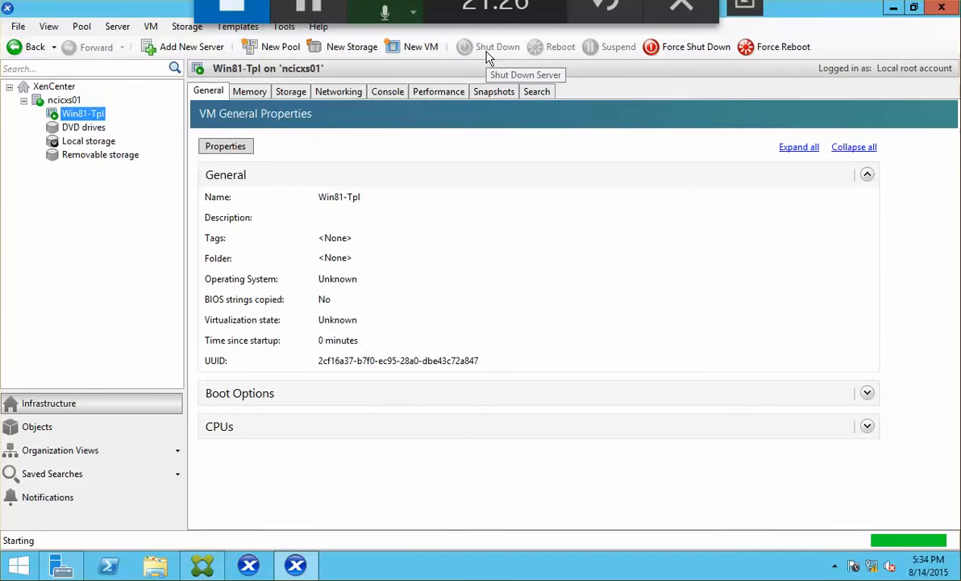
right_click(89, 117)
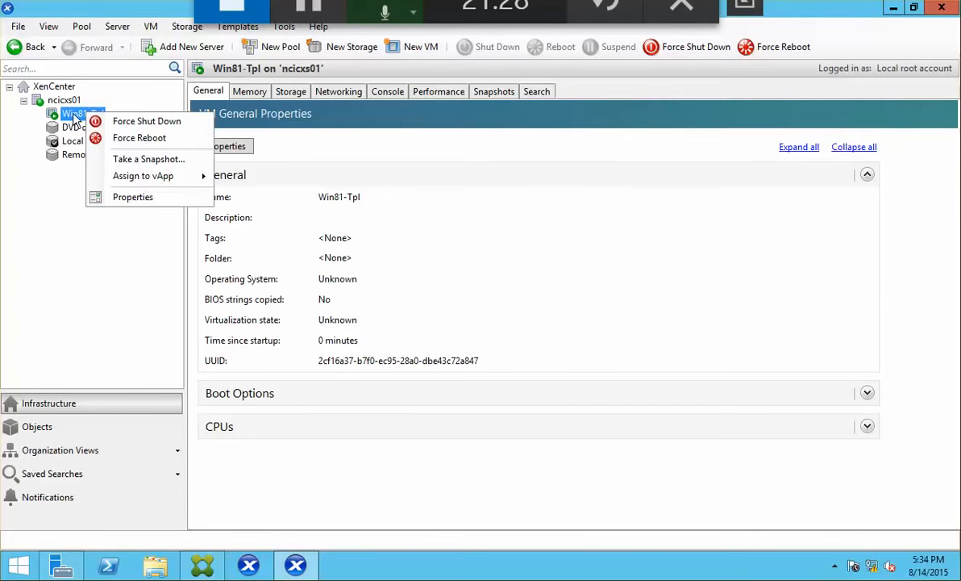
left_click(149, 198)
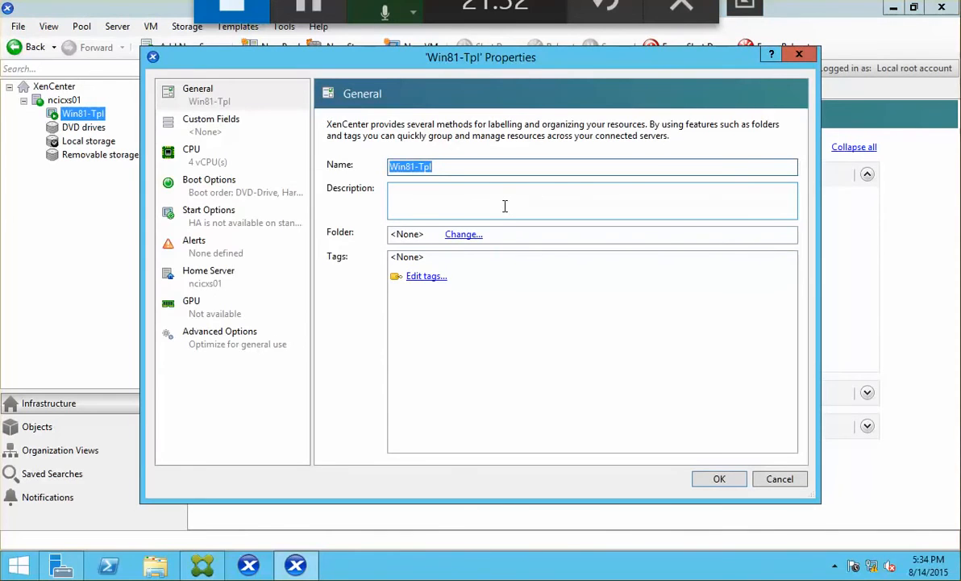
type("Win81")
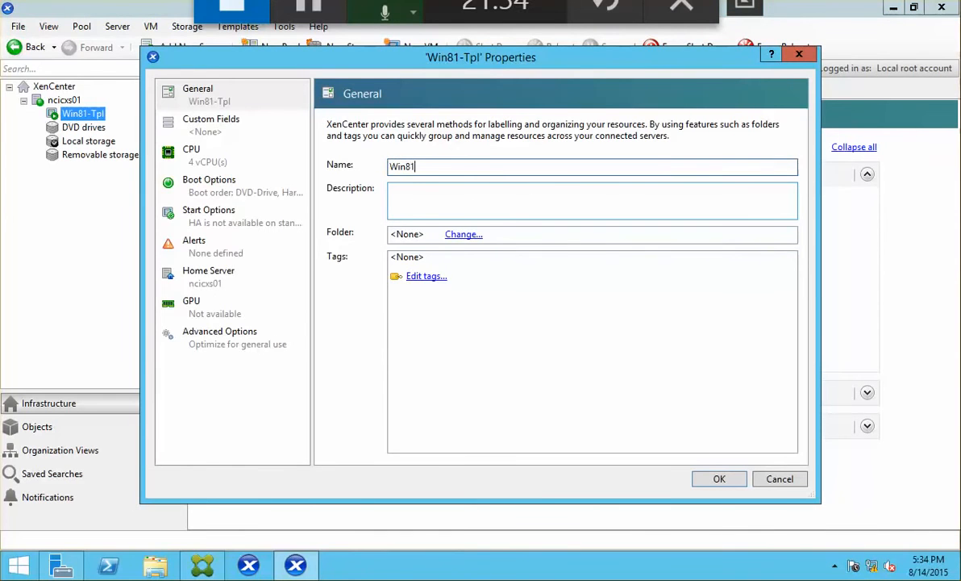
type("-G-")
key("BackSpace")
type("img")
left_click(718, 478)
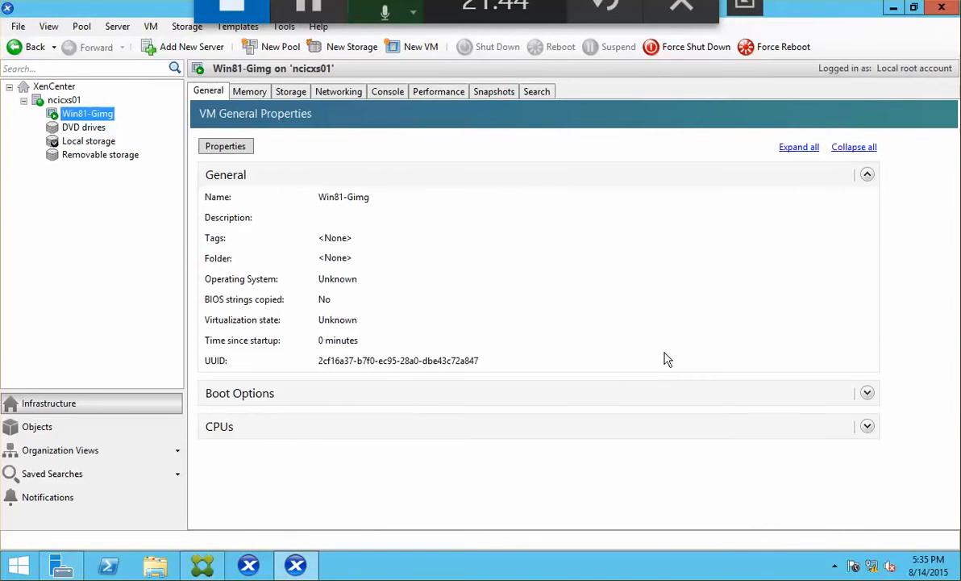
In the VM console, name the PC Win81-Gimg and accept the express settings.
left_click(387, 93)
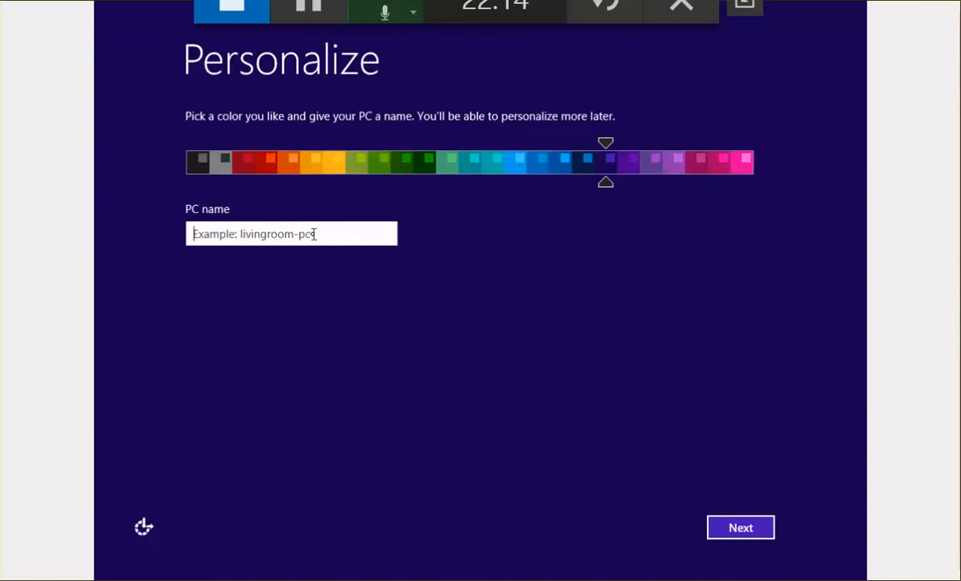
type("Wi")
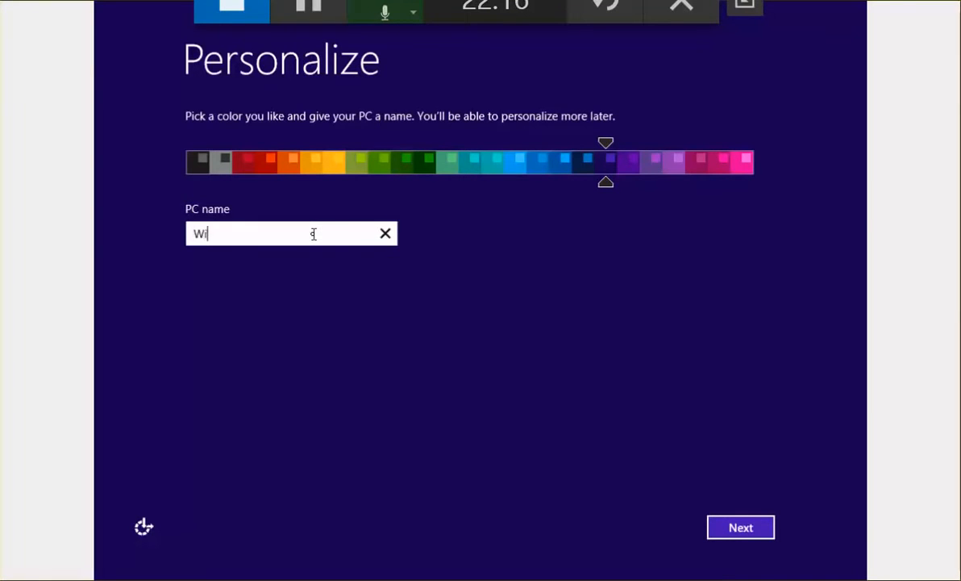
type("n81-Gimg")
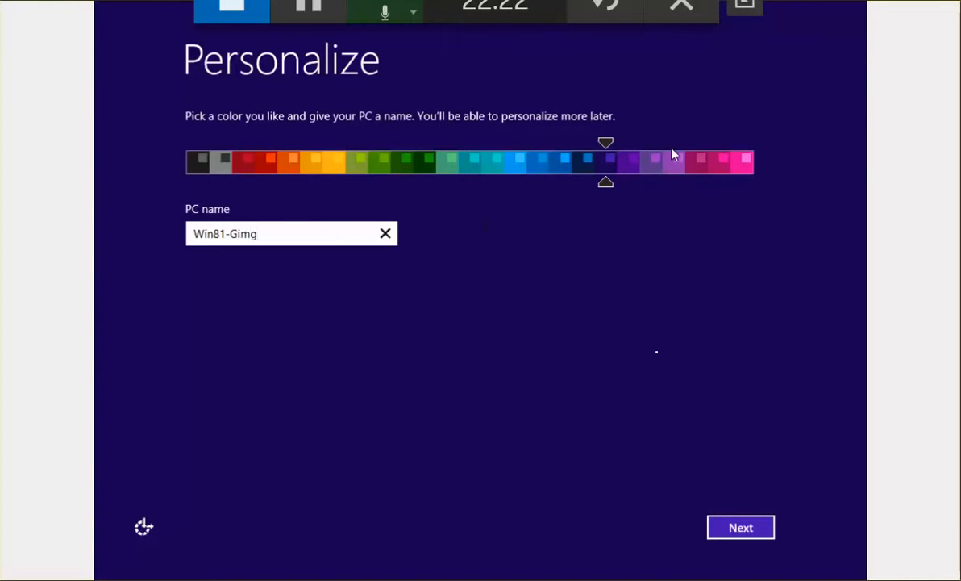
left_click(756, 535)
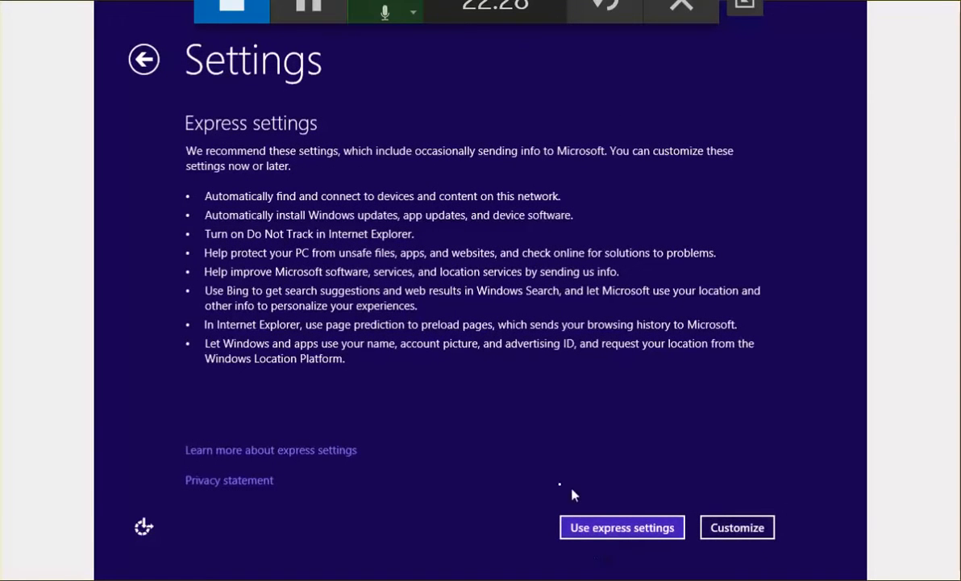
left_click(640, 526)
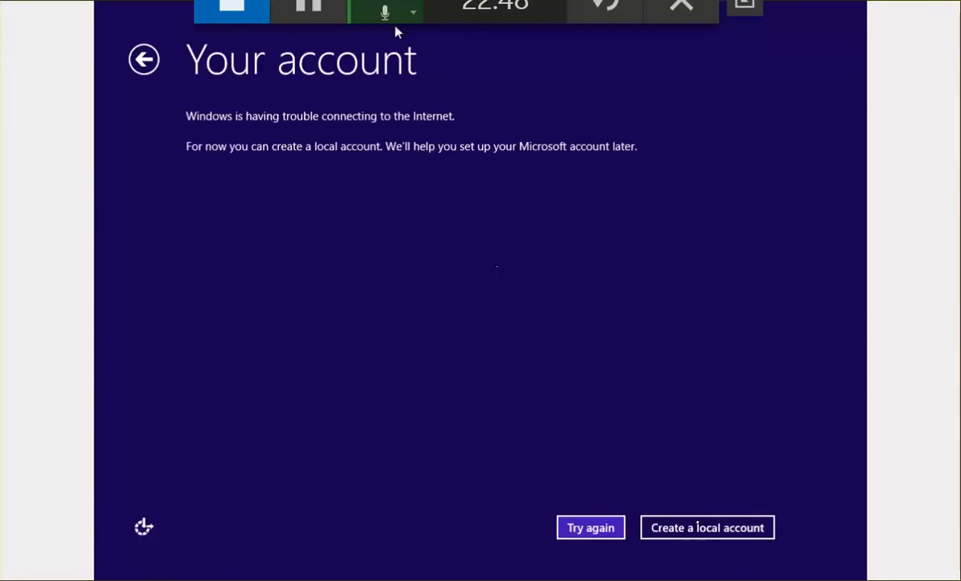
Create the local account 'localadmin' with a password and password hint, and finish setup.
left_click(691, 528)
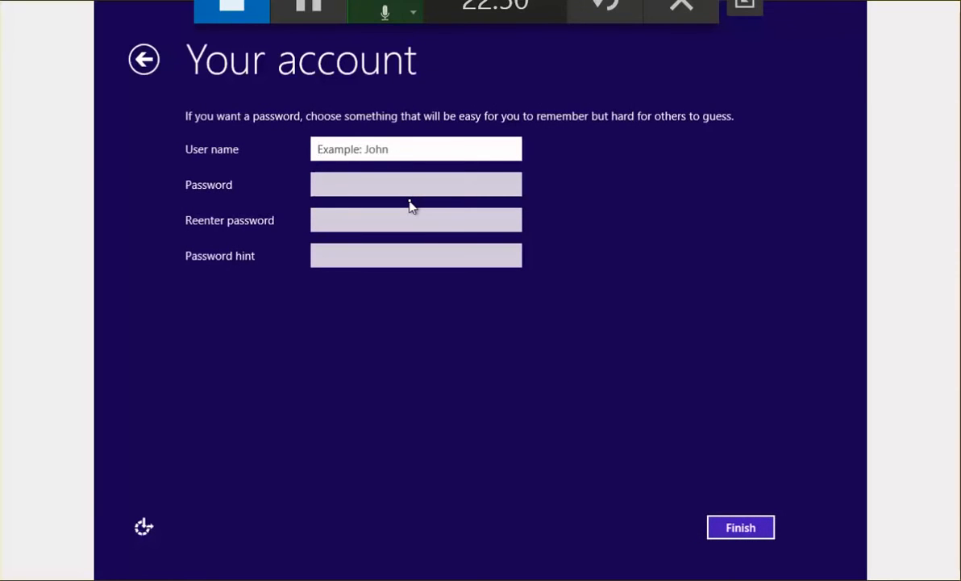
type("lo")
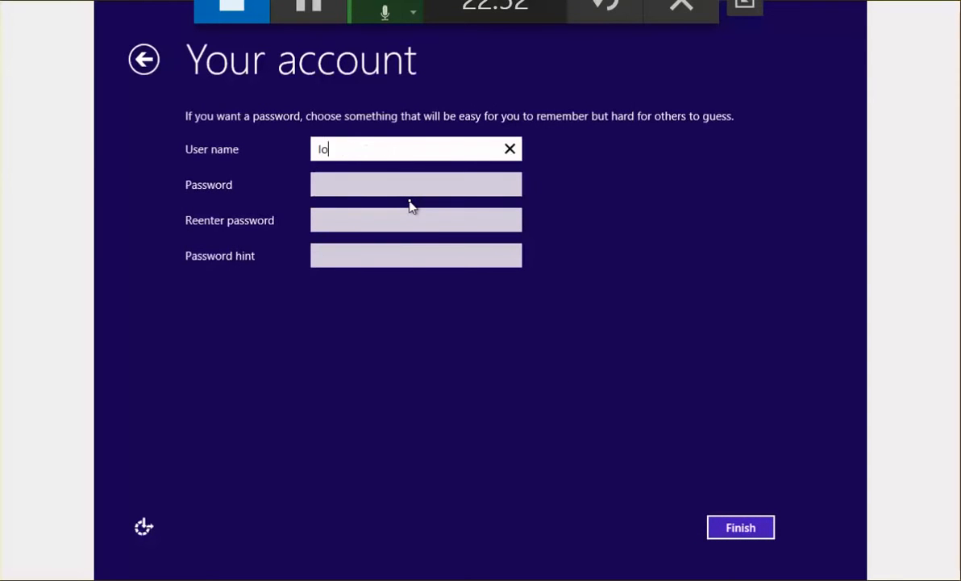
type("caladmin")
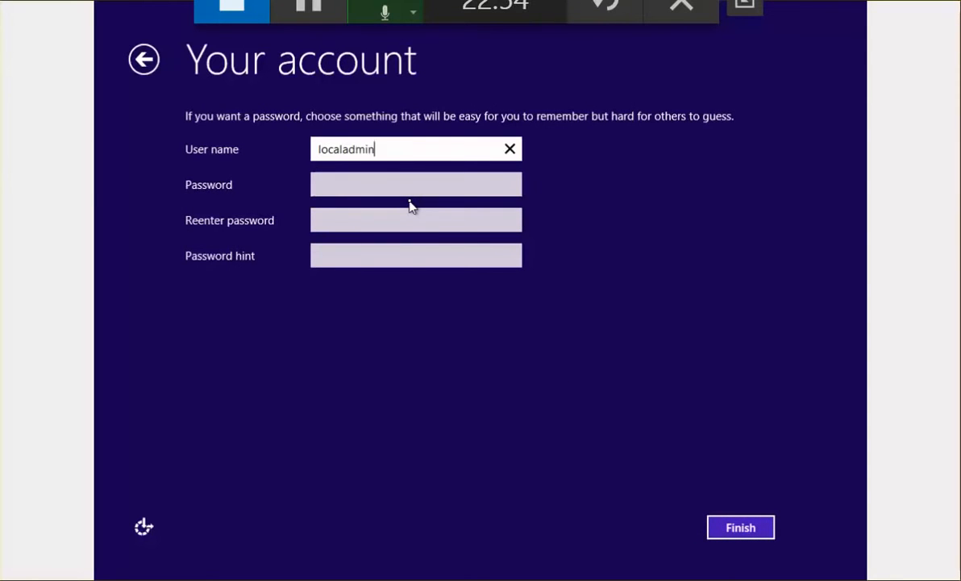
key("Tab")
type("••••••••")
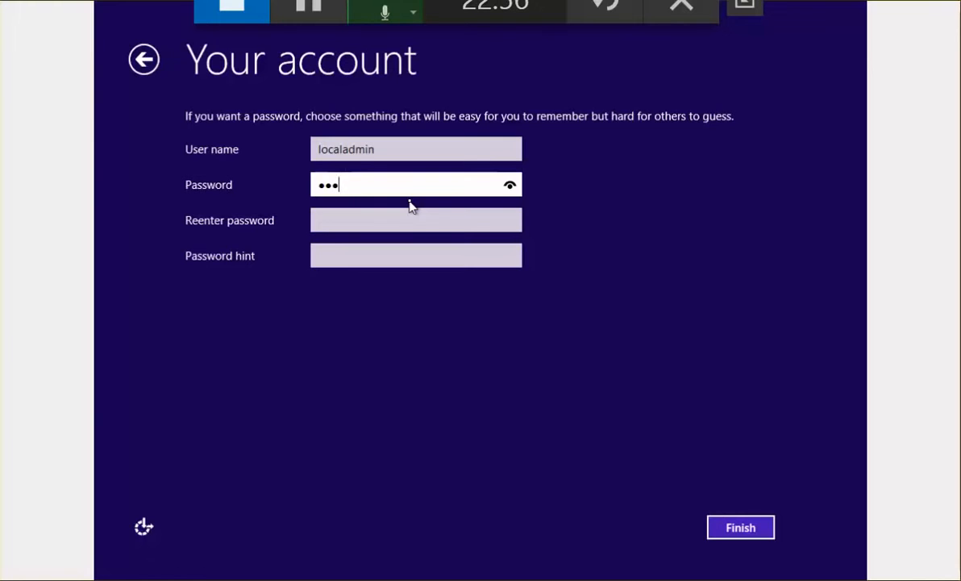
key("Tab")
type("••••••••")
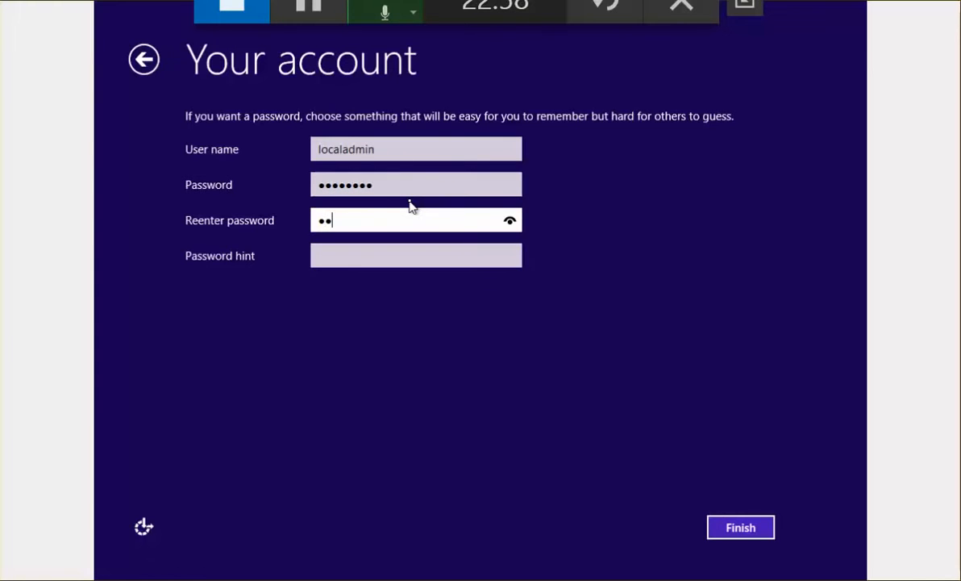
key("Tab")
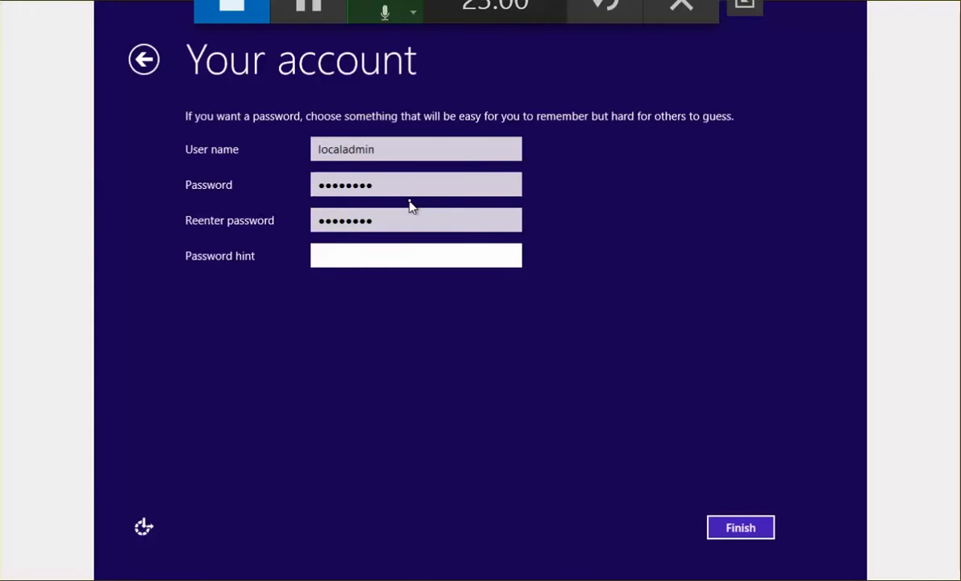
type("P@w")
left_click(738, 529)
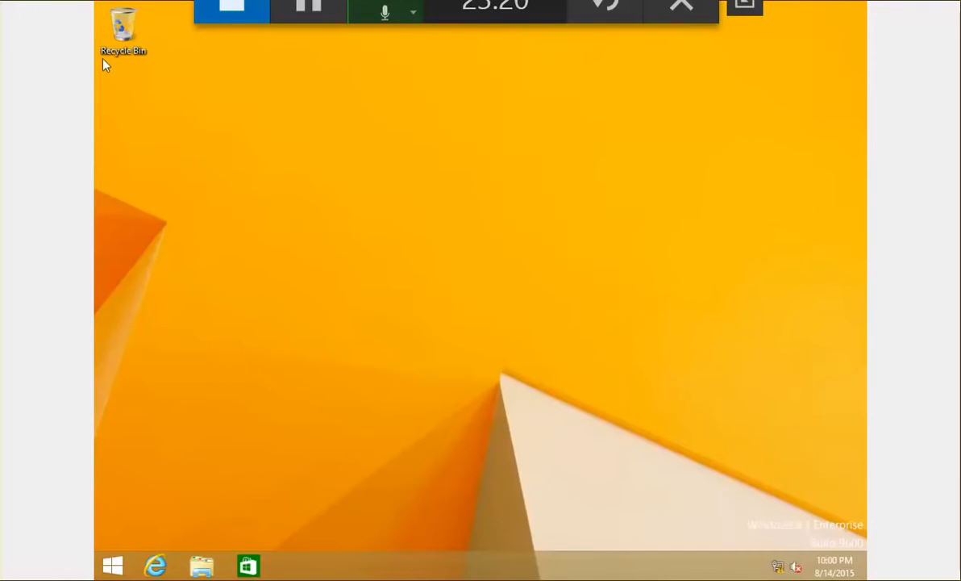
Dismiss the VM options menu and exit full-screen mode on the Win81-Gimg bar.
left_click(0, 0)
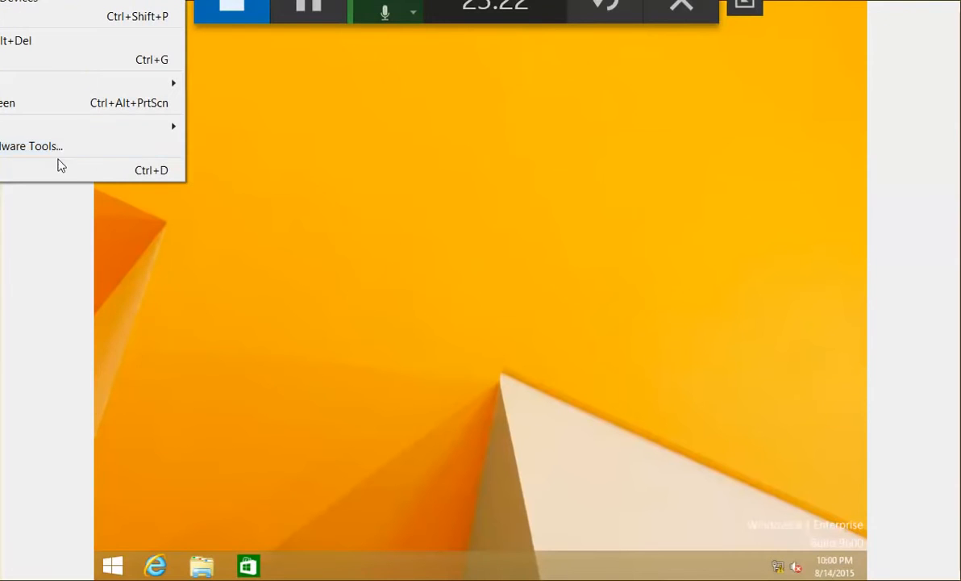
left_click(376, 267)
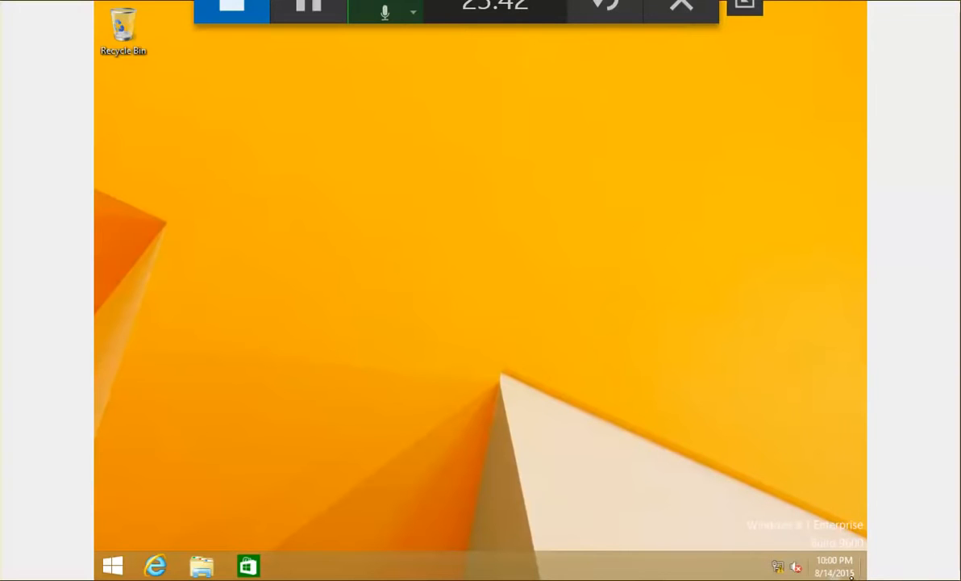
mouse_move(866, 574)
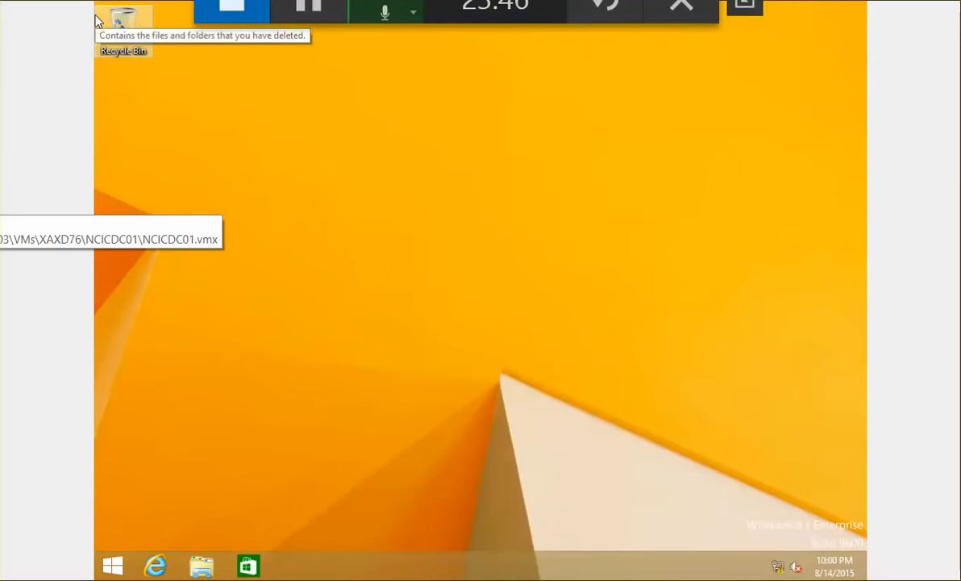
right_click(0, 200)
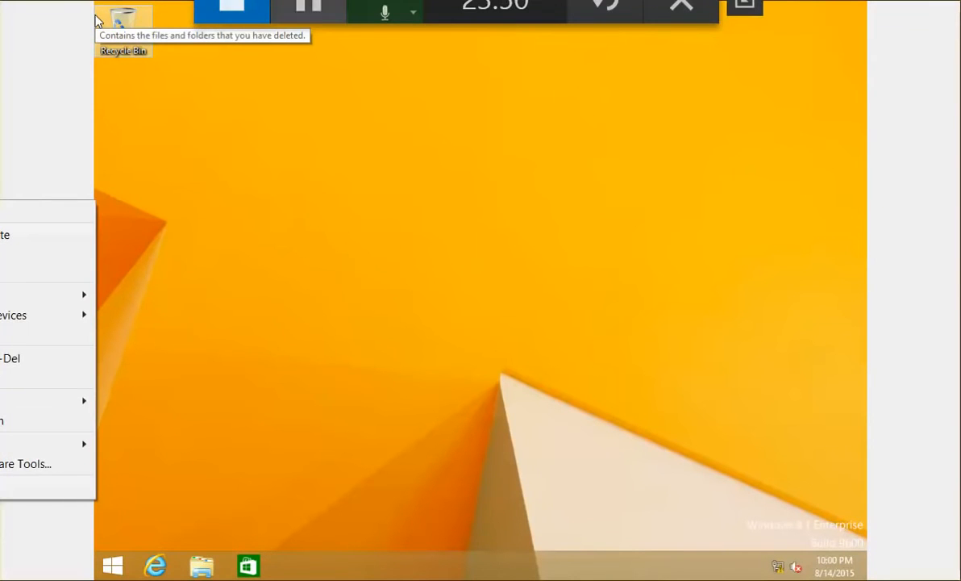
left_click(308, 9)
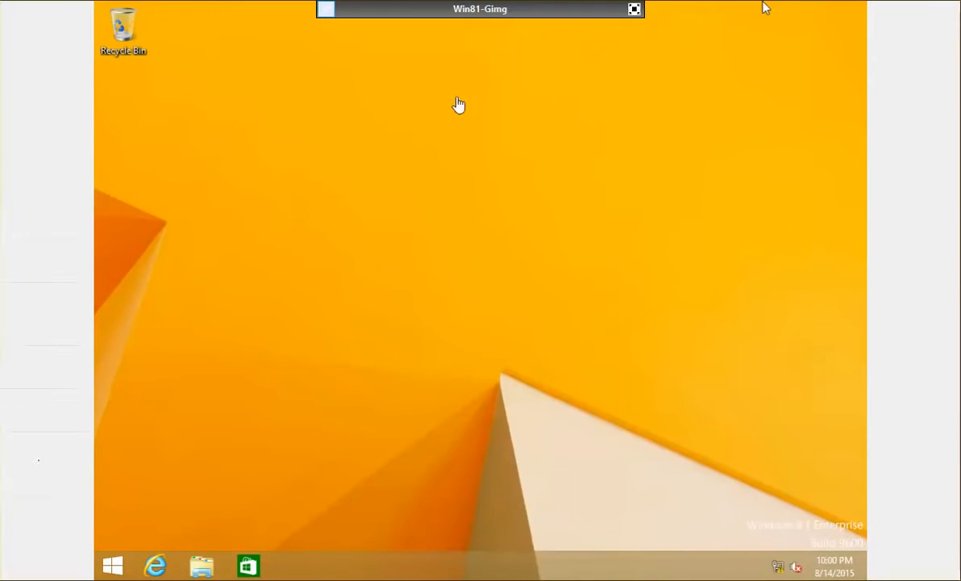
left_click(634, 10)
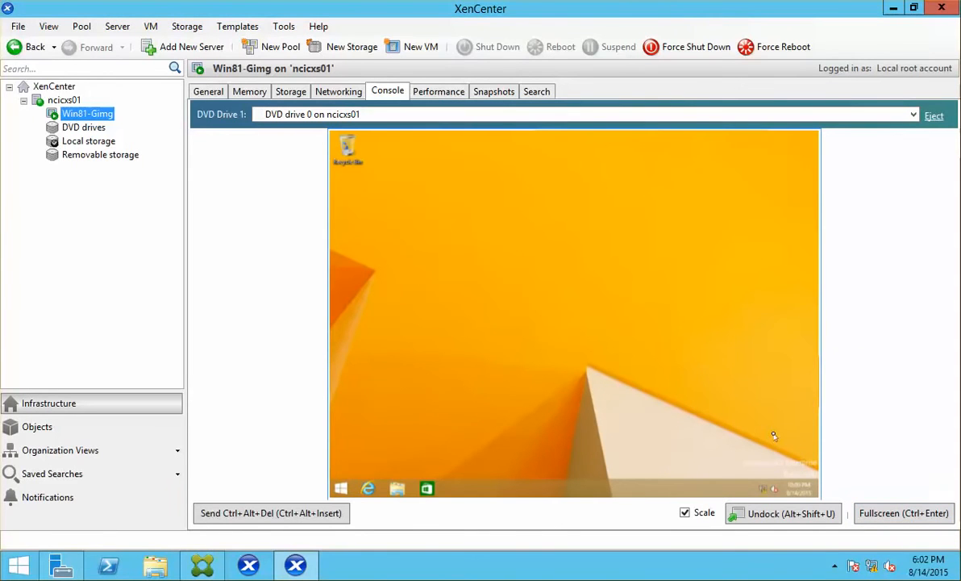
Insert the XenServer Tools disc into Win81-Gimg from its right-click menu.
right_click(99, 113)
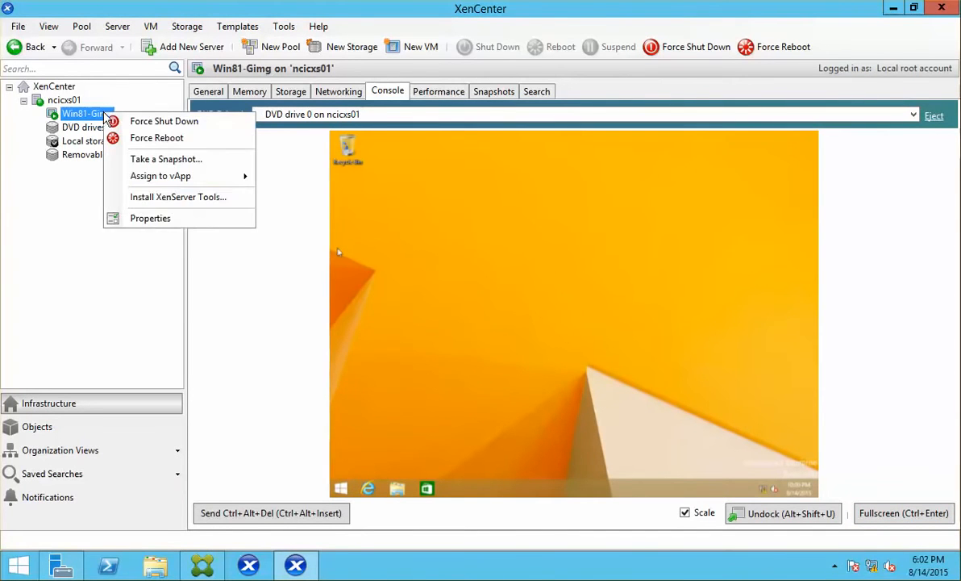
left_click(190, 197)
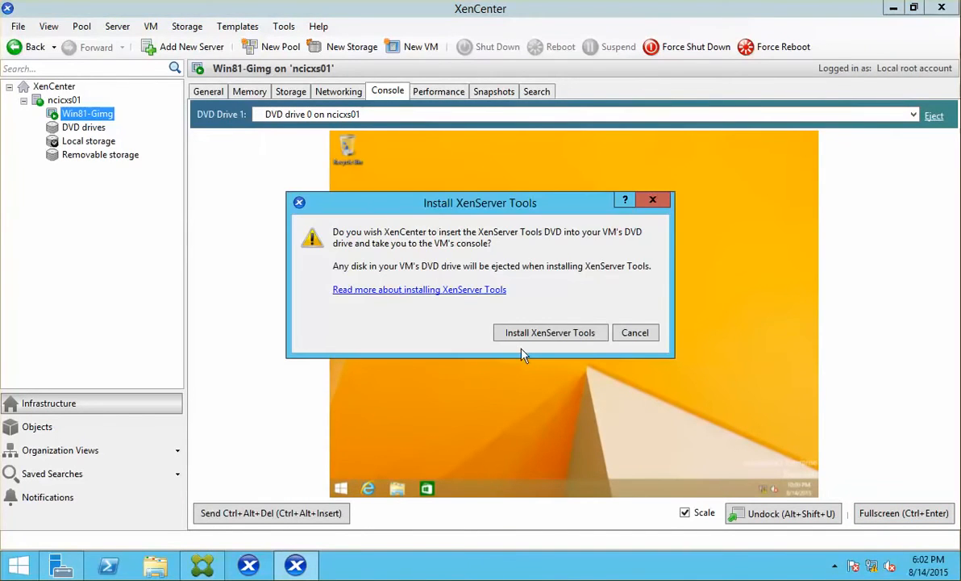
left_click(569, 332)
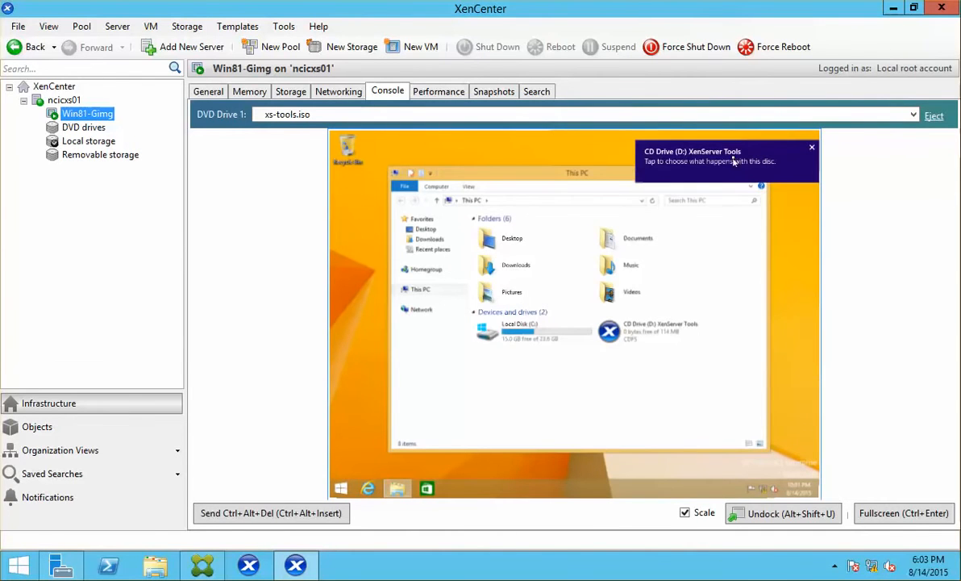
Run installwizard.msi from the tools disc and sign back into the VM with the account password.
left_click(737, 161)
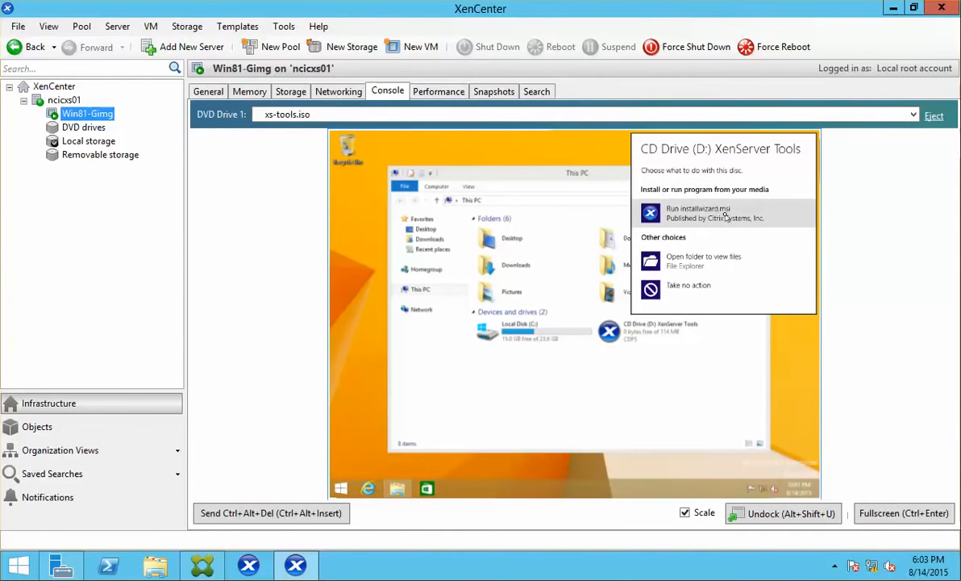
left_click(725, 217)
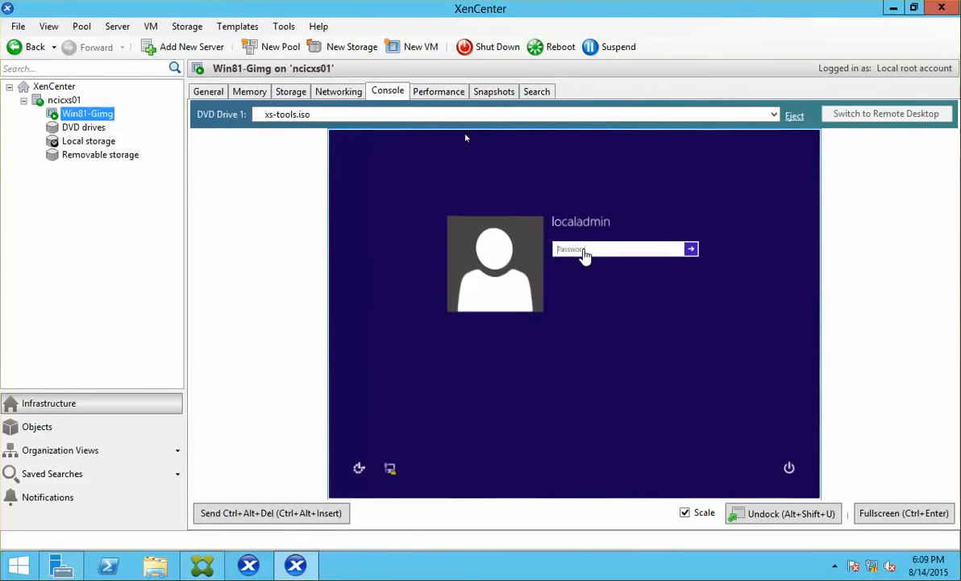
type("••••••••••")
key("Return")
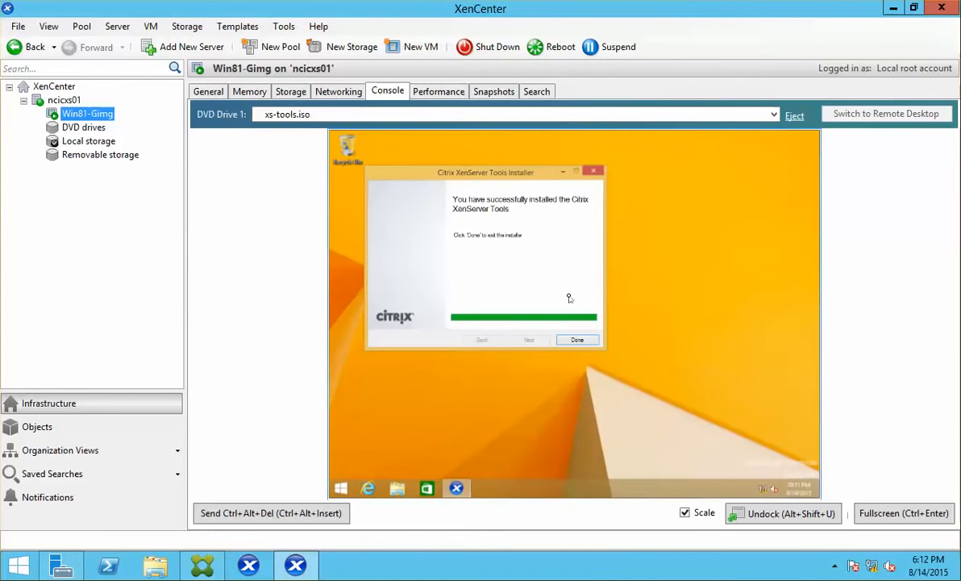
Close the finished XenServer Tools installer and approve the Citrix User Account Control prompt.
left_click(575, 343)
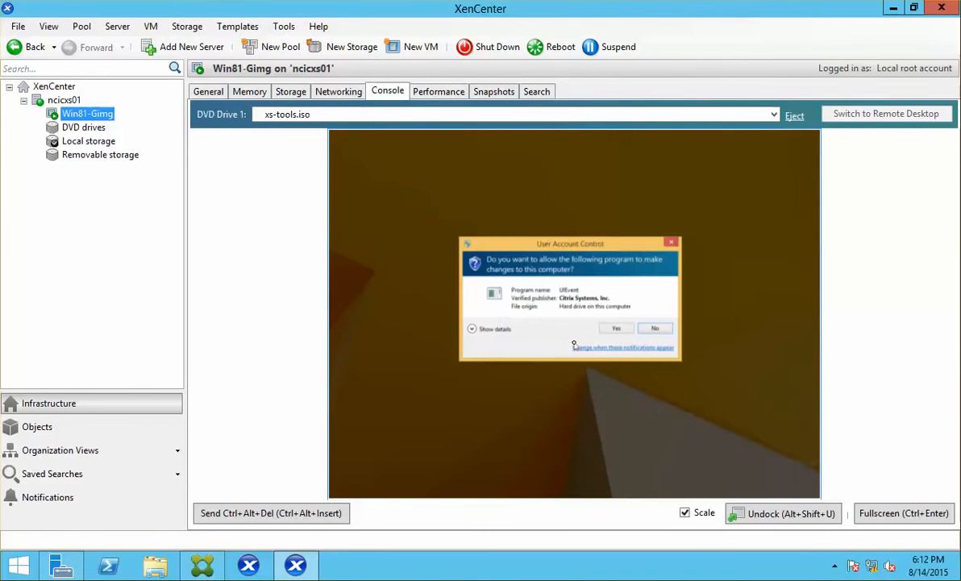
left_click(622, 330)
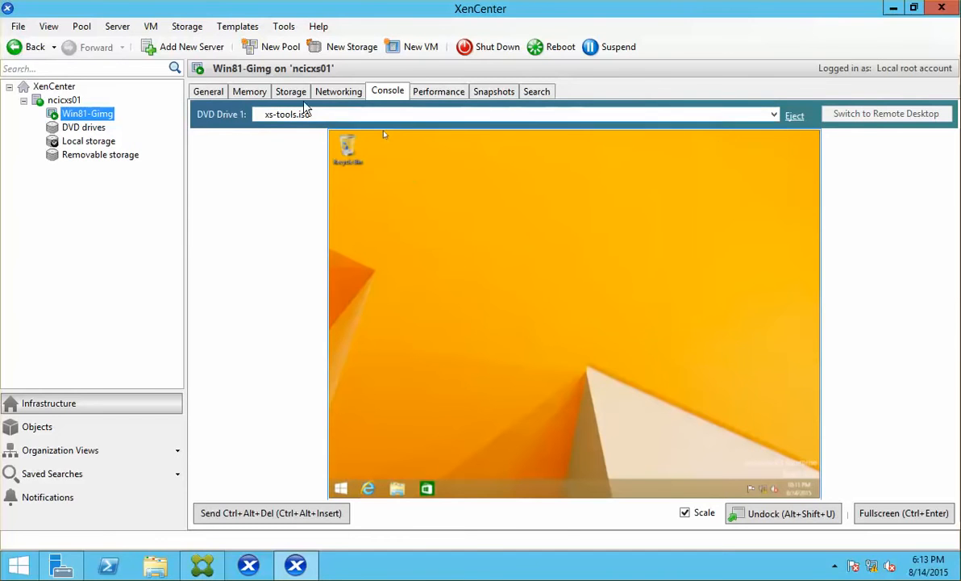
Check Win81-Gimg is Optimized, copy its network interface details, and switch to the PVS server.
left_click(209, 92)
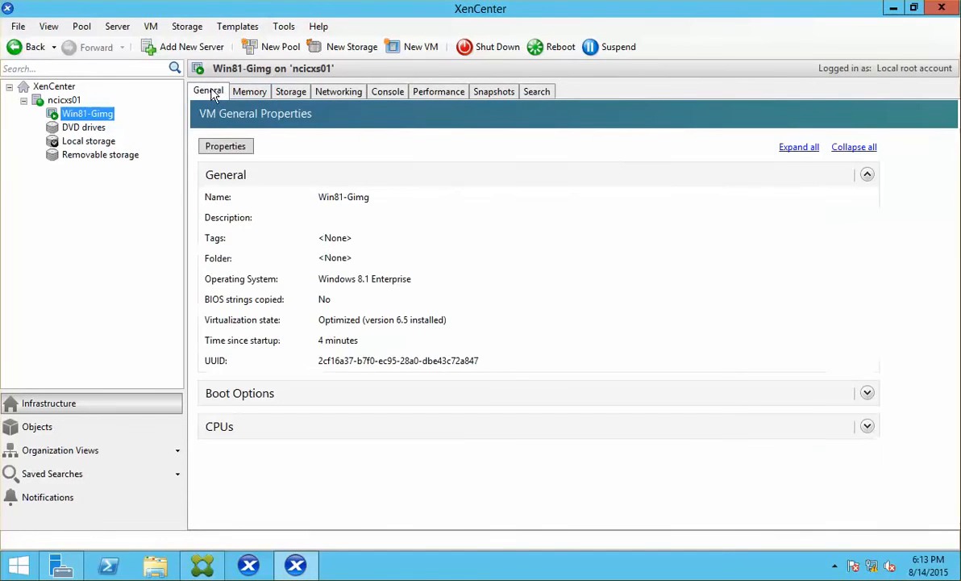
left_click(340, 93)
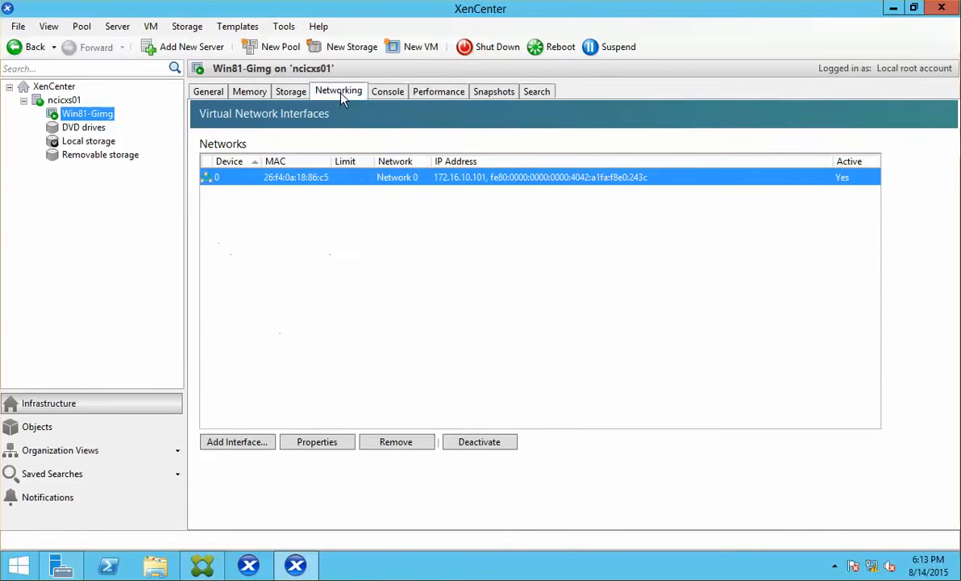
right_click(326, 185)
left_click(335, 191)
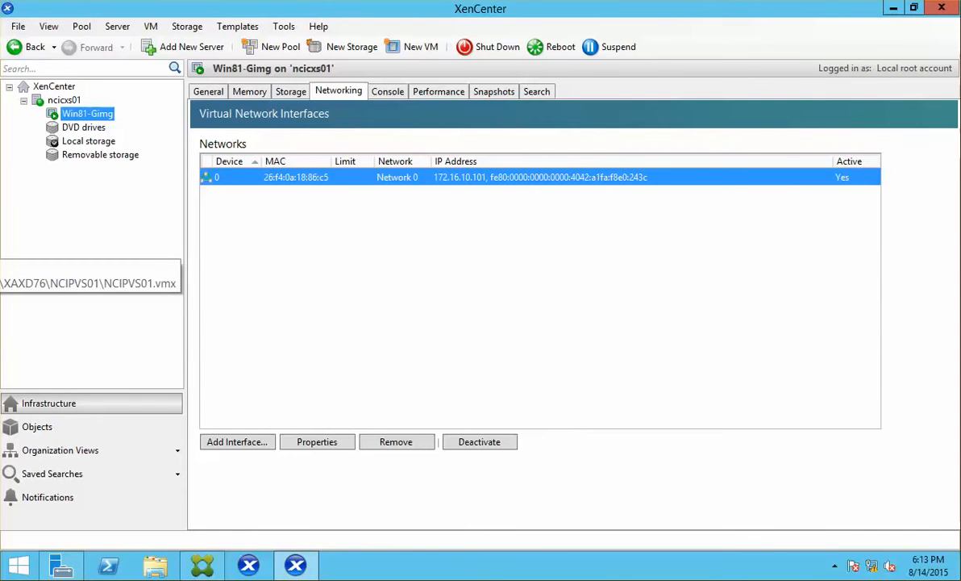
left_click(1, 244)
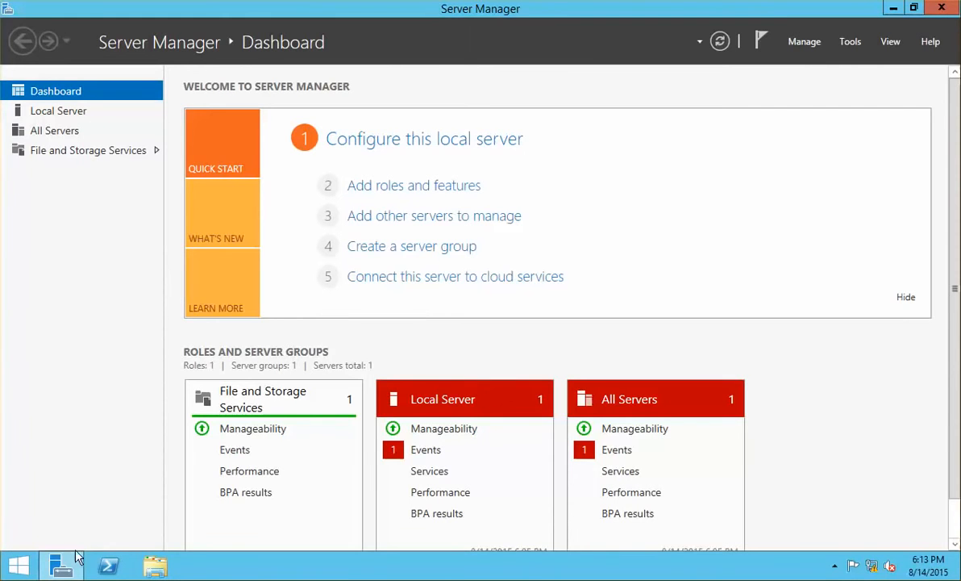
Launch the Provisioning Services Console from the apps list and maximize it.
left_click(18, 566)
left_click(102, 541)
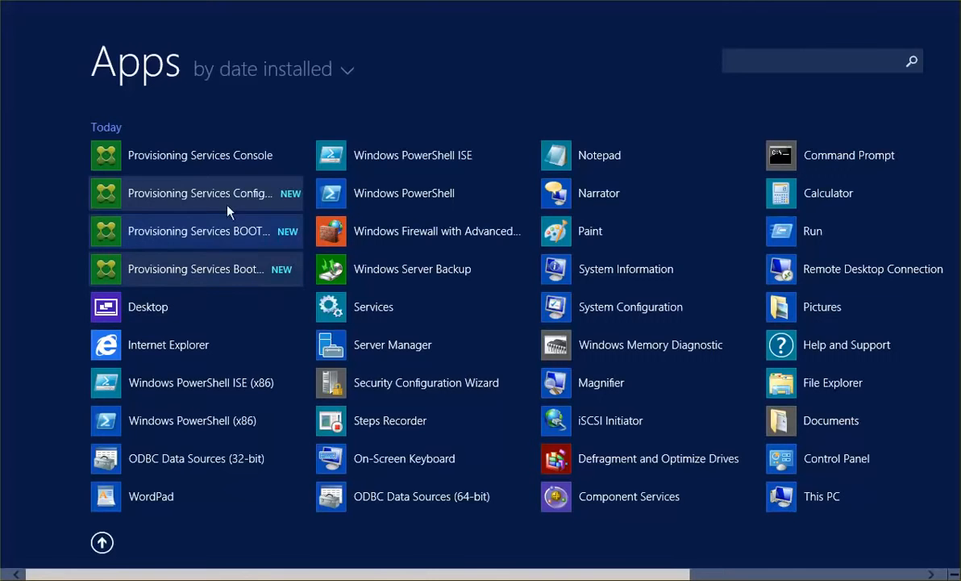
left_click(233, 153)
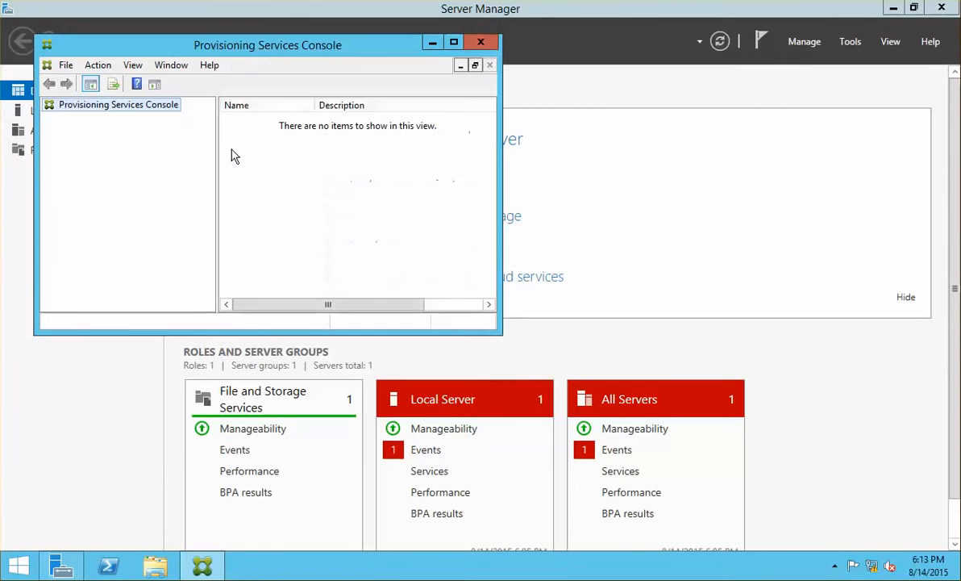
left_click(453, 41)
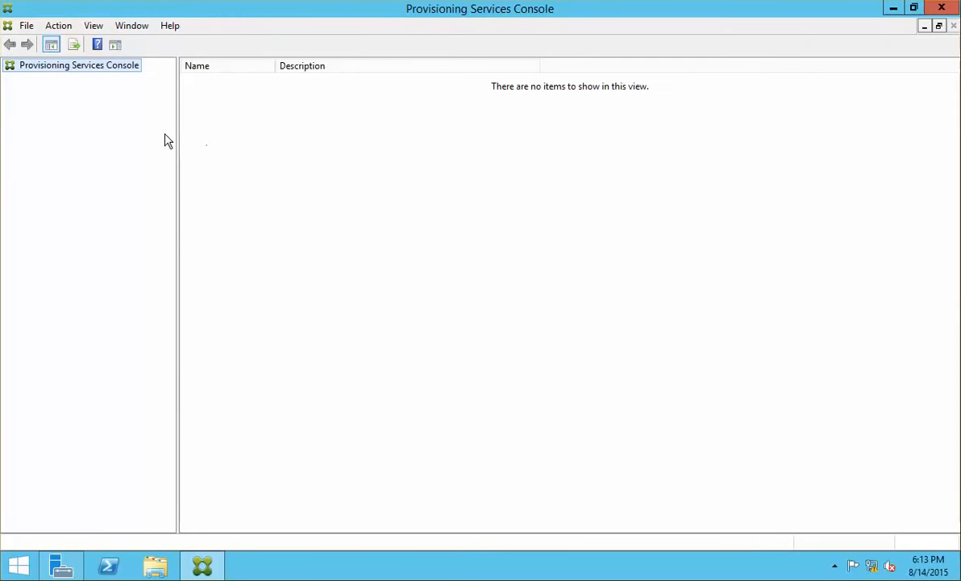
Connect to farm 172.16.10.40 as the netsoft.internal administrator, remembering the password with auto-login.
right_click(93, 66)
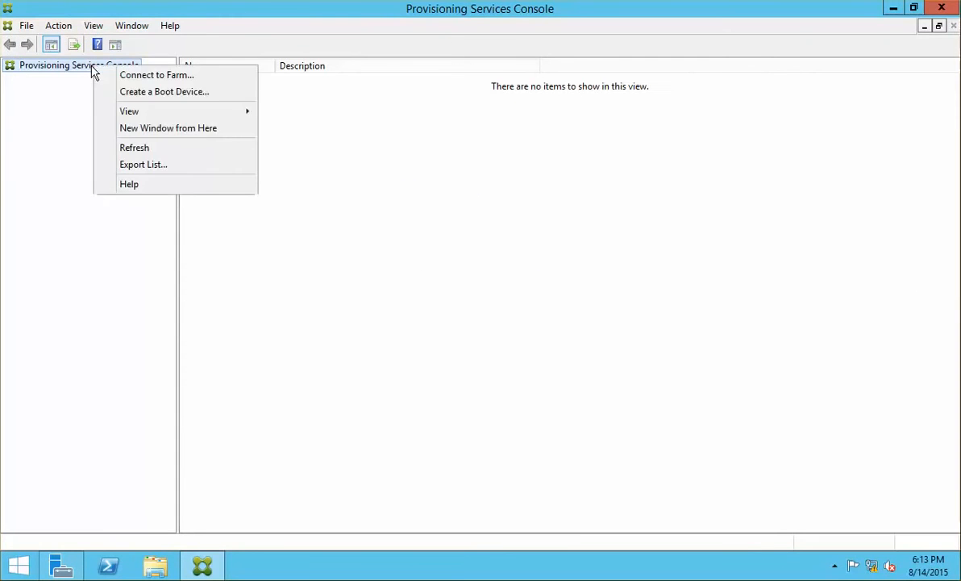
left_click(181, 75)
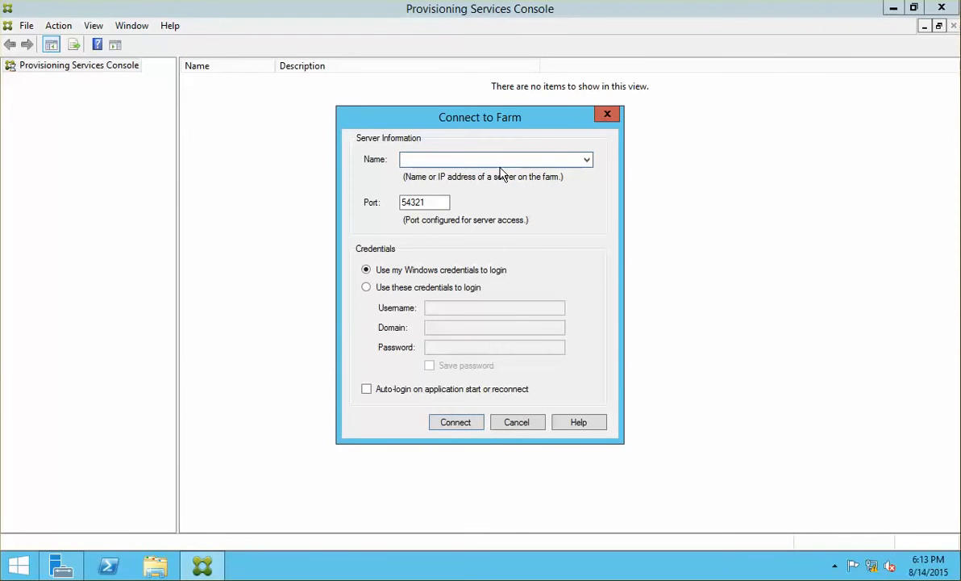
type("172.16.10.40")
left_click(418, 287)
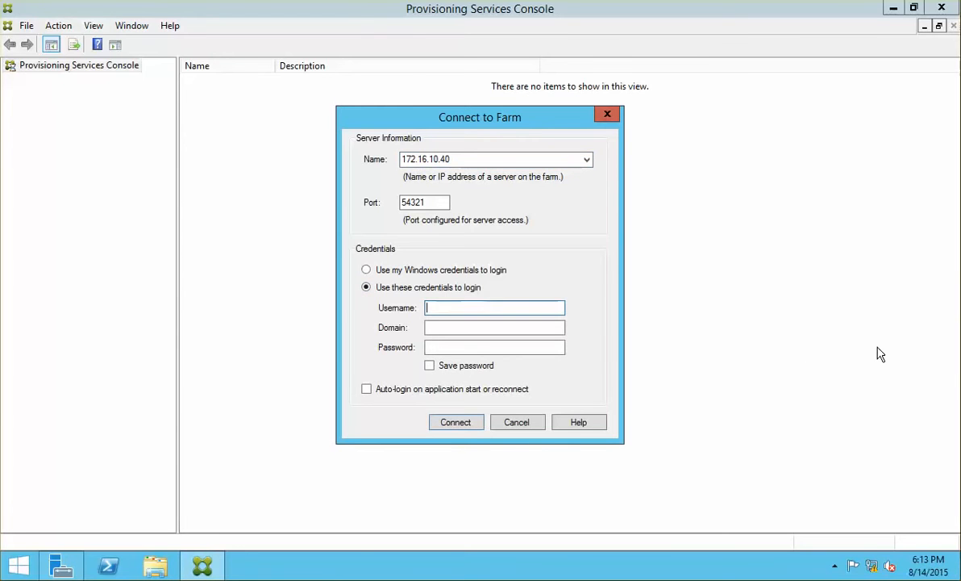
type("administrator")
key("Tab")
type("netsoft")
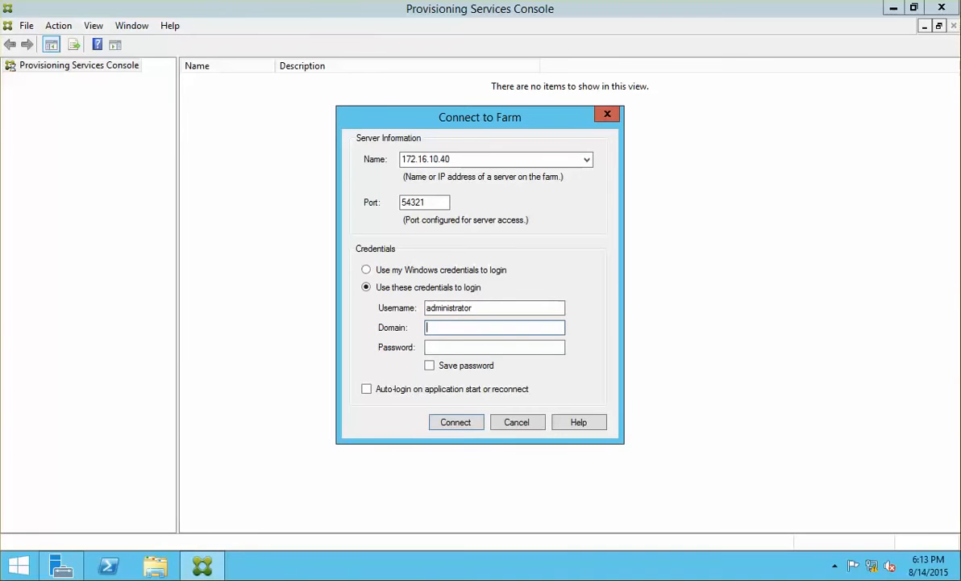
type(".internal")
key("Tab")
type("P@ssw0rd")
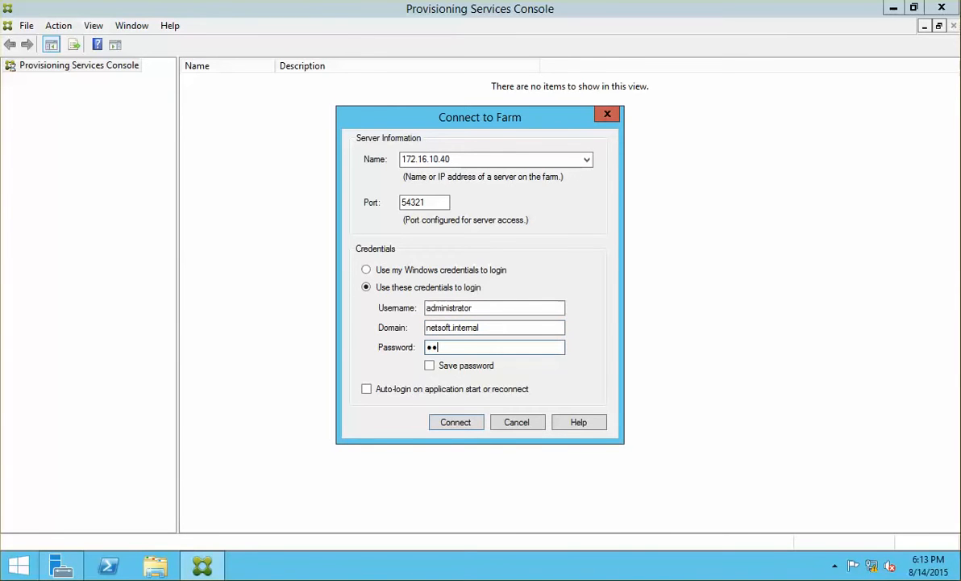
left_click(440, 365)
left_click(462, 391)
left_click(452, 422)
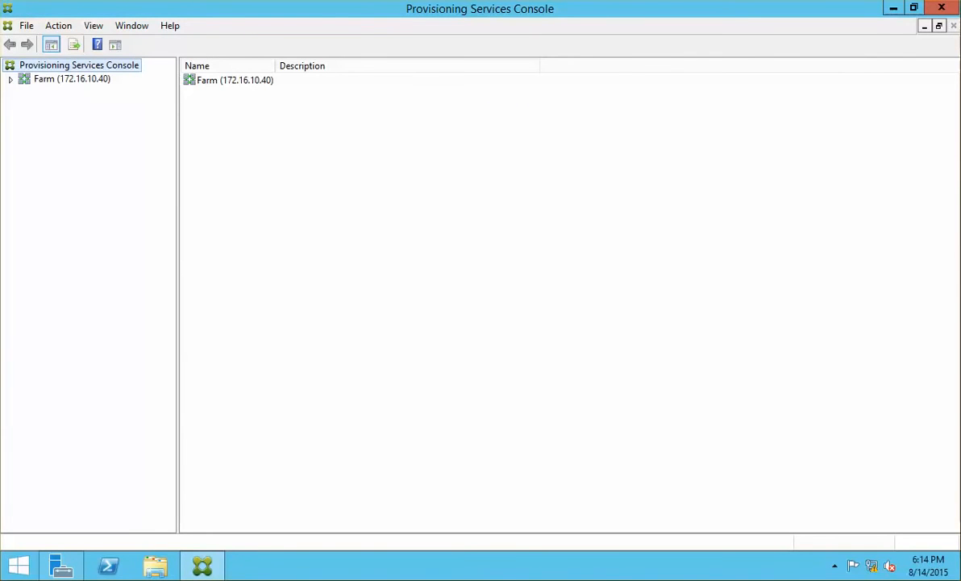
left_click(10, 79)
Expand Farm > Sites > Toronto and browse the vDisks in PVS Store 1.
left_click(24, 79)
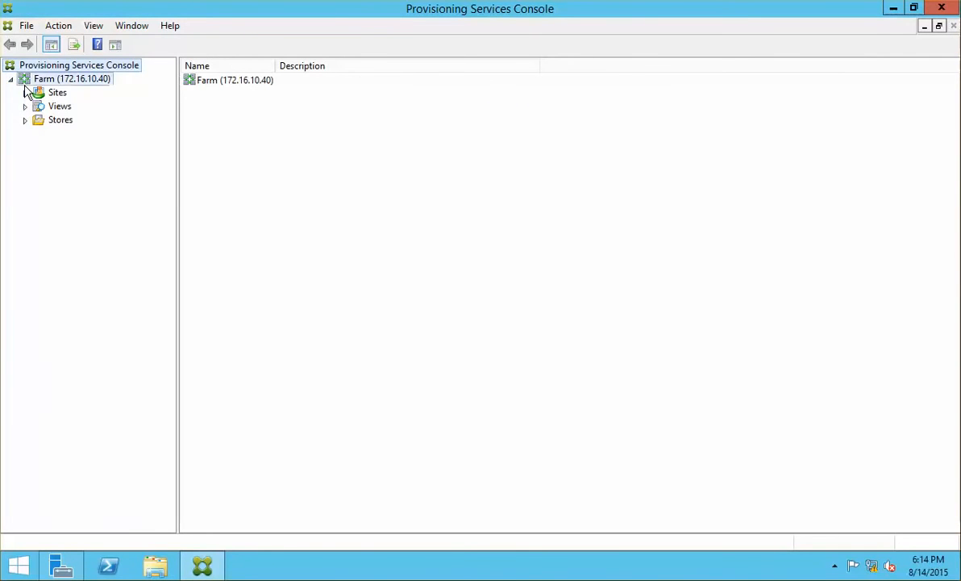
left_click(25, 93)
left_click(71, 108)
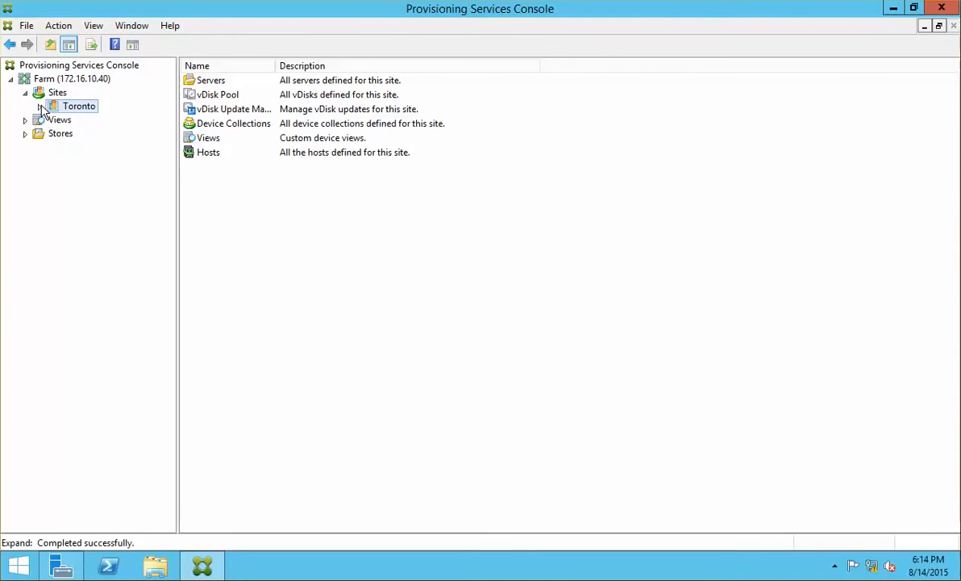
left_click(39, 107)
left_click(25, 216)
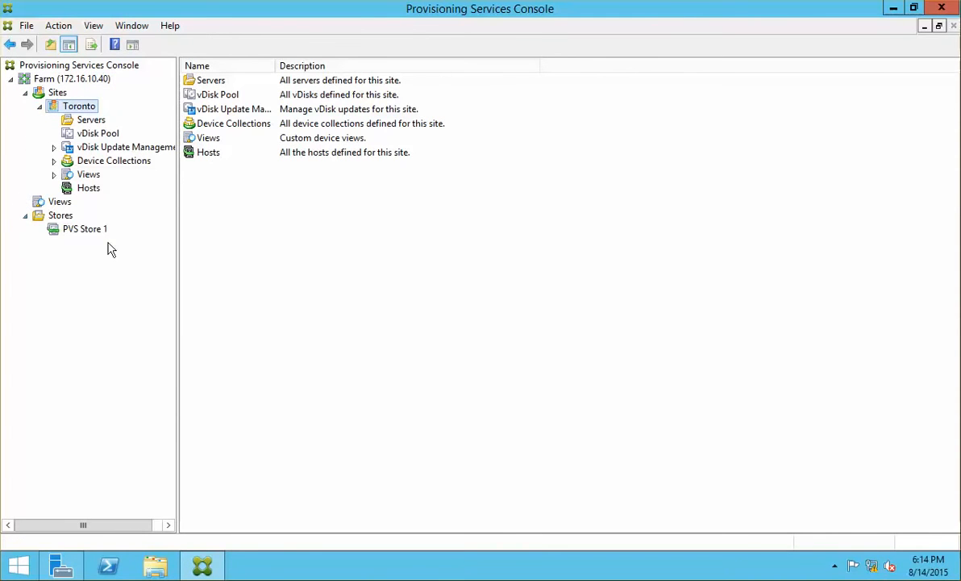
left_click(90, 228)
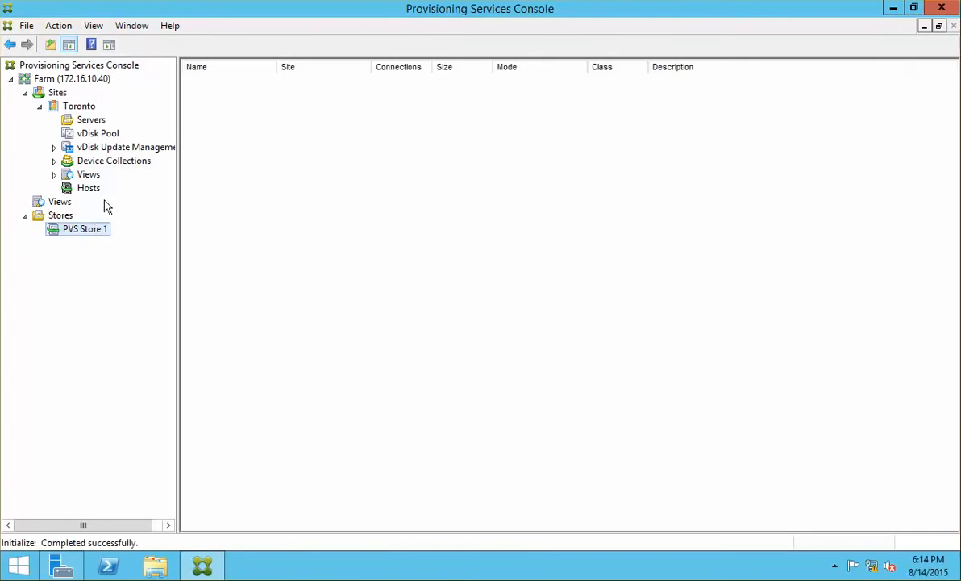
Start adding a Citrix XenServer host named XS at ncicxs01.netsoft.internal to Toronto's Hosts.
left_click(95, 194)
right_click(97, 198)
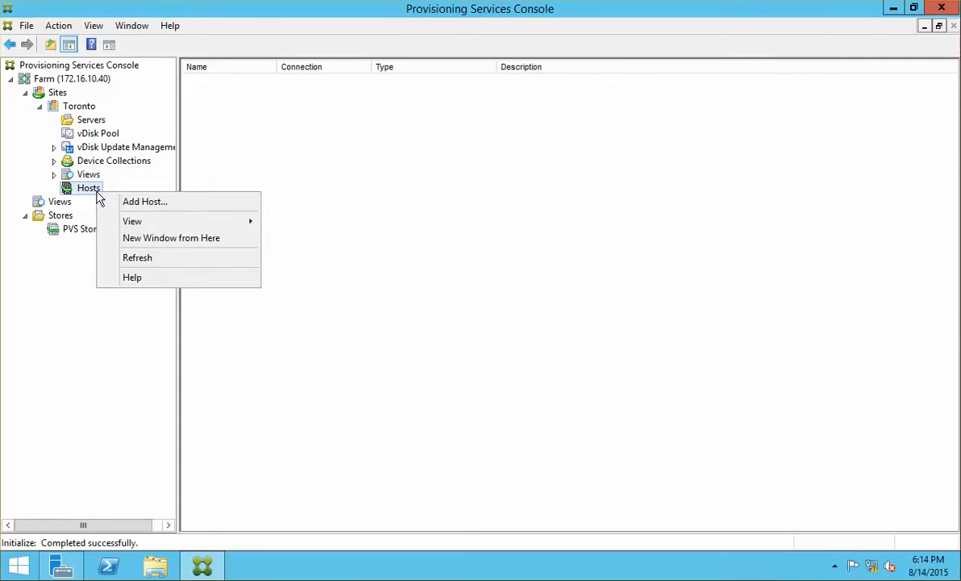
left_click(154, 203)
left_click(565, 408)
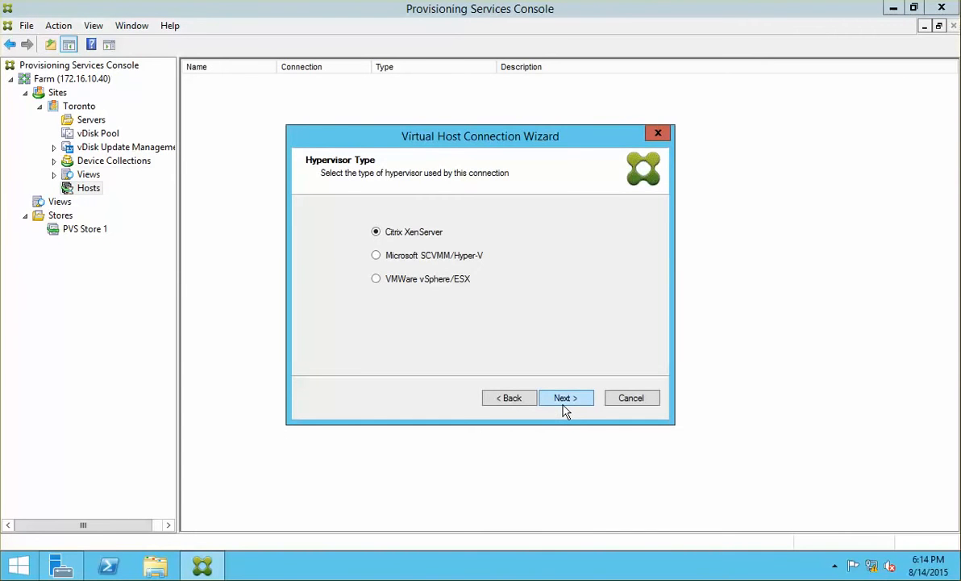
left_click(566, 403)
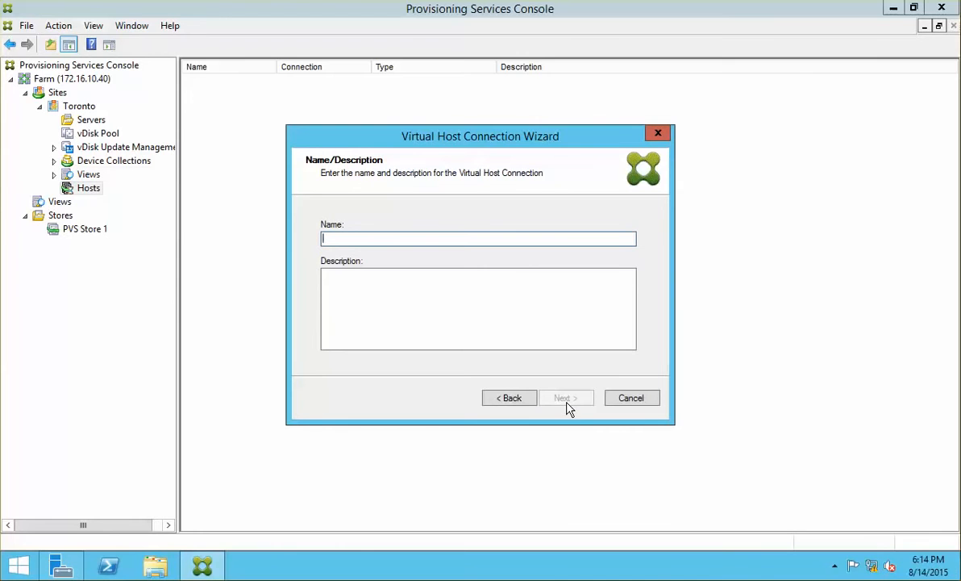
type("XS")
left_click(565, 400)
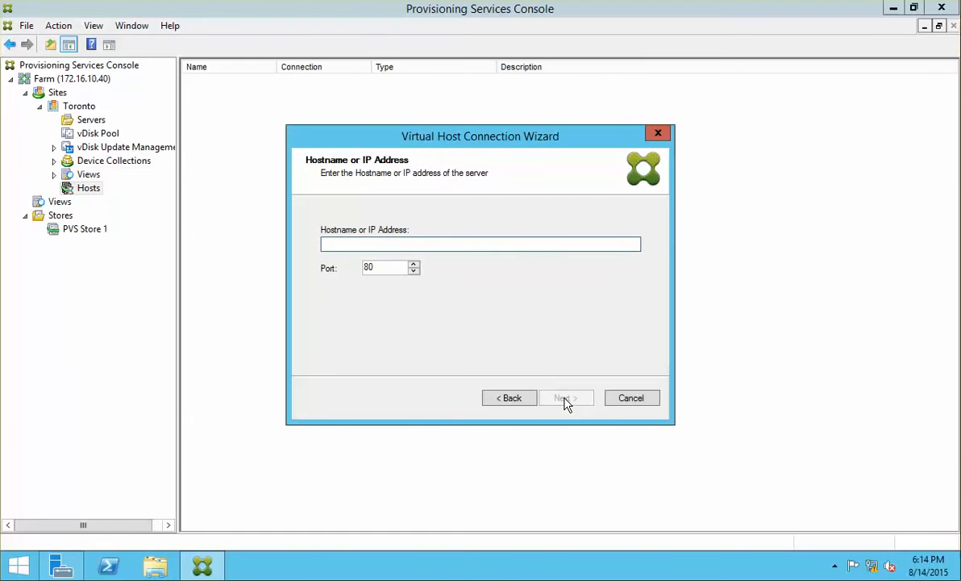
type("ncicxs01.netsoft.internal")
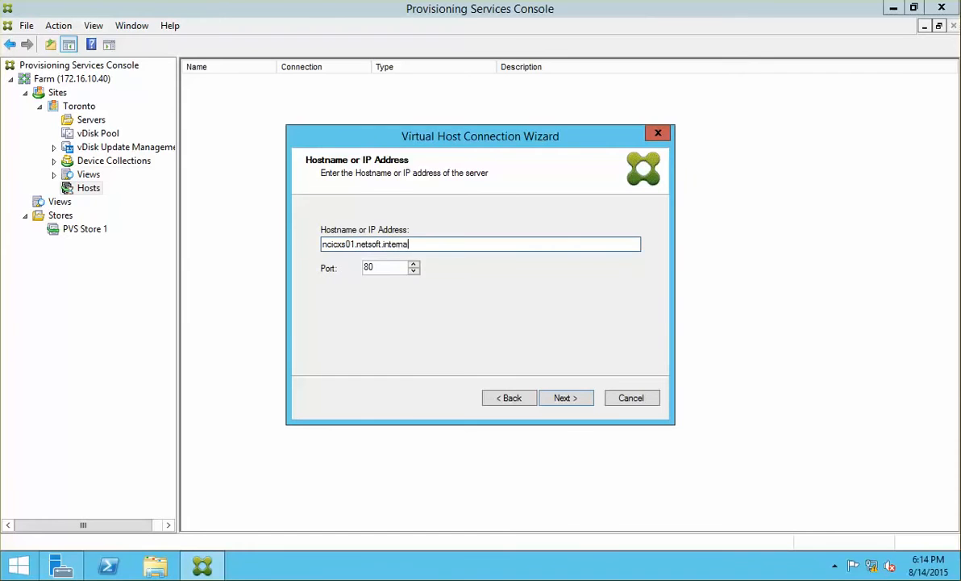
left_click(565, 397)
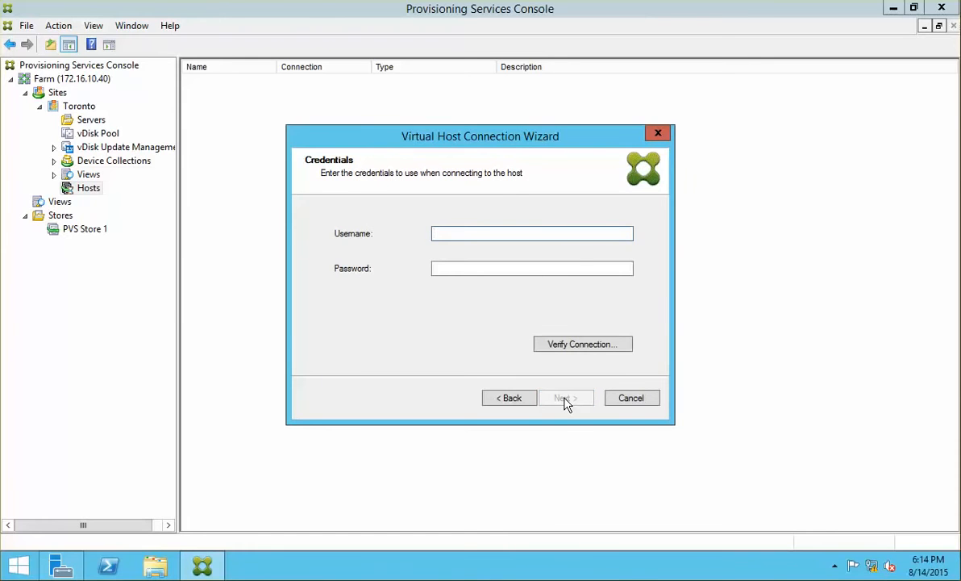
Enter the root credentials, verify the connection successfully, and finish creating the XS host.
type("root")
key("Tab")
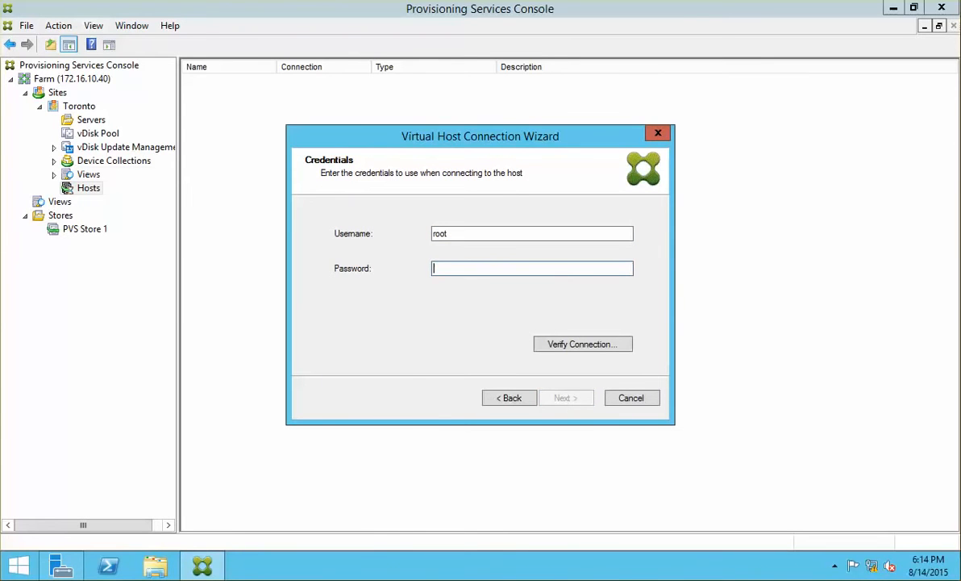
type("pa")
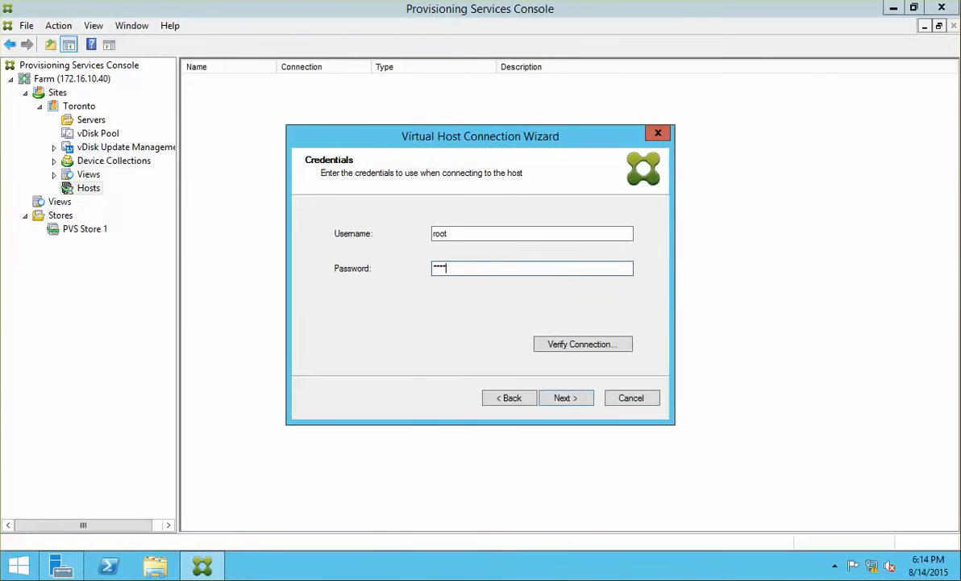
key("BackSpace")
key("BackSpace")
type("**")
left_click(564, 343)
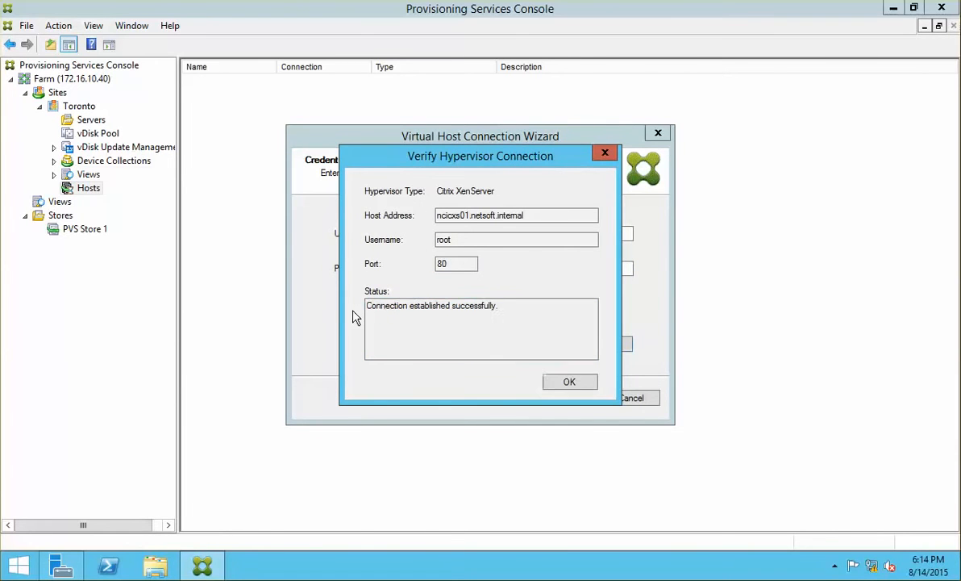
left_click(579, 385)
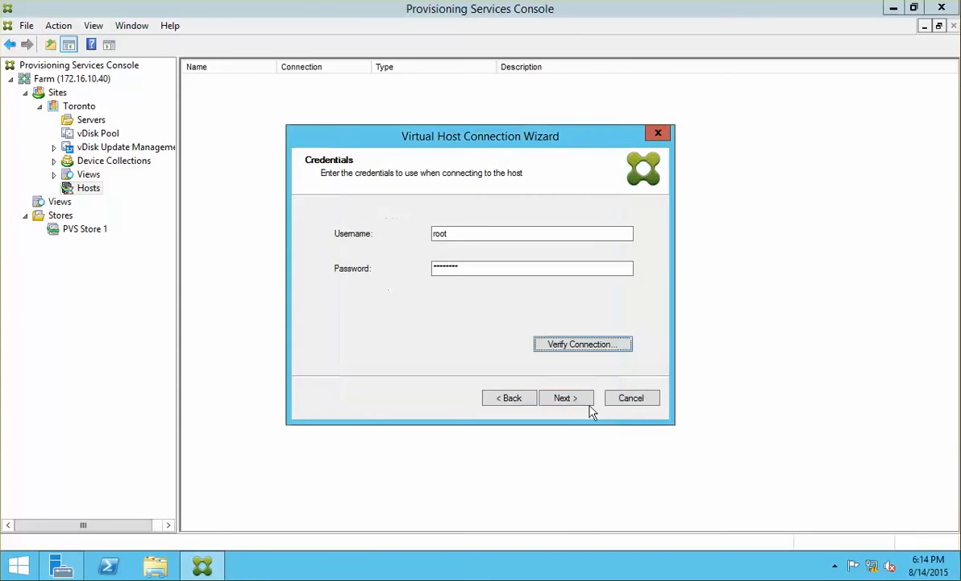
left_click(586, 402)
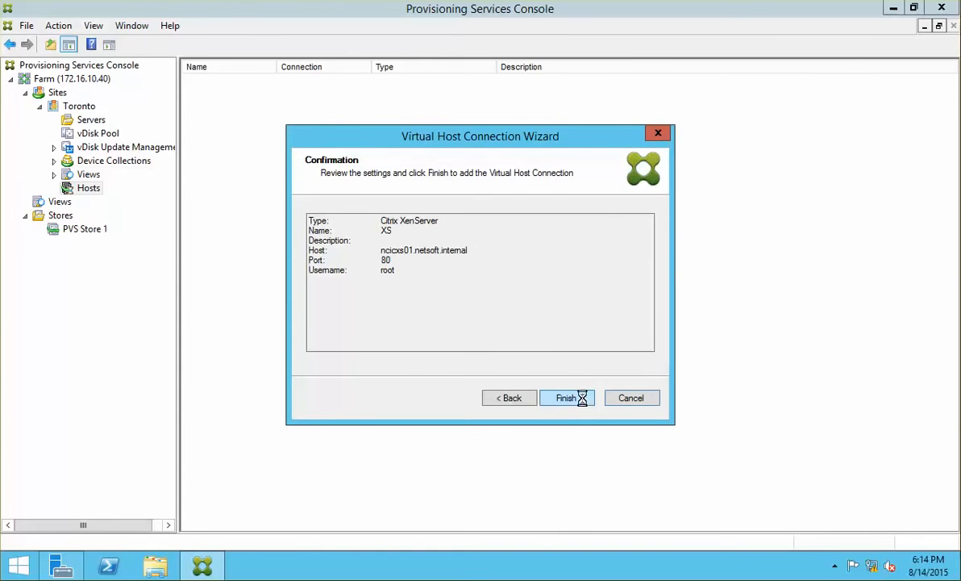
left_click(581, 400)
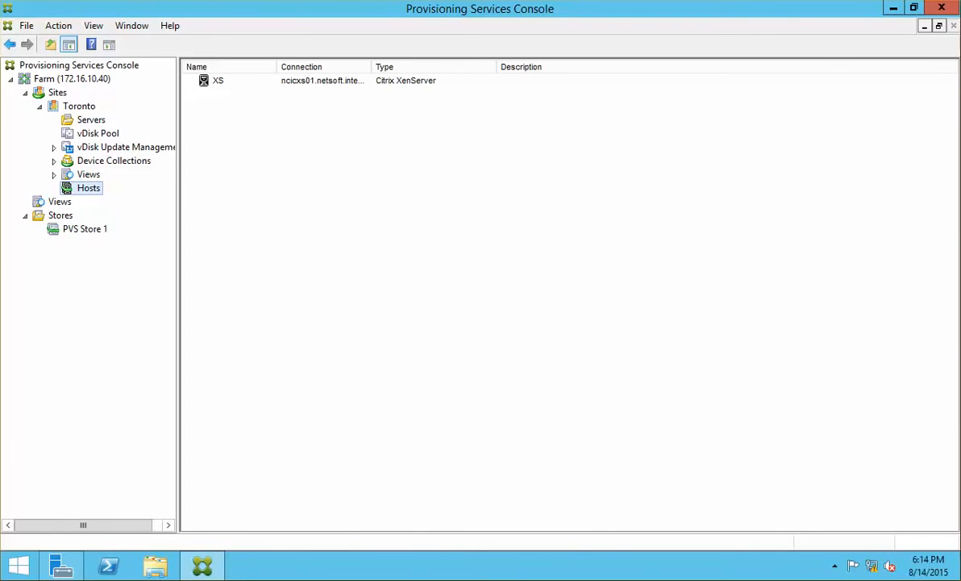
View the vDisk Pool, then expand Device Collections to show Collection and PVS VMs.
left_click(101, 134)
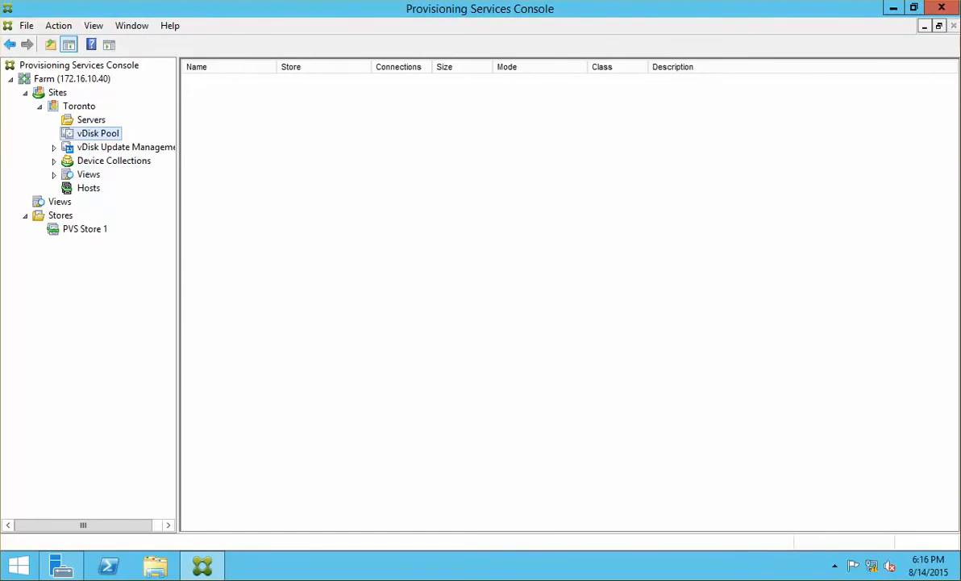
left_click(135, 161)
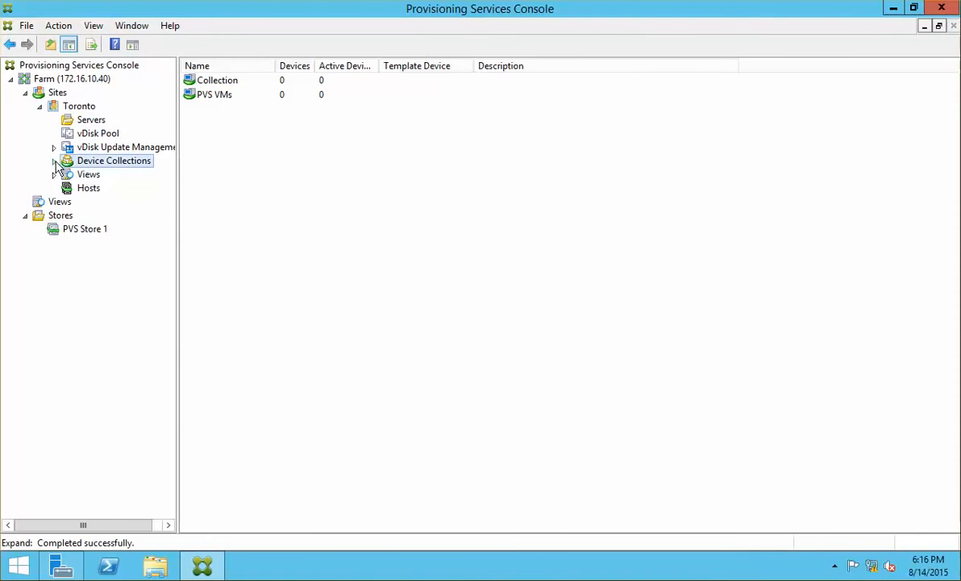
left_click(54, 161)
left_click(110, 189)
right_click(110, 194)
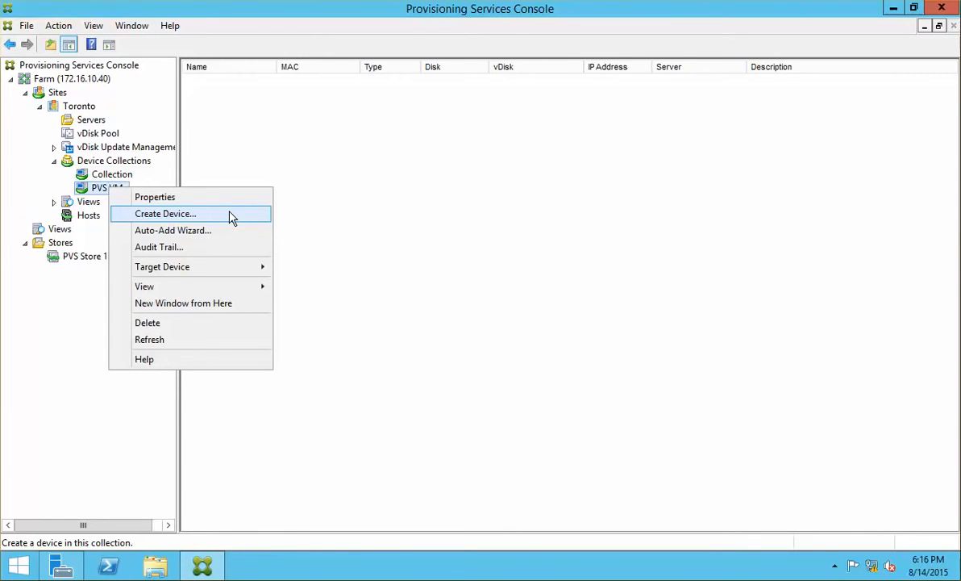
left_click(111, 176)
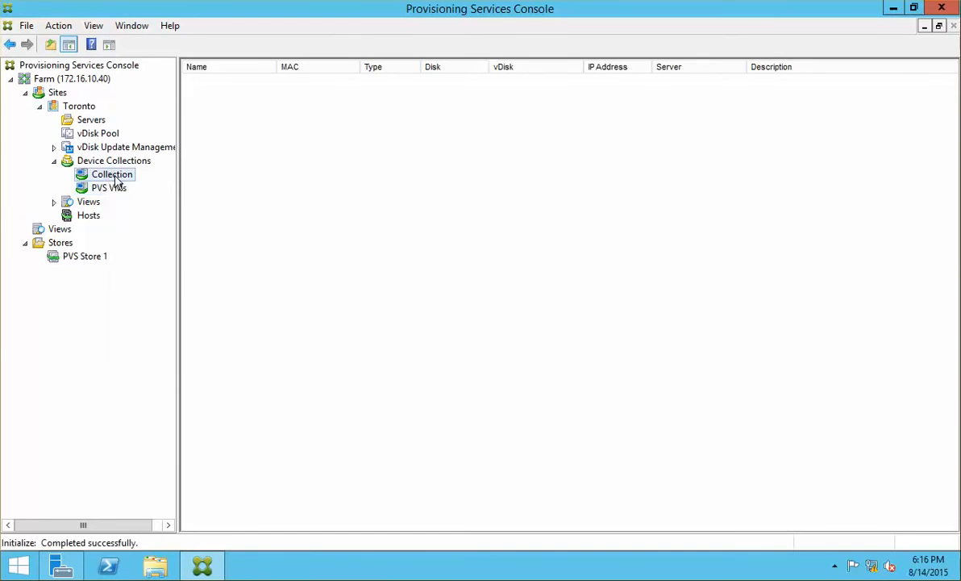
left_click(113, 188)
right_click(116, 188)
left_click(112, 164)
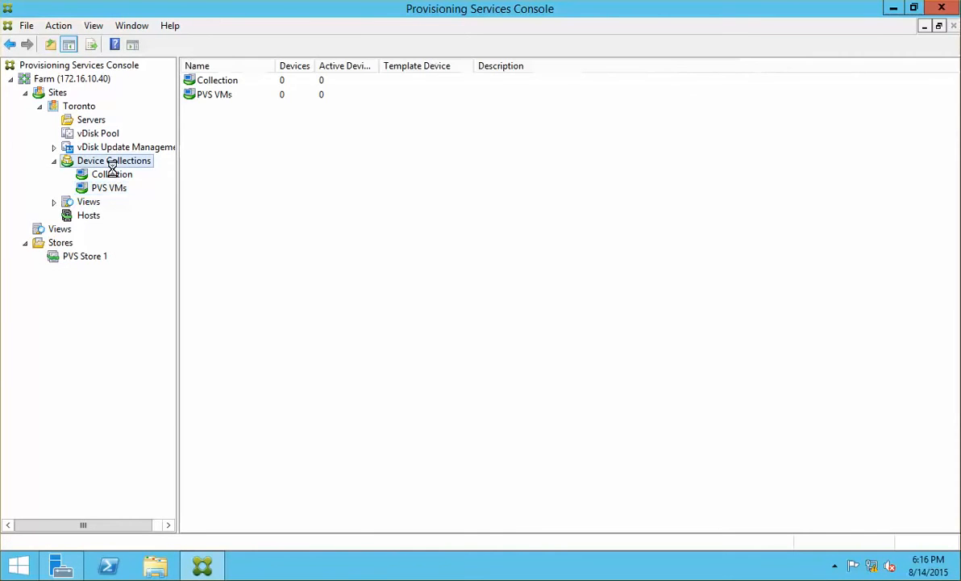
Create a new device in Collection named Win81-Gimg, pasting the copied network details into its description.
right_click(117, 167)
left_click(110, 174)
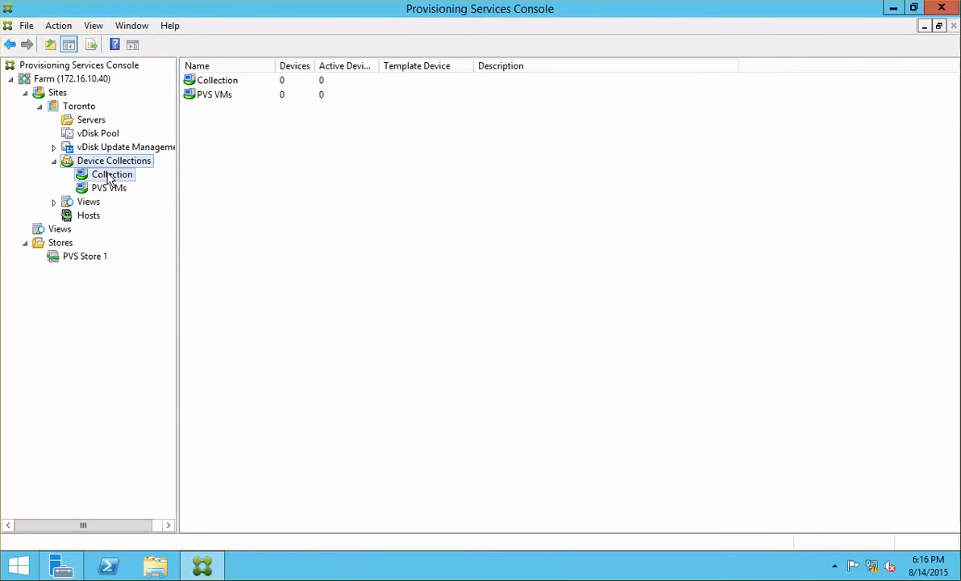
right_click(109, 174)
left_click(211, 199)
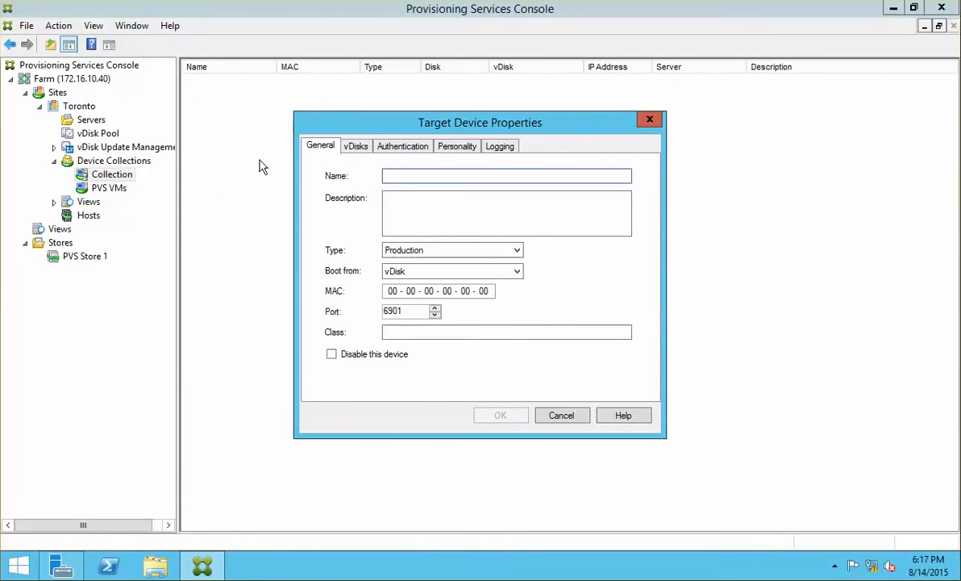
type("W")
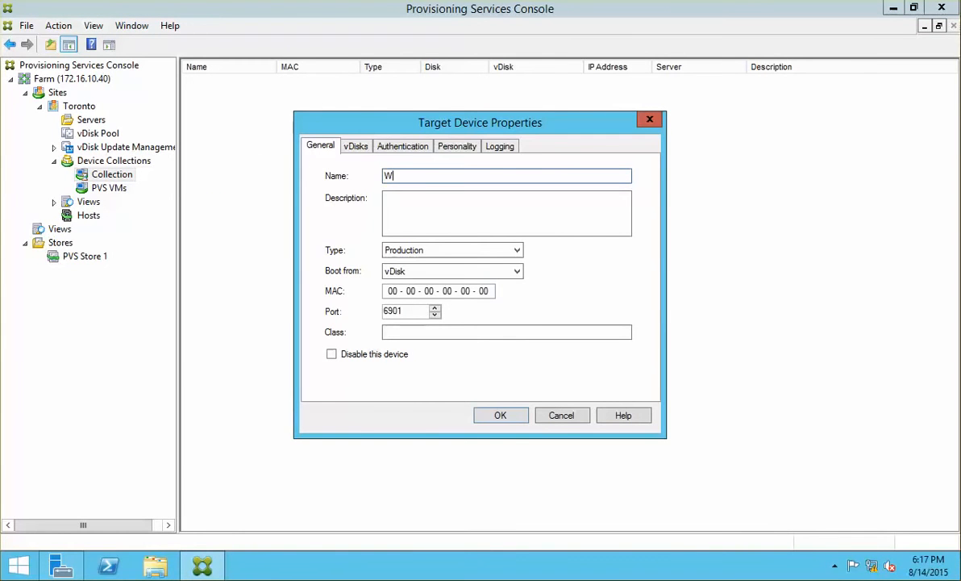
type("in81-Gimg")
left_click(400, 199)
type("26:f4:0a:18:86:c5")
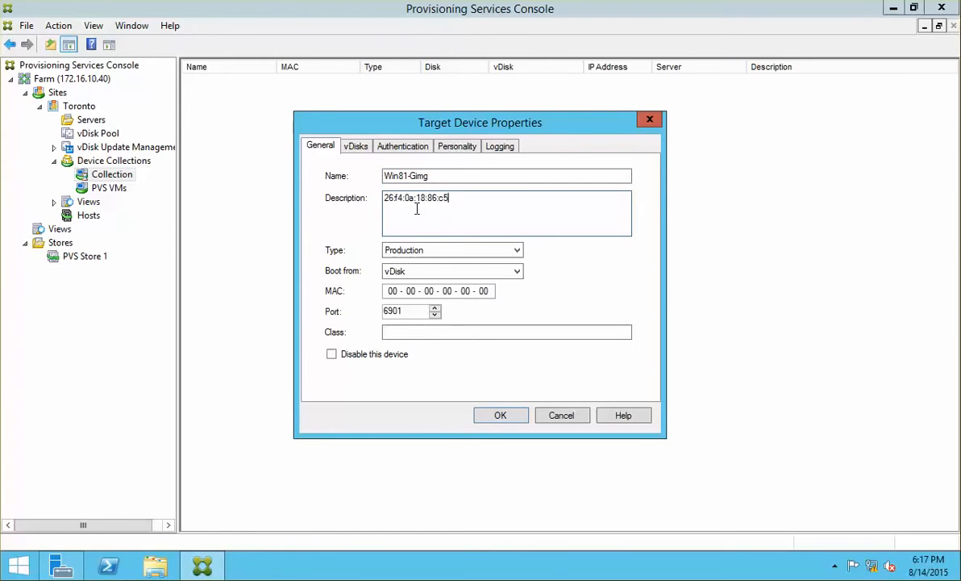
Set MAC address 26-F4-0A-18-86-C5, clear the description, and keep vDisk as the boot source.
left_click(388, 291)
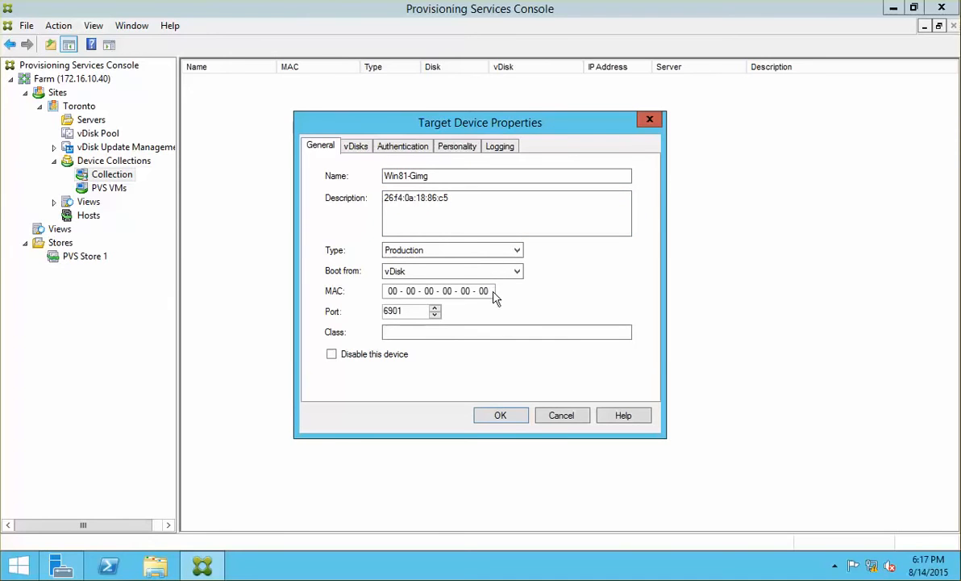
key("BackSpace")
key("BackSpace")
key("BackSpace")
key("BackSpace")
key("BackSpace")
key("BackSpace")
key("BackSpace")
key("BackSpace")
key("BackSpace")
key("BackSpace")
key("BackSpace")
type("27")
type("F")
type("4")
type("0A")
type("1")
type("886")
type("C")
type("5")
left_click_drag(457, 199, 352, 191)
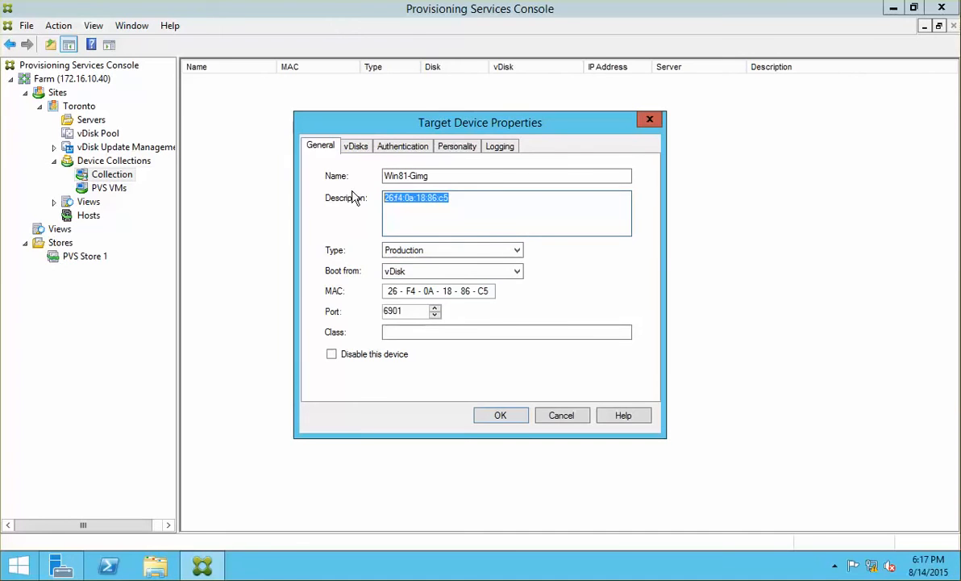
key("Delete")
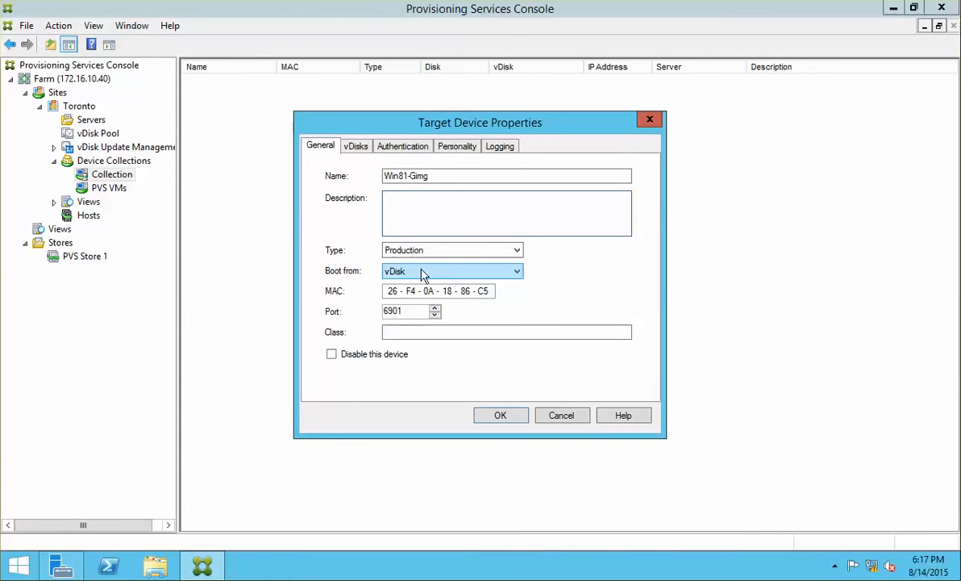
left_click(435, 272)
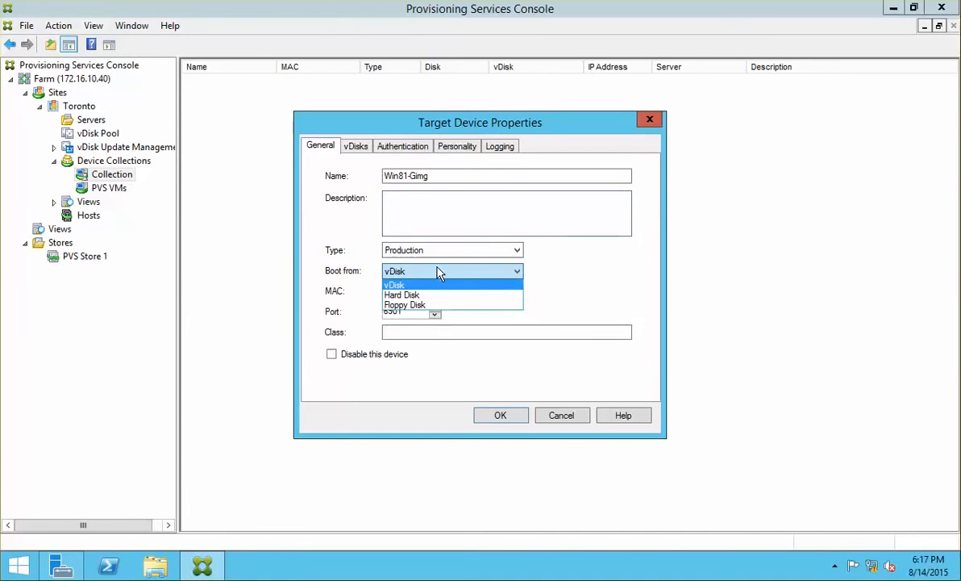
left_click(565, 275)
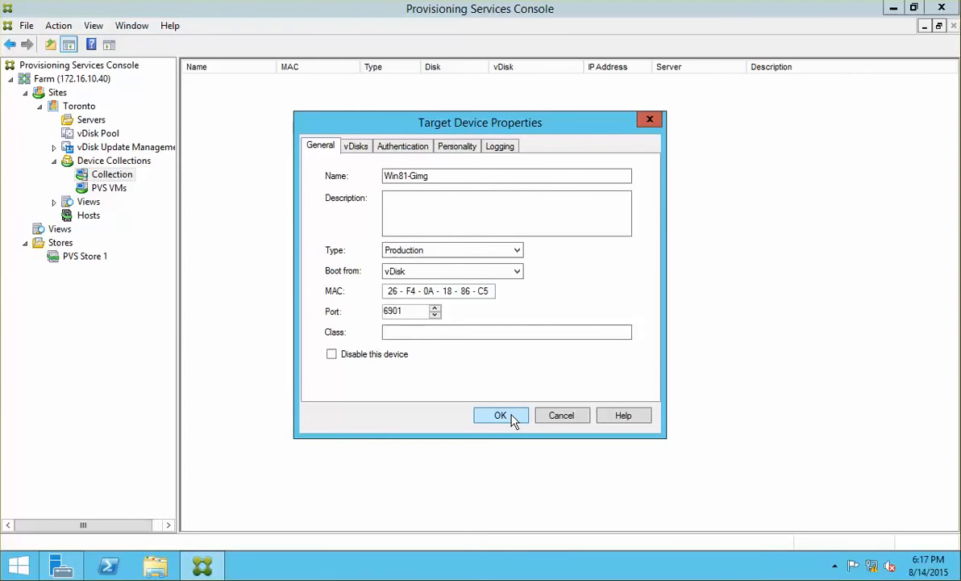
left_click(357, 149)
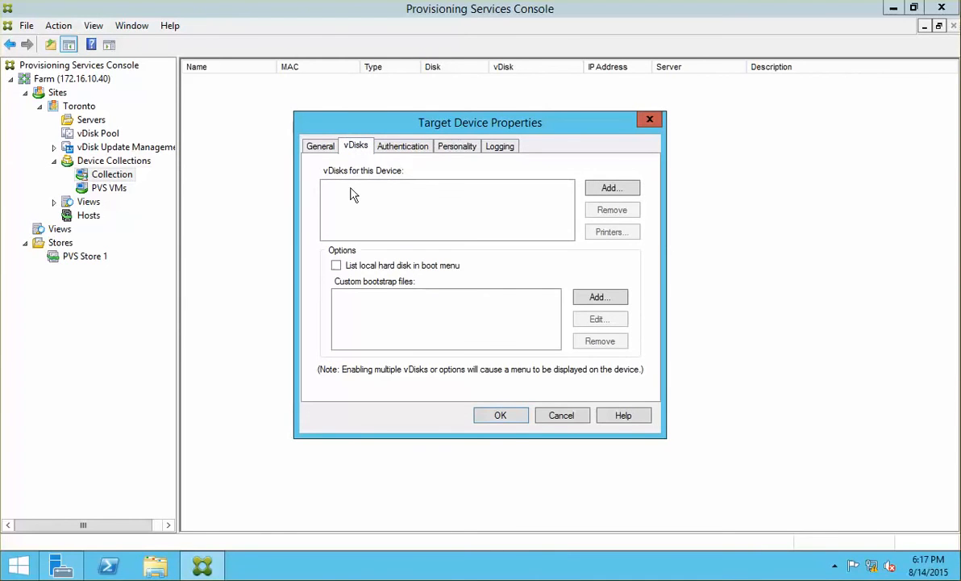
Browse PVS Store 1 vDisks on NCIPVS01 without assigning one, then save the Win81-Gimg device.
left_click(320, 149)
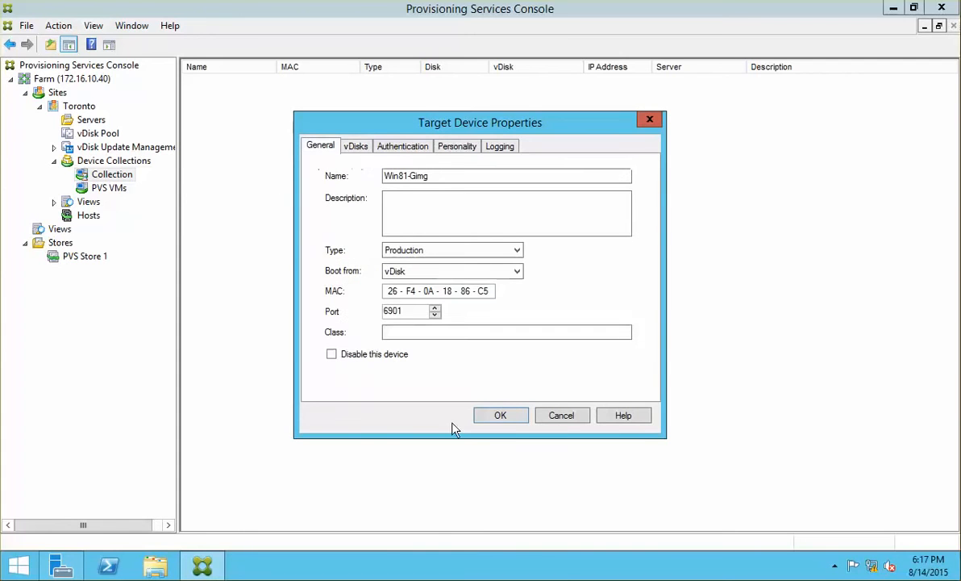
left_click(351, 146)
left_click(611, 129)
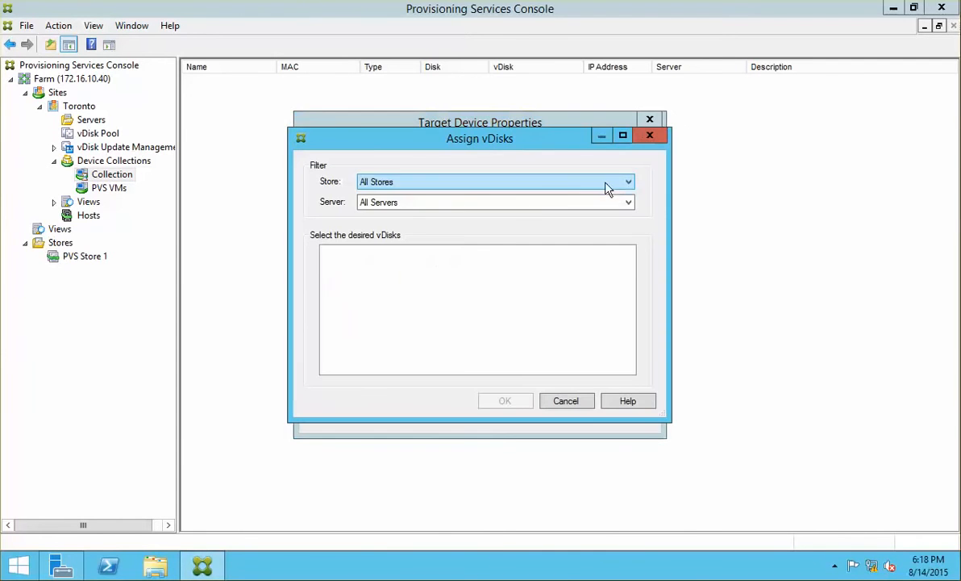
left_click(465, 183)
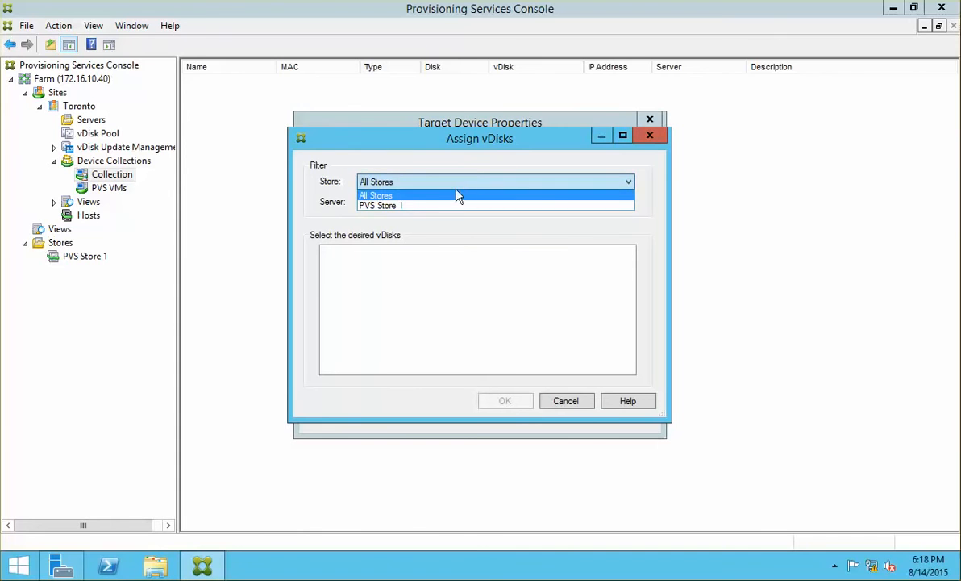
left_click(408, 207)
left_click(399, 204)
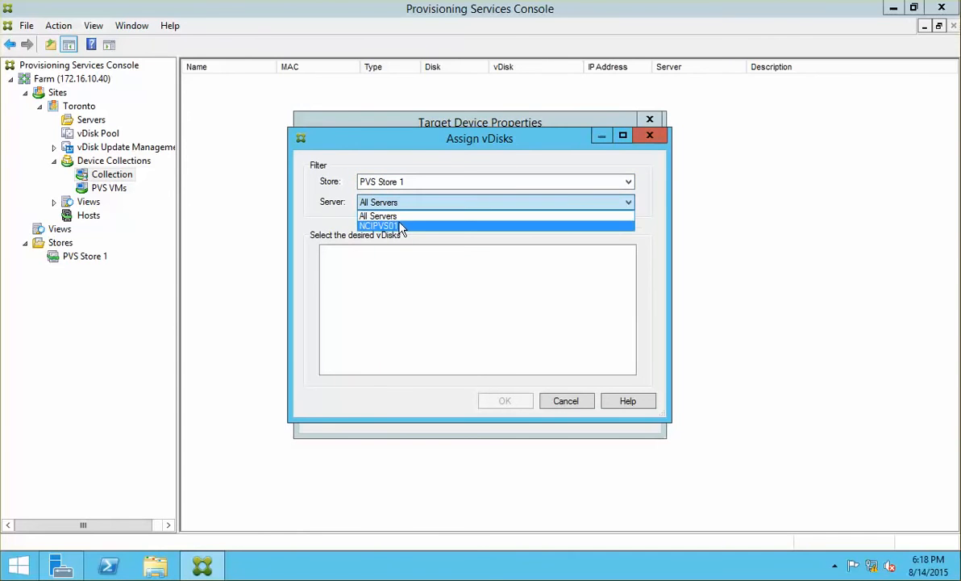
left_click(395, 225)
left_click(587, 412)
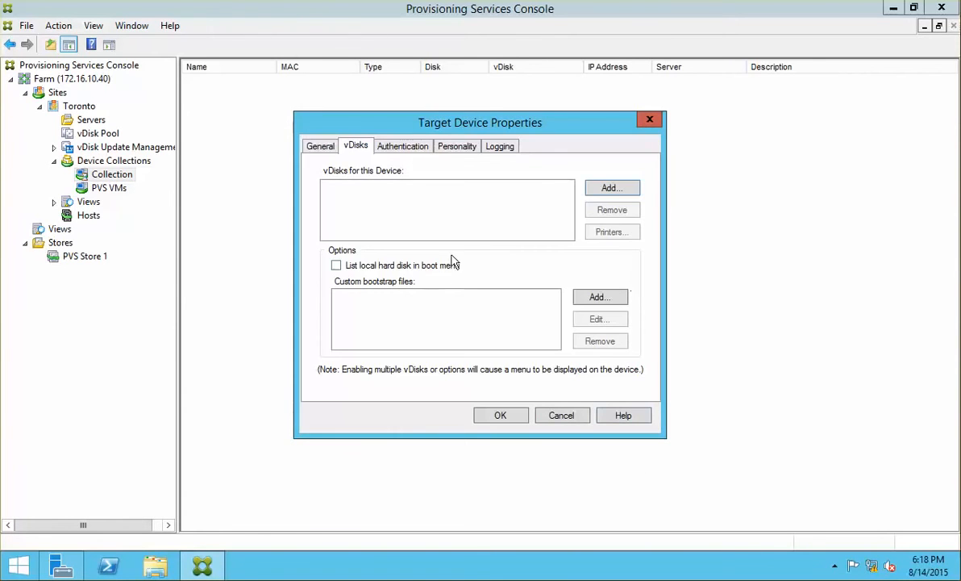
left_click(319, 147)
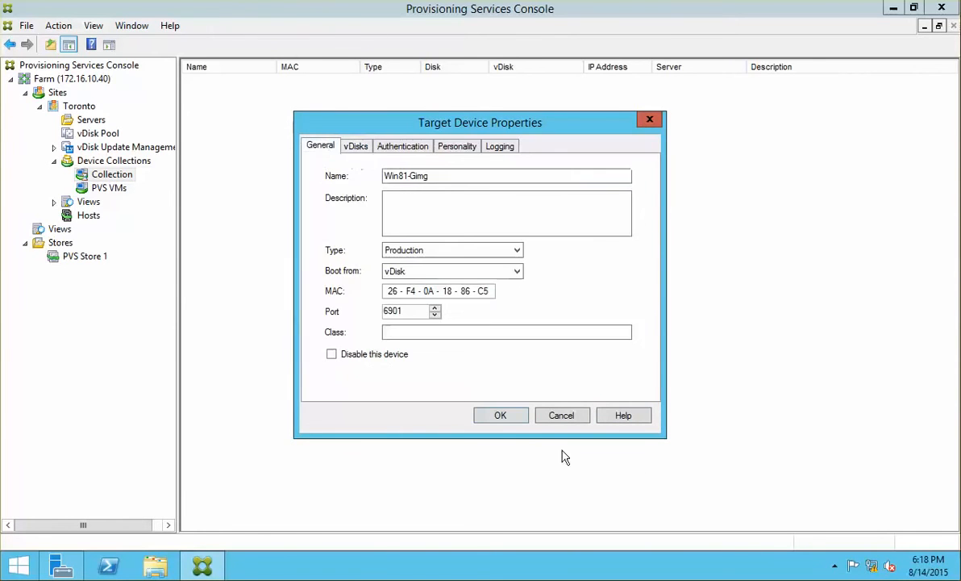
left_click(501, 416)
left_click(352, 81)
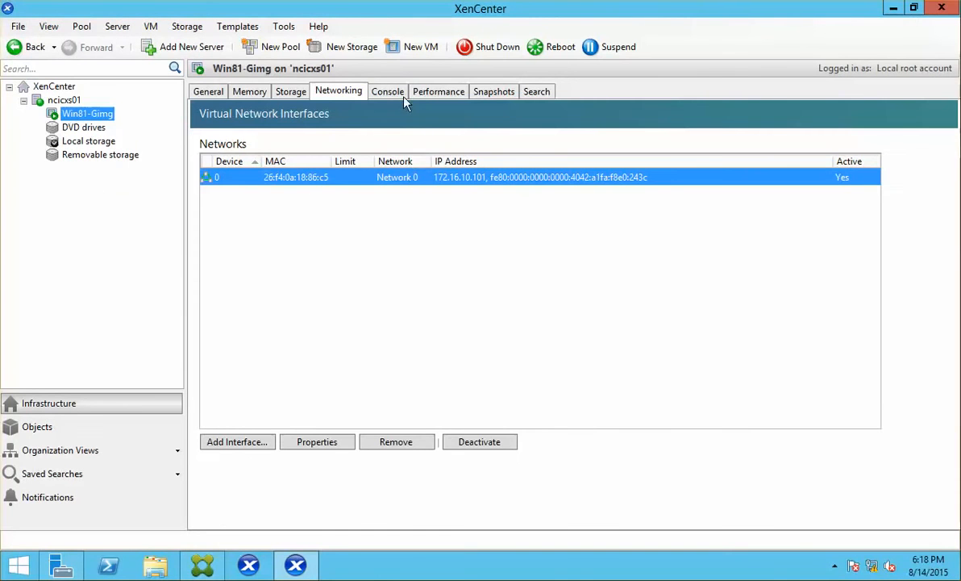
Show the Win81-Gimg VM's console in XenCenter.
left_click(388, 92)
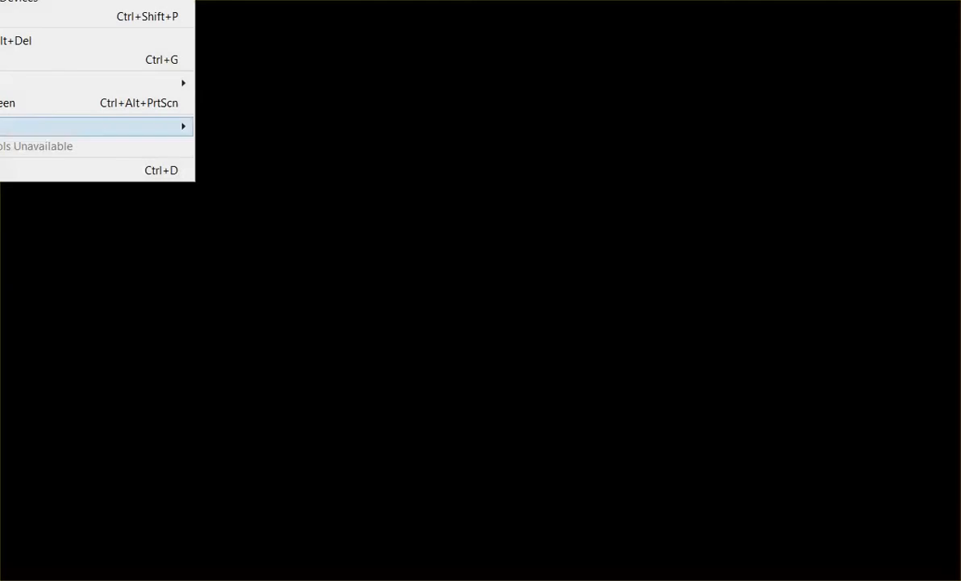
Load Citrix PVS 7.6.iso into the XenServer host VM's CD/DVD (IDE) drive in VM Settings.
key("Down")
key("Return")
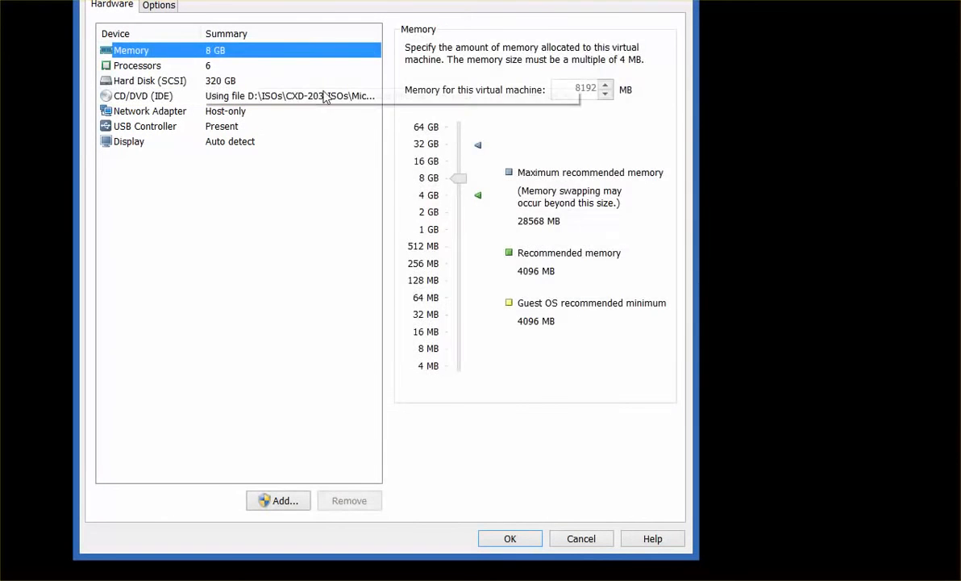
left_click(325, 95)
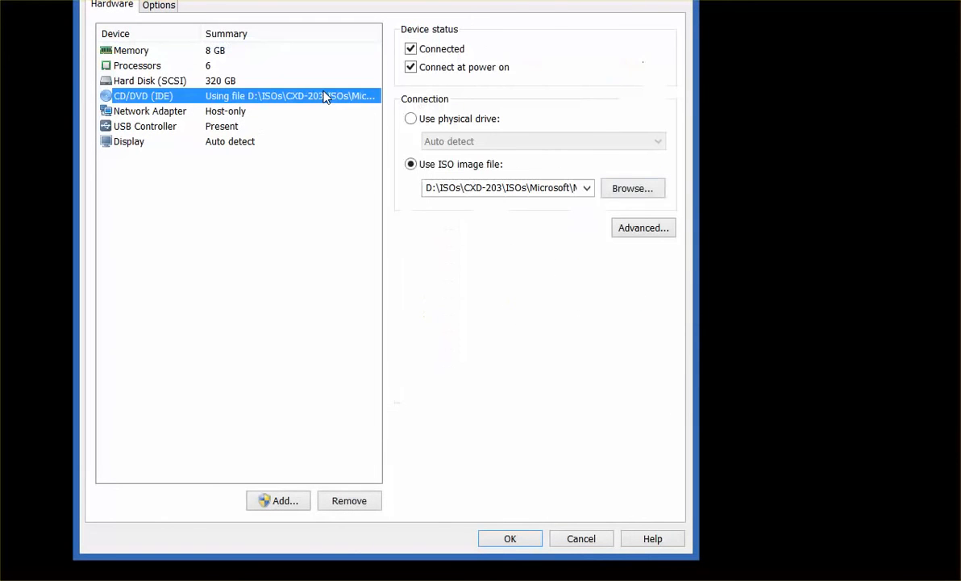
left_click(587, 188)
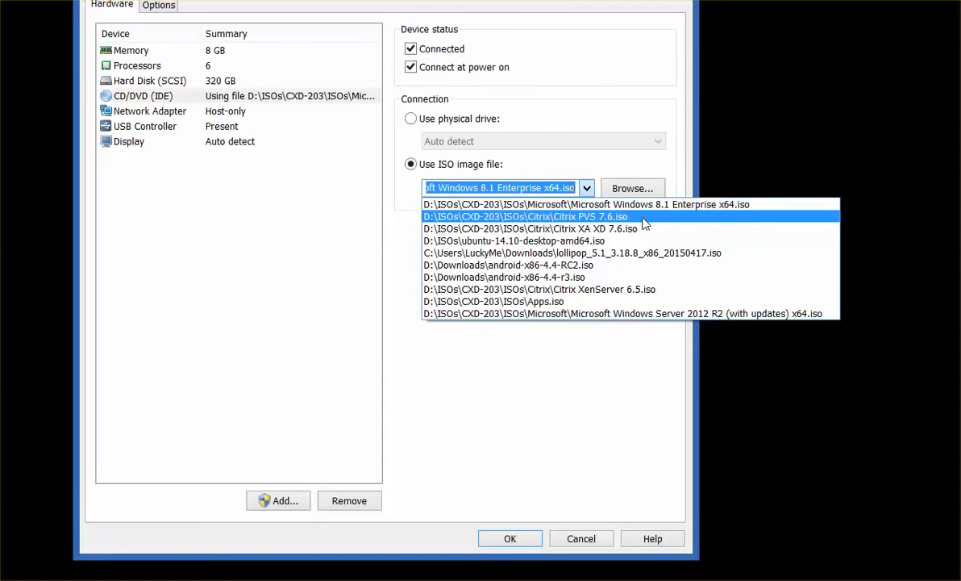
left_click(644, 218)
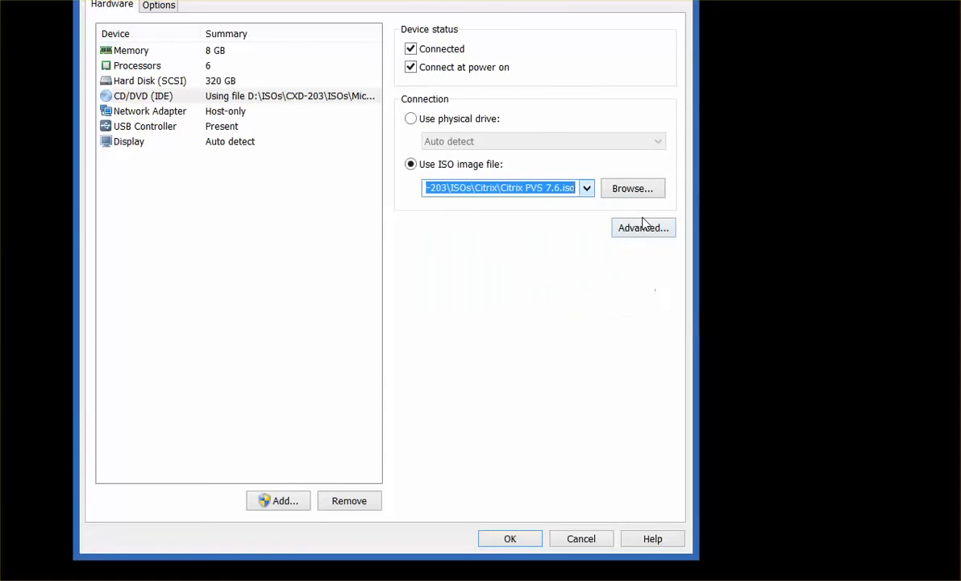
left_click(495, 540)
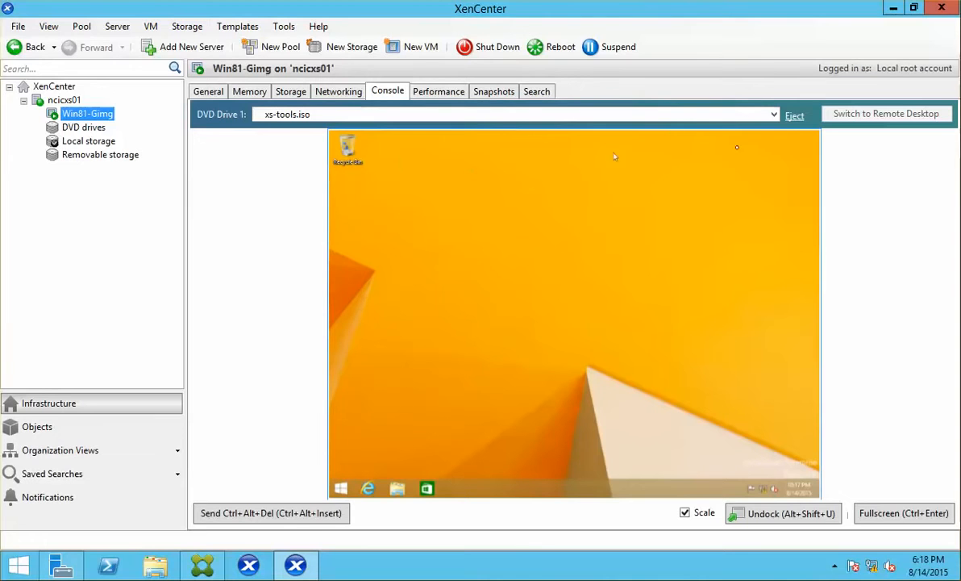
Eject xs-tools.iso, attach DVD drive 0 on ncicxs01, and open This PC in the VM.
left_click(796, 118)
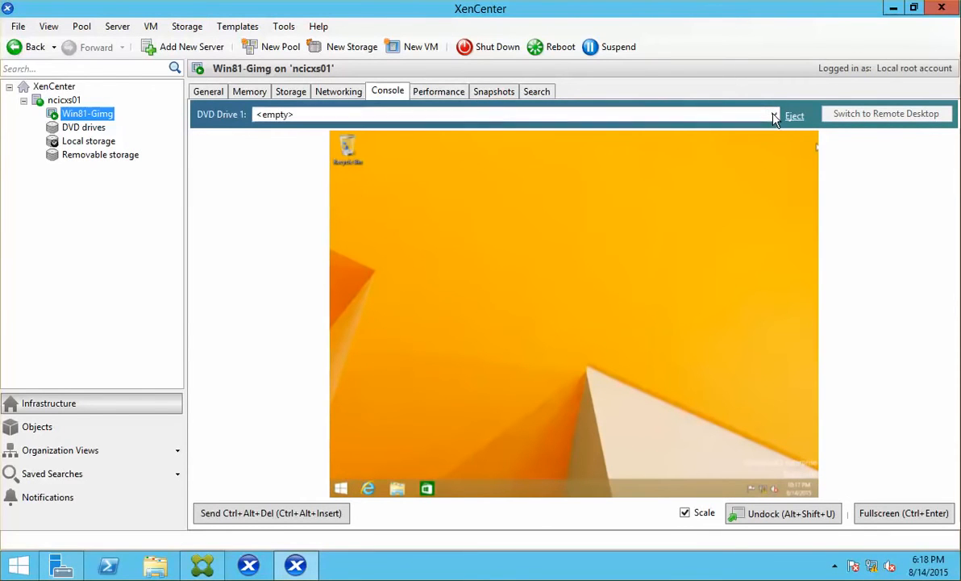
left_click(774, 115)
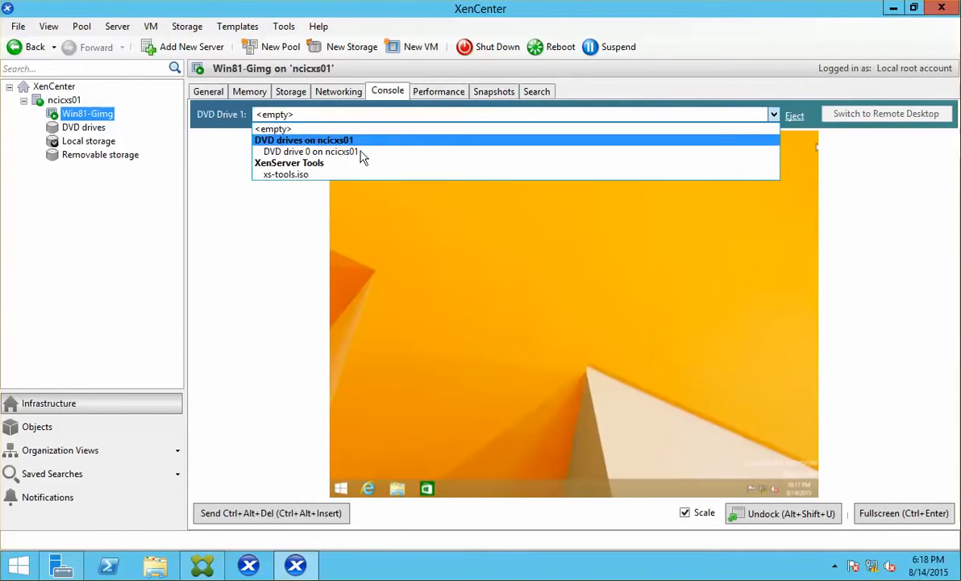
left_click(334, 151)
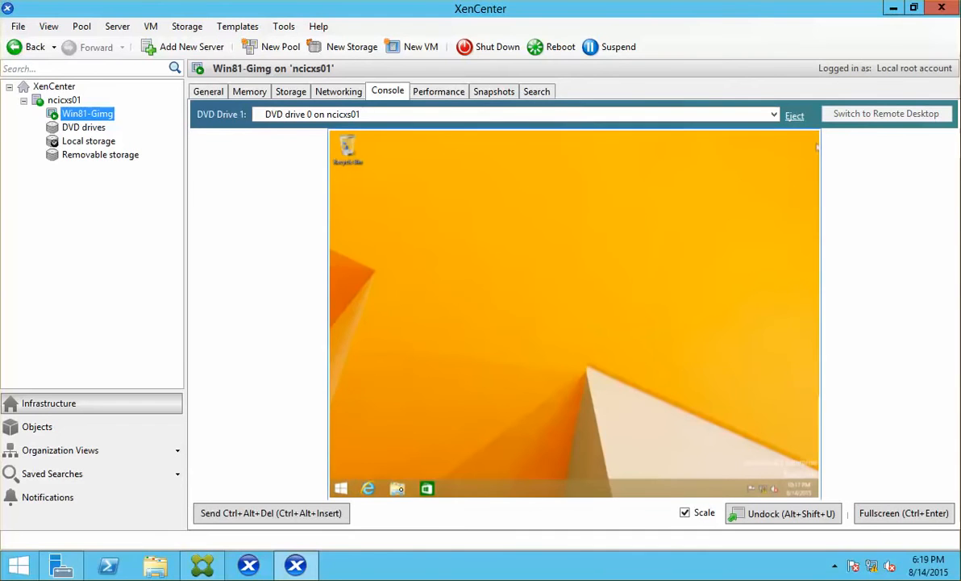
left_click(402, 491)
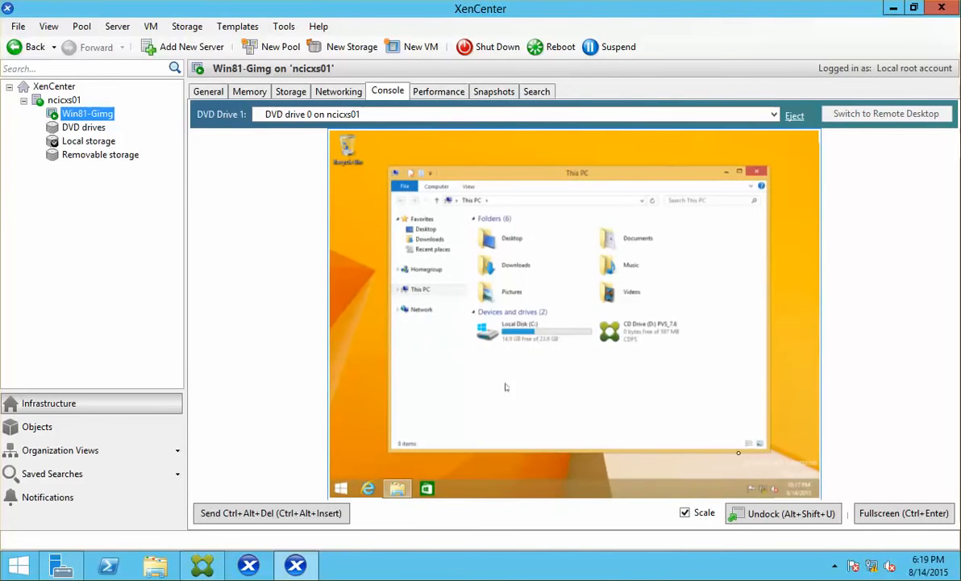
Run the PVS_7.6 disc's autorun in full screen and choose Target Device Installation.
left_click(893, 517)
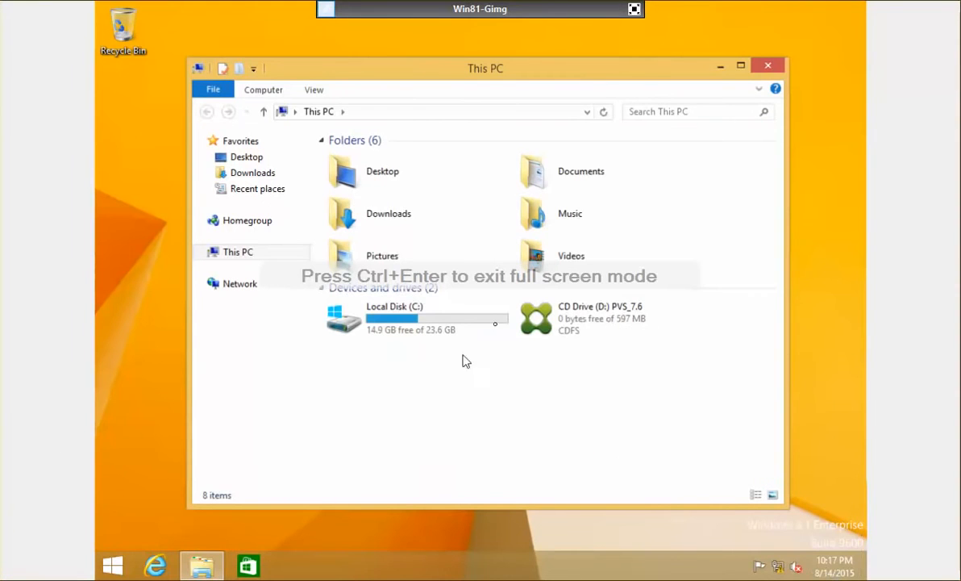
left_click(576, 325)
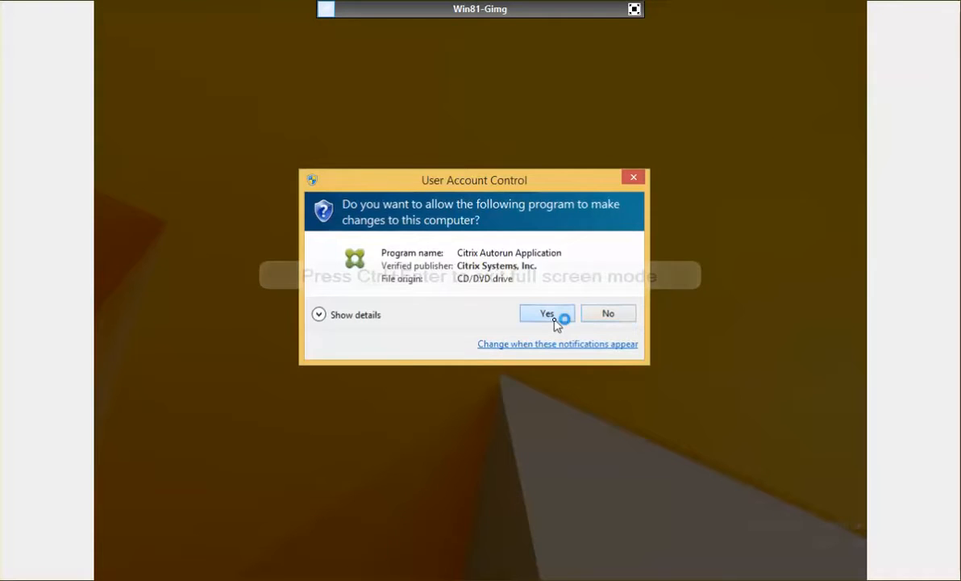
left_click(548, 313)
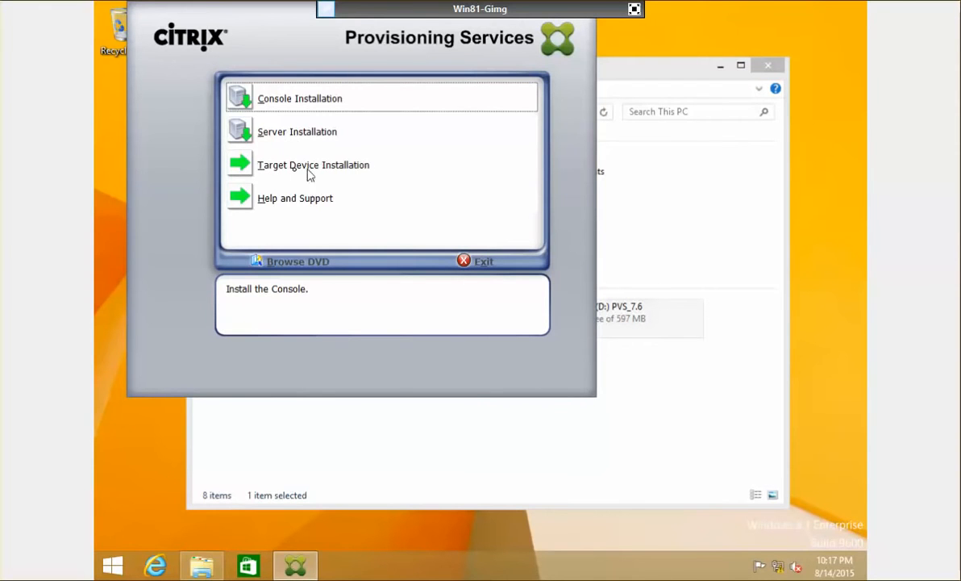
left_click(295, 174)
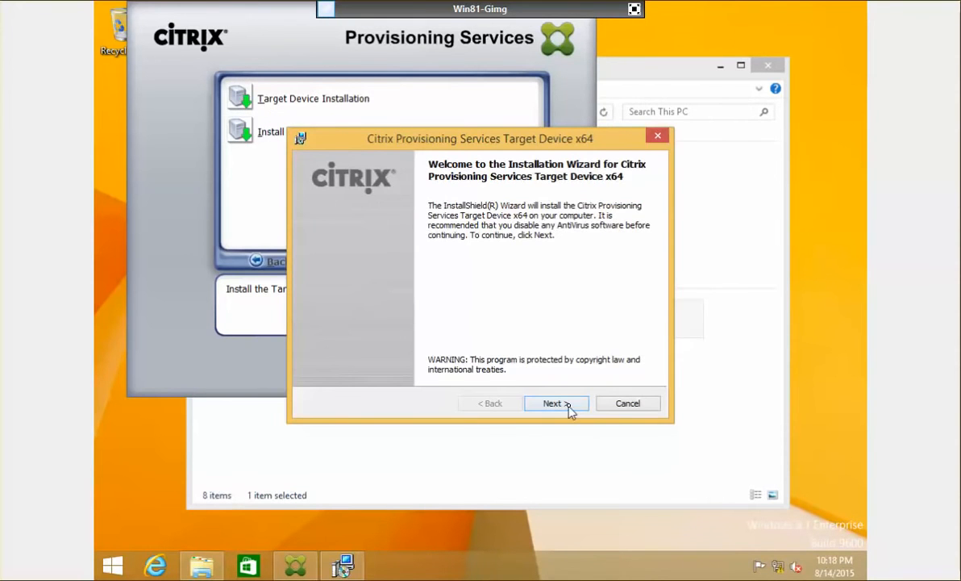
Accept the licence, fill in the customer information, keep the default folder and install.
left_click(568, 407)
left_click(306, 349)
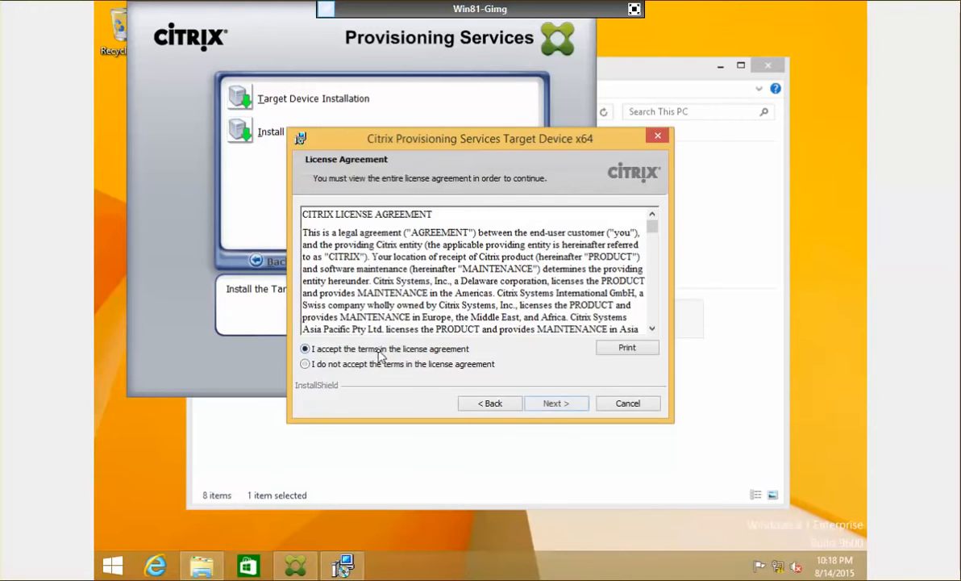
left_click(555, 403)
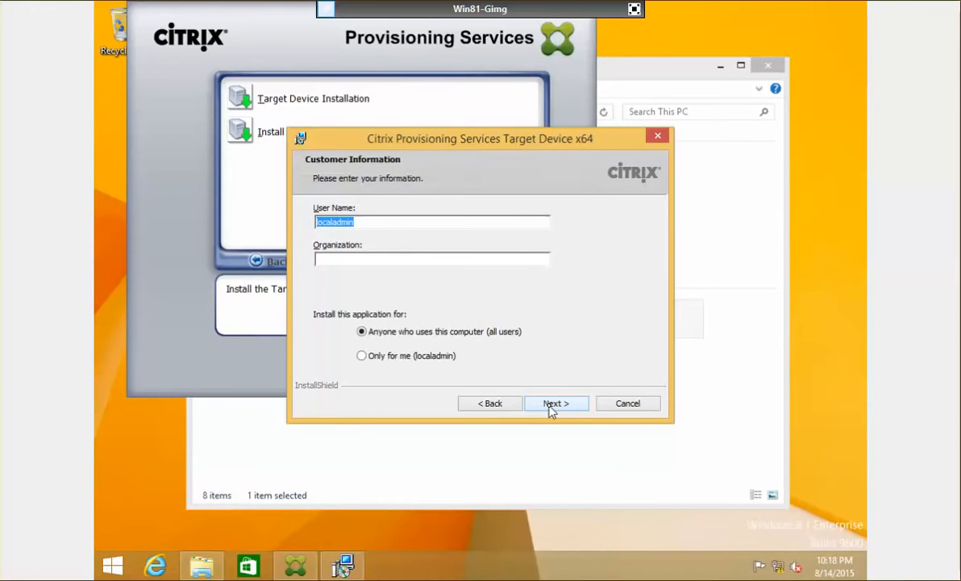
type("A")
type("N")
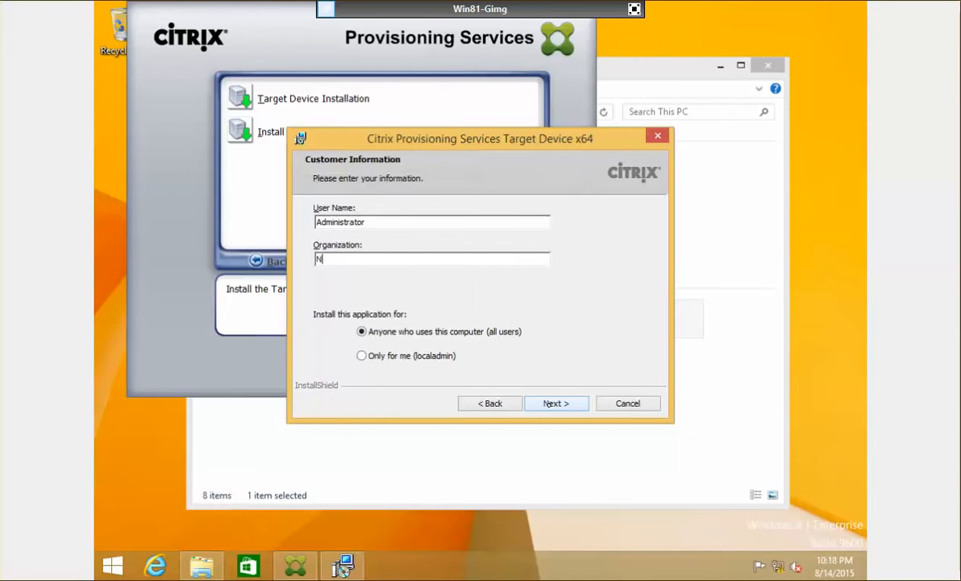
type("etosoft")
left_click(549, 405)
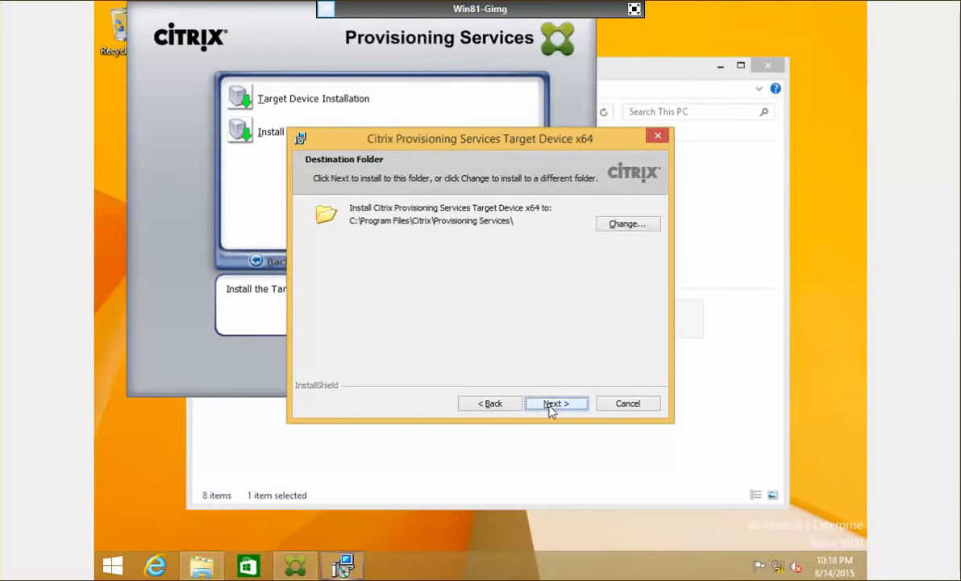
left_click(549, 405)
left_click(549, 404)
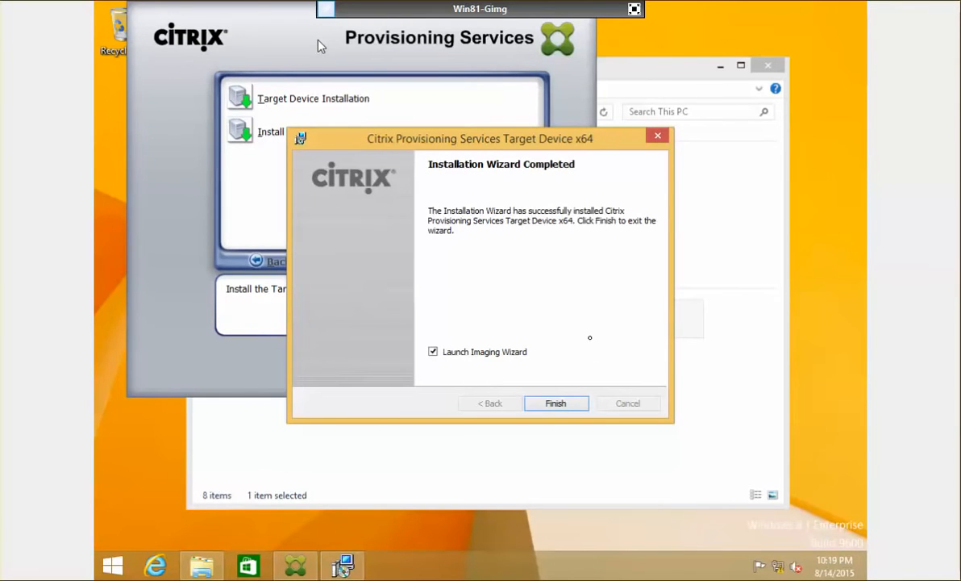
Launch the Imaging Wizard and connect to farm server 172.16.10 as administrator with the account password.
left_click(568, 404)
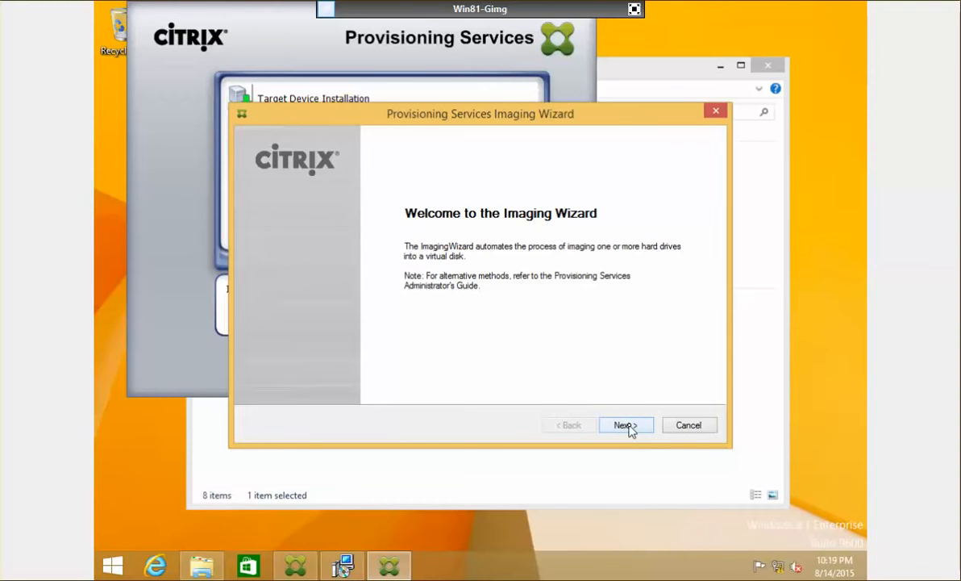
left_click(630, 429)
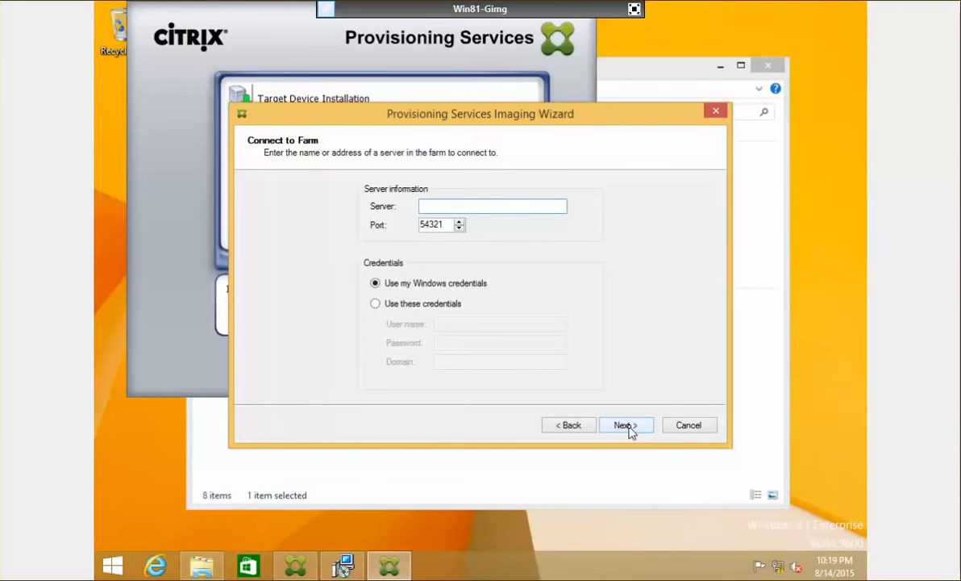
type("172.16.10.40")
left_click(376, 304)
left_click(482, 321)
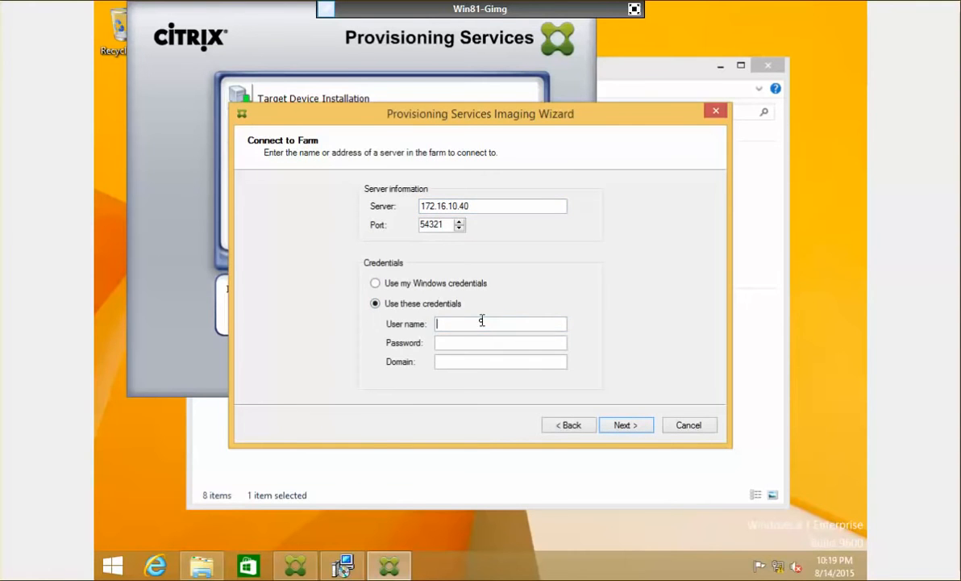
type("administrator")
key("Tab")
key("Tab")
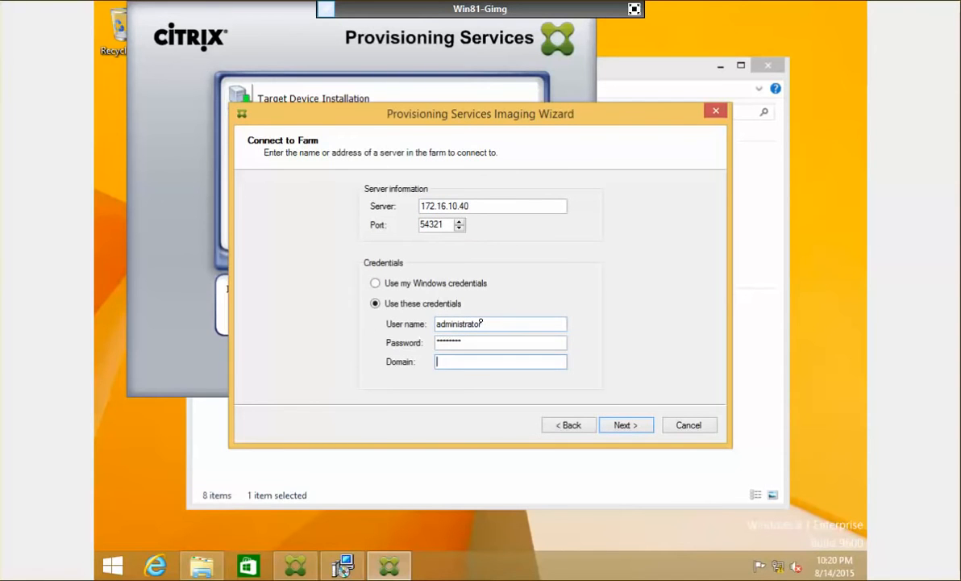
type("netsoft")
key("Return")
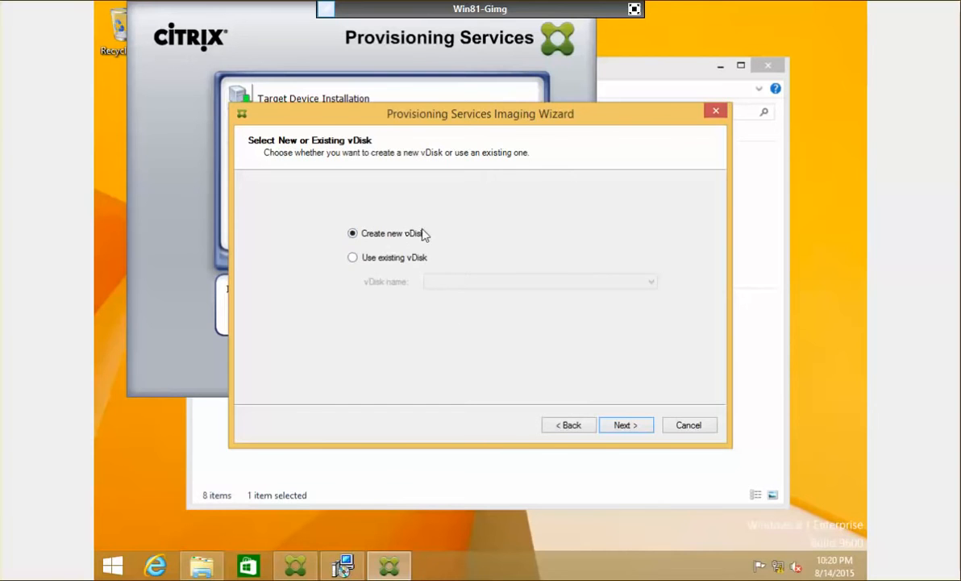
Create a new Dynamic vDisk named Master, keeping volume licensing None and the default volume sizes.
left_click(635, 426)
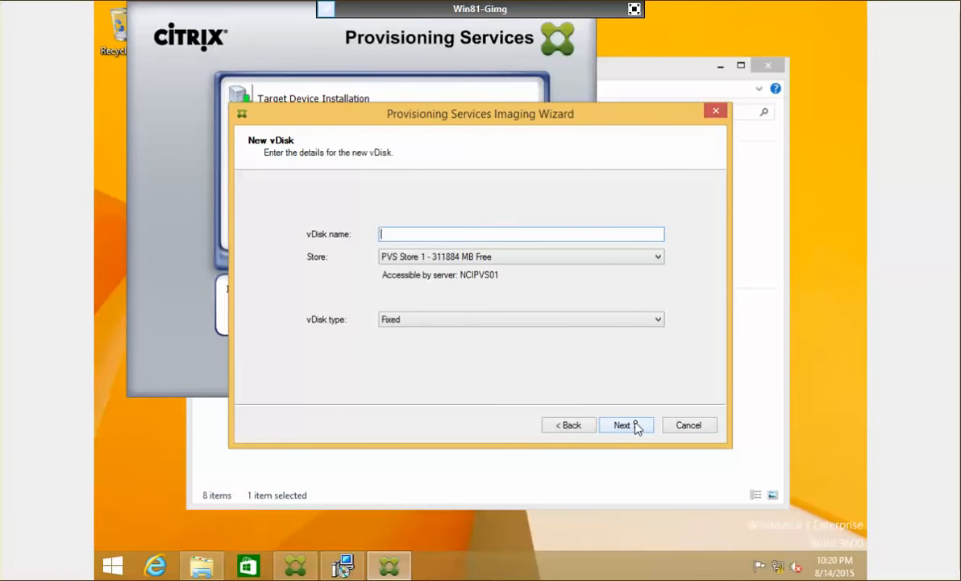
left_click(619, 321)
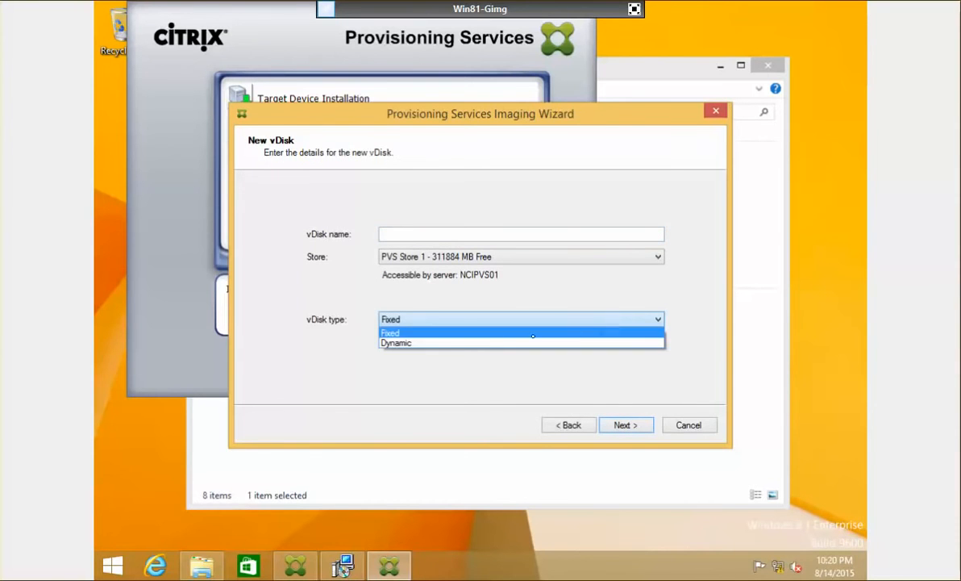
left_click(461, 345)
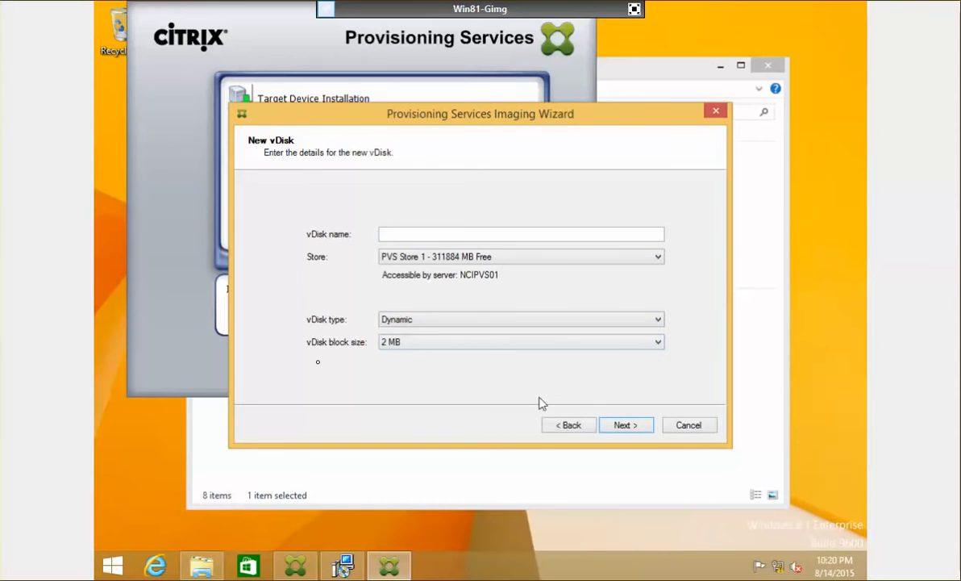
left_click(509, 233)
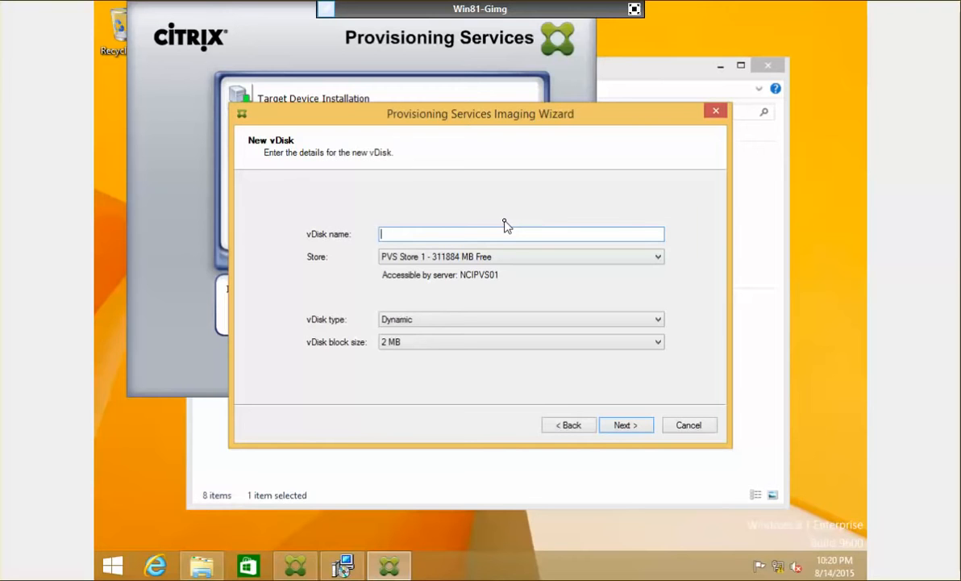
type("Master-Img-PvD")
left_click(630, 432)
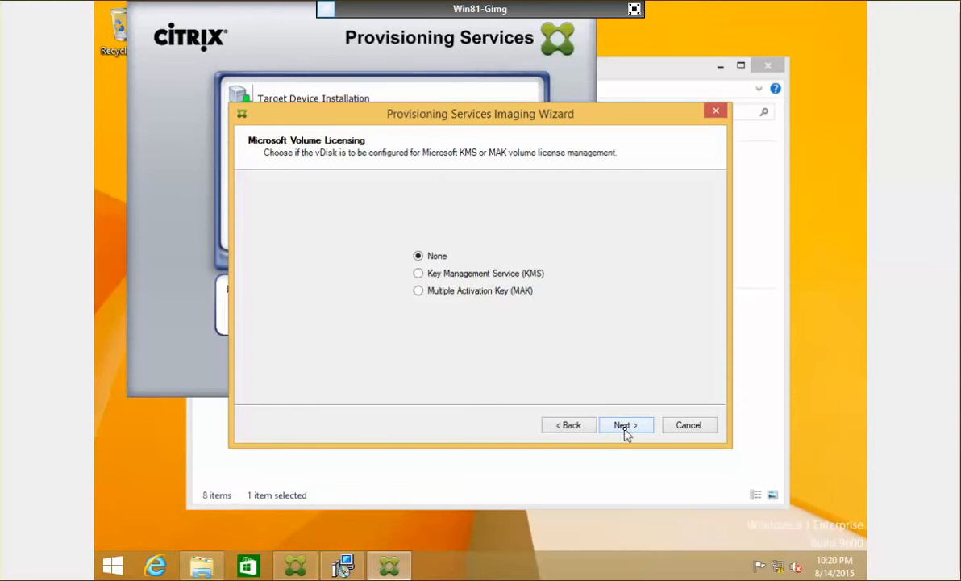
left_click(626, 433)
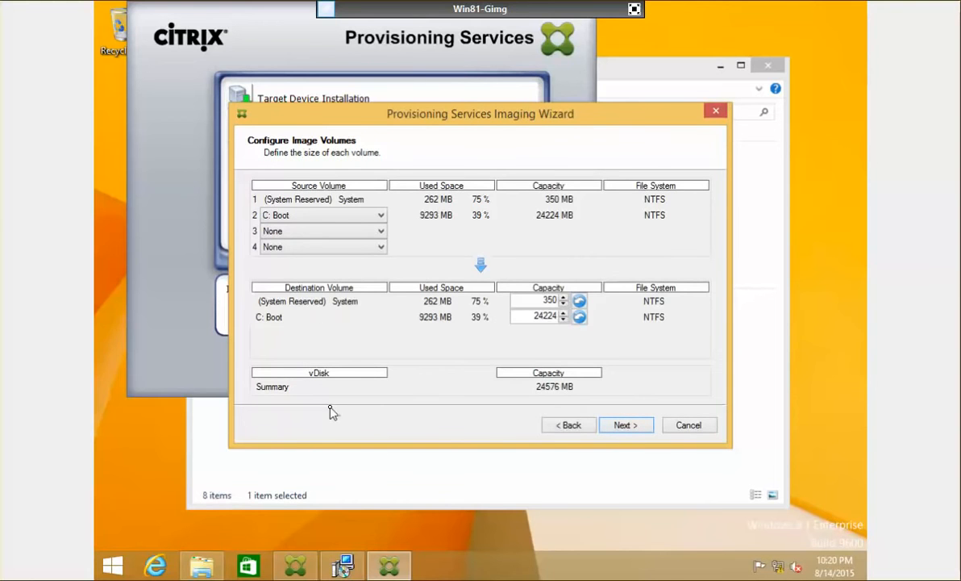
left_click(625, 427)
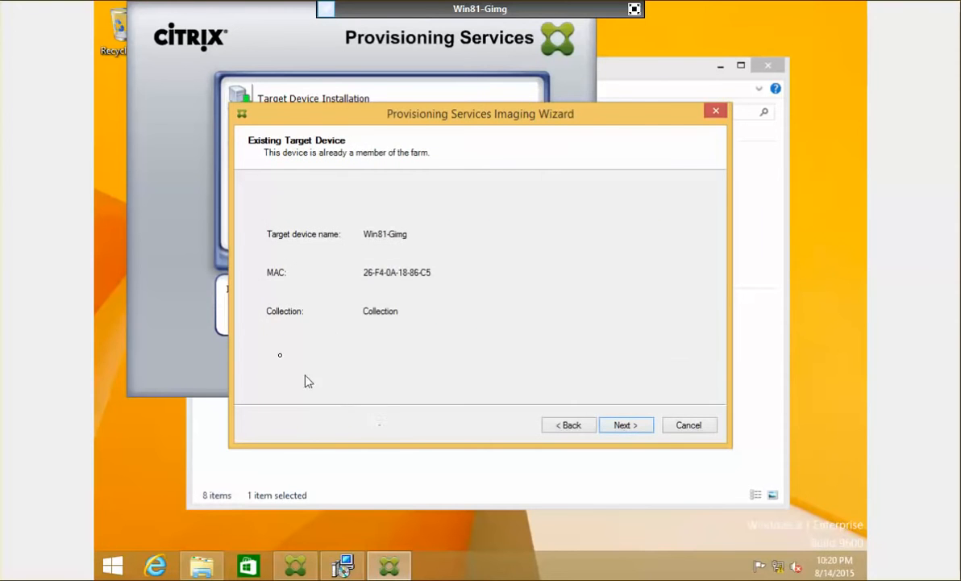
left_click(626, 428)
Run Optimize for Provisioning Services, confirm the optimizations, and begin building Master-Img-PvD.
left_click(344, 386)
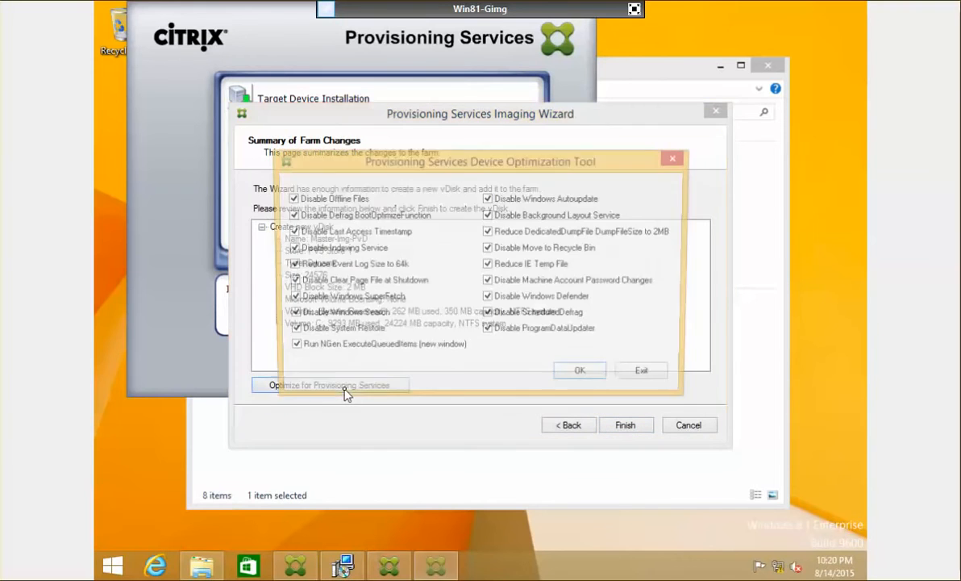
left_click(581, 375)
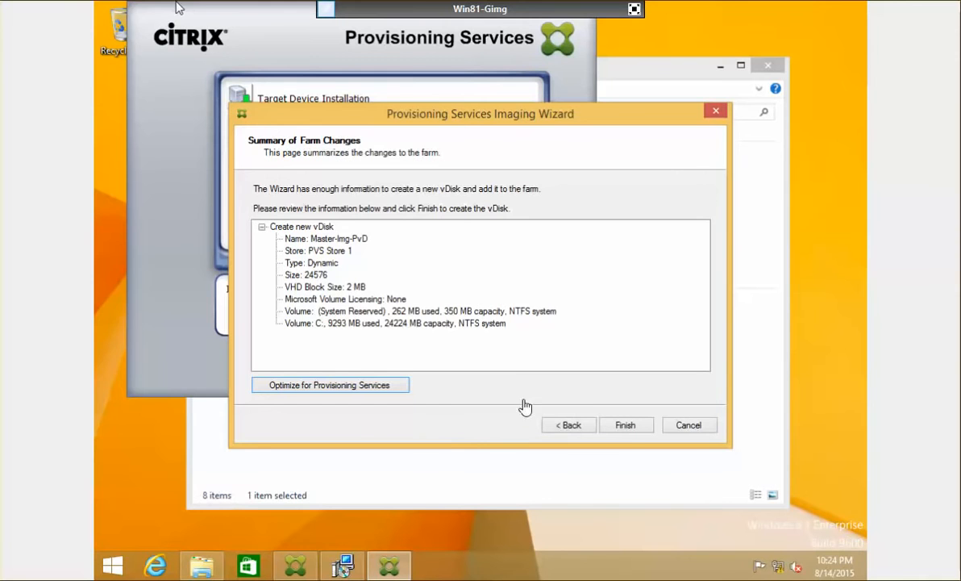
left_click(627, 425)
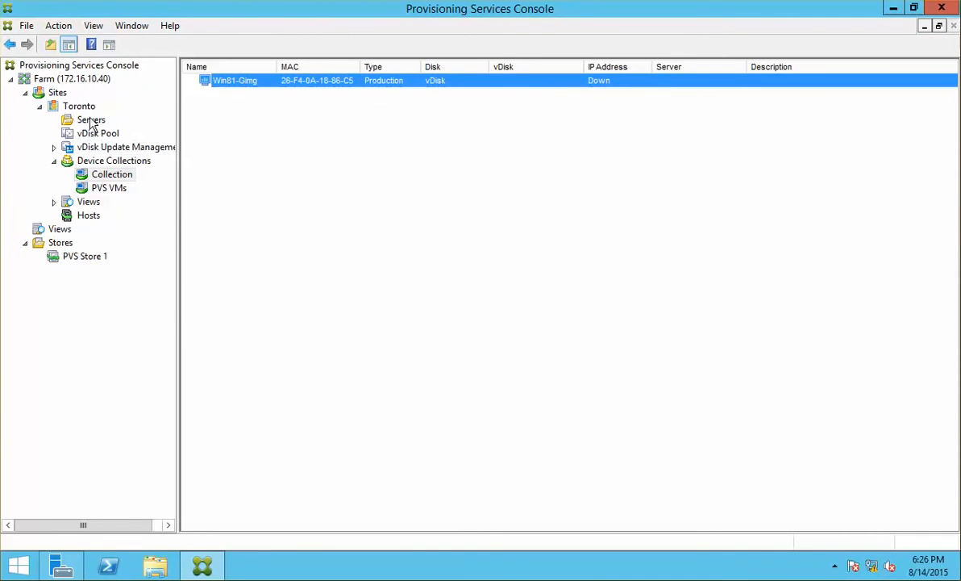
Browse the vDisk Pool, hosts, views, Collection and PVS Store 1, then refresh the farm.
left_click(111, 138)
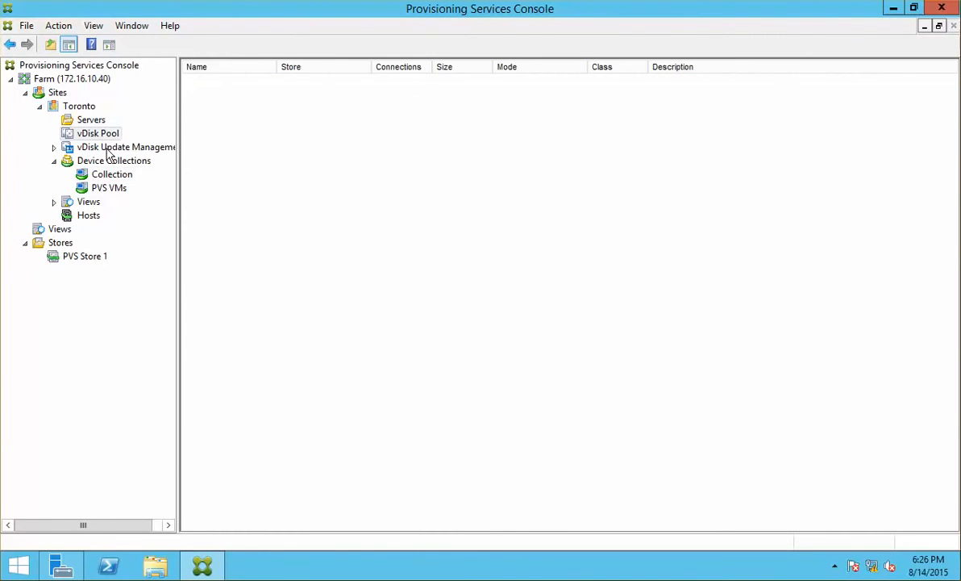
left_click(97, 216)
left_click(93, 201)
left_click(103, 174)
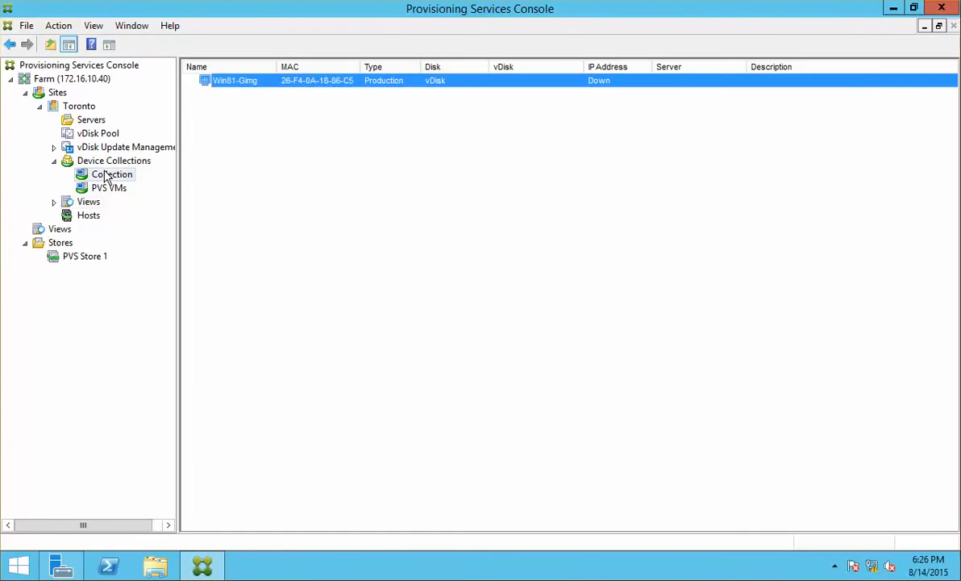
left_click(97, 136)
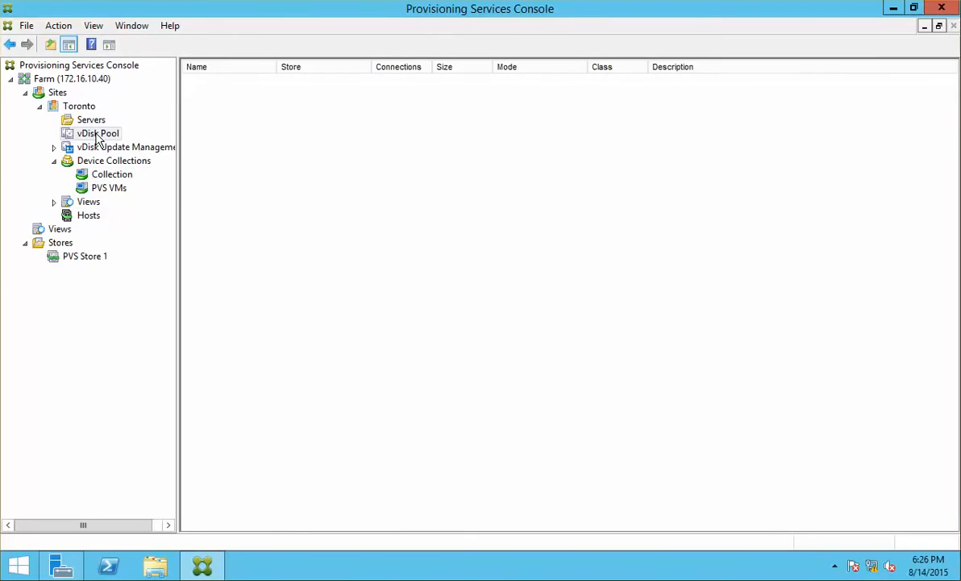
left_click(94, 258)
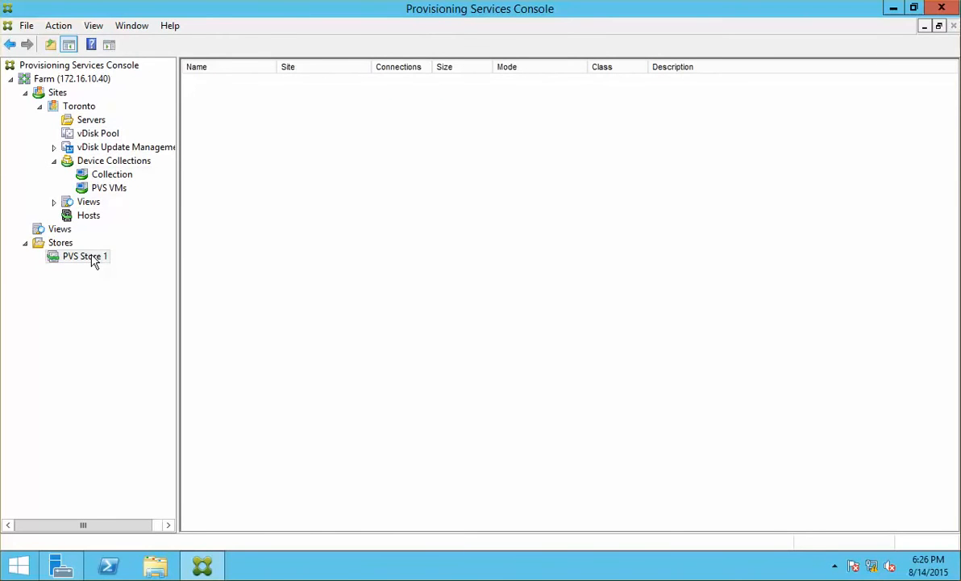
left_click(65, 67)
right_click(65, 71)
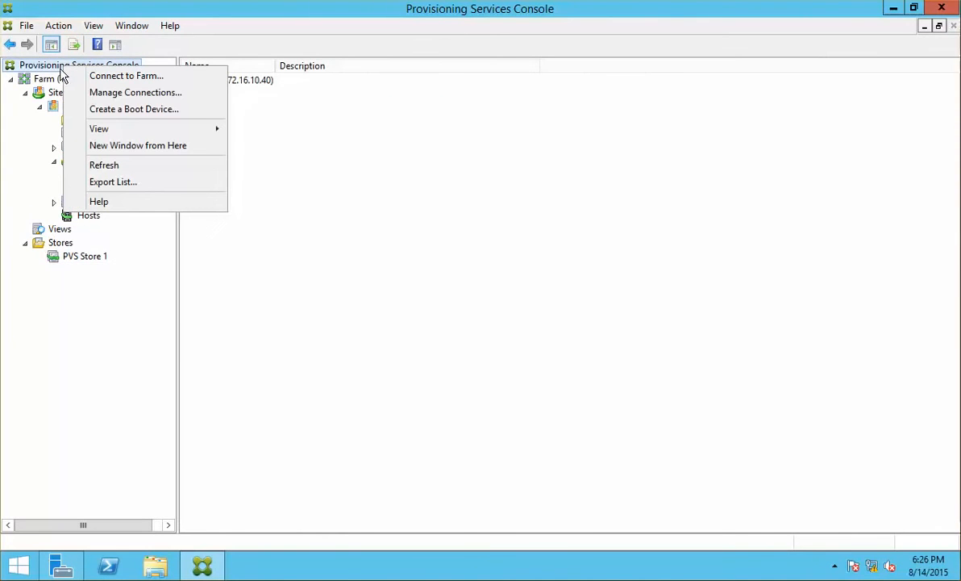
left_click(124, 168)
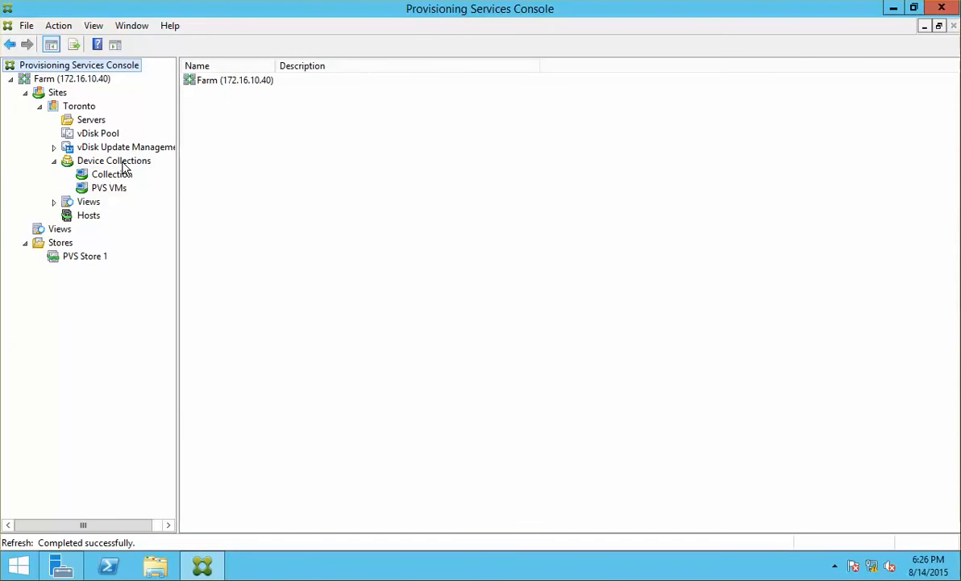
Recheck the vDisk Pool, PVS Store 1, hosts, servers and device collections for the new image.
left_click(56, 92)
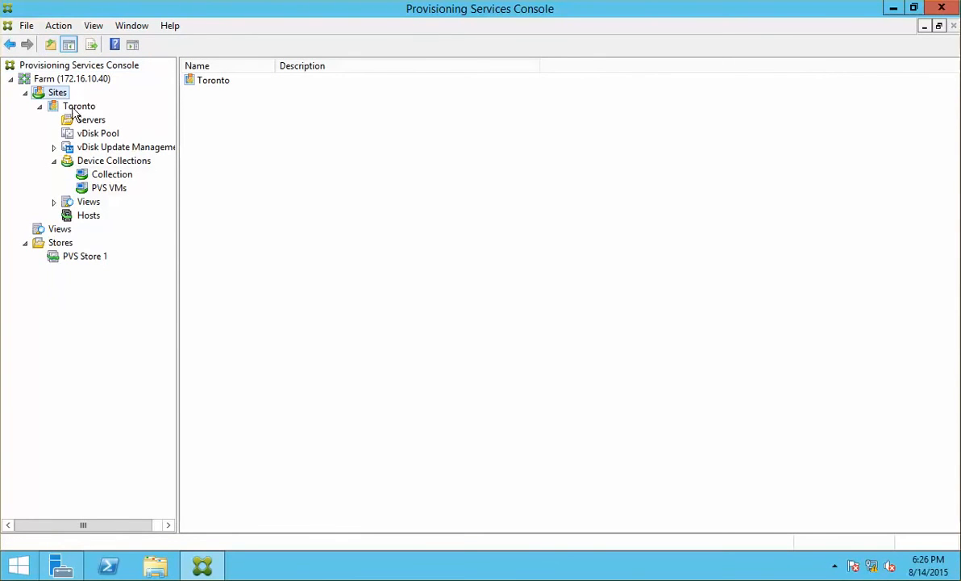
left_click(96, 134)
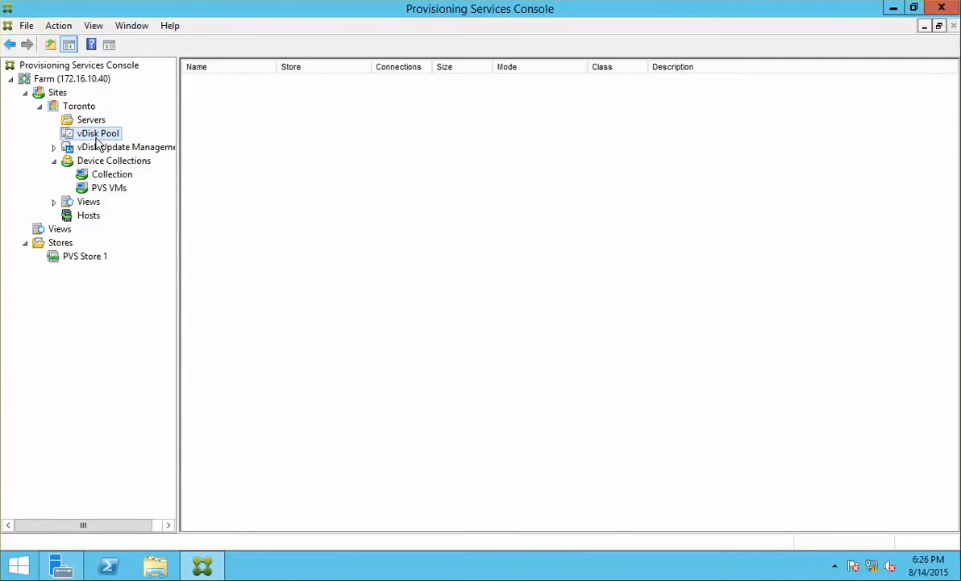
left_click(68, 258)
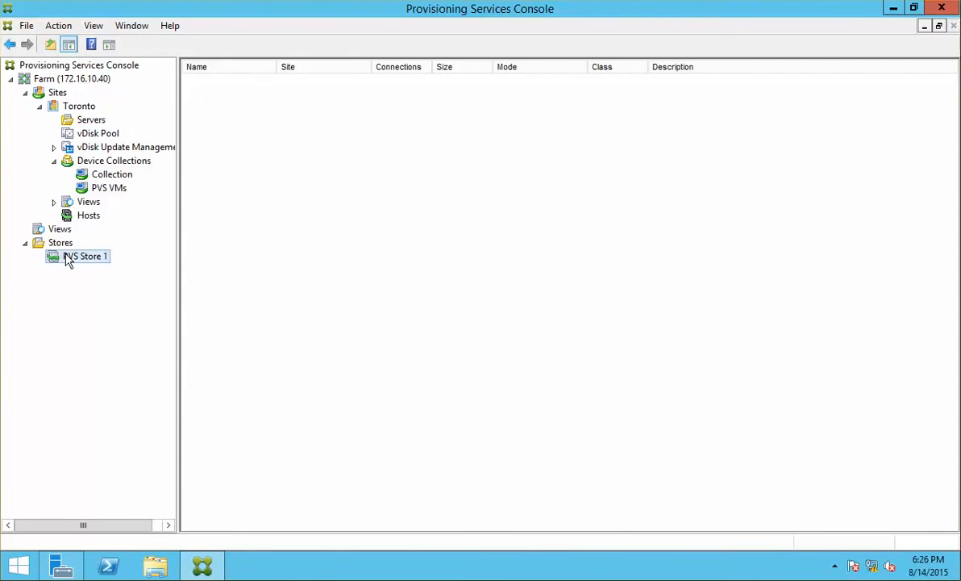
left_click(93, 215)
left_click(113, 160)
left_click(98, 133)
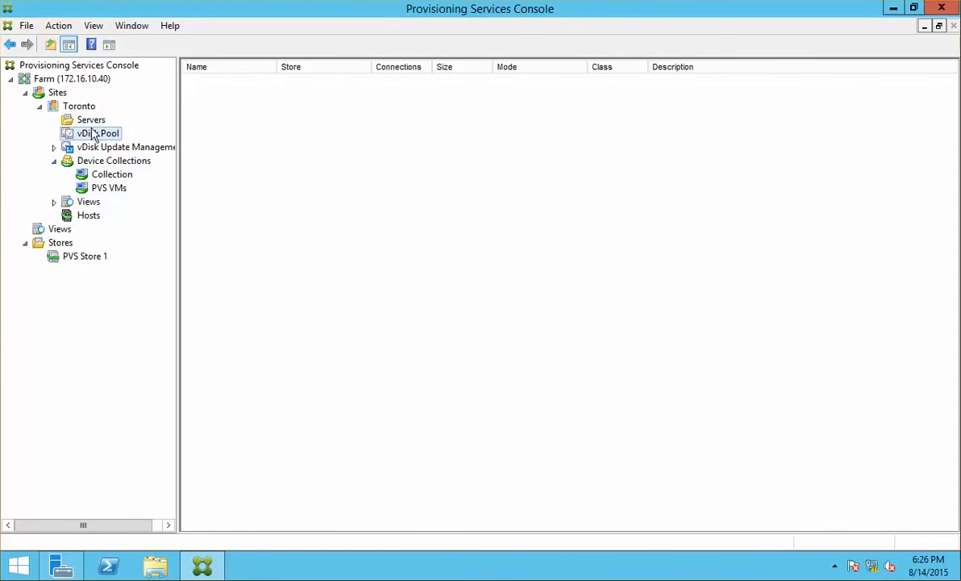
left_click(87, 121)
left_click(101, 187)
left_click(100, 161)
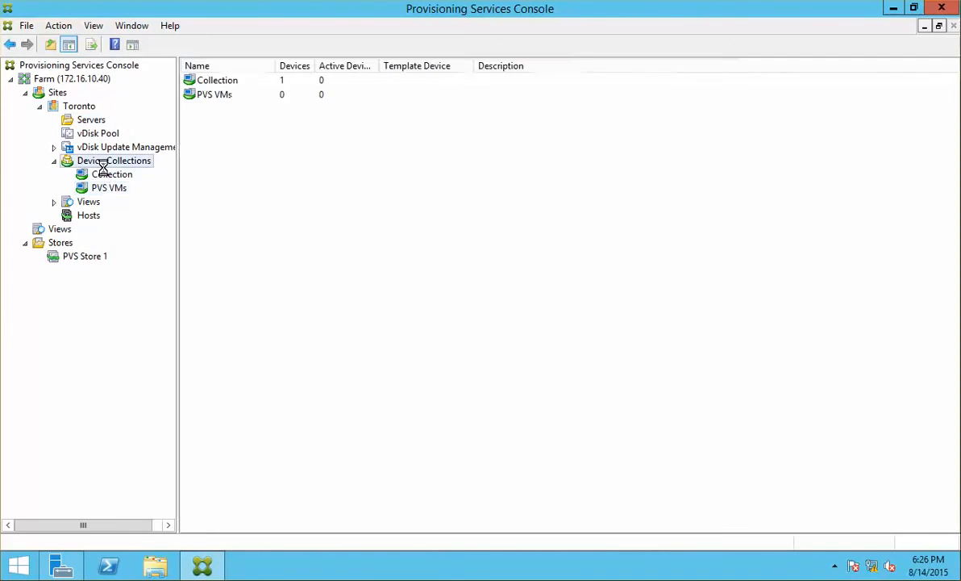
left_click(105, 176)
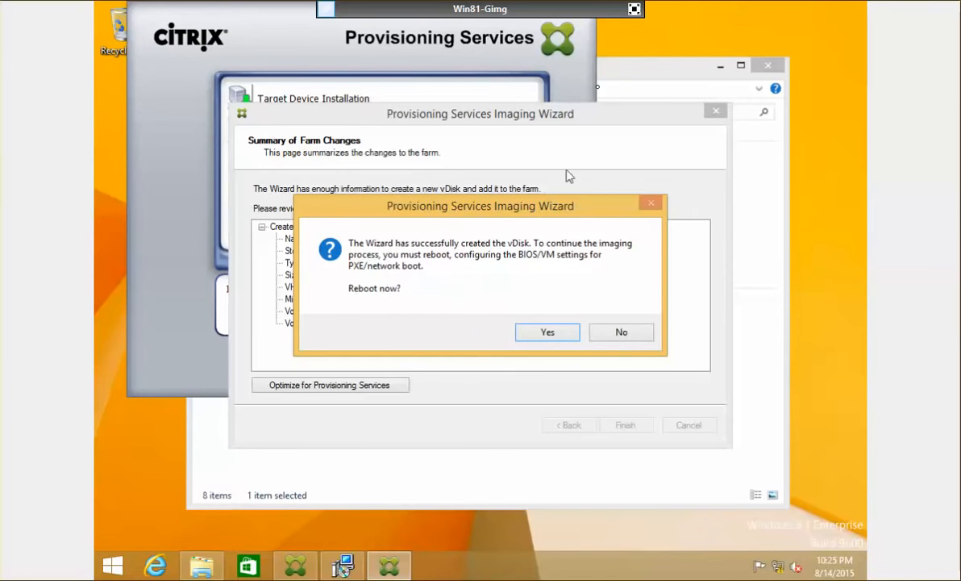
Set Win81-Gimg's boot order to Network first, with Hard Disk and DVD-Drive unchecked.
left_click(634, 9)
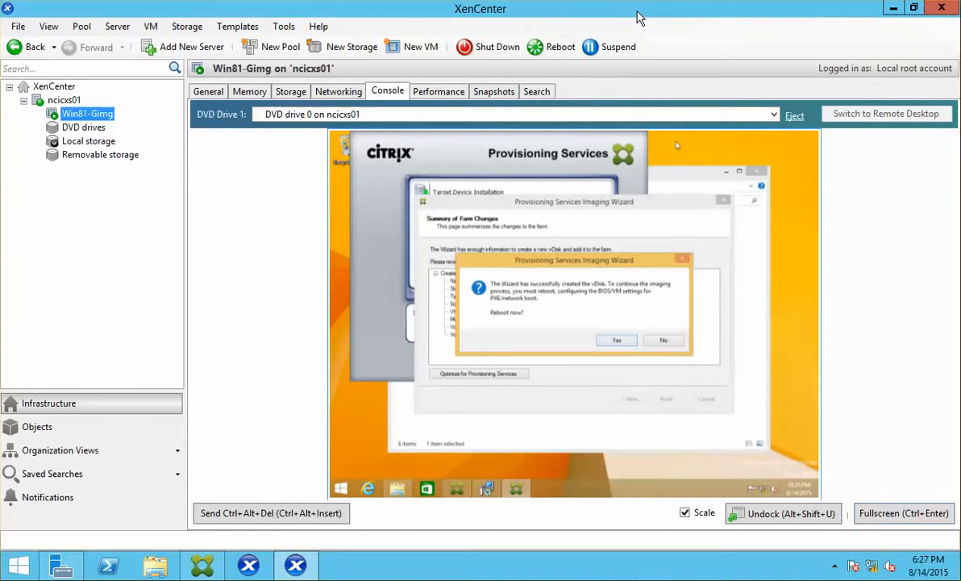
right_click(76, 117)
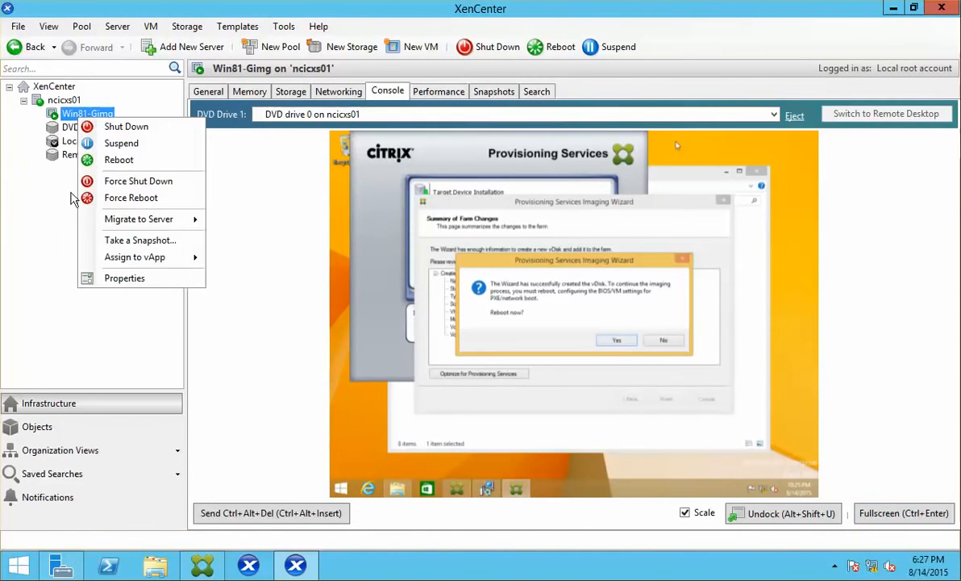
left_click(141, 277)
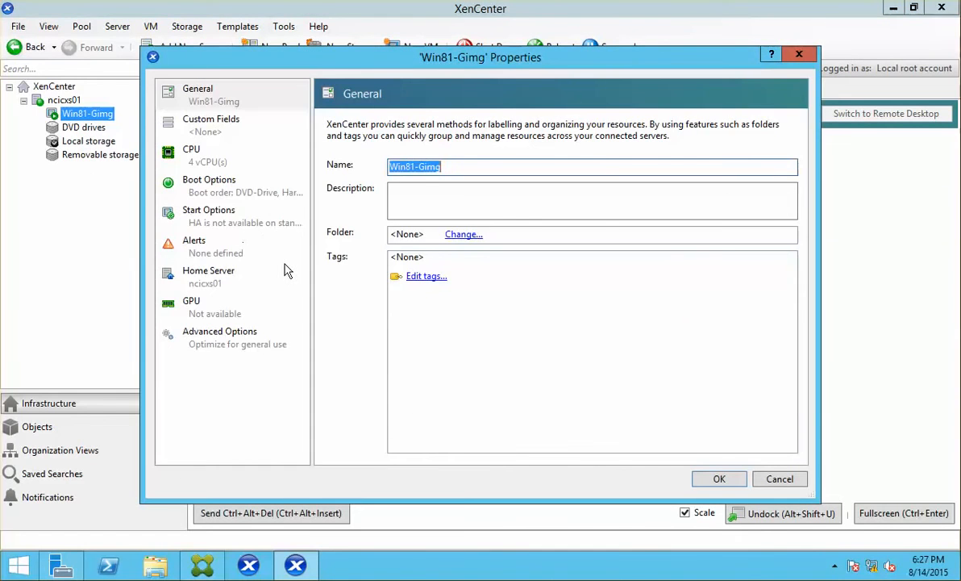
left_click(242, 193)
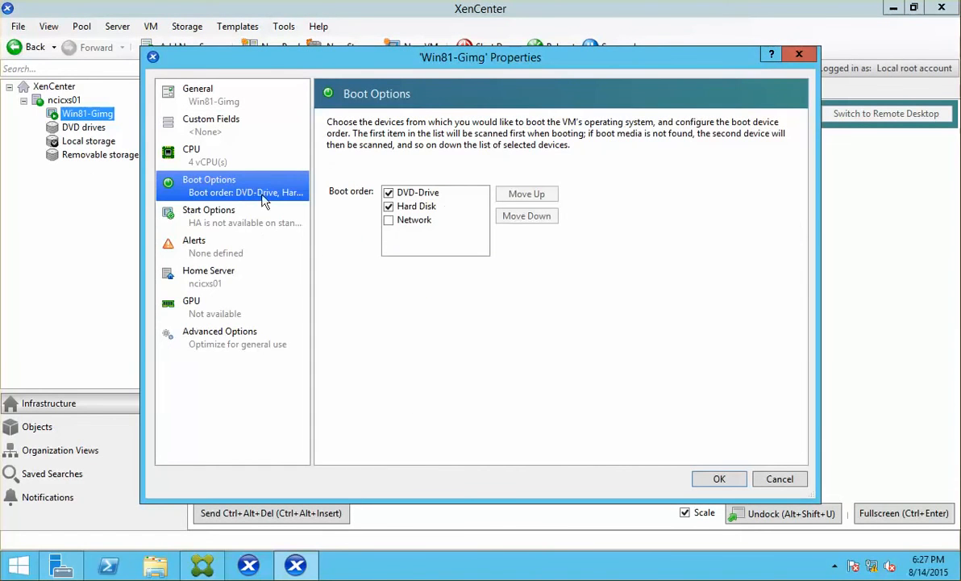
left_click(388, 220)
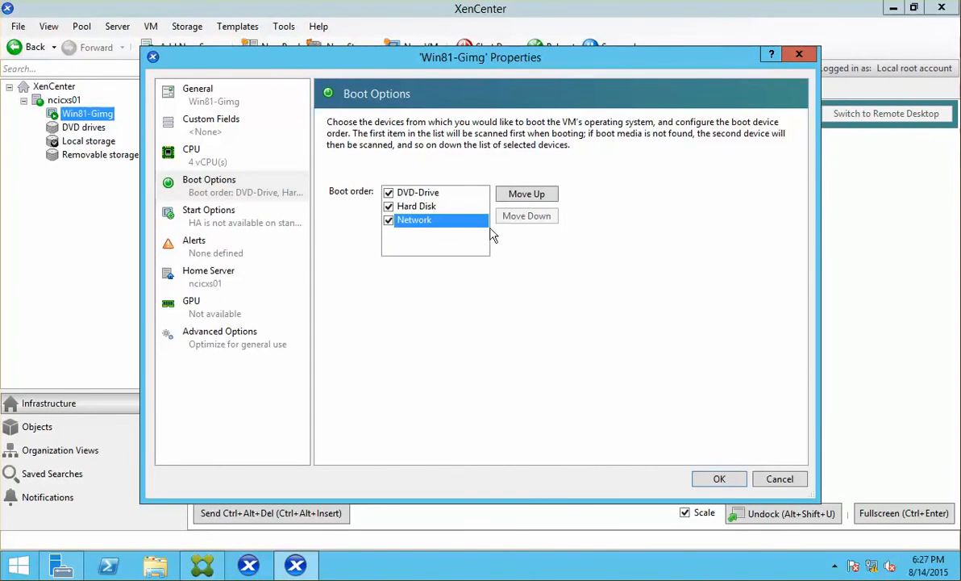
left_click(527, 194)
left_click(527, 194)
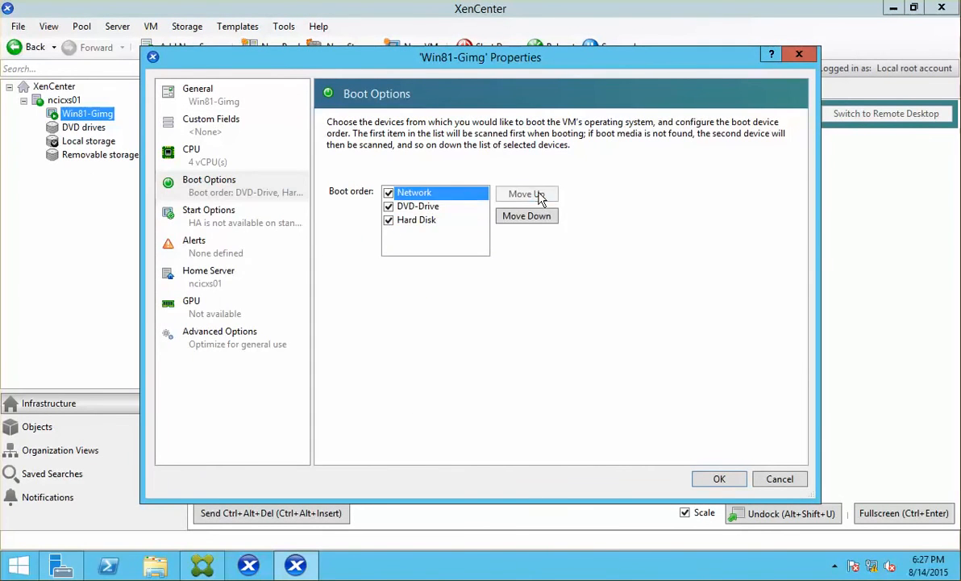
left_click(388, 220)
left_click(388, 207)
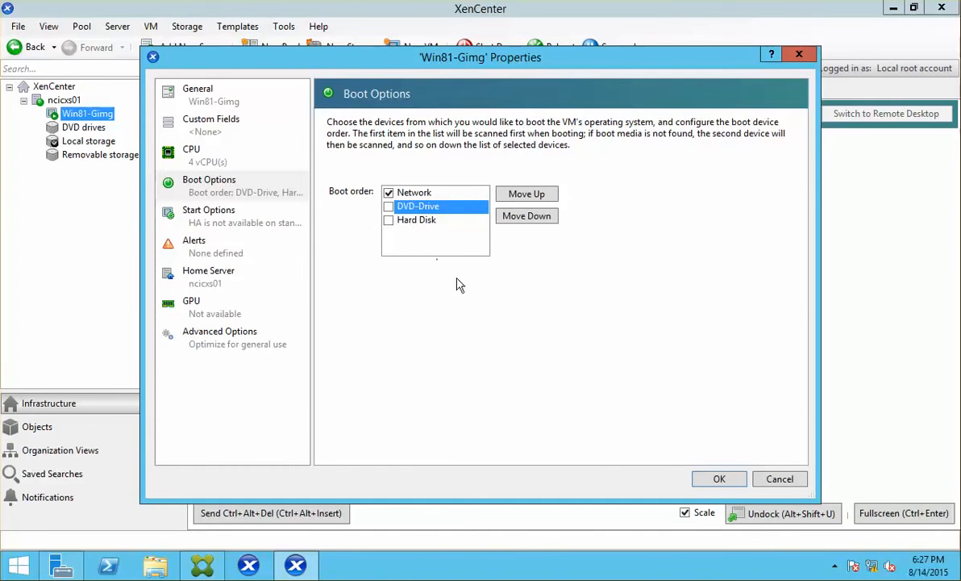
left_click(733, 482)
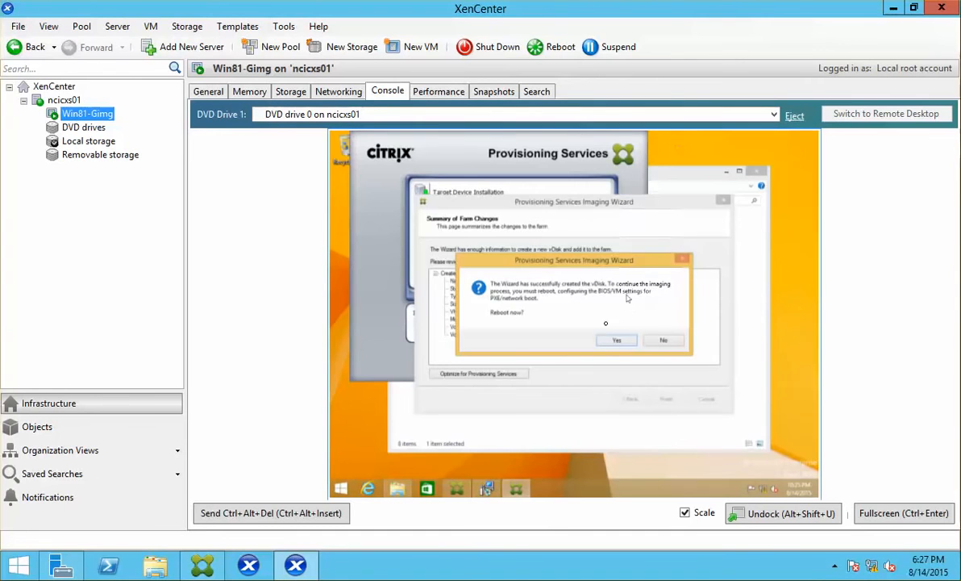
Reboot Win81-Gimg, sign in with the account password, and finish imaging after conversion succeeds.
left_click(616, 341)
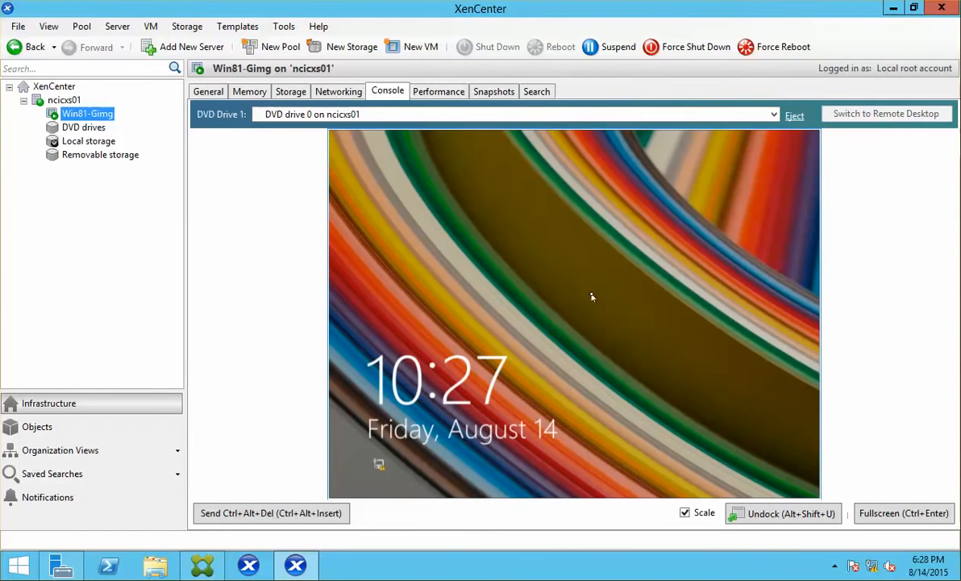
left_click(592, 297)
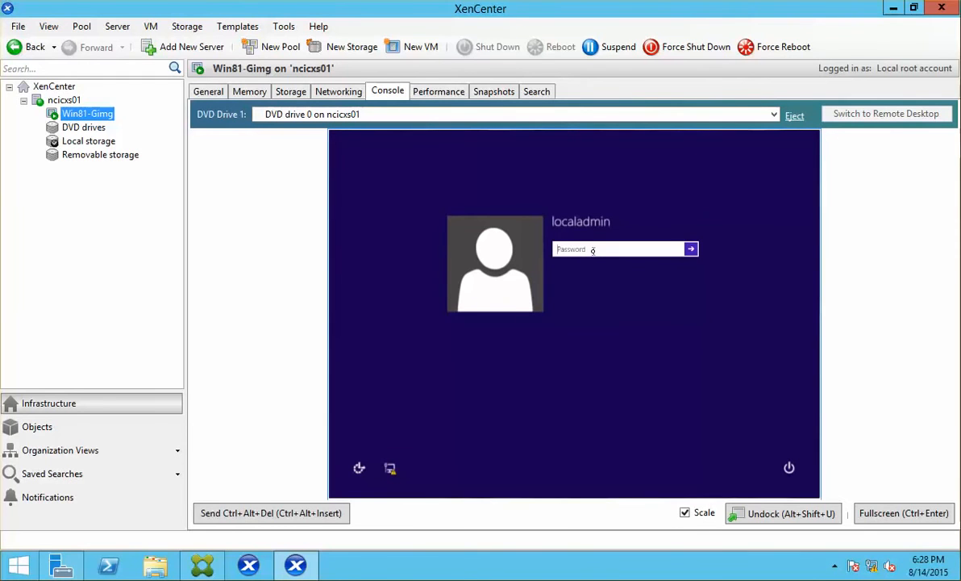
type("••••")
key("Return")
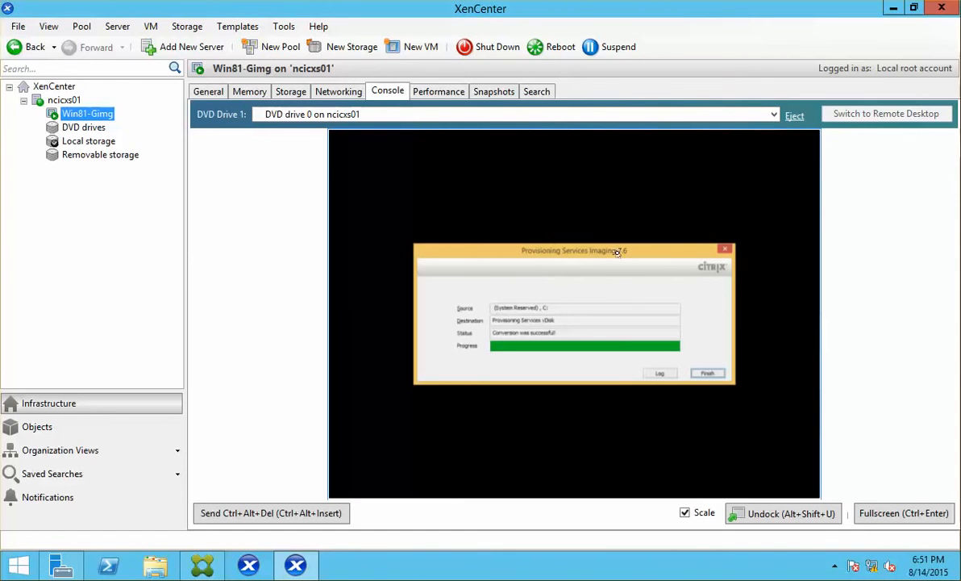
left_click(709, 374)
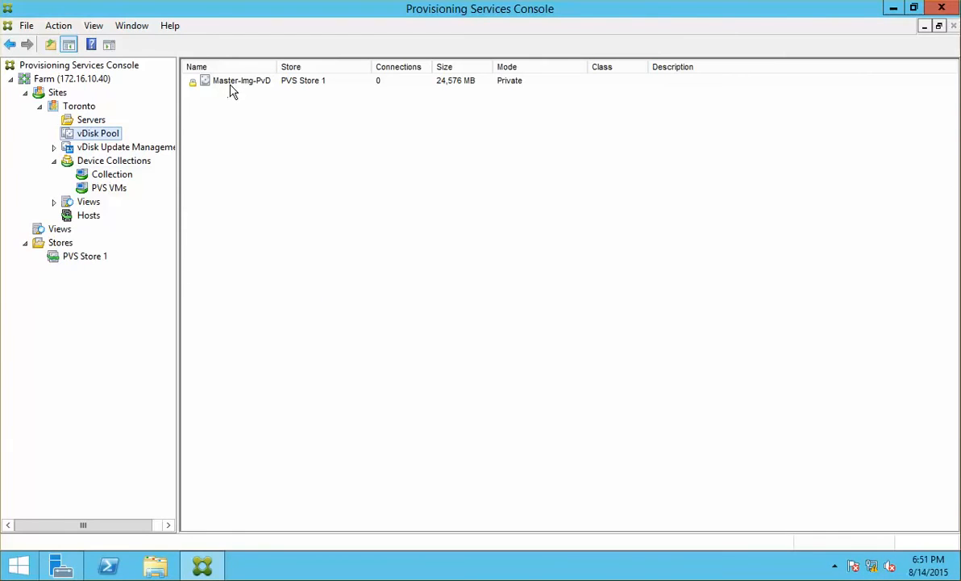
Refresh the vDisk Pool to update Master-Img-PvD's connection count.
right_click(107, 134)
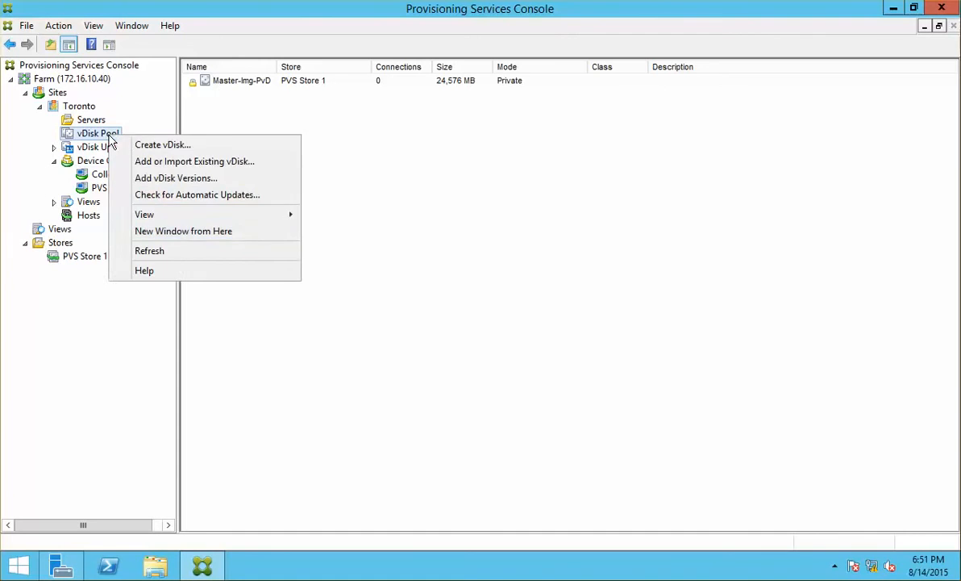
left_click(184, 251)
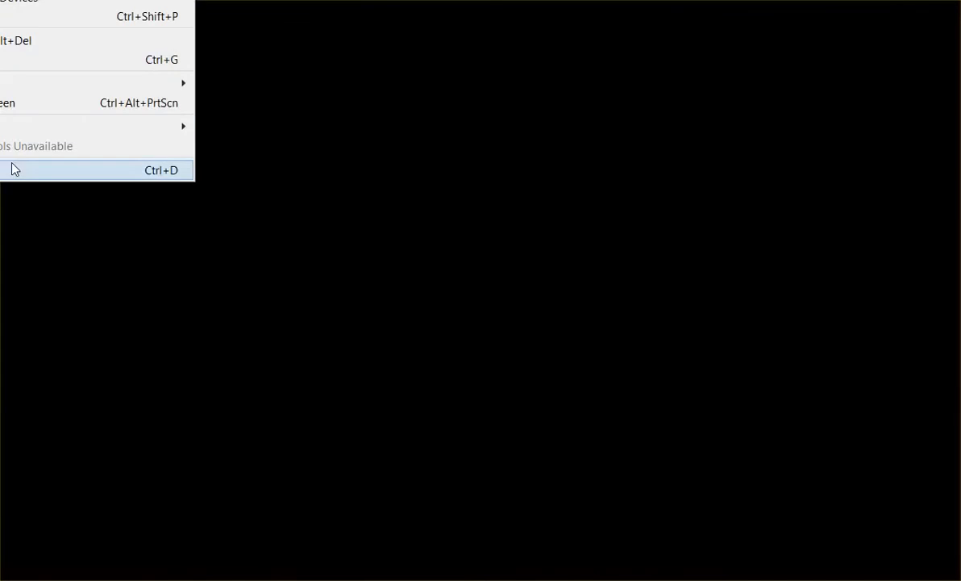
Load Citrix XA XD 7.6.iso into the VM's CD/DVD (IDE) drive, overriding the guest's disc lock.
left_click(13, 167)
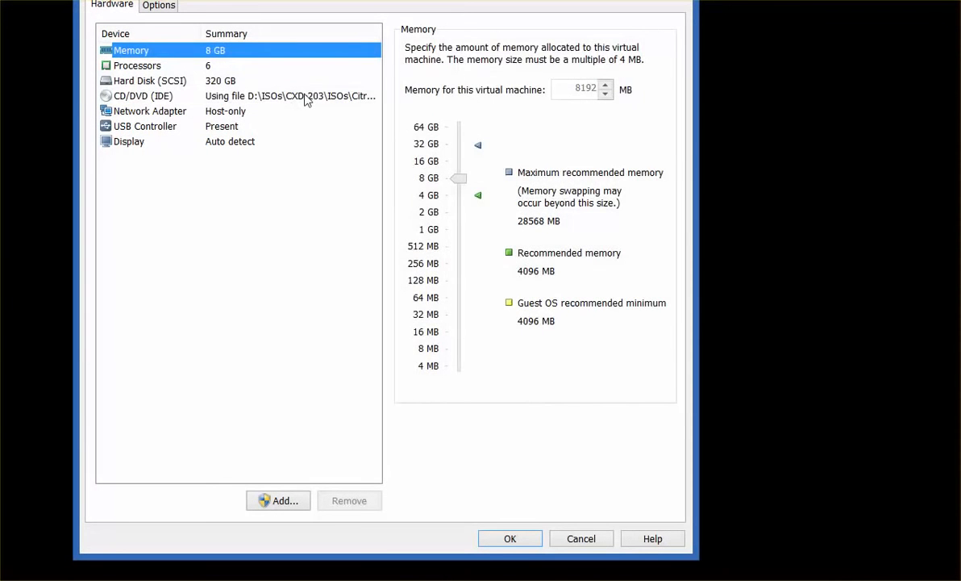
left_click(306, 99)
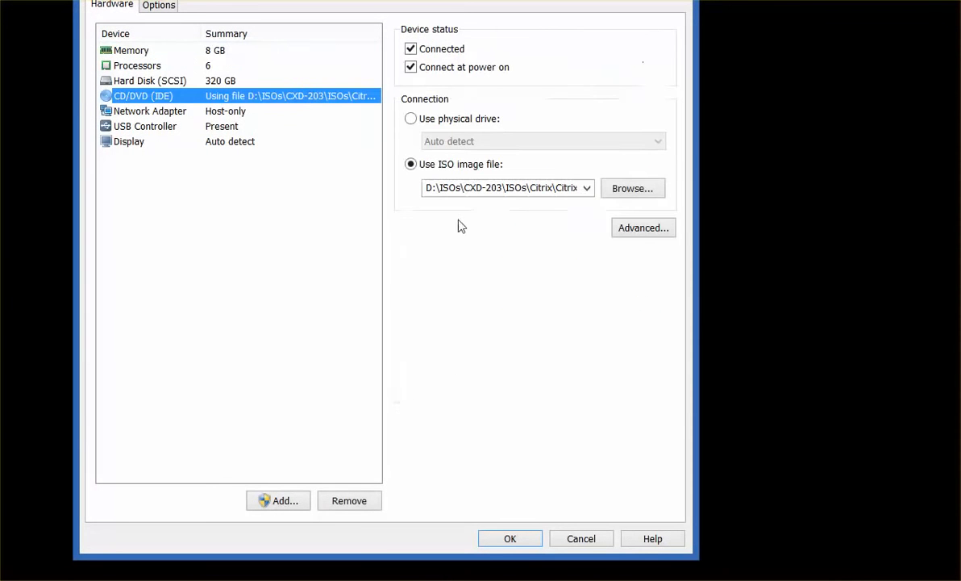
left_click(587, 188)
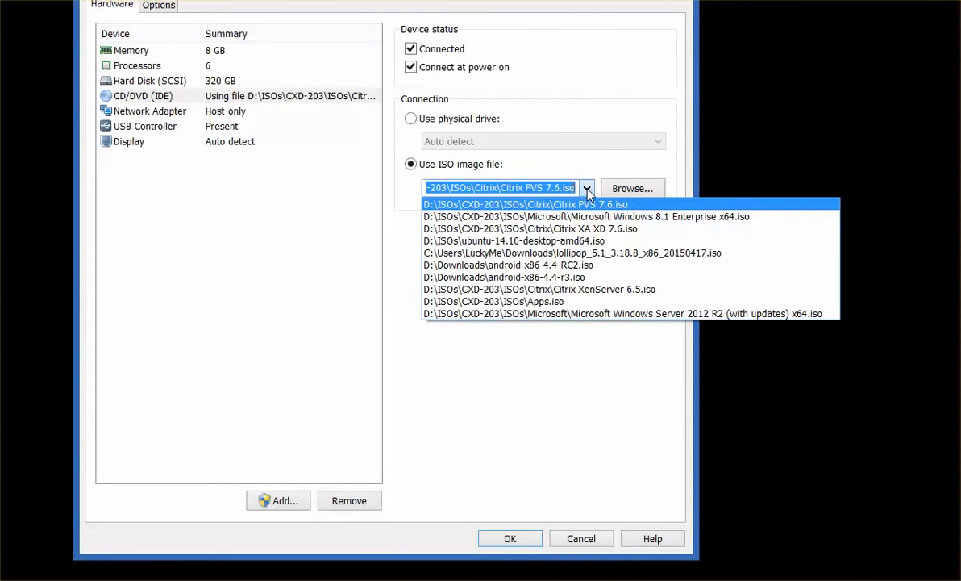
left_click(620, 229)
left_click(509, 538)
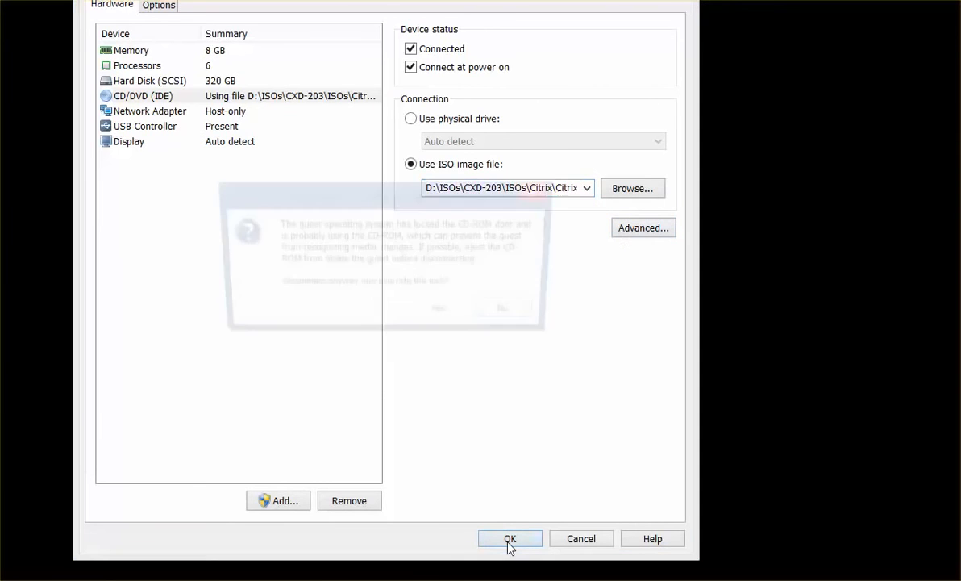
left_click(441, 315)
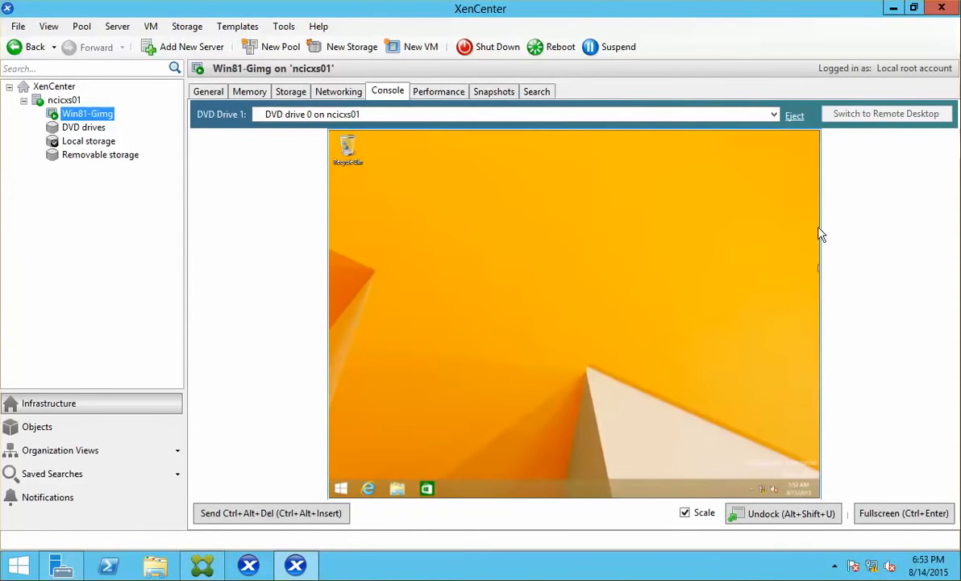
Eject the disc and attach DVD drive 0 on ncicxs01, confirming This PC shows XA and XD 7.6.
left_click(794, 117)
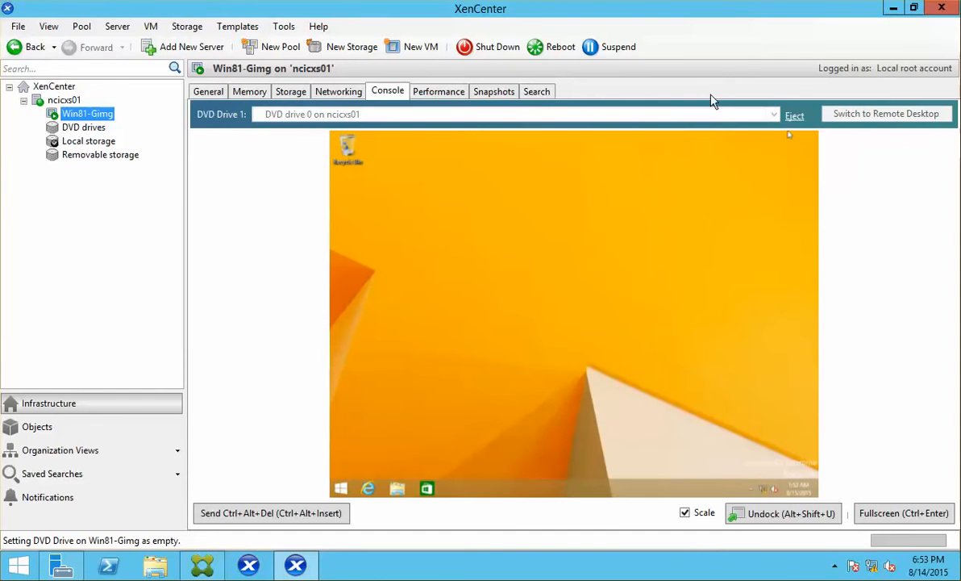
left_click(397, 488)
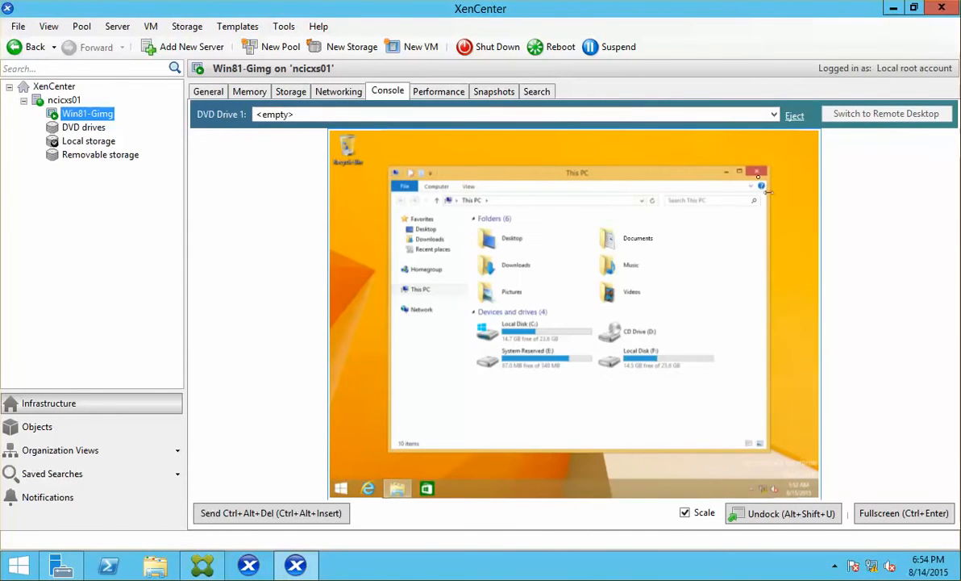
left_click(704, 160)
left_click(768, 116)
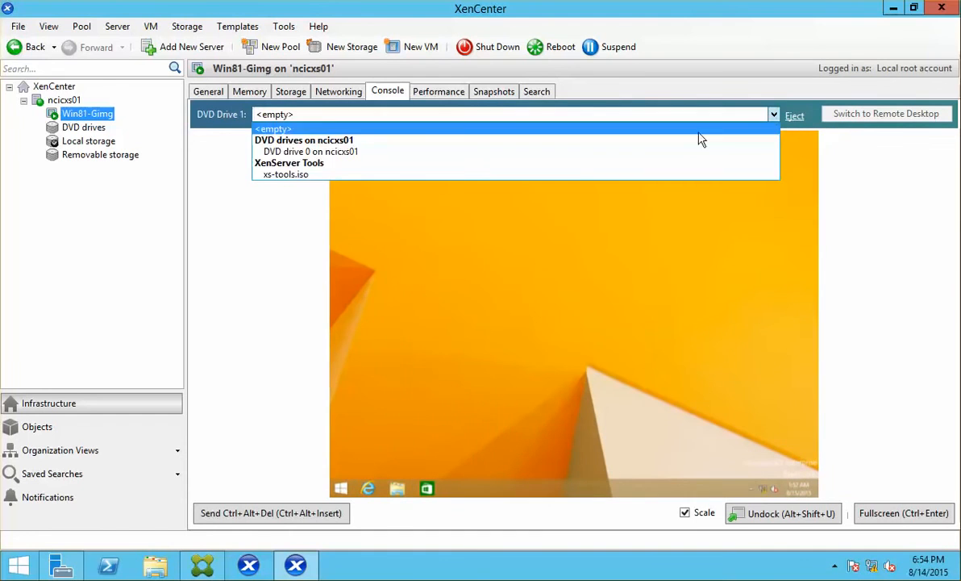
left_click(421, 153)
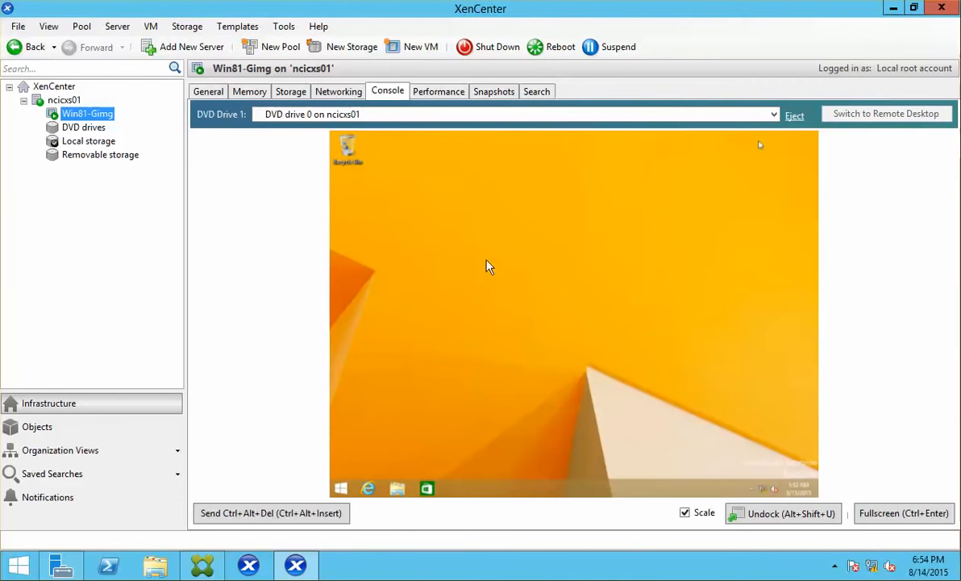
left_click(398, 490)
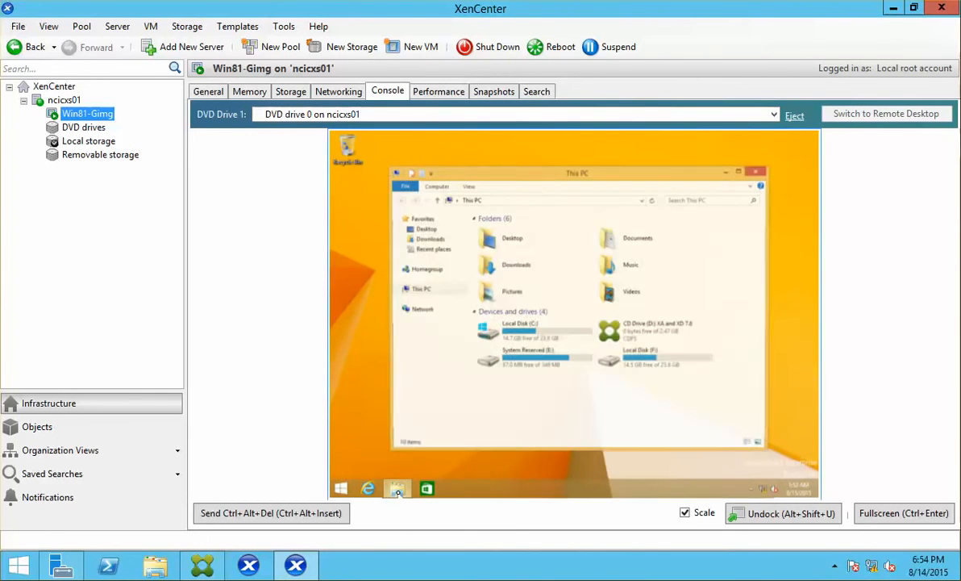
left_click(625, 333)
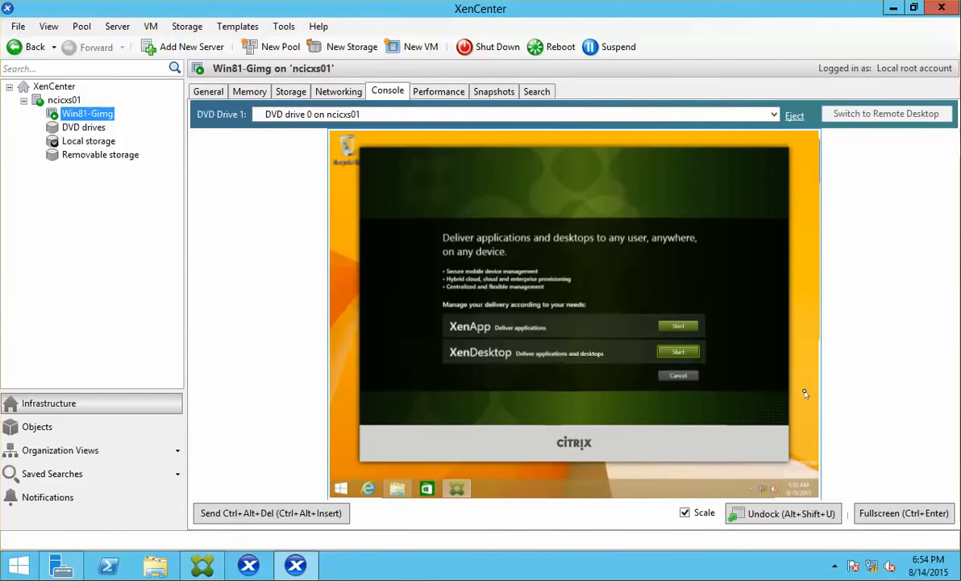
Close the autostarted Citrix installer and open Control Panel from the Win+X menu.
right_click(467, 480)
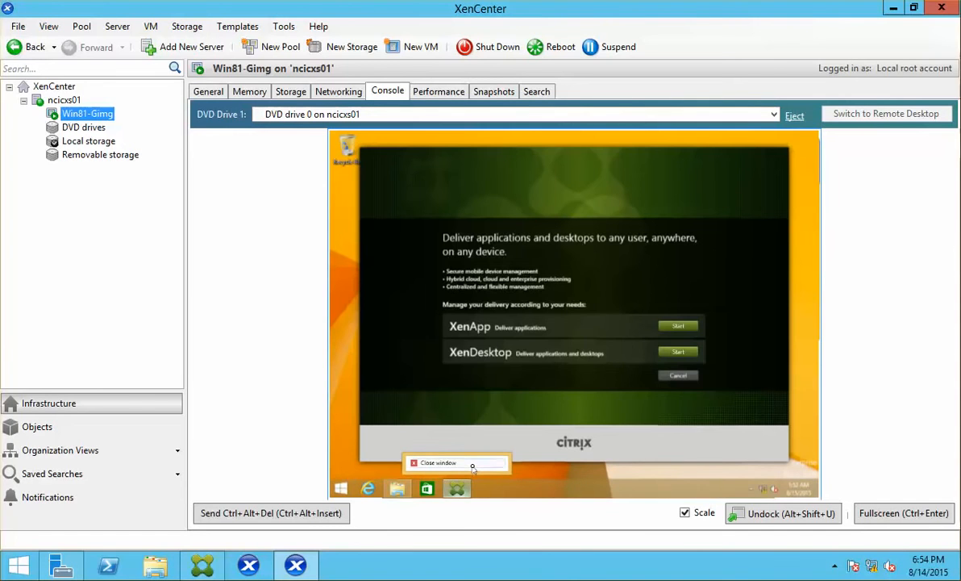
left_click(439, 462)
left_click(341, 489)
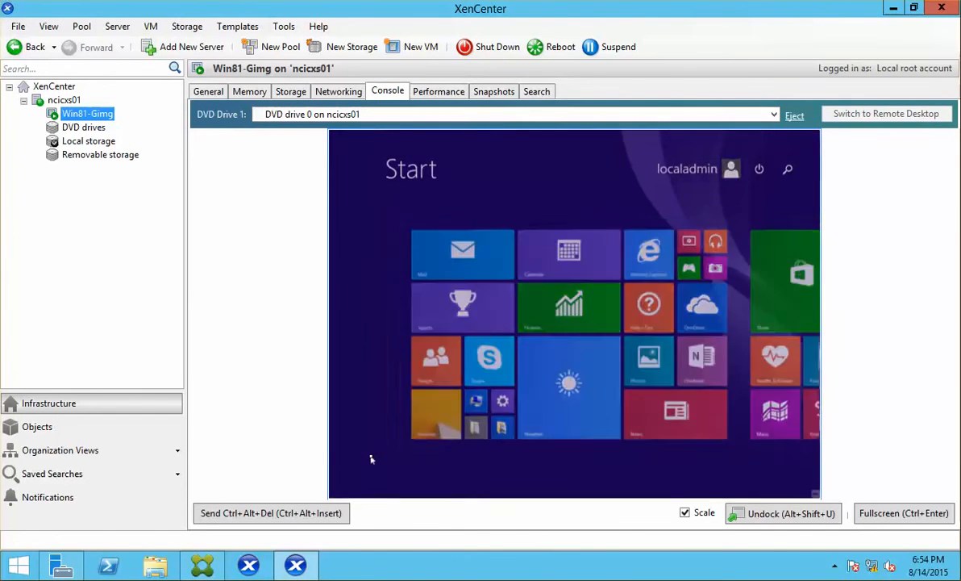
left_click(339, 489)
right_click(340, 488)
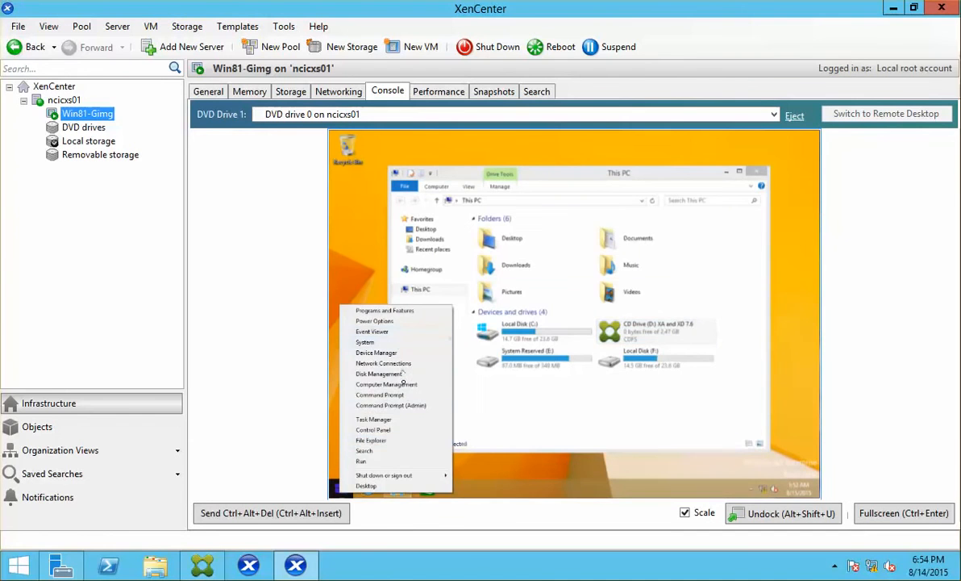
left_click(394, 429)
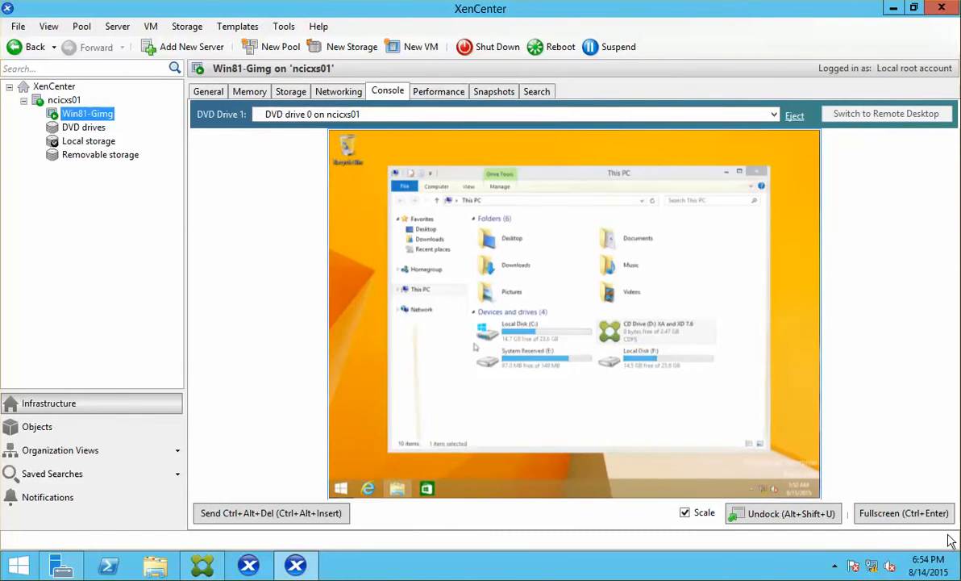
left_click(875, 516)
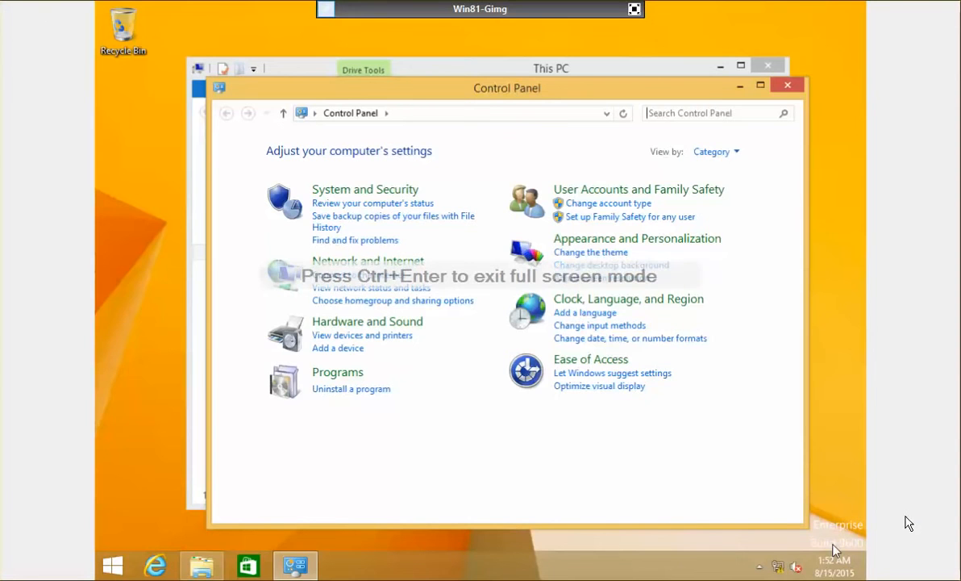
Uncheck 'Check for publisher's certificate revocation' in Internet Options Advanced, apply it, and close Control Panel.
left_click(700, 111)
type("inter")
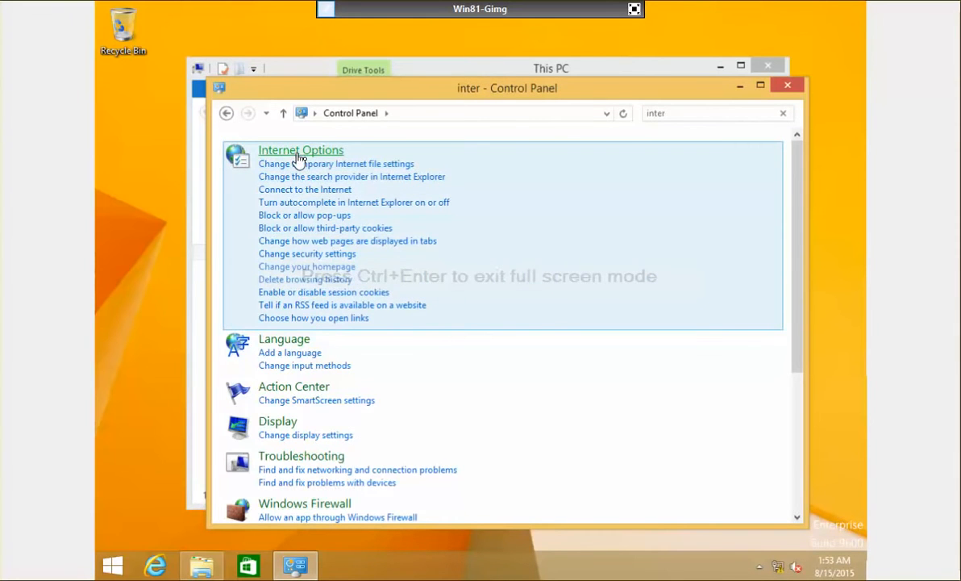
left_click(429, 240)
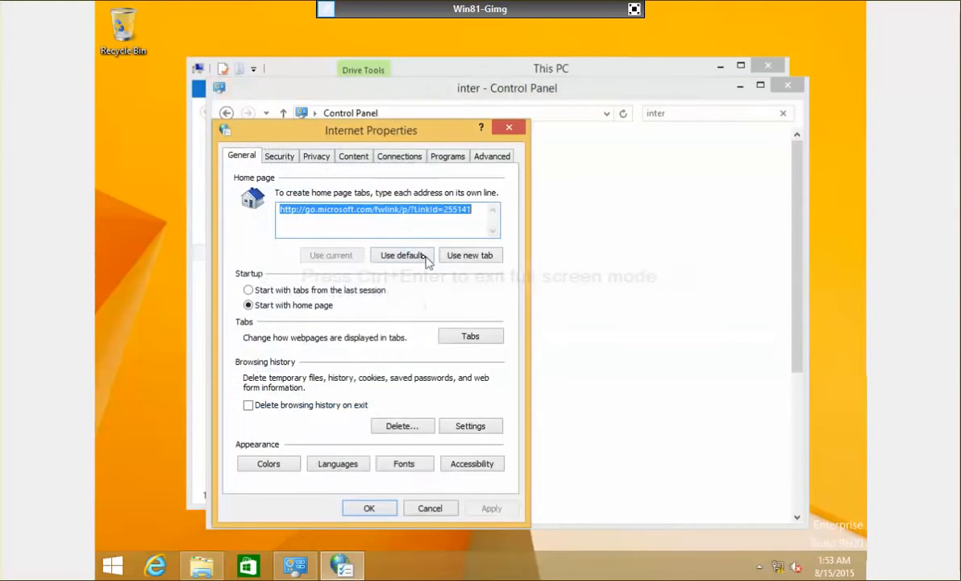
left_click(492, 158)
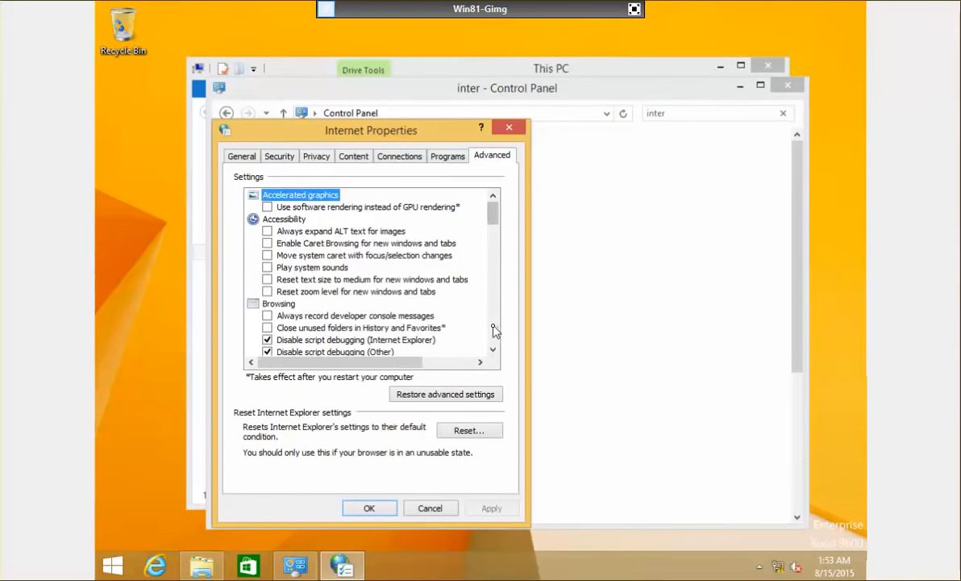
scroll(494, 330, "down", 15)
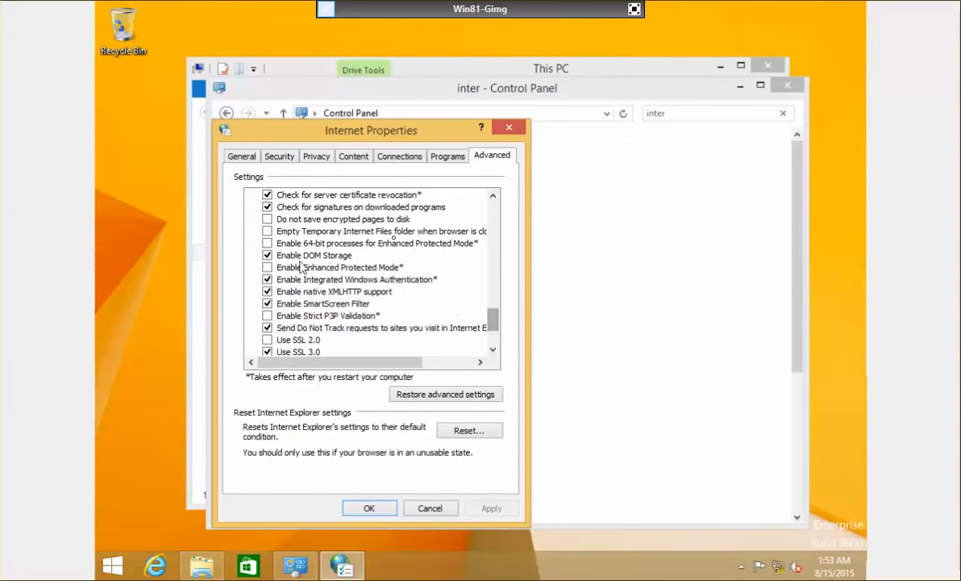
left_click(493, 195)
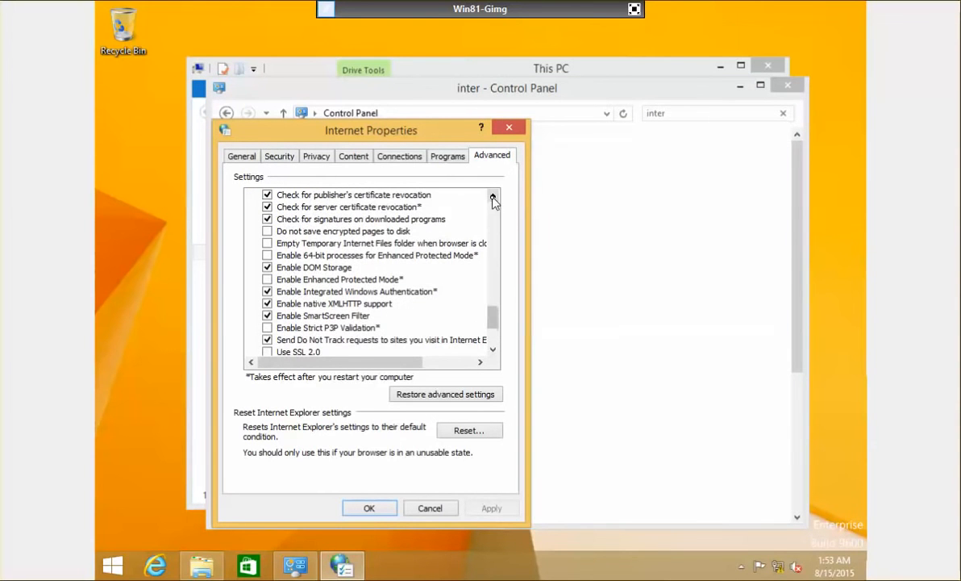
left_click(268, 195)
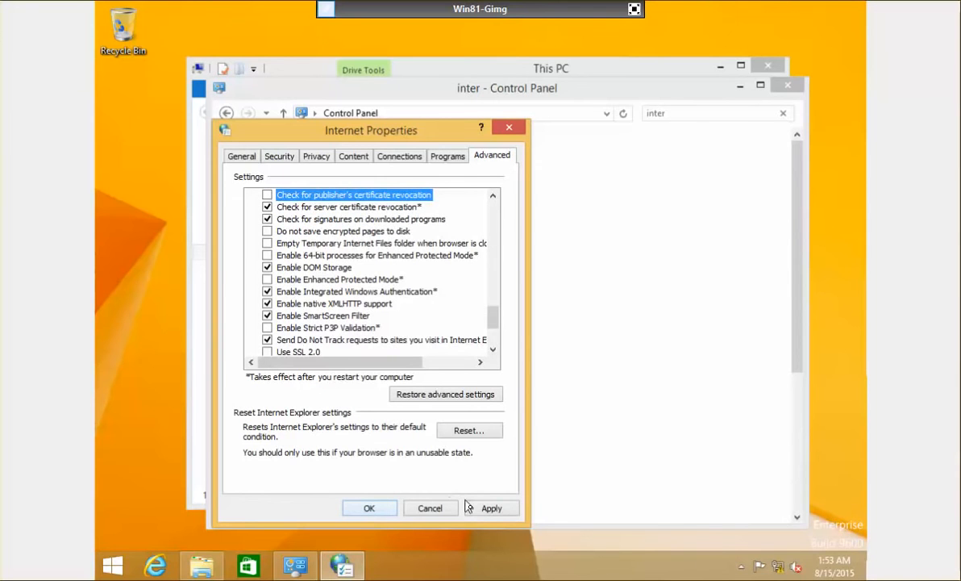
left_click(467, 508)
left_click(373, 508)
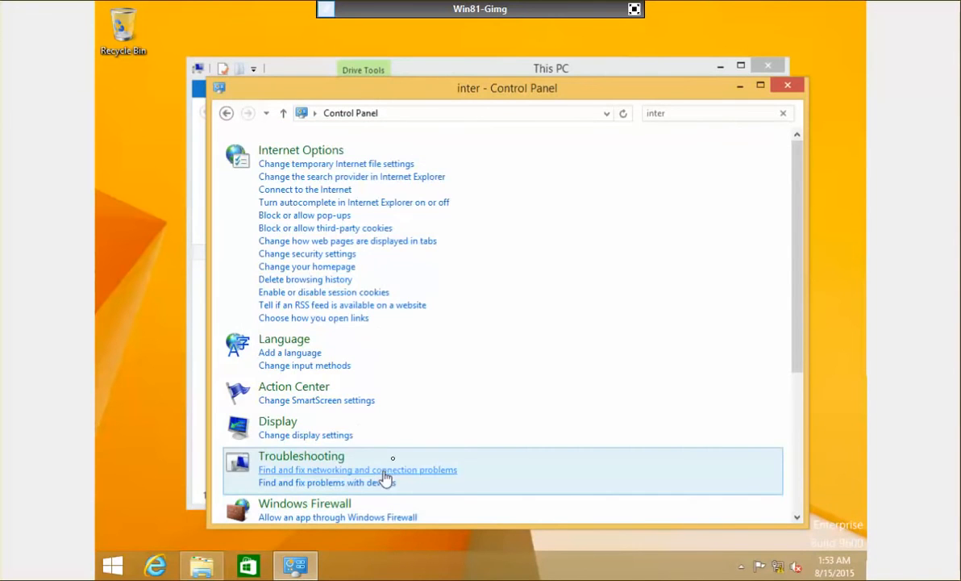
left_click(787, 86)
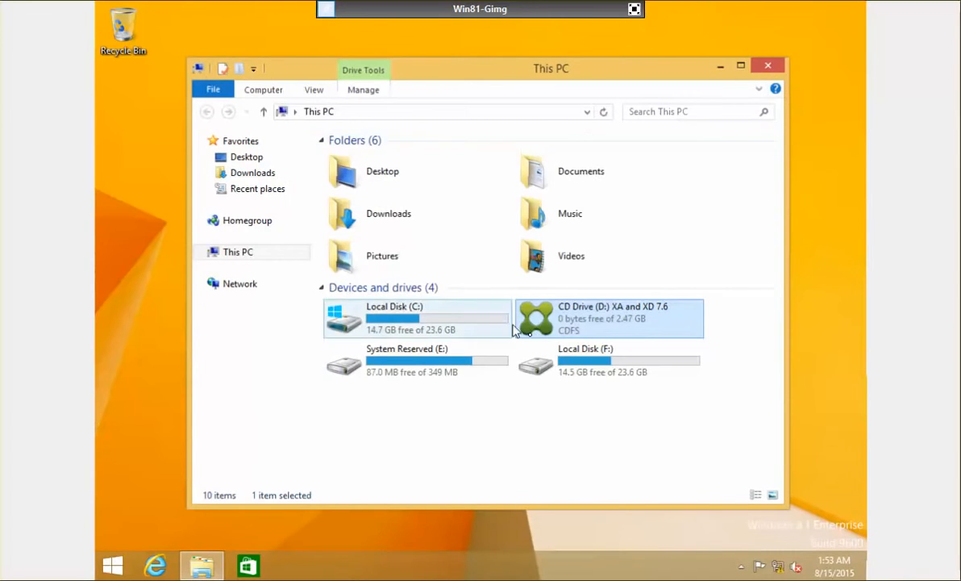
Launch the XenDesktop 7.6 Virtual Delivery Agent for Windows Desktop OS installer from CD Drive (D:), approving UAC.
double_click(552, 308)
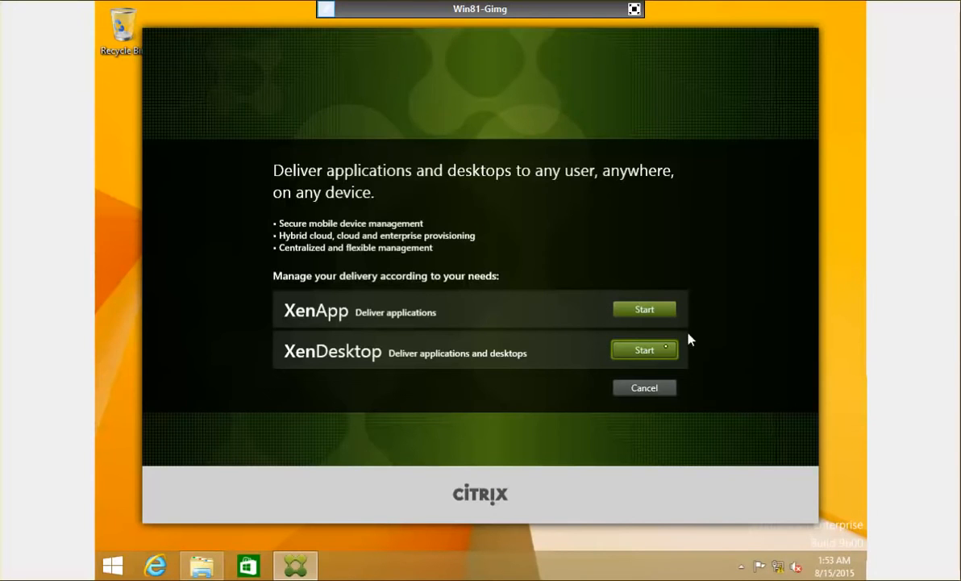
left_click(652, 351)
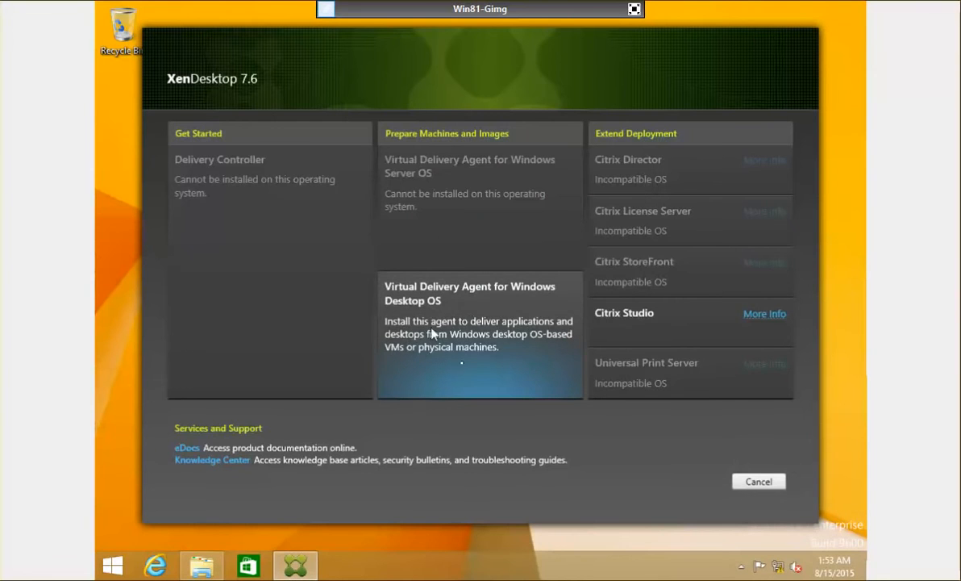
left_click(490, 350)
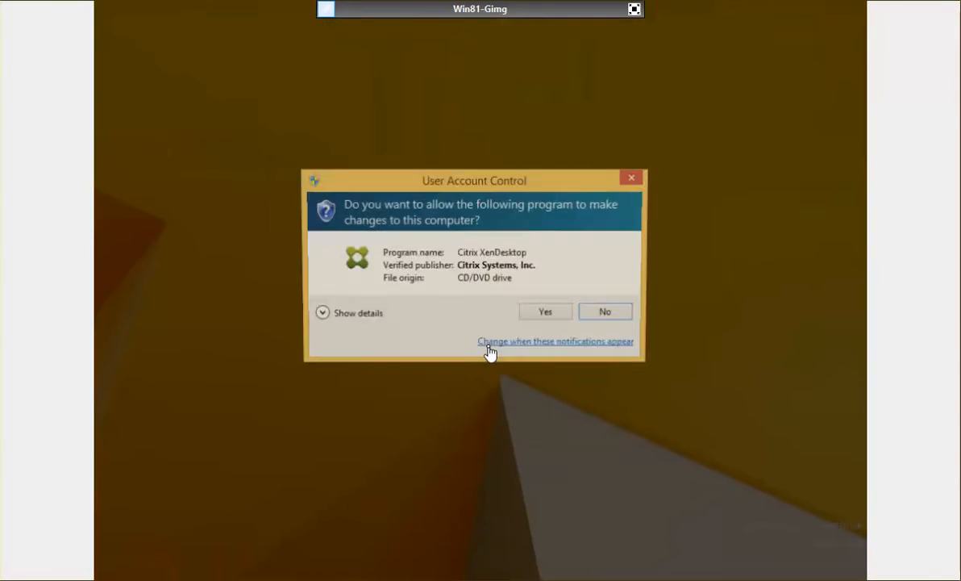
left_click(535, 313)
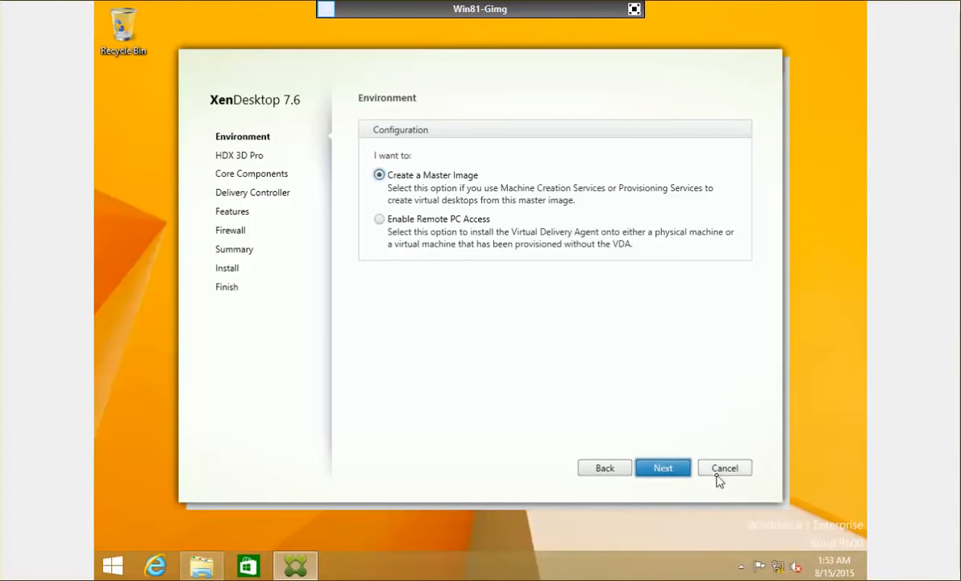
Keep Create a Master Image and the core components, then test and add controller ncicdc01.netsoft.internal.
left_click(682, 469)
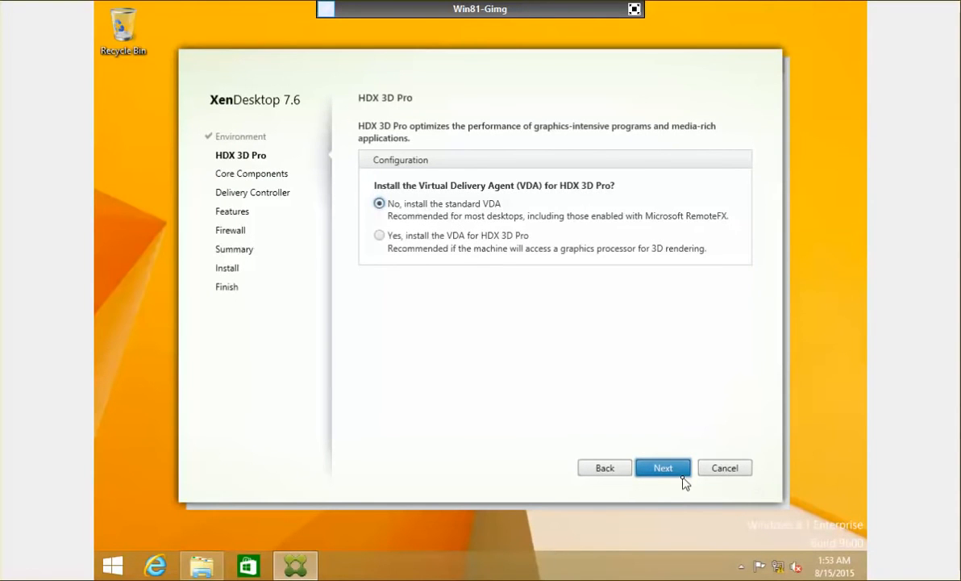
left_click(652, 471)
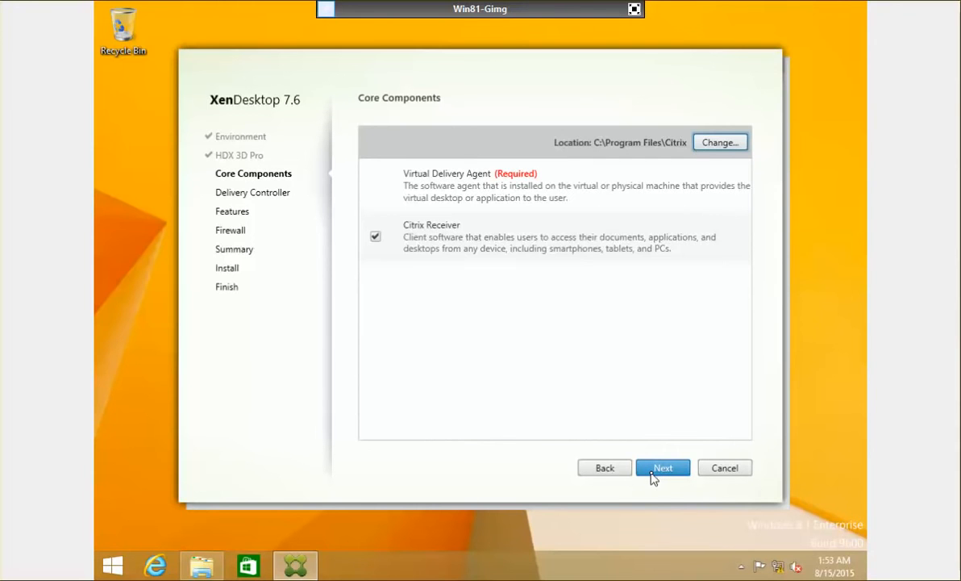
left_click(652, 474)
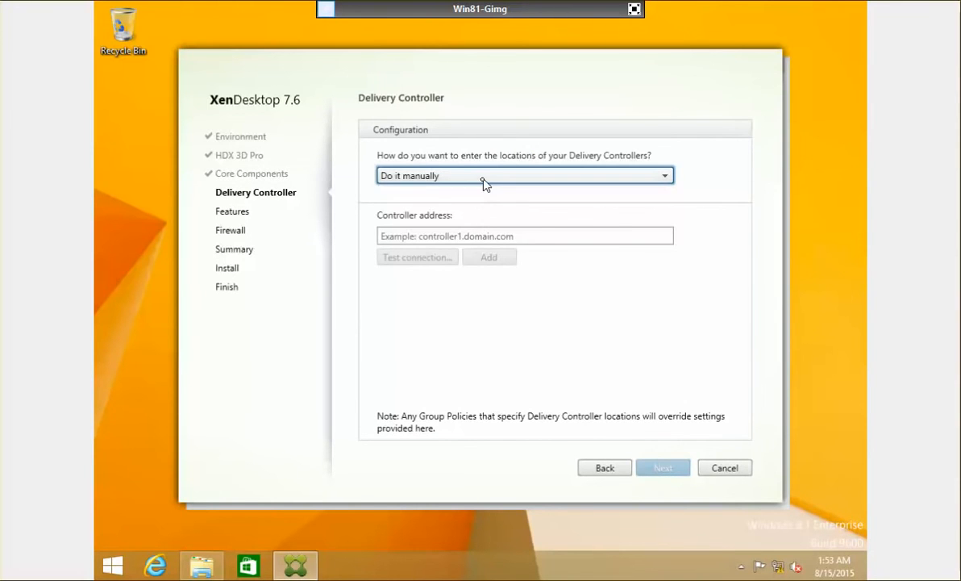
left_click(449, 174)
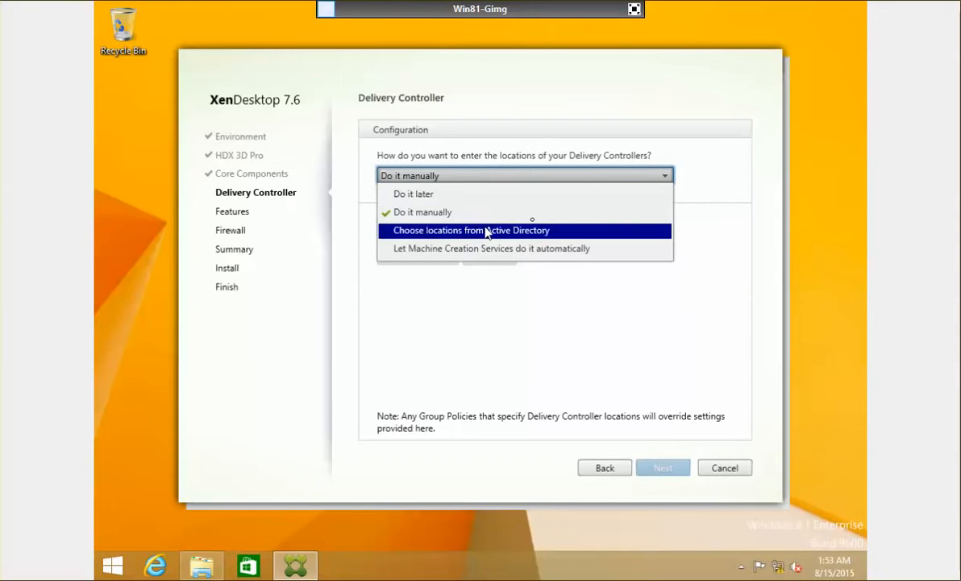
left_click(645, 211)
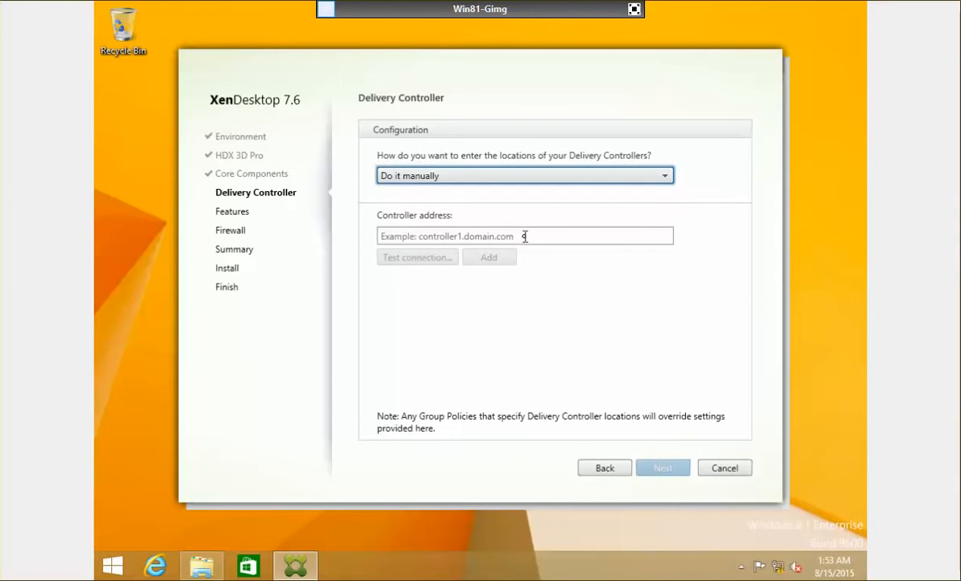
left_click(524, 235)
type("ncicdc01.netsoft.internal")
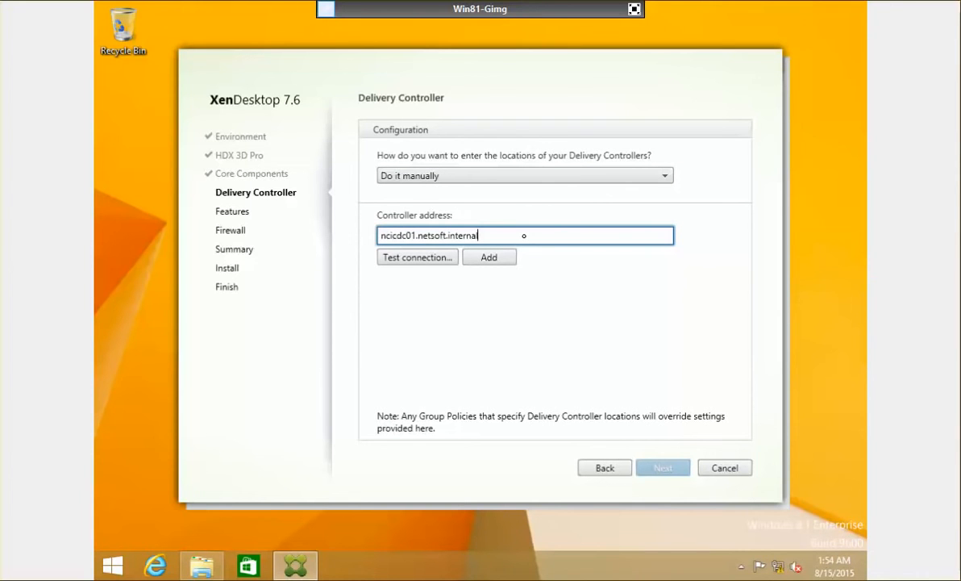
left_click(416, 258)
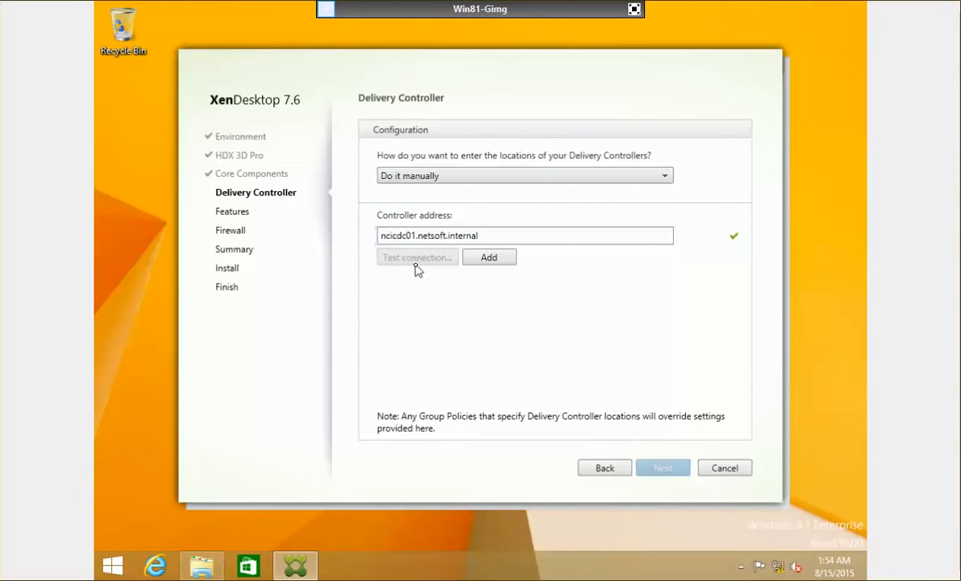
left_click(508, 257)
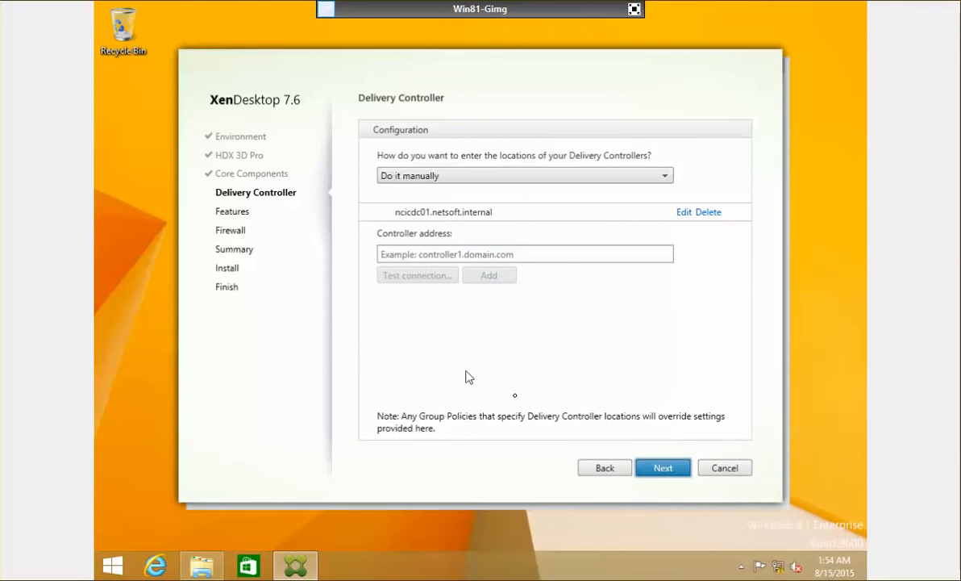
Enable the Personal vDisk feature and keep automatic firewall rules to reach the Summary page.
left_click(645, 474)
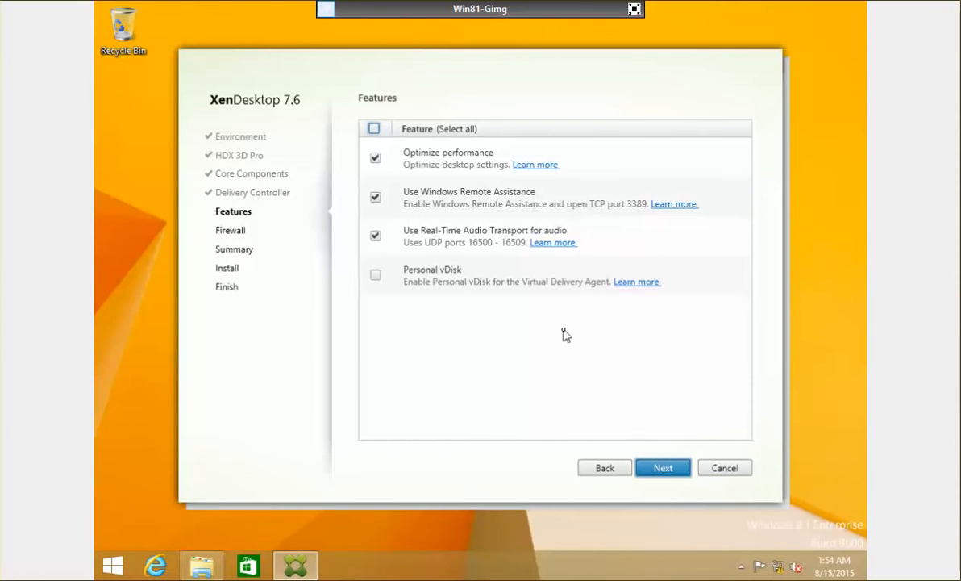
left_click(375, 276)
left_click(663, 468)
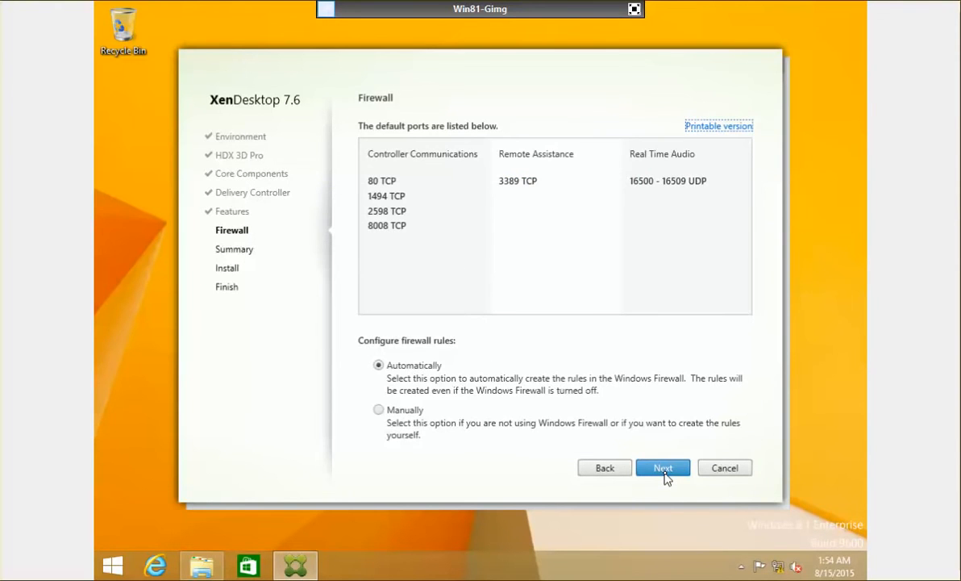
left_click(663, 469)
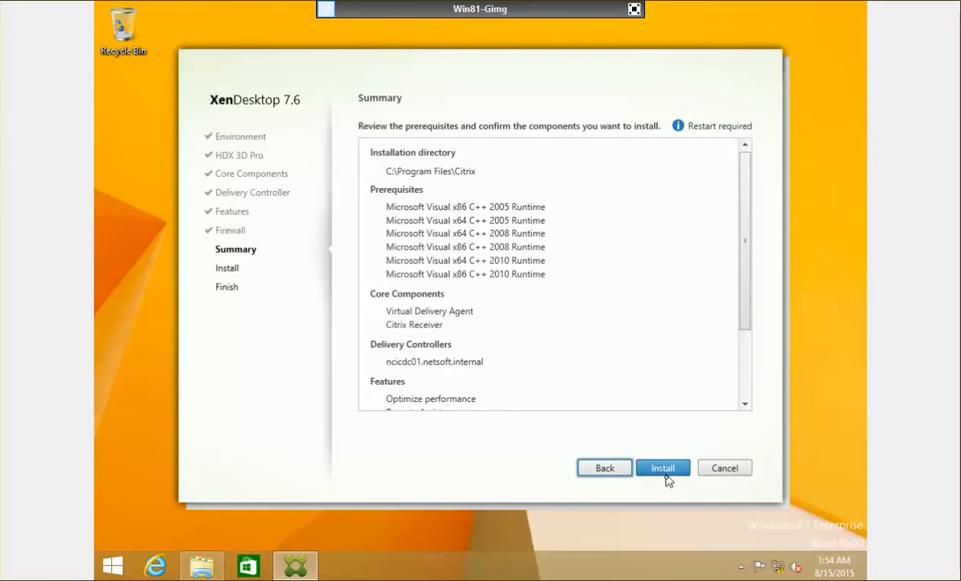
Install the VDA and Citrix Receiver, then finish with Restart machine checked.
left_click(665, 471)
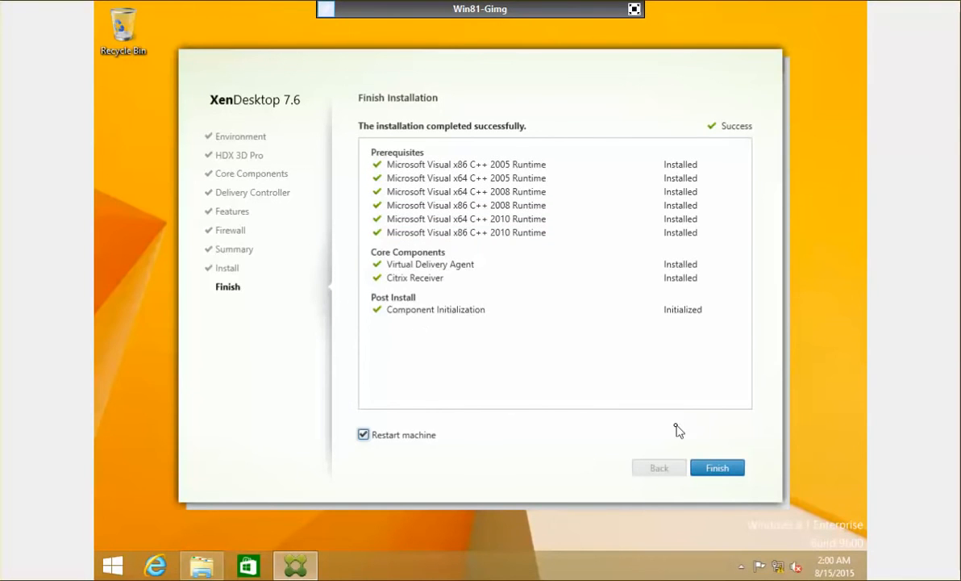
left_click(717, 469)
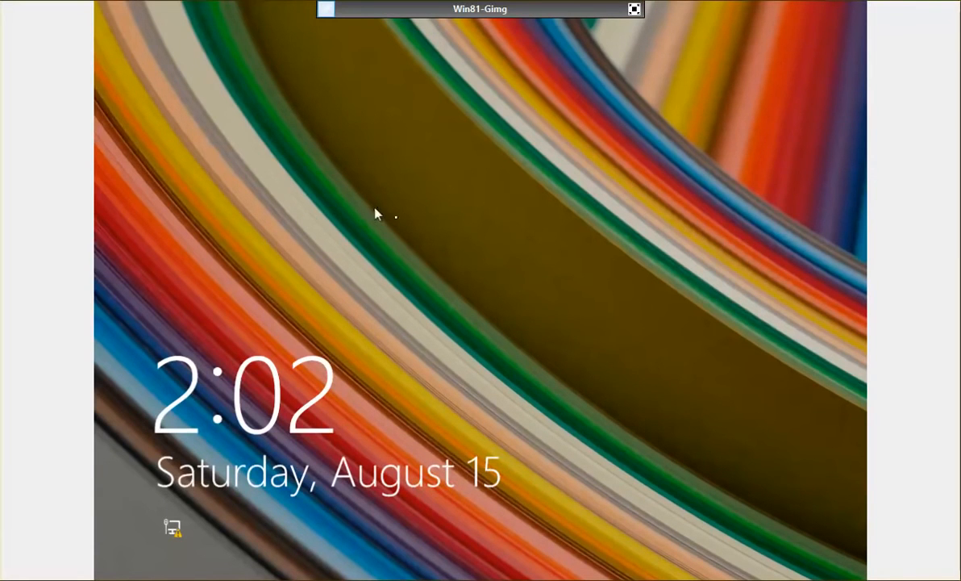
Sign back into Win81-Gimg with the local administrator password.
left_click(420, 238)
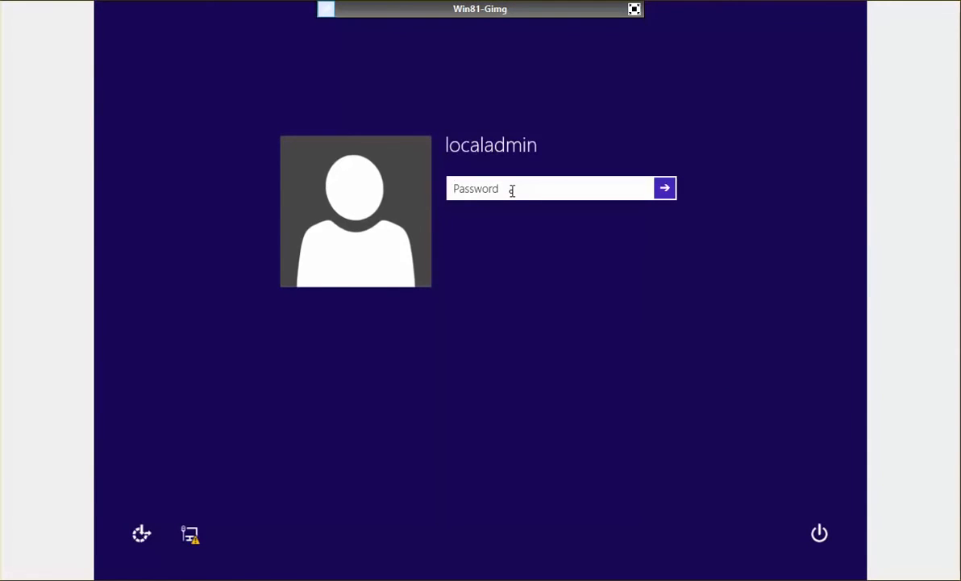
type("•••••••")
key("Return")
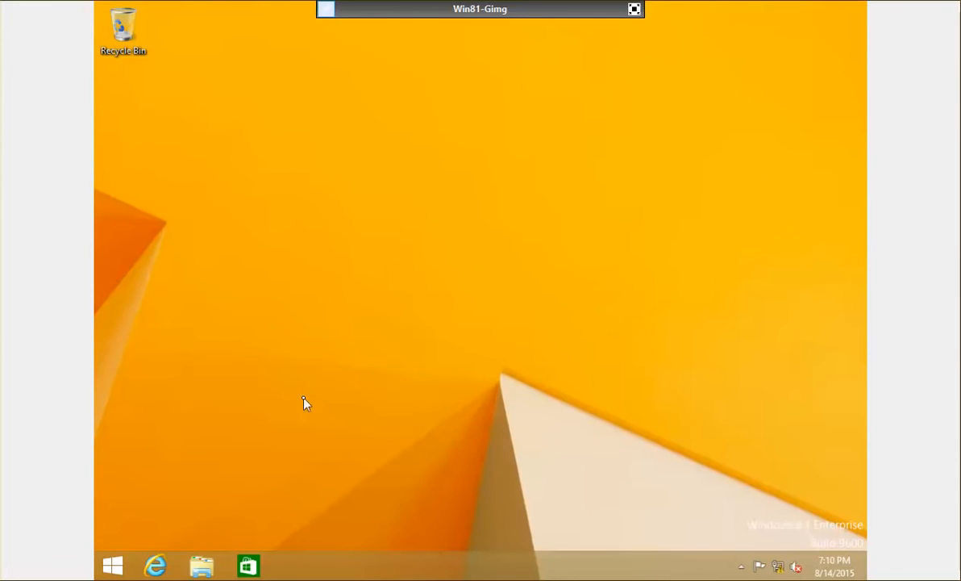
Shut down Win81-Gimg from the Start context menu, overriding the Personal vDisk warning.
right_click(121, 566)
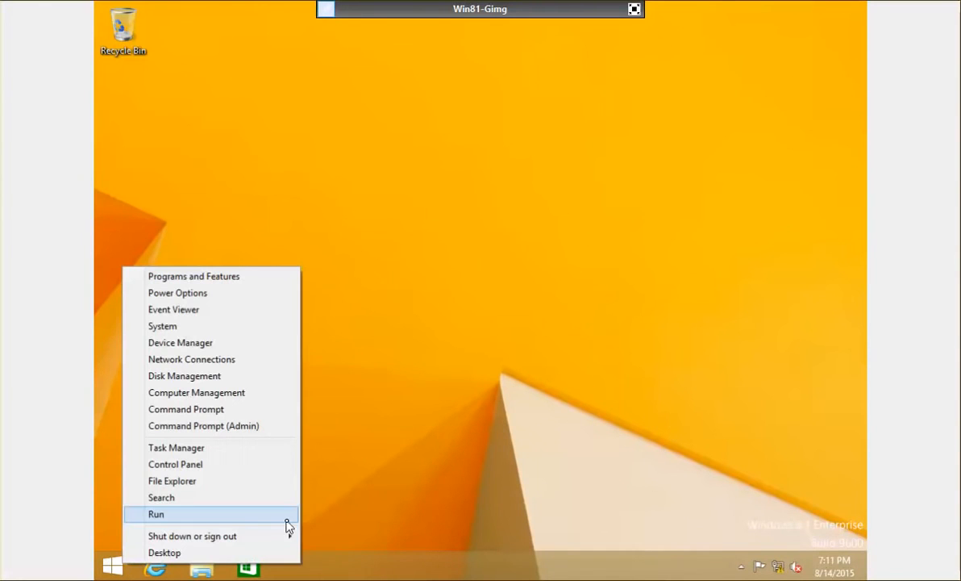
mouse_move(222, 537)
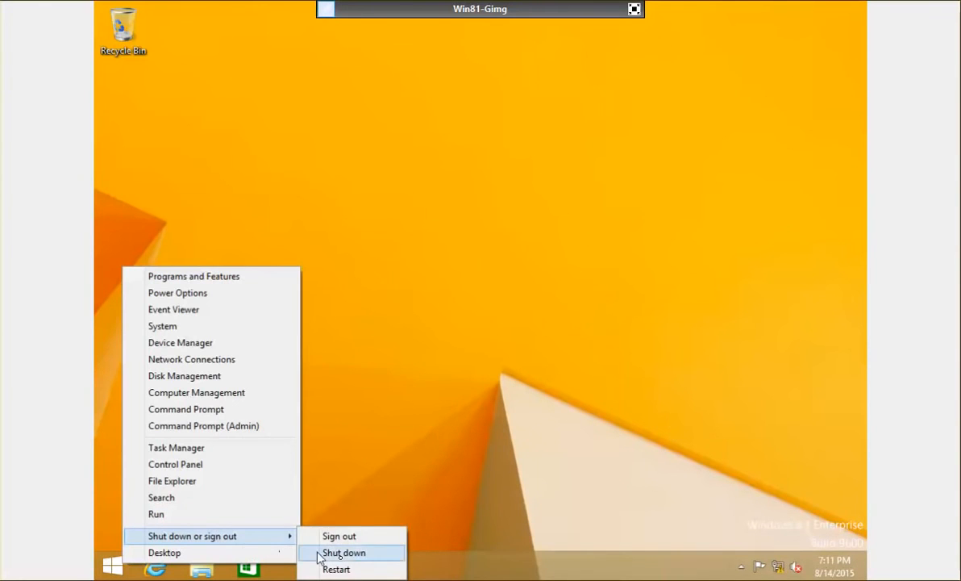
left_click(347, 556)
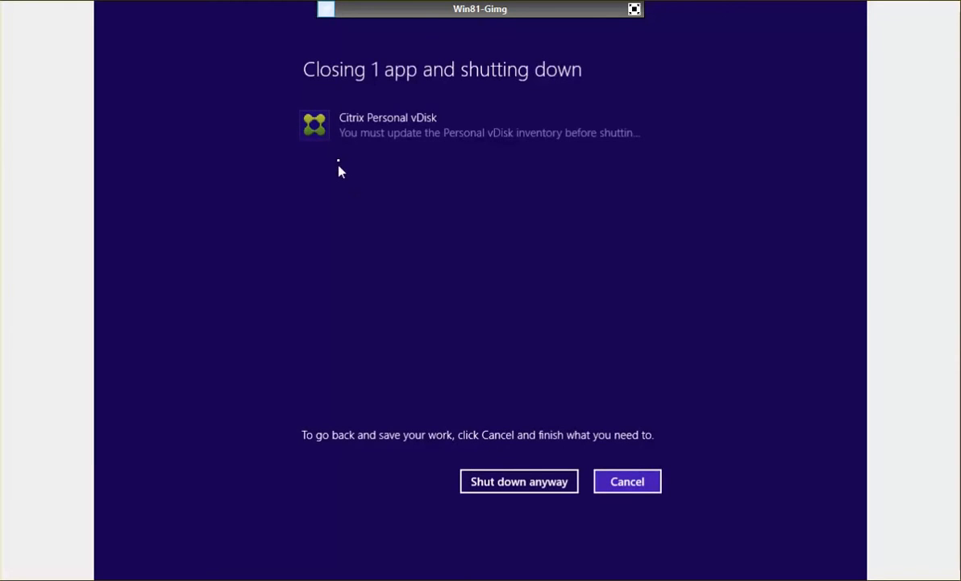
left_click(549, 487)
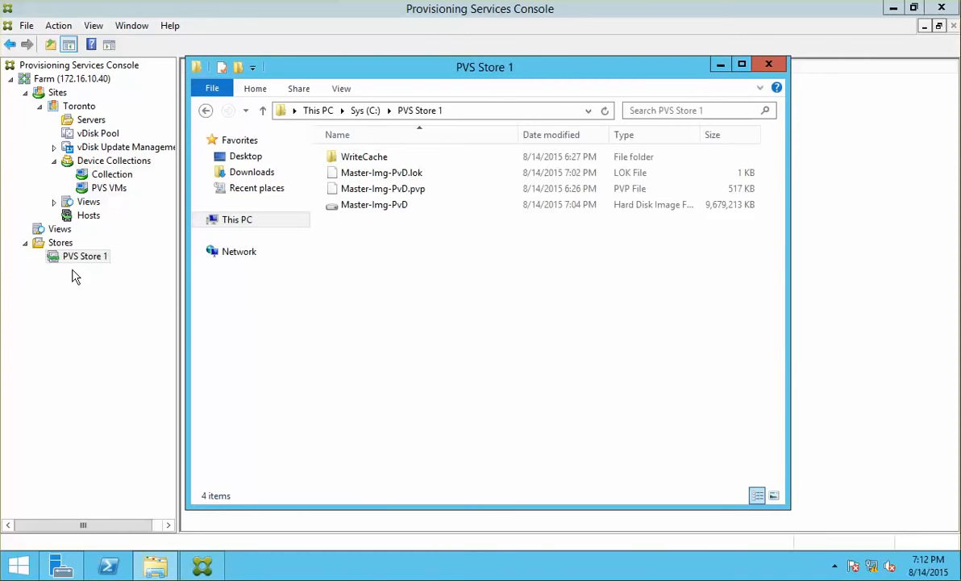
Start a new store named P, then abandon it after the missing-server error.
left_click(63, 245)
right_click(65, 245)
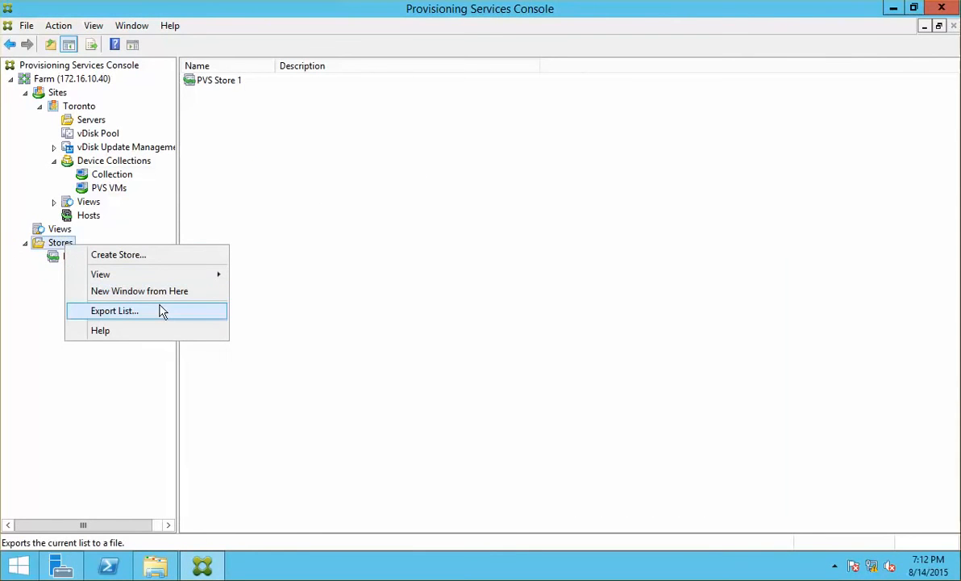
left_click(162, 260)
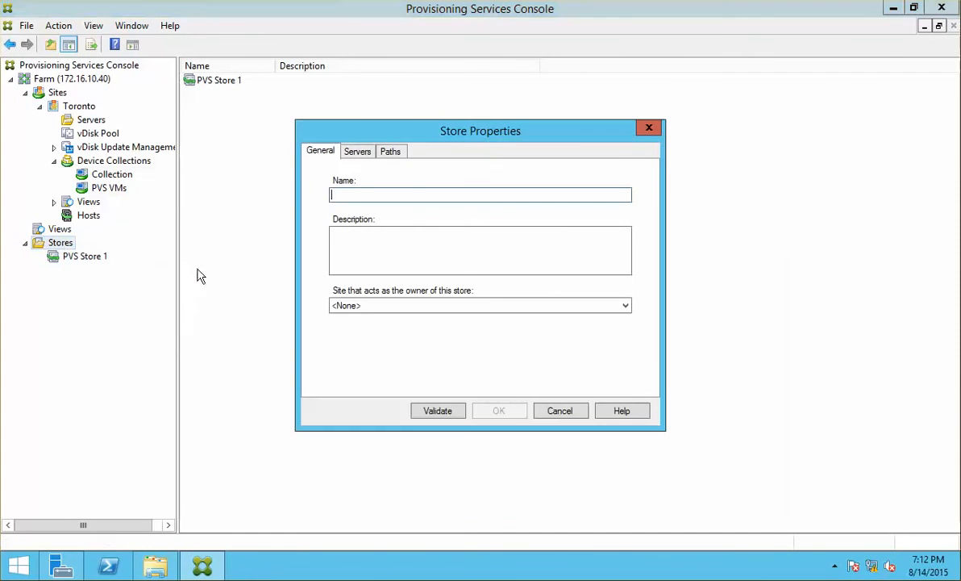
type("PVS Store")
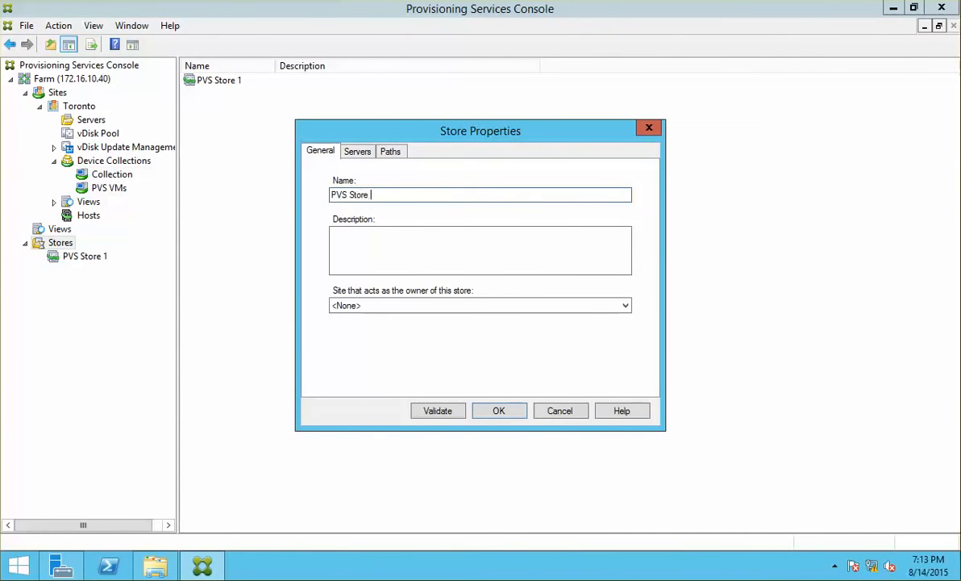
key("Return")
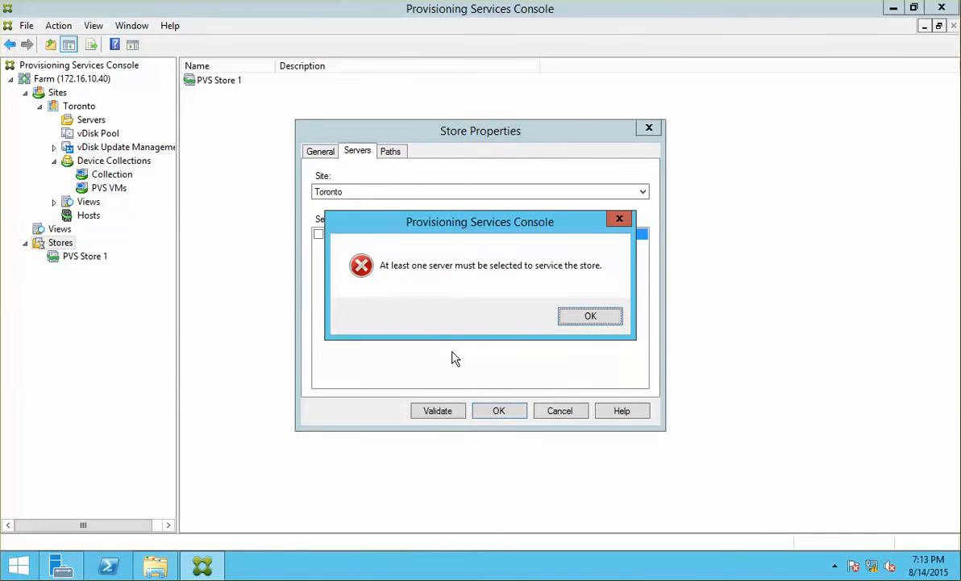
key("Return")
left_click(500, 410)
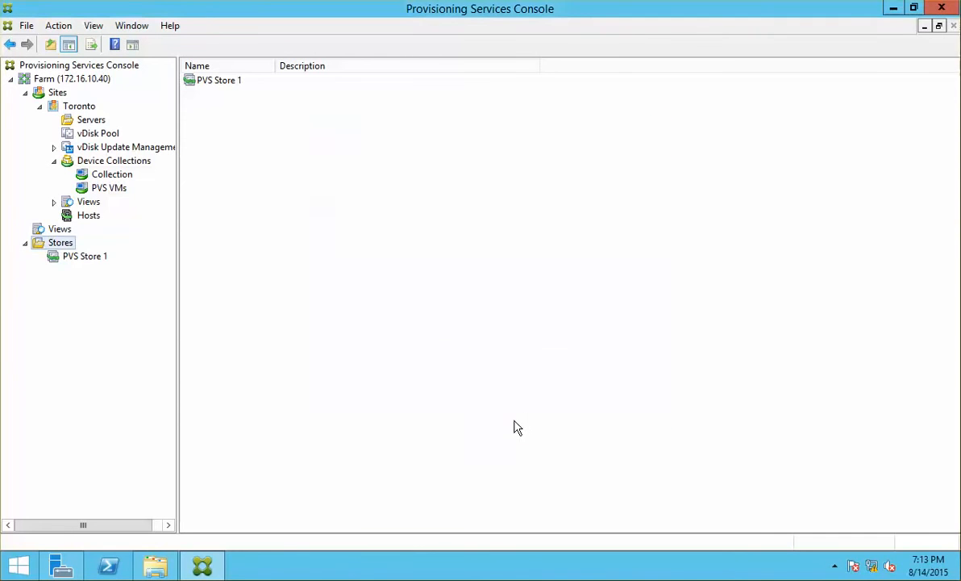
Create a store named PVS Store 2 with server NCIPVS01 providing it.
right_click(59, 246)
left_click(152, 257)
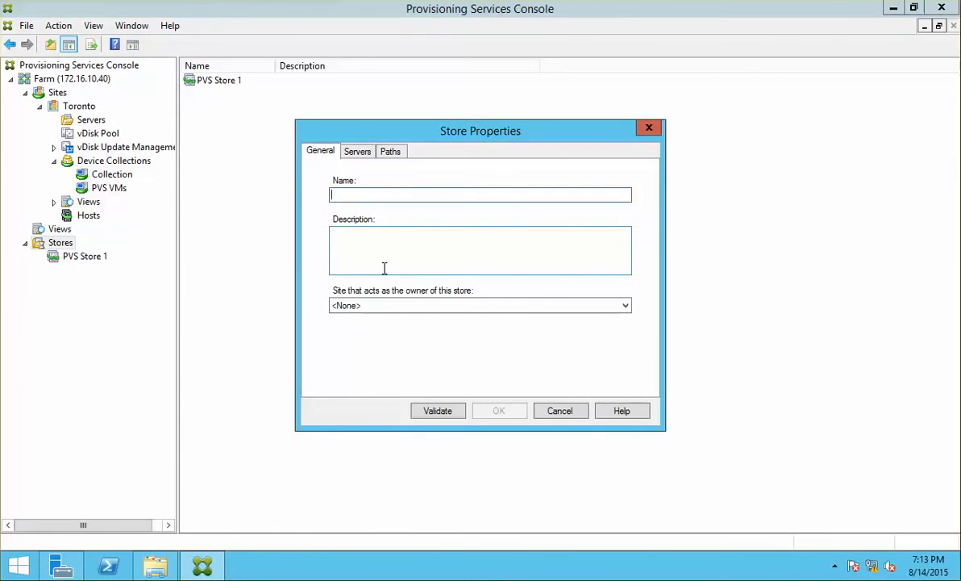
type("PV")
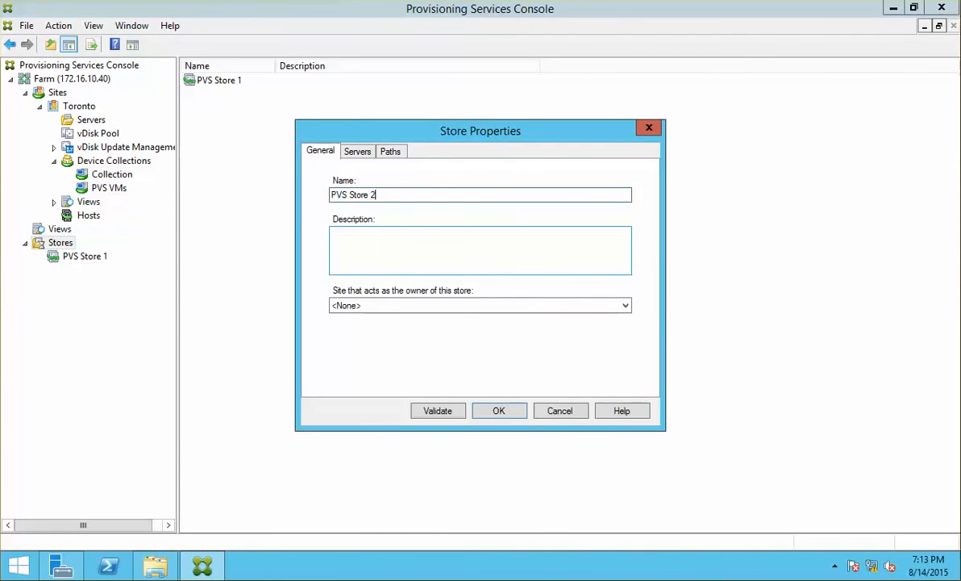
type("S Store 2")
key("Return")
left_click(590, 317)
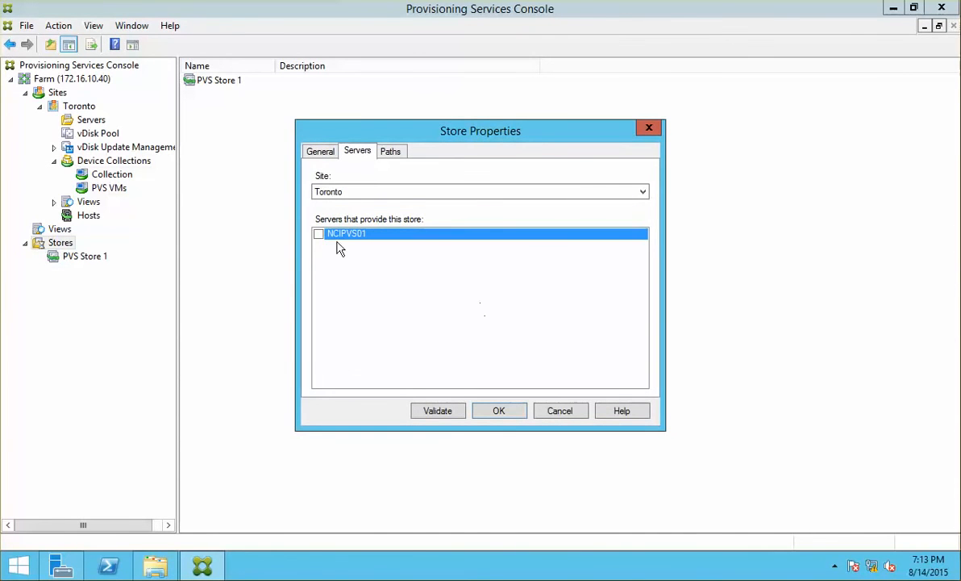
left_click(319, 234)
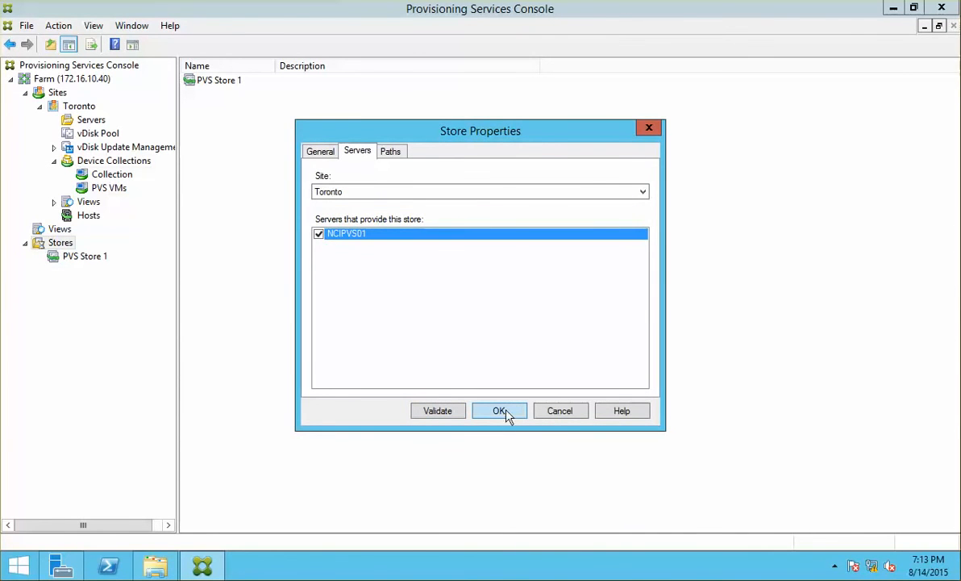
left_click(466, 414)
left_click(538, 320)
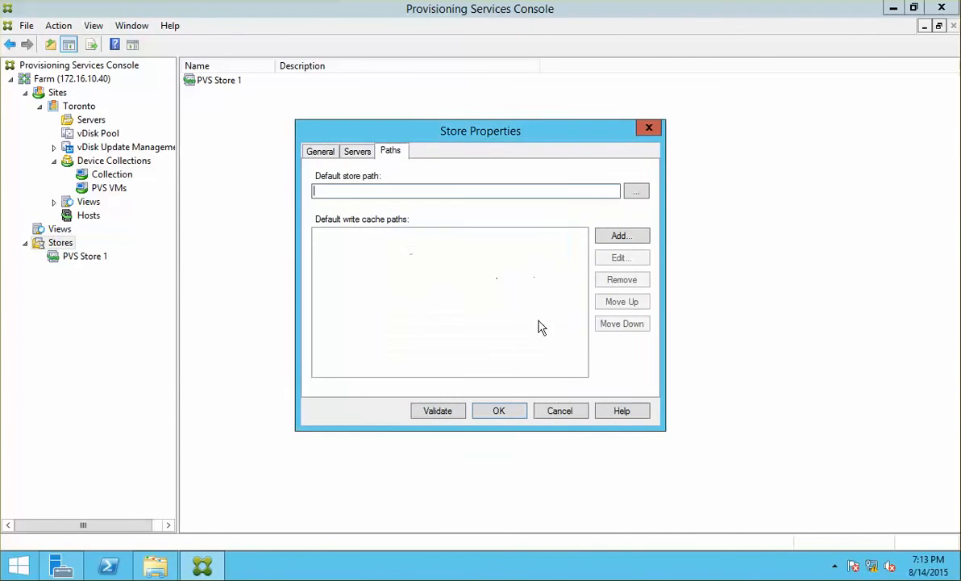
Create a new PVS Store 2 folder on the server's C:\ drive.
left_click(636, 190)
double_click(296, 235)
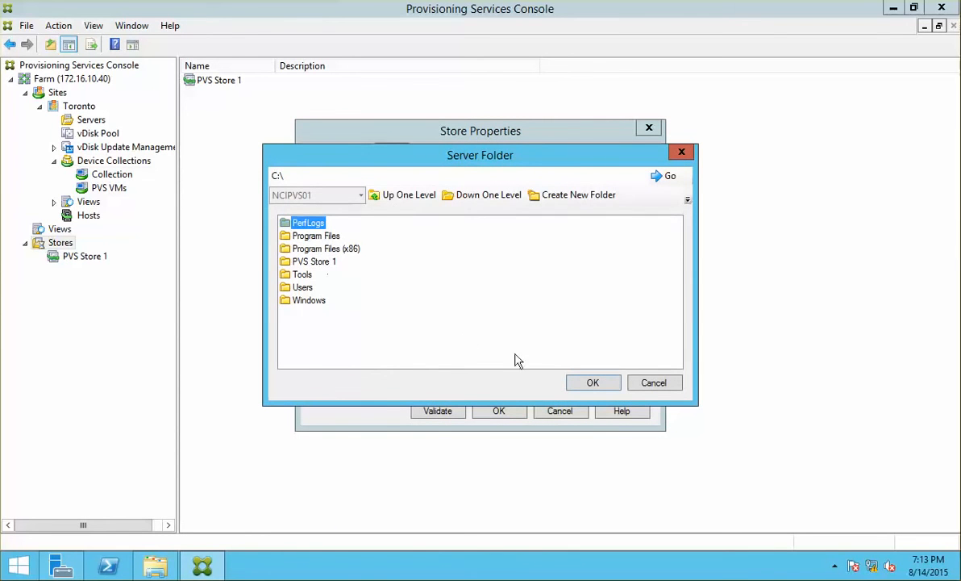
left_click(569, 202)
type("PVS")
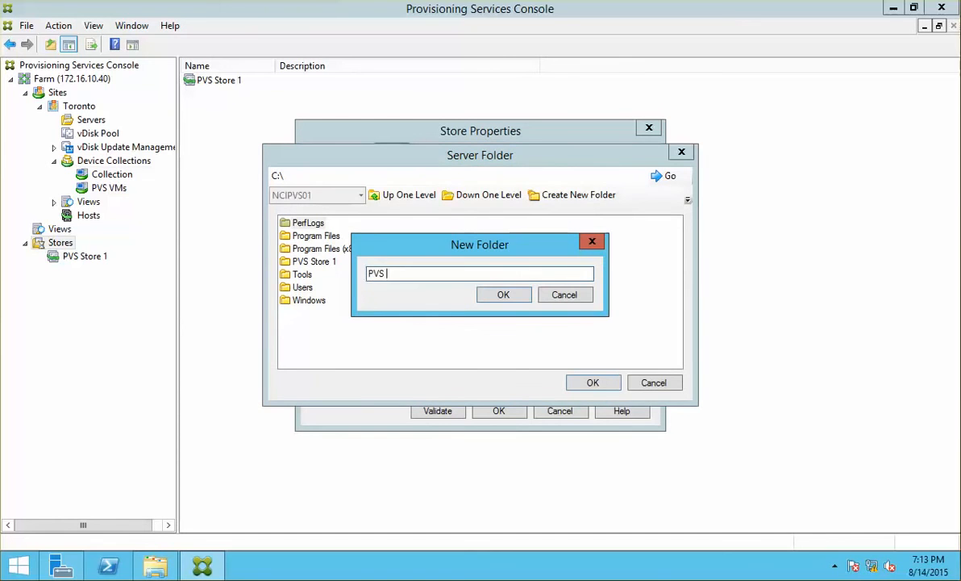
type(" Store 2")
key("Return")
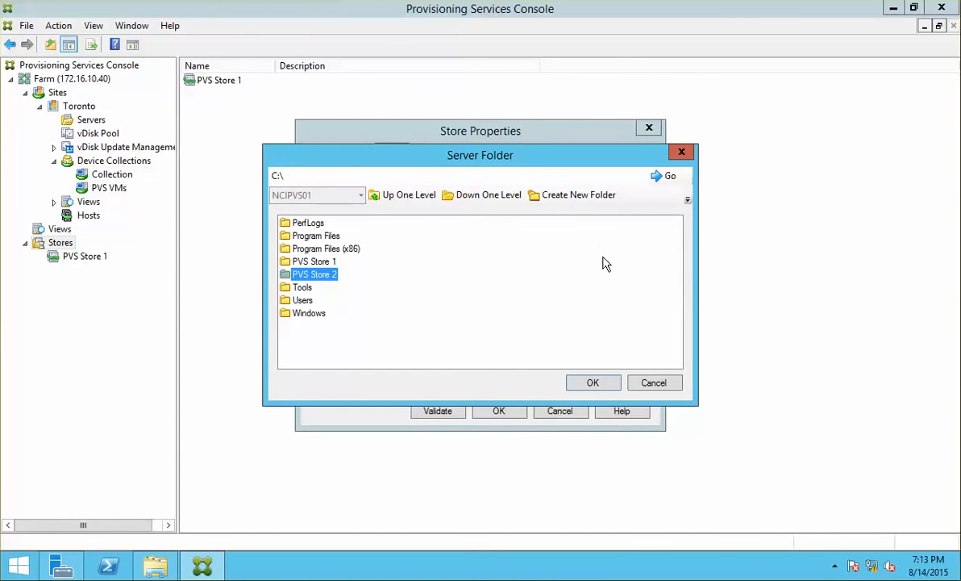
left_click(613, 382)
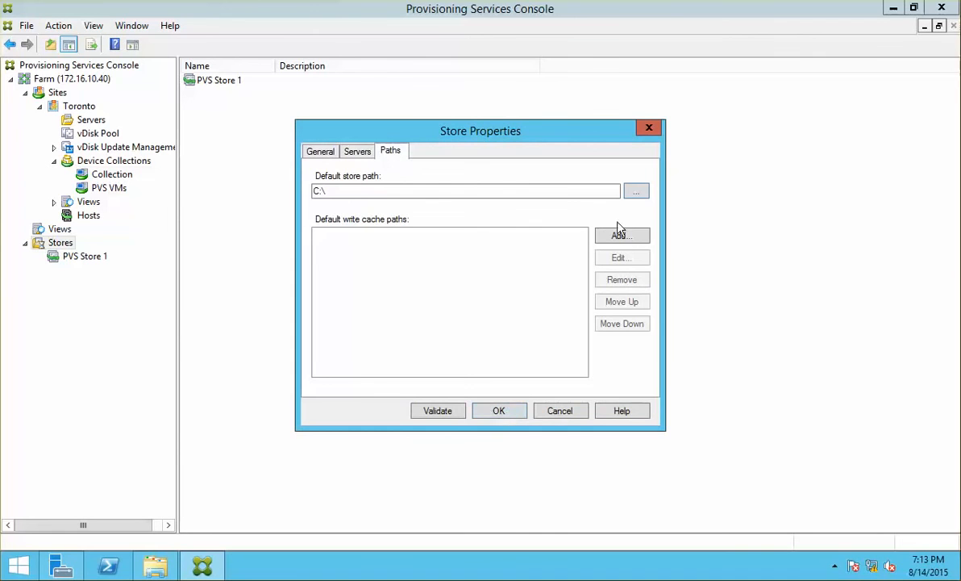
Choose C:\PVS Store 2 as the store's default path.
left_click(636, 192)
left_click(313, 274)
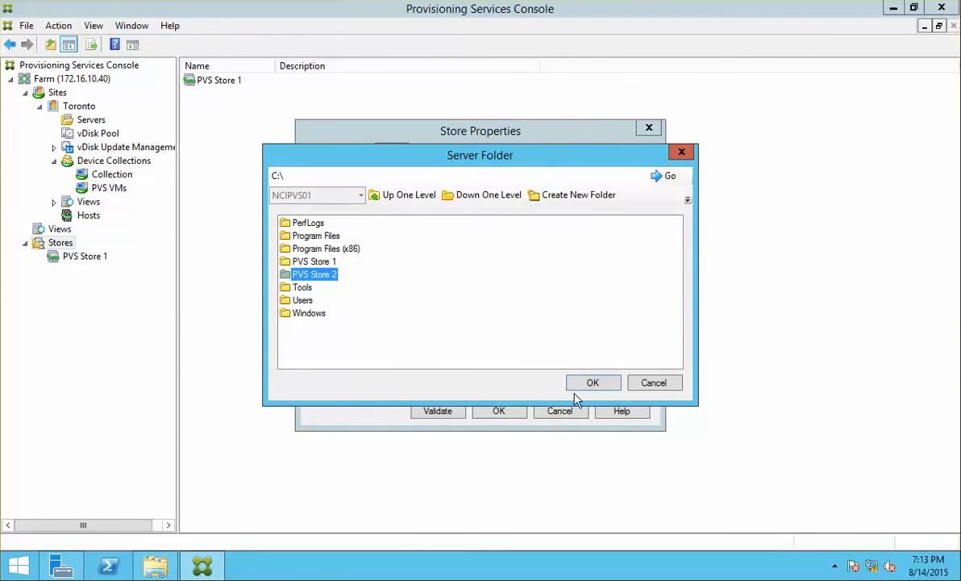
left_click(574, 381)
left_click(635, 195)
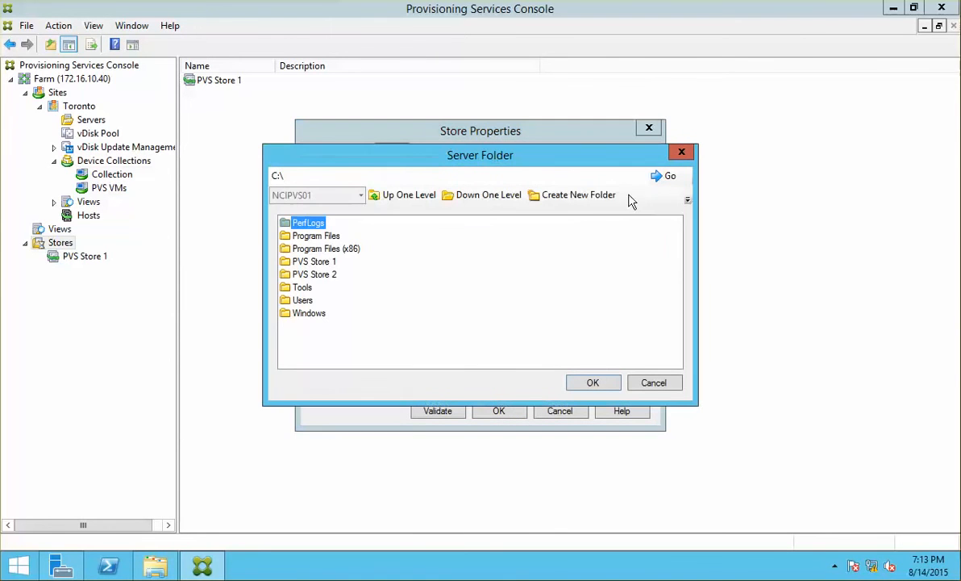
left_click(307, 275)
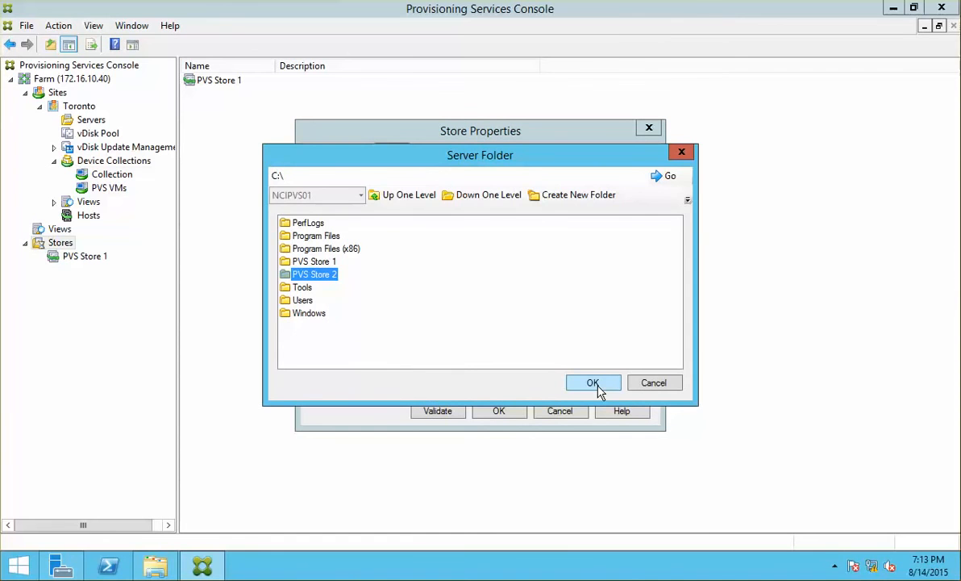
left_click(594, 384)
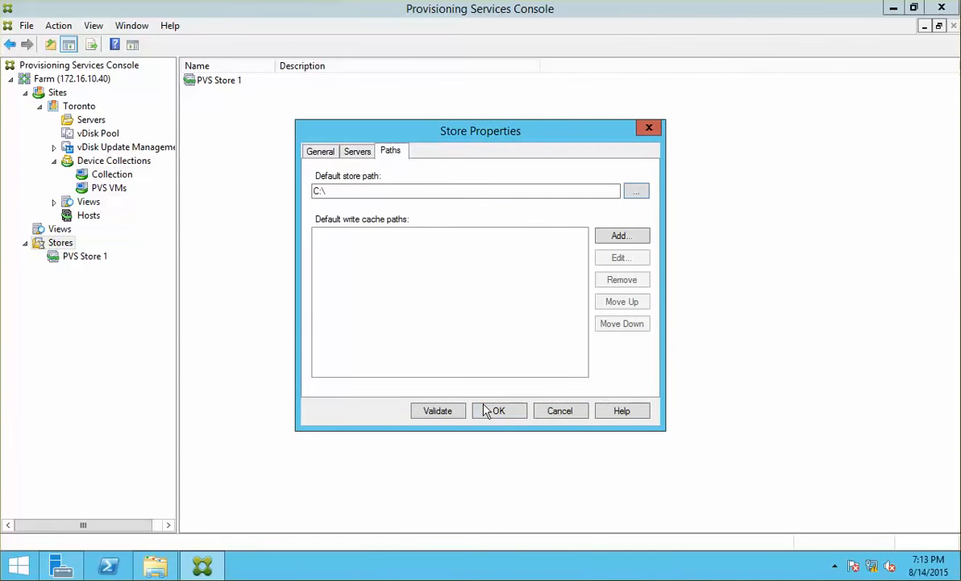
Validate the store path, close the results, and cancel the Store Properties dialog.
left_click(438, 410)
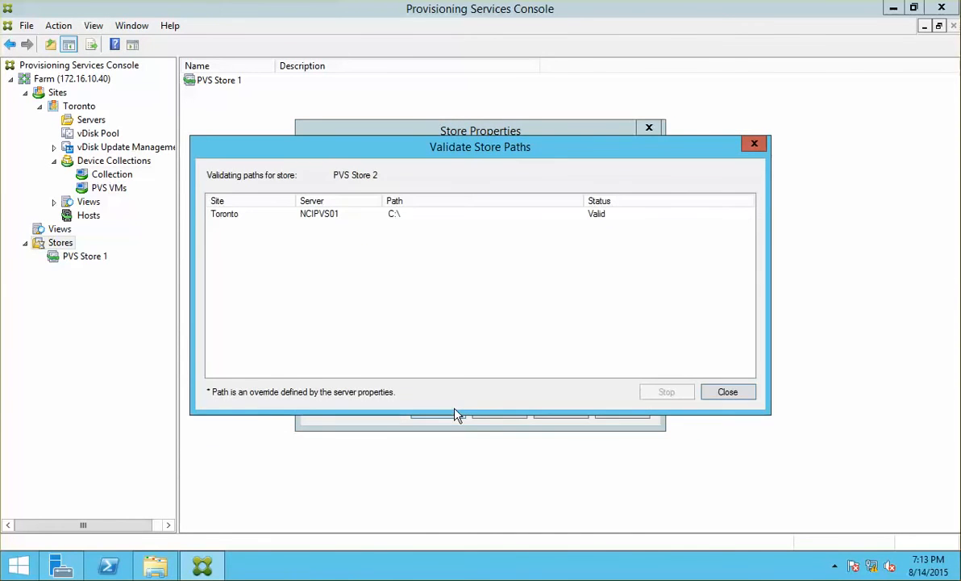
left_click(312, 217)
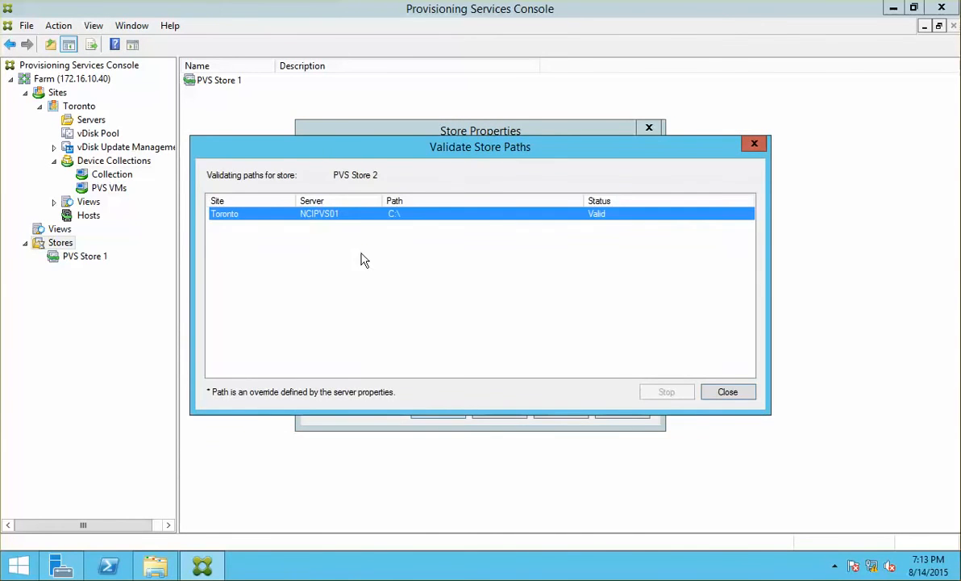
left_click(712, 395)
left_click(346, 191)
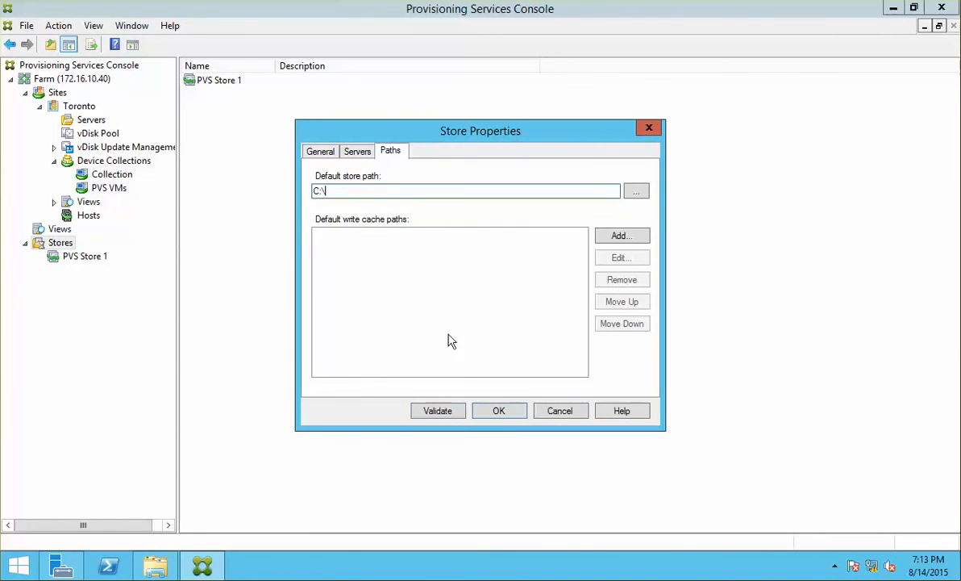
left_click(553, 409)
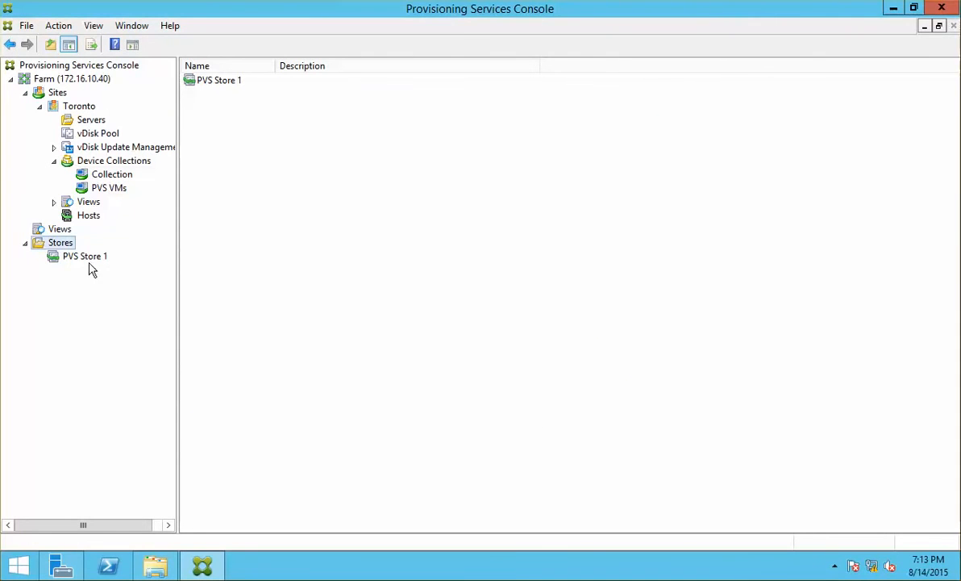
right_click(69, 243)
left_click(117, 252)
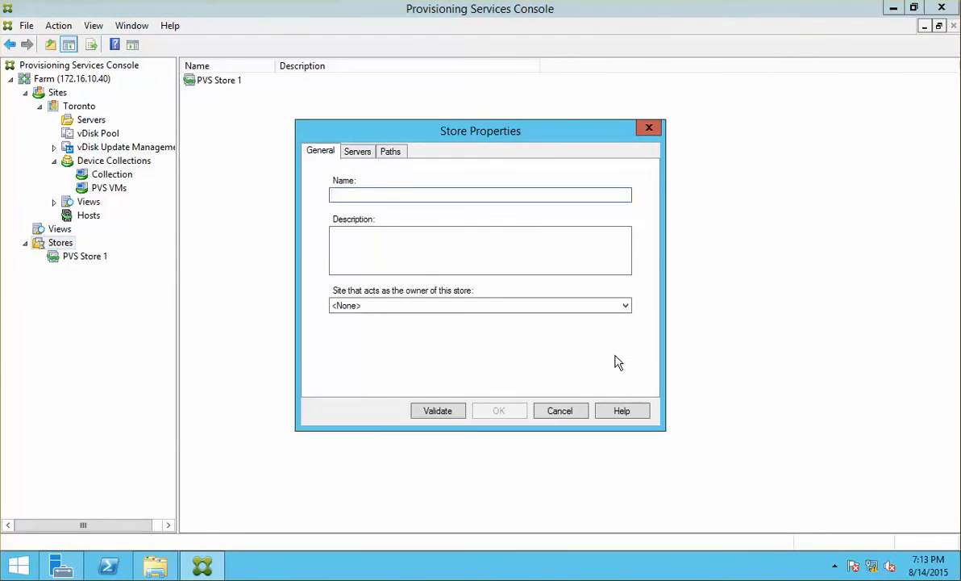
type("PVS Store")
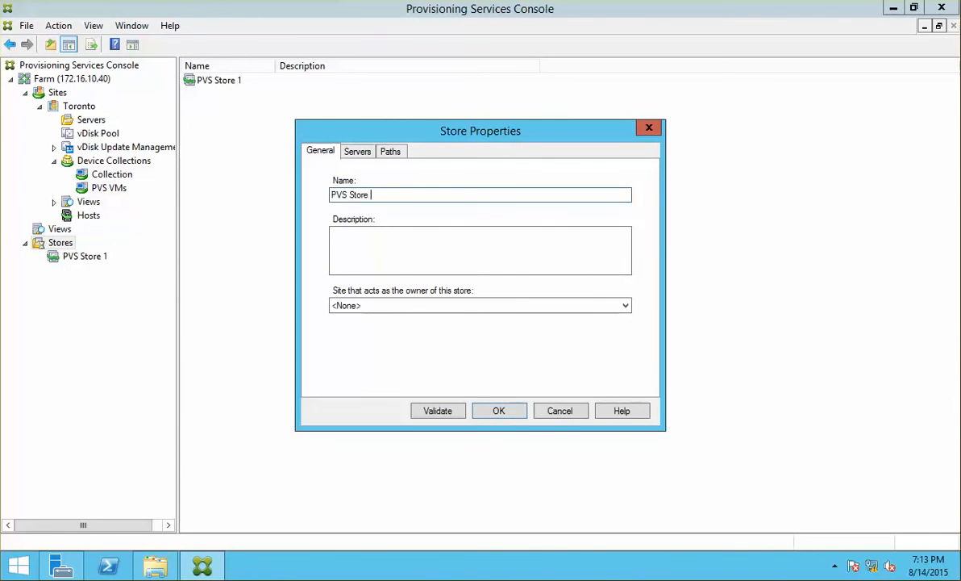
key("Return")
key("Return")
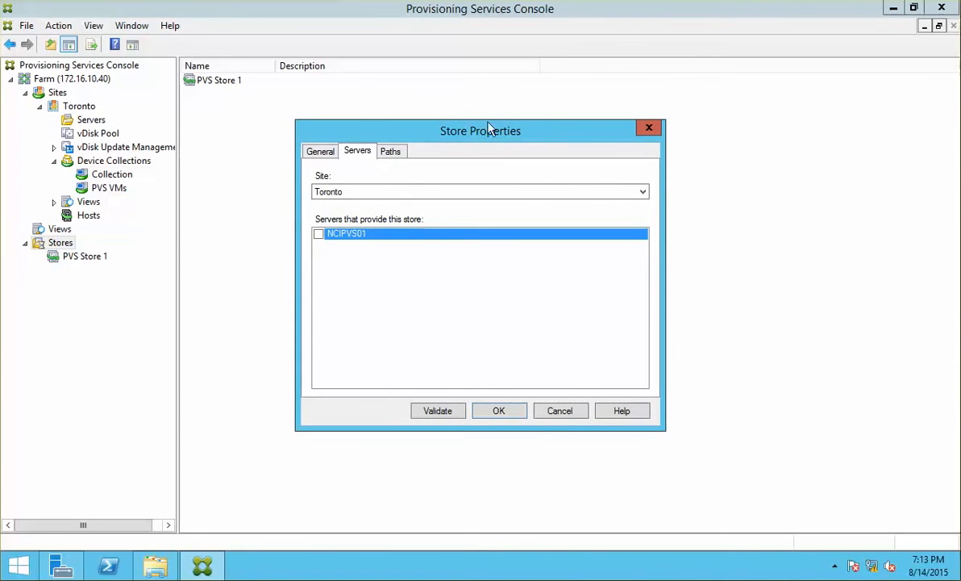
left_click(320, 234)
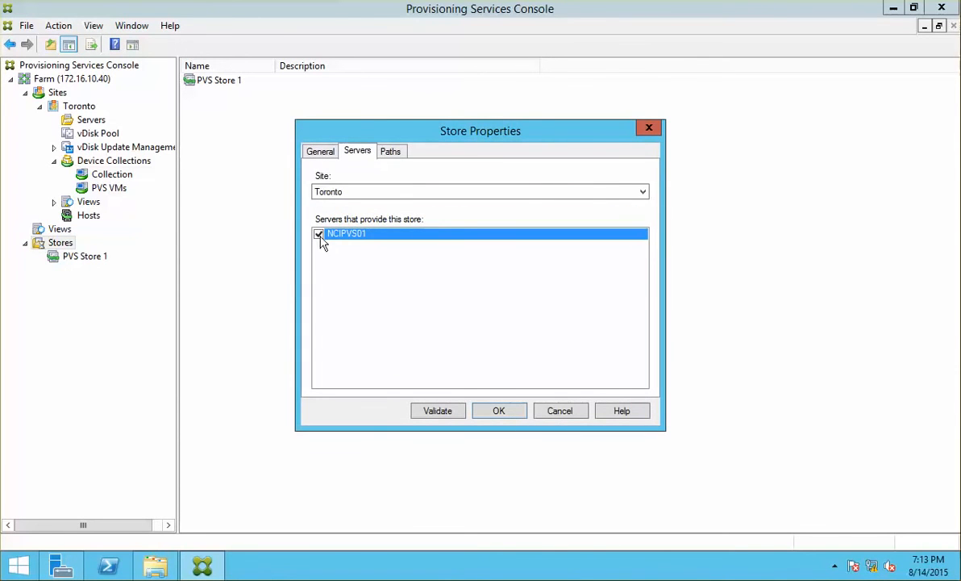
left_click(494, 411)
left_click(538, 316)
left_click(635, 193)
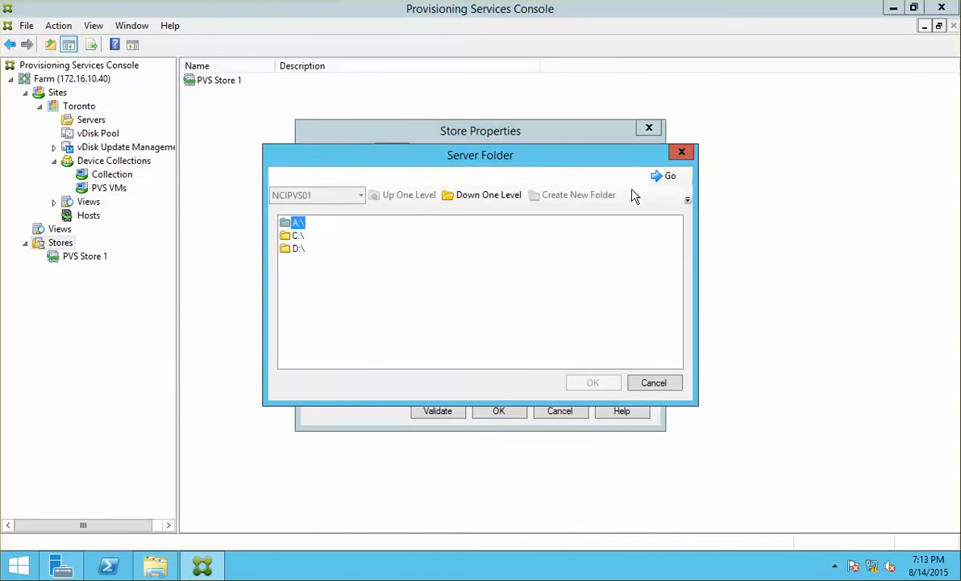
double_click(298, 235)
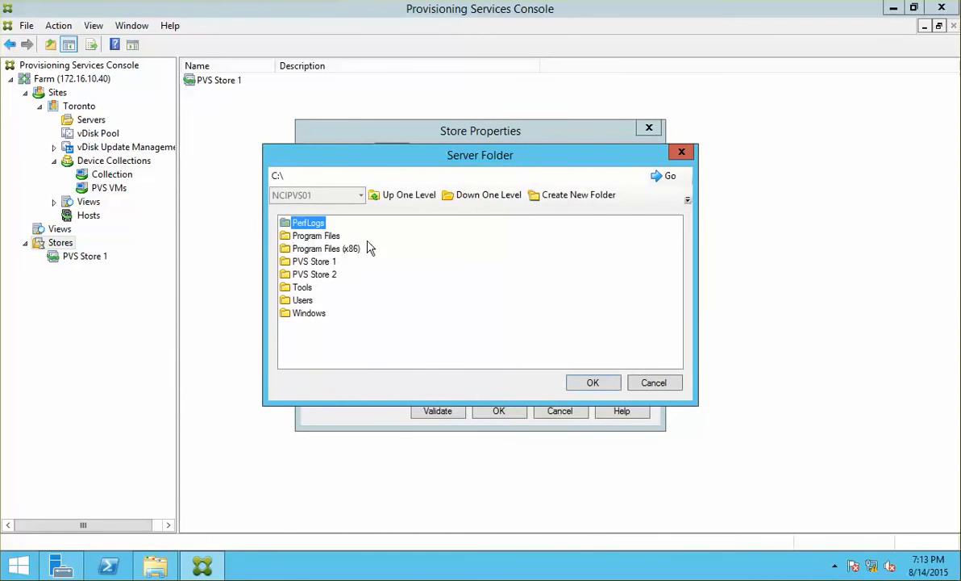
left_click(318, 275)
left_click(586, 382)
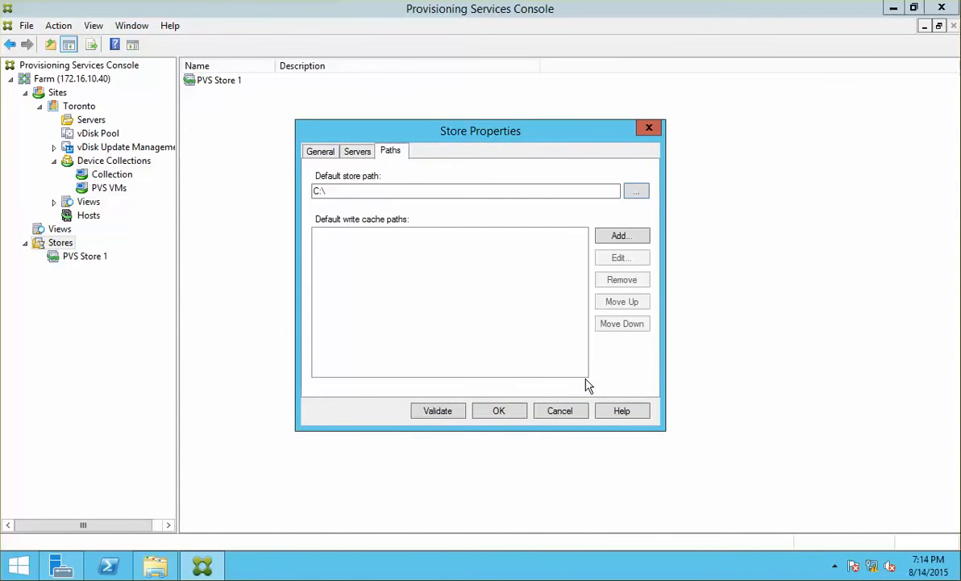
left_click(466, 193)
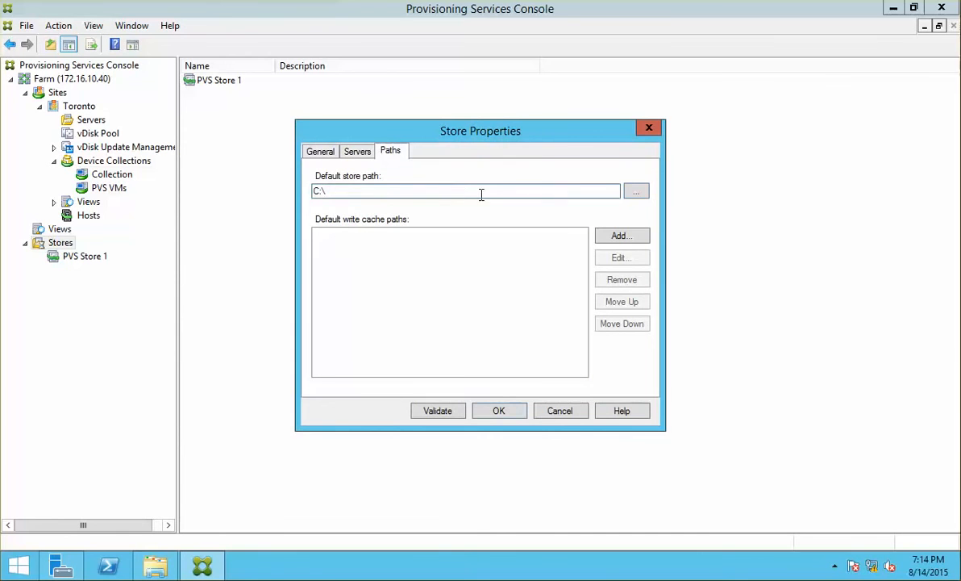
left_click(636, 191)
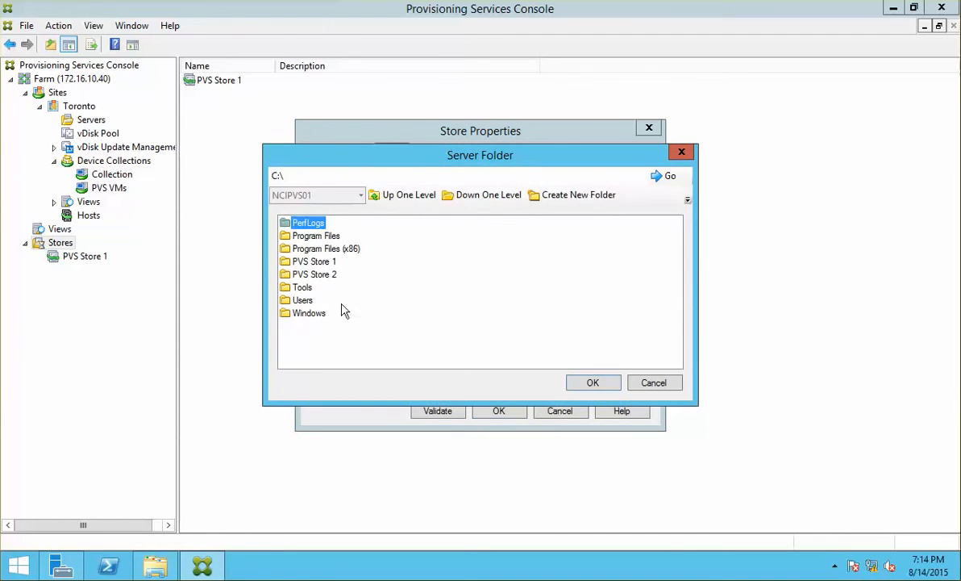
left_click(317, 263)
left_click(594, 382)
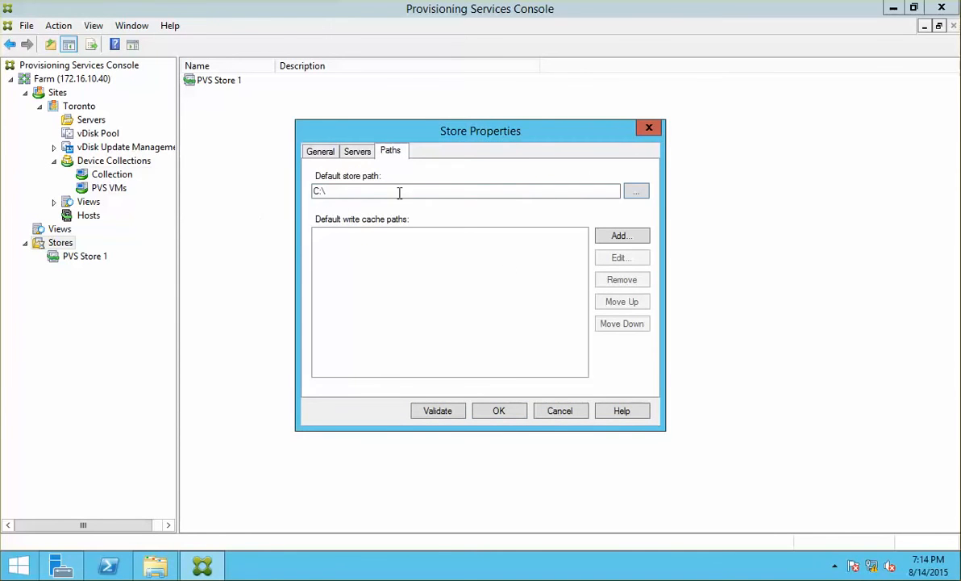
Start creating a new store named PVS Store 2 under Stores.
right_click(60, 243)
left_click(104, 254)
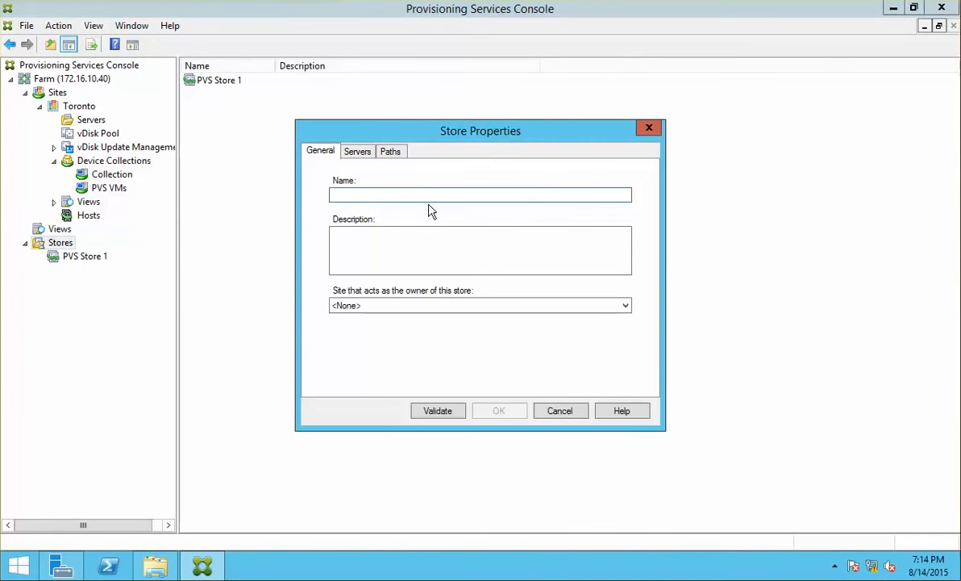
type("PVS ")
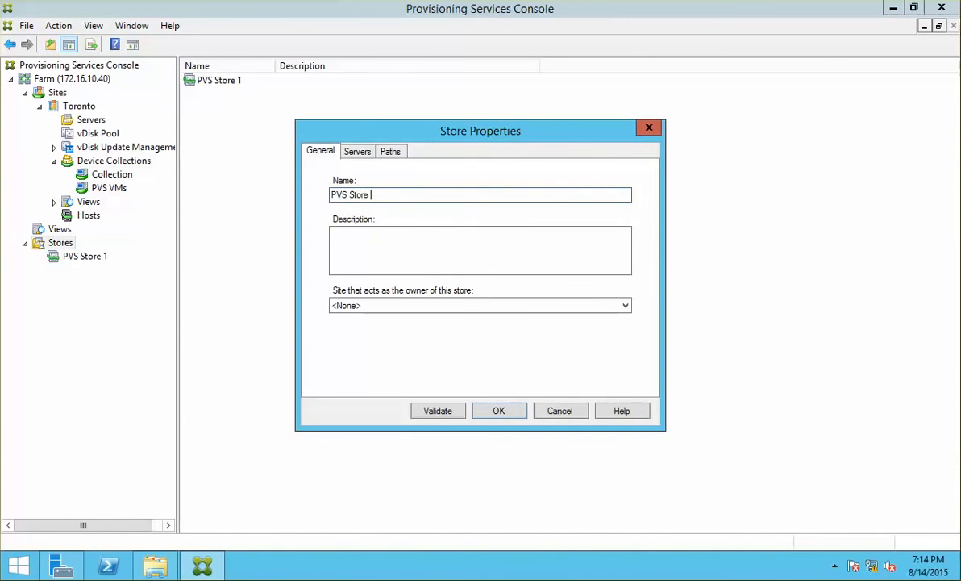
type("Store")
key("Return")
key("Return")
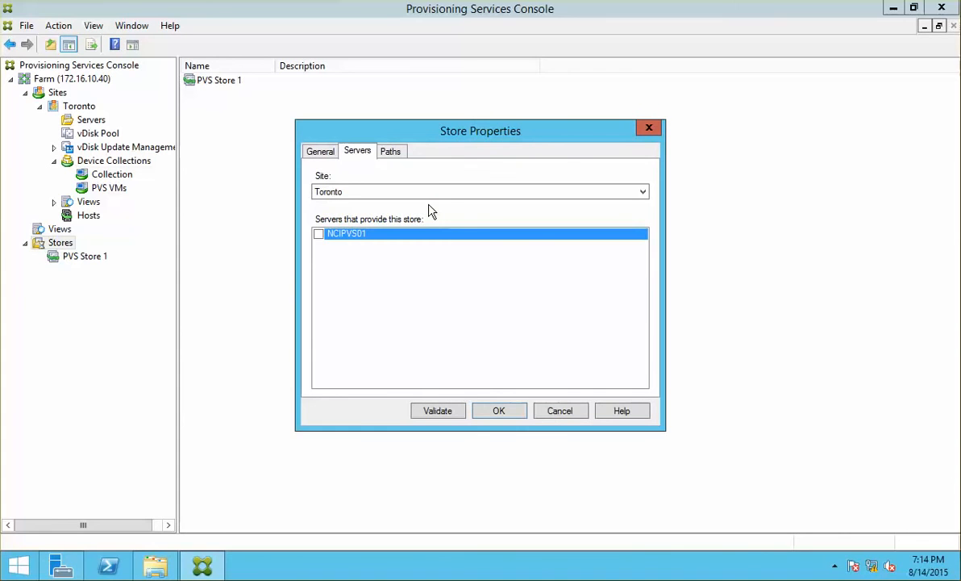
Set the store's default path to C:\PVS Store 2 on the Paths page.
left_click(390, 152)
left_click(636, 191)
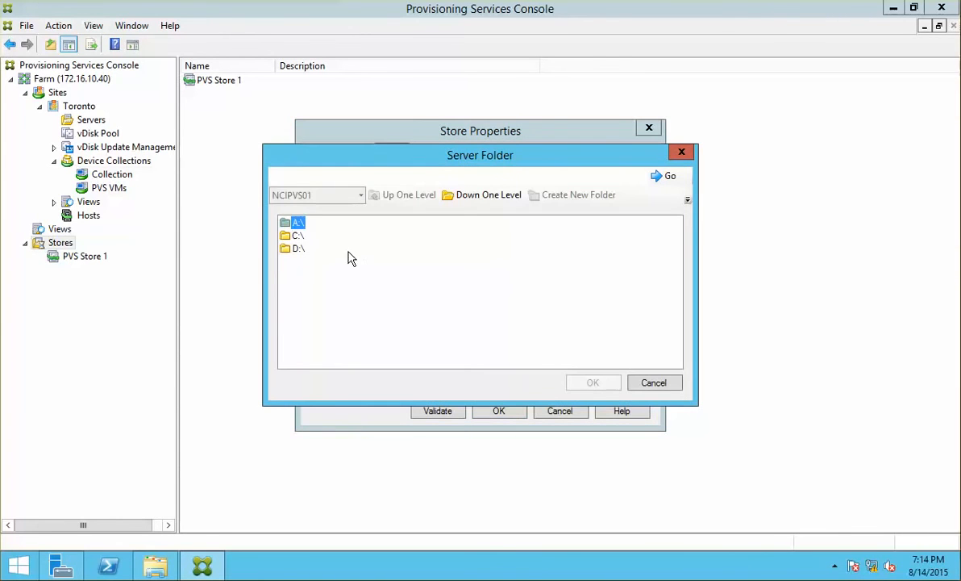
double_click(297, 236)
left_click(328, 275)
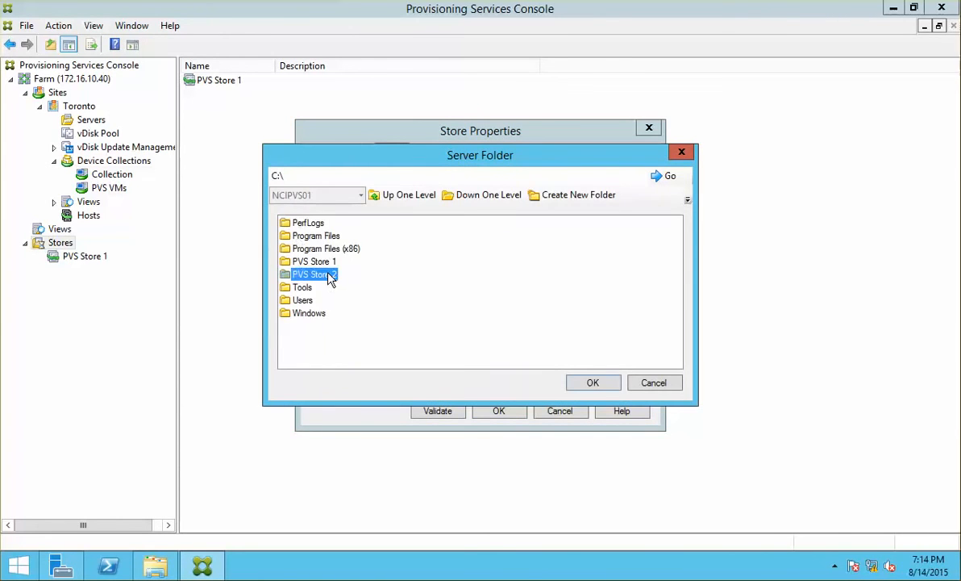
double_click(329, 276)
left_click(601, 383)
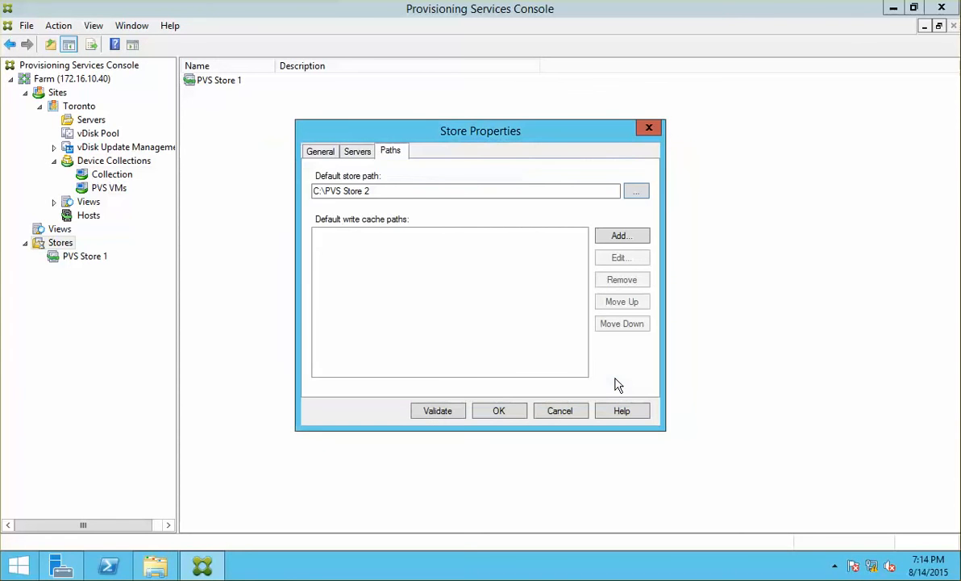
Save the store, accept the write cache notice, and return to Win81-Gimg's console.
left_click(499, 412)
left_click(544, 316)
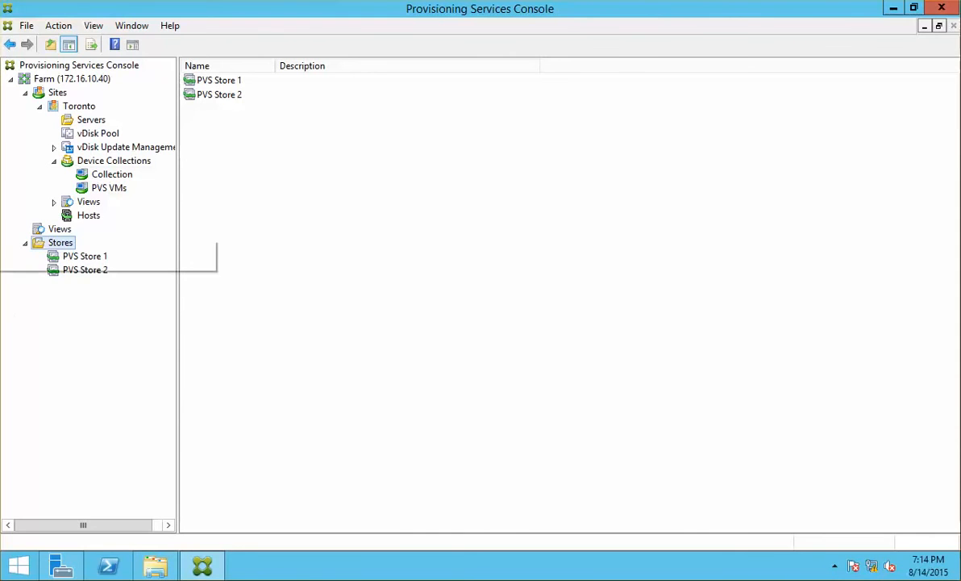
left_click(0, 226)
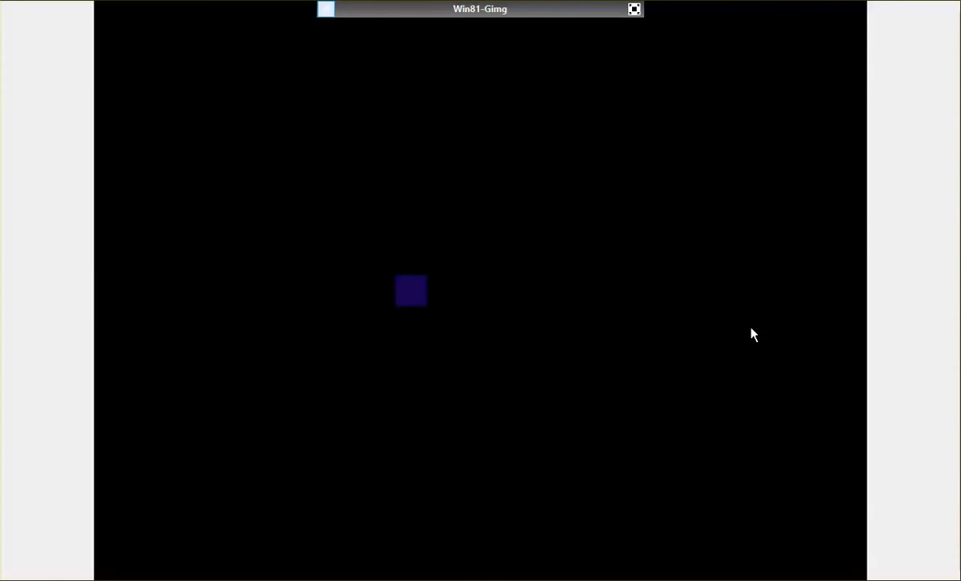
Leave full screen and begin a full copy of the Win81-Gimg VM.
left_click(634, 9)
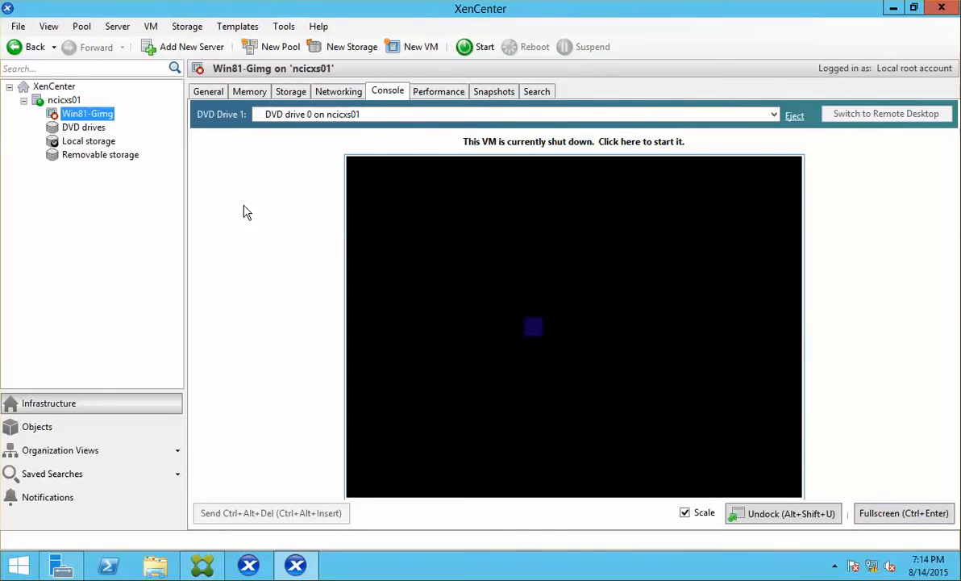
right_click(106, 117)
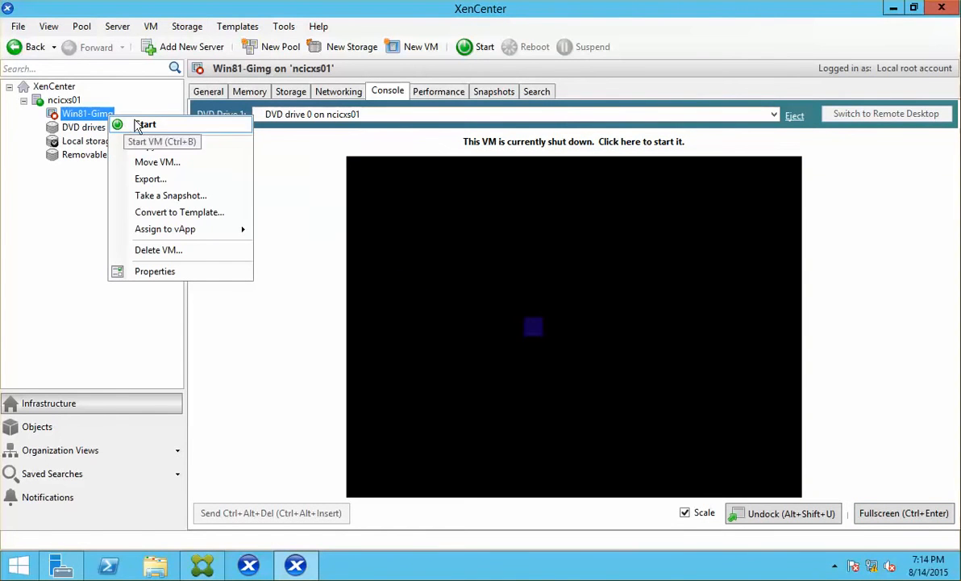
left_click(220, 145)
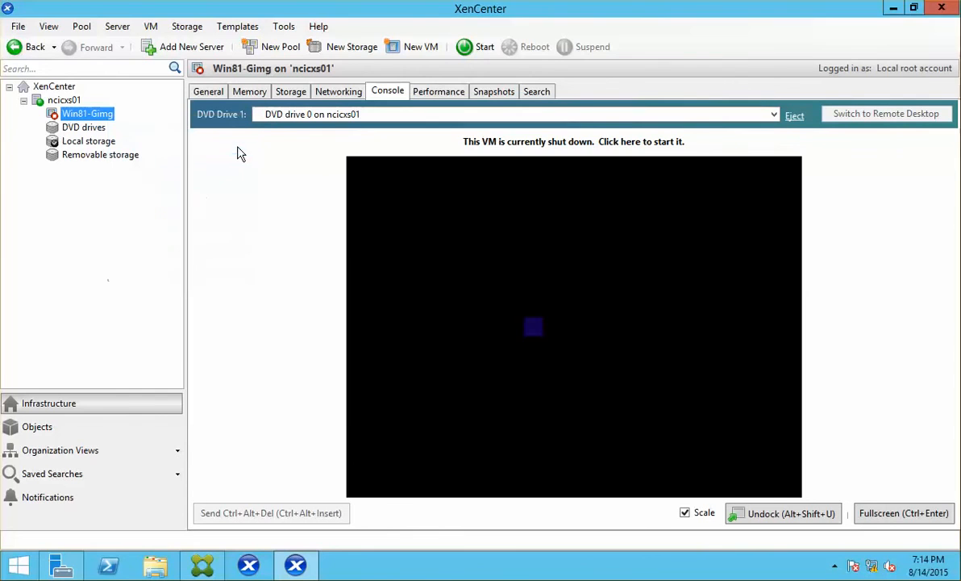
left_click(376, 267)
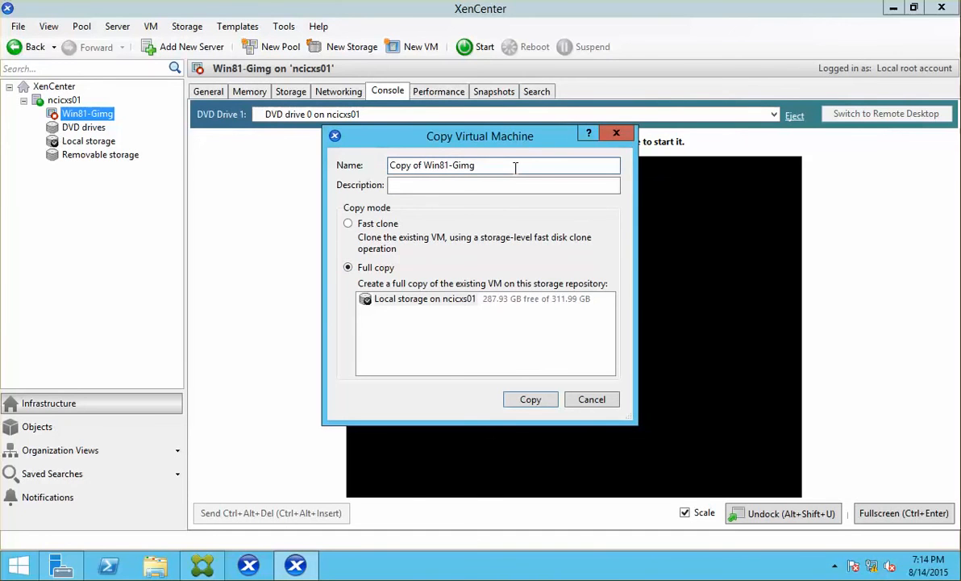
Rename the copy to Win81-PVSimg and start copying it.
left_click_drag(476, 165, 402, 150)
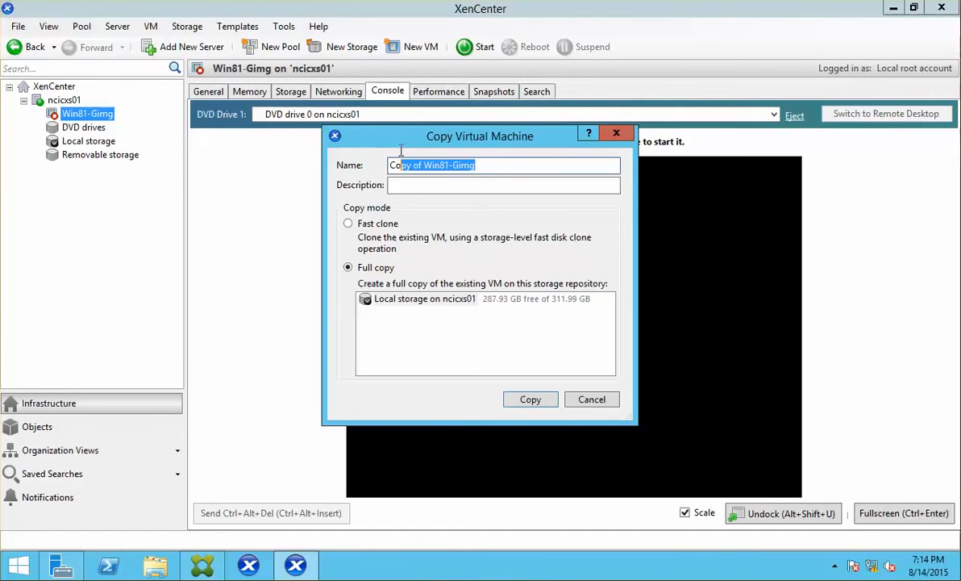
left_click(423, 165)
left_click_drag(476, 165, 333, 146)
key("BackSpace")
key("ctrl+z")
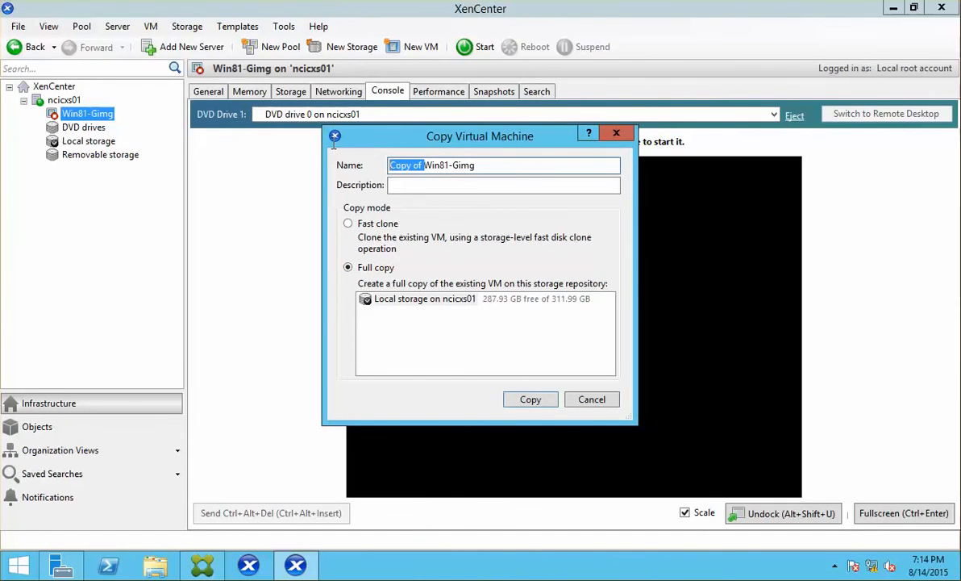
key("BackSpace")
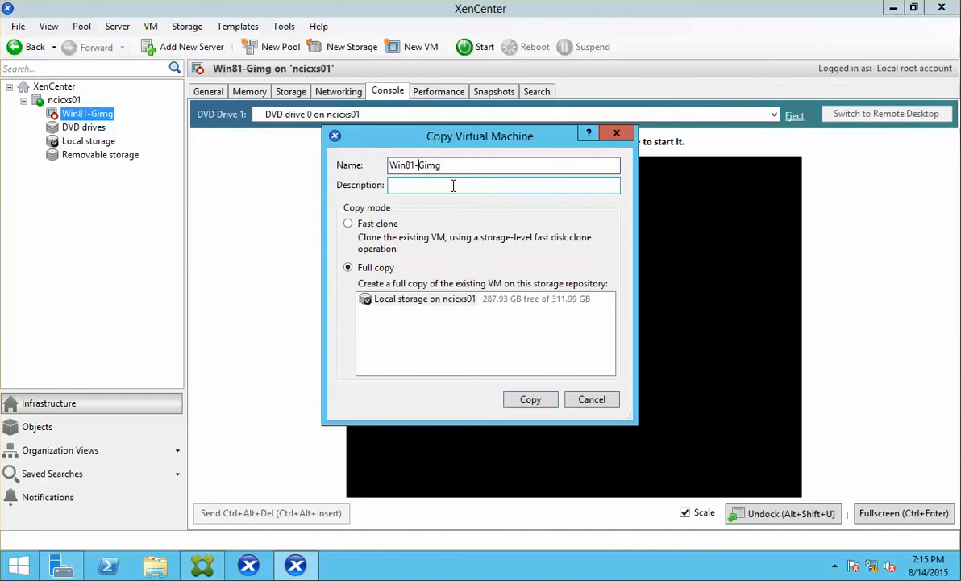
type("PVS")
left_click(529, 400)
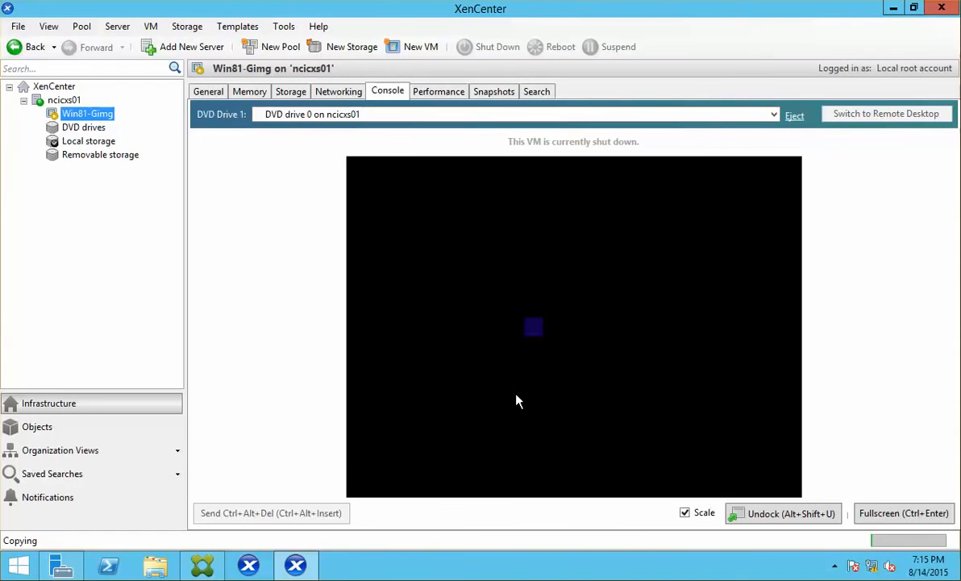
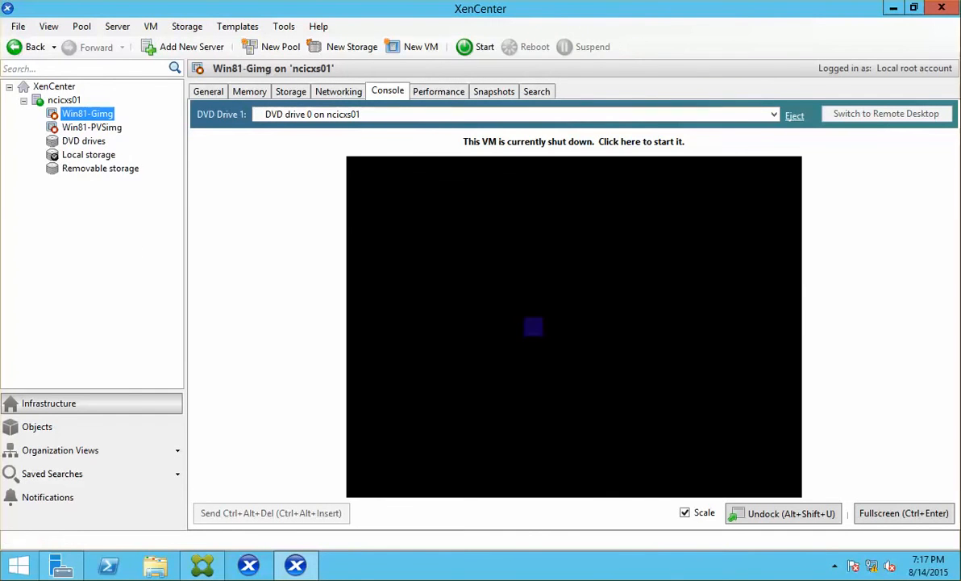
Review Win81-PVSimg's network boot order, reduce it to 2 vCPUs, and confirm its 2048 MB memory.
left_click(91, 127)
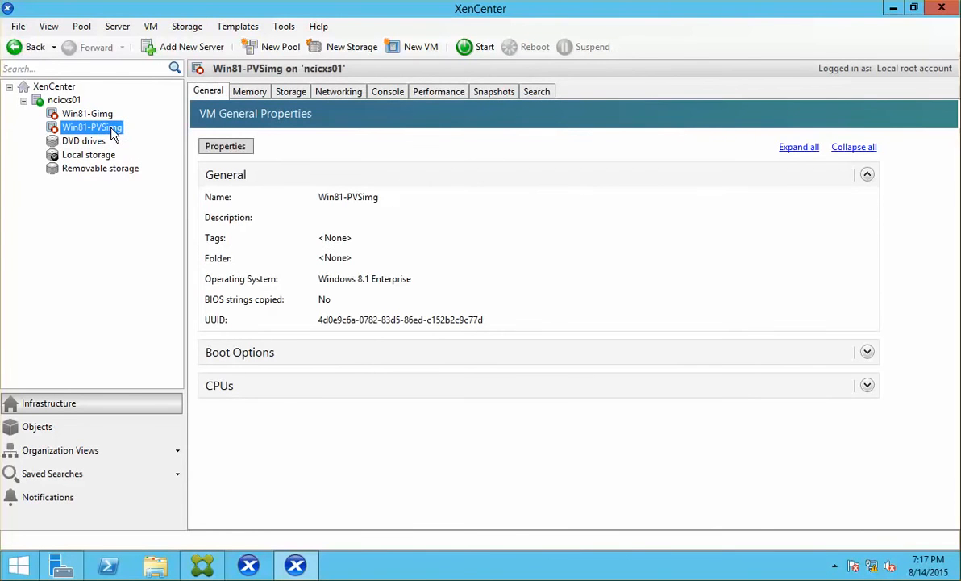
left_click(225, 146)
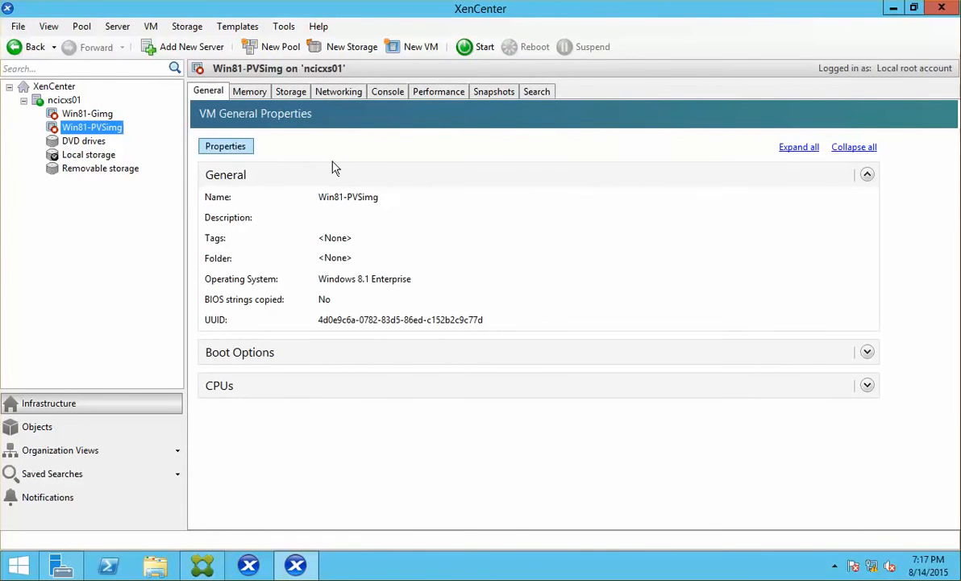
left_click(229, 197)
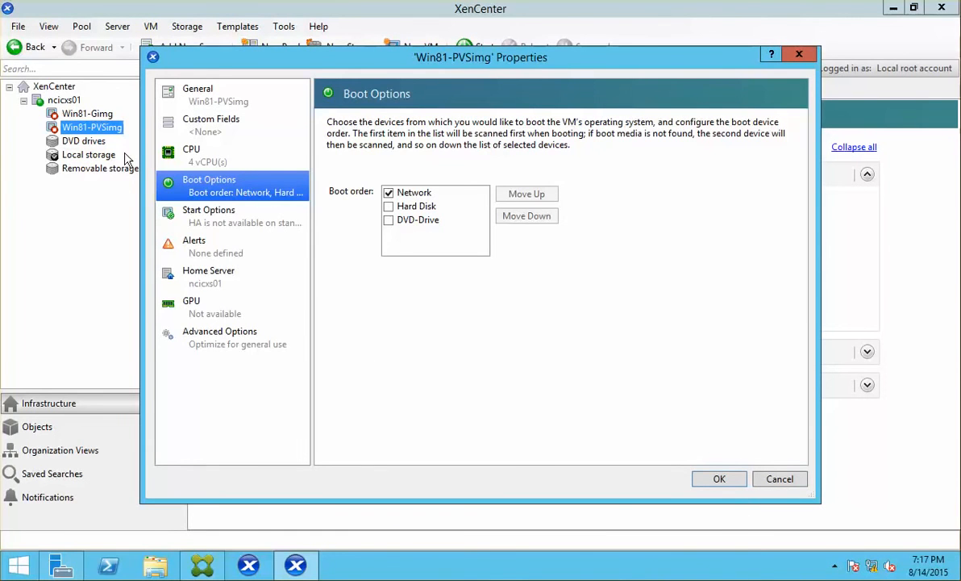
left_click(223, 156)
left_click(425, 159)
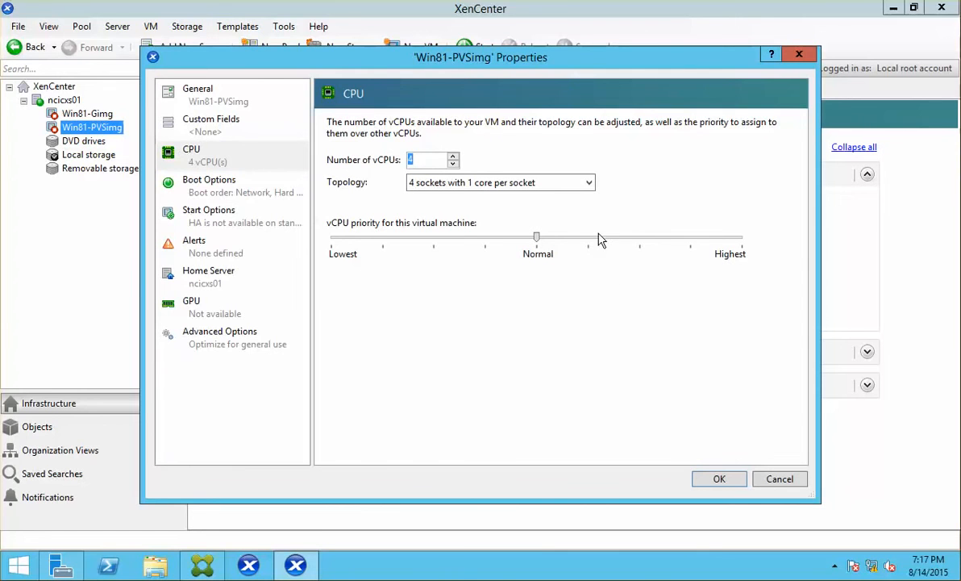
type("2")
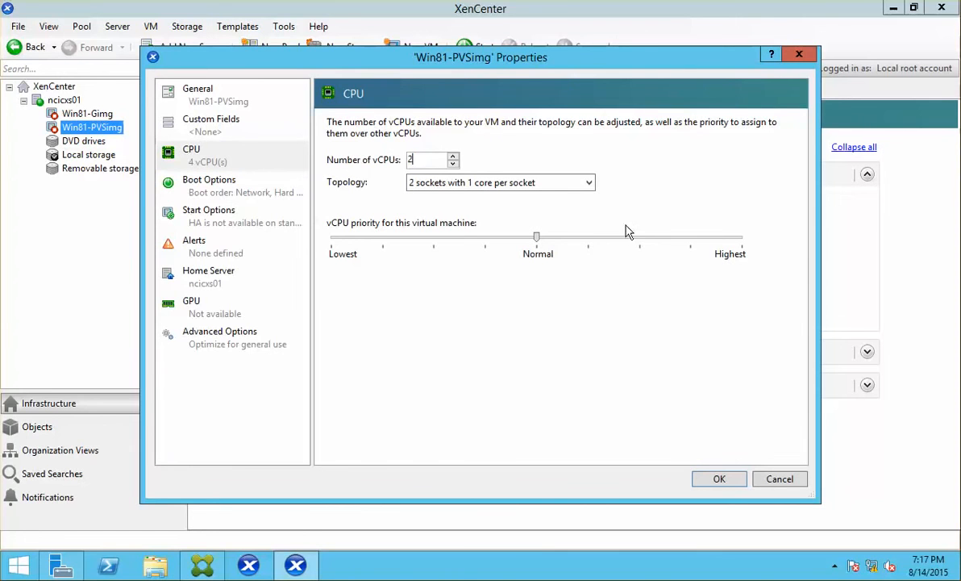
left_click(719, 479)
left_click(234, 89)
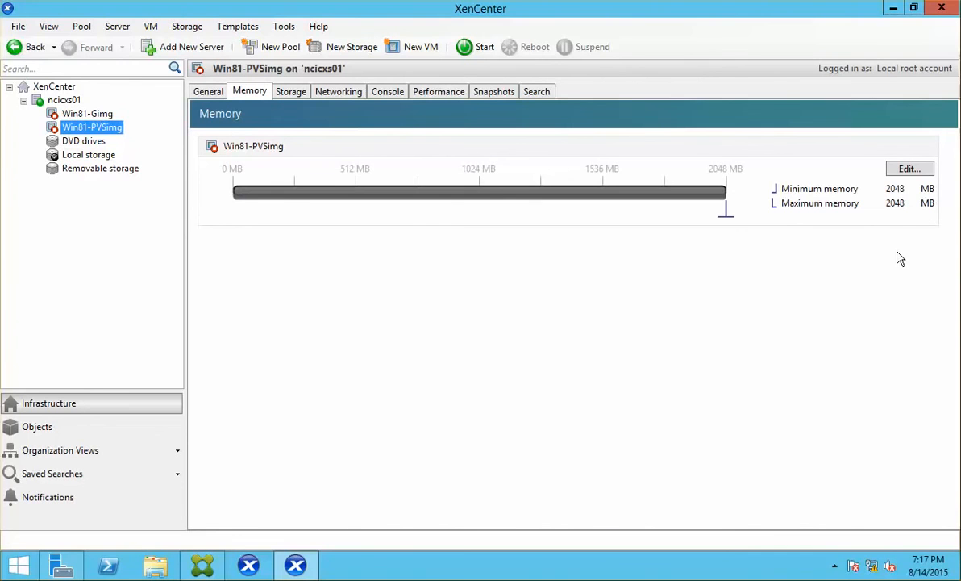
Copy the VM's NIC MAC address e2:92:1a:a4:2c:11 into a new Notepad note.
left_click(335, 92)
right_click(297, 178)
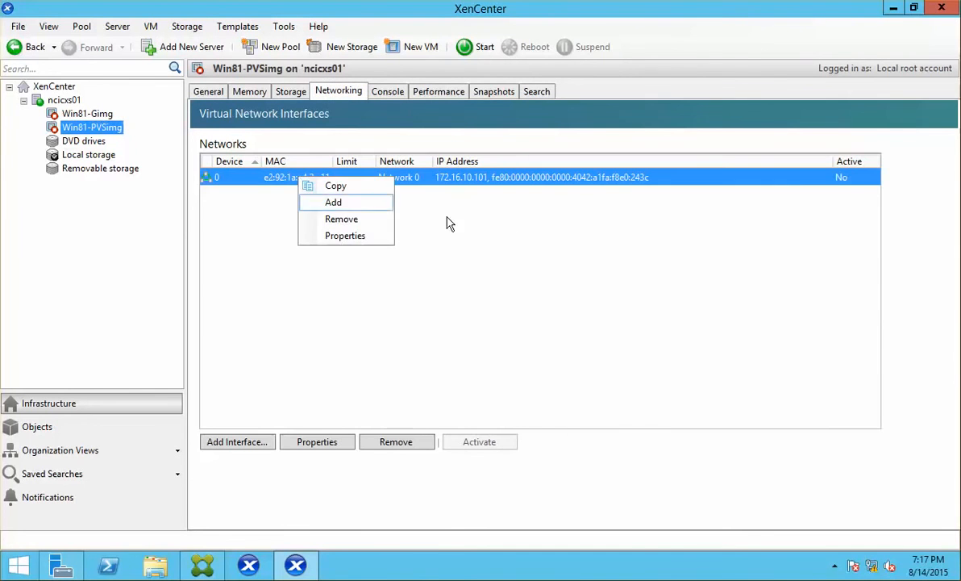
left_click(364, 187)
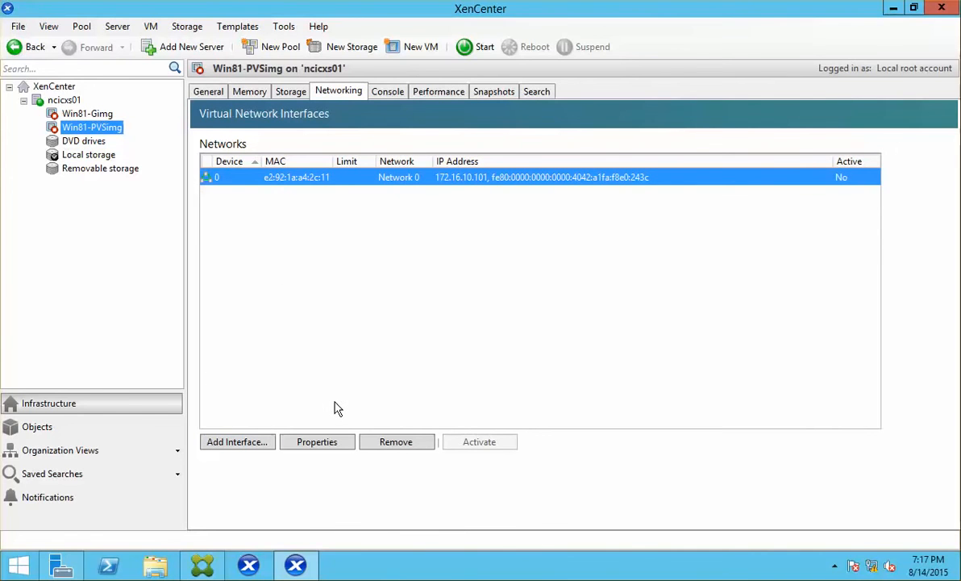
key("super+r")
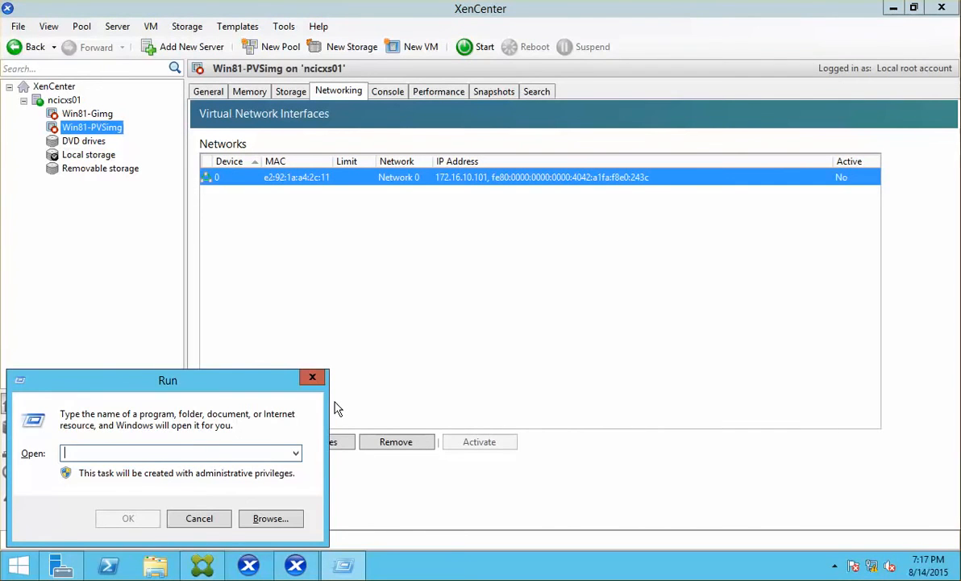
type("notepad")
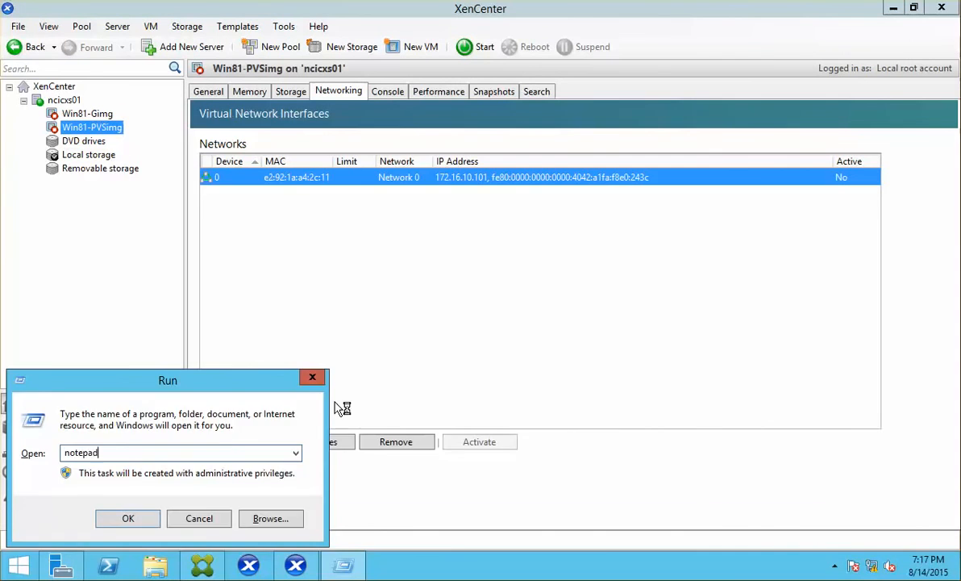
key("Return")
type("e2:92:1a:a4:2c:11")
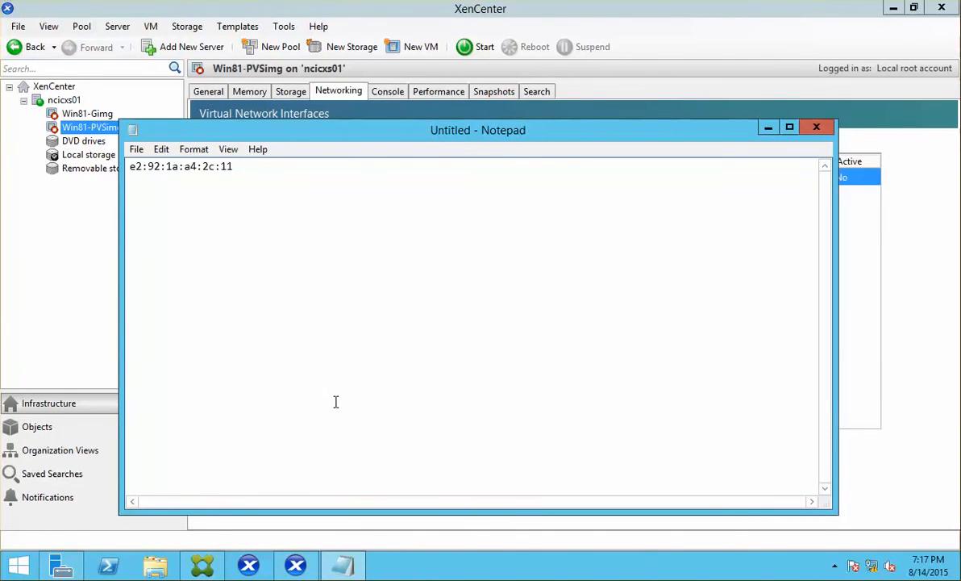
Copy the name Win81-PVSimg from the VM's Properties and paste it on a new line.
left_click(72, 133)
right_click(74, 131)
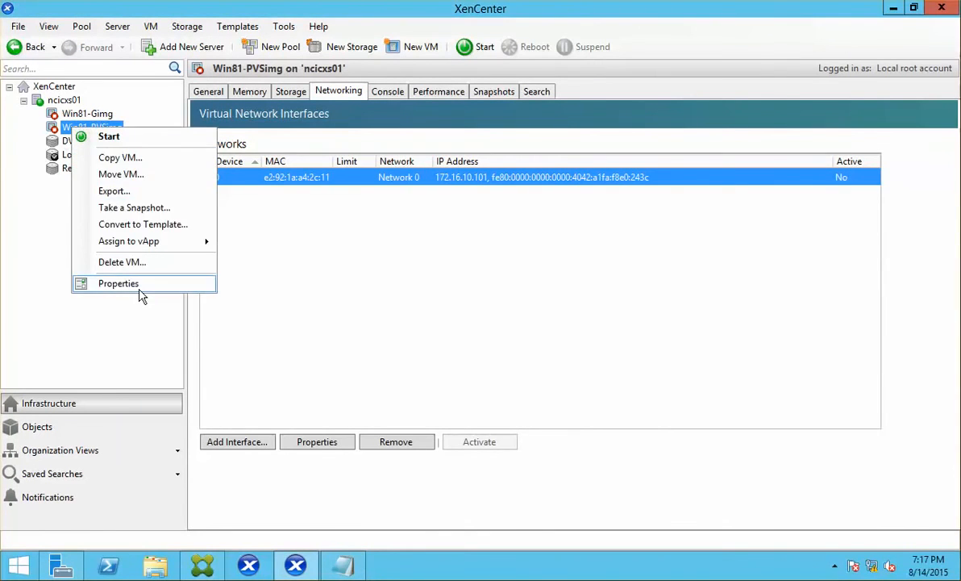
left_click(140, 287)
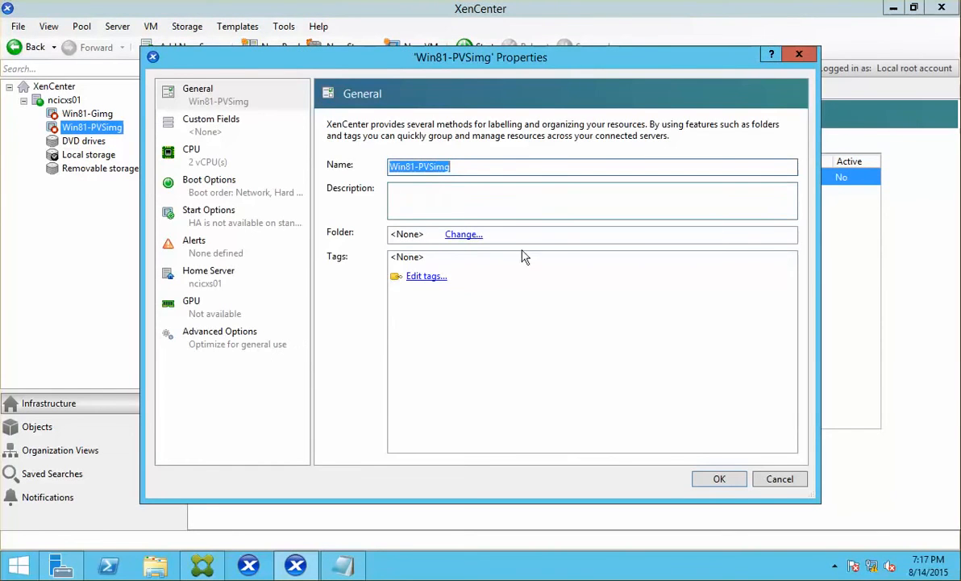
left_click(773, 480)
left_click(343, 565)
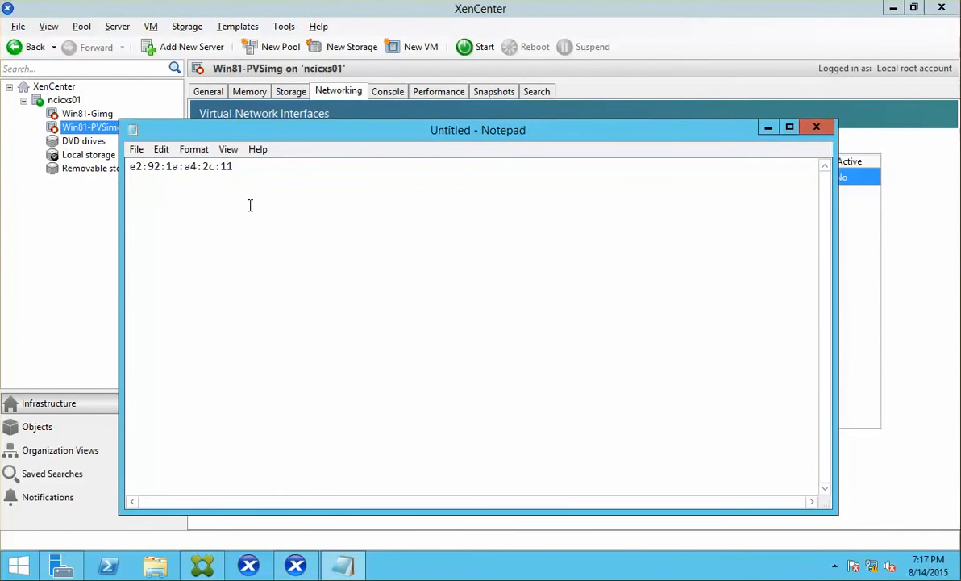
key("Return")
type("Win81-PVSimg")
left_click(664, 27)
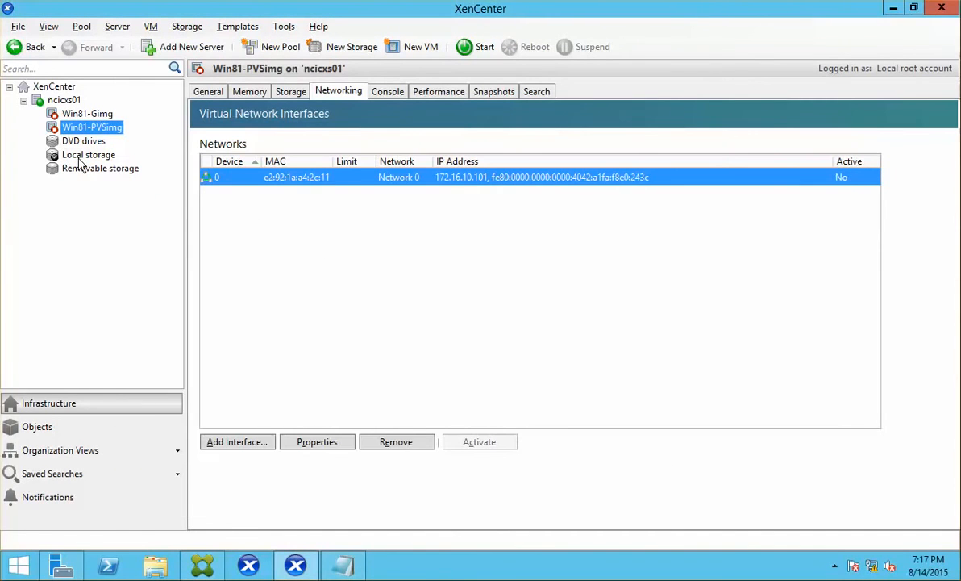
Convert the Win81-PVSimg VM into a template and reselect it.
right_click(88, 126)
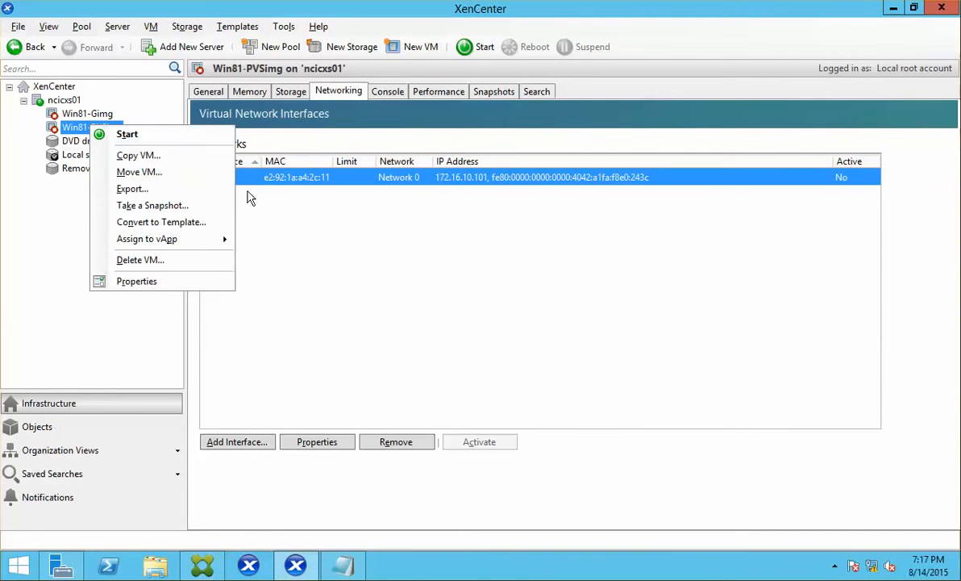
left_click(201, 227)
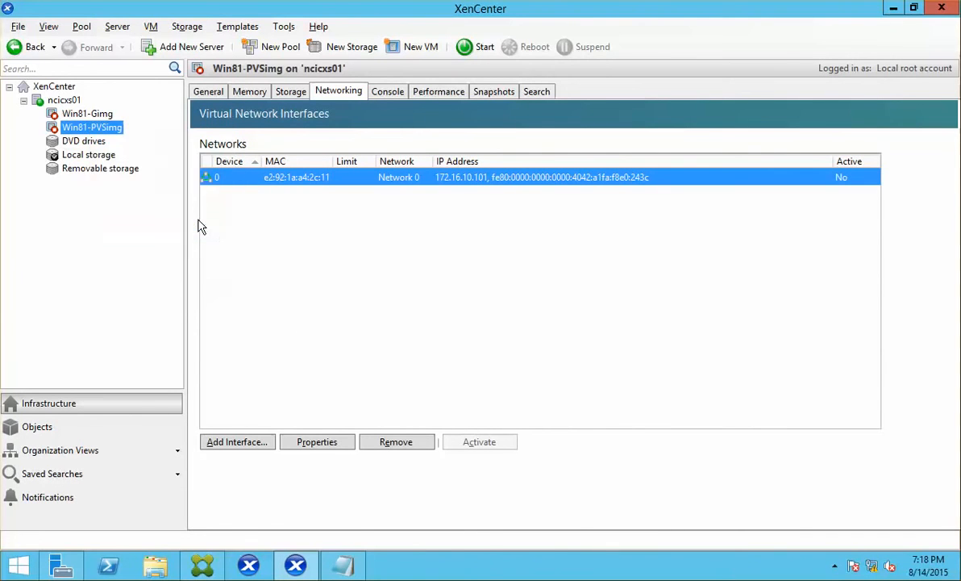
left_click(558, 309)
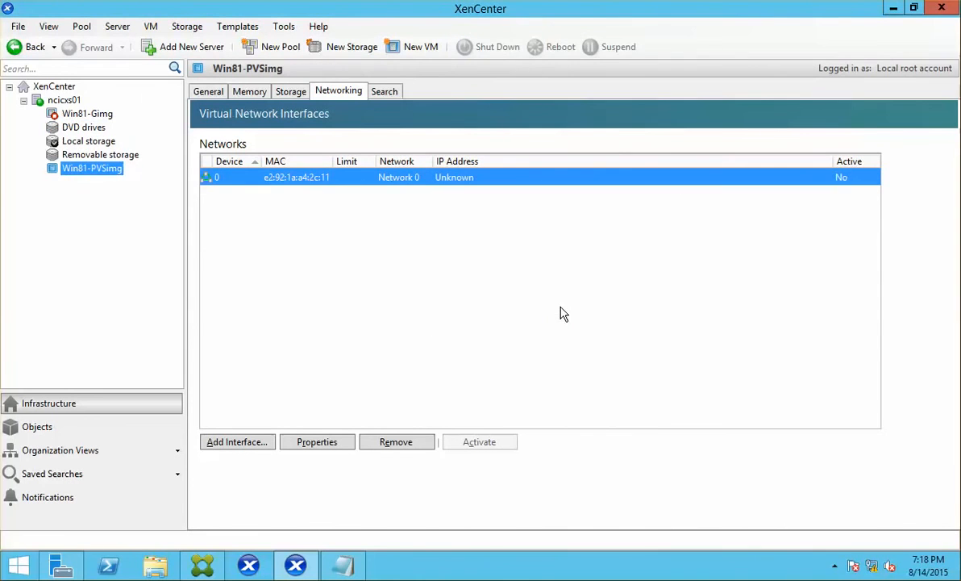
left_click(98, 154)
left_click(89, 171)
In the Provisioning Services Console, list PVS Store 1's vDisks, showing Master-Img-PvD.
key("alt+Tab")
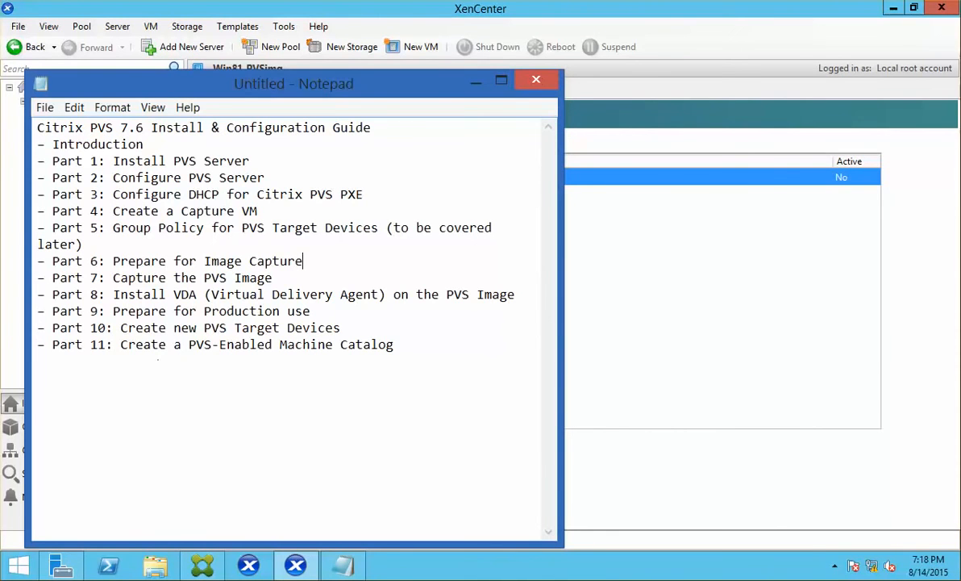
key("alt+Tab")
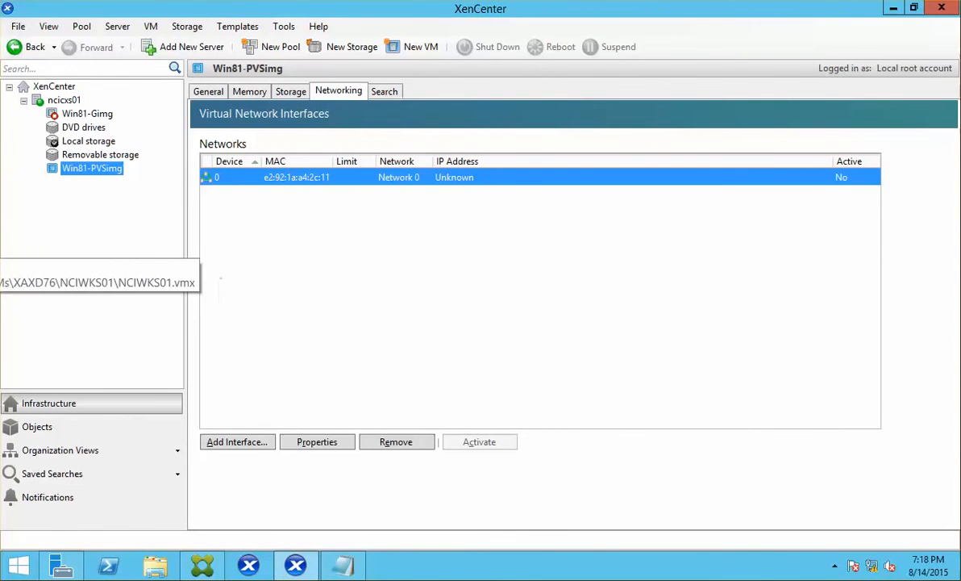
left_click(0, 244)
left_click(88, 256)
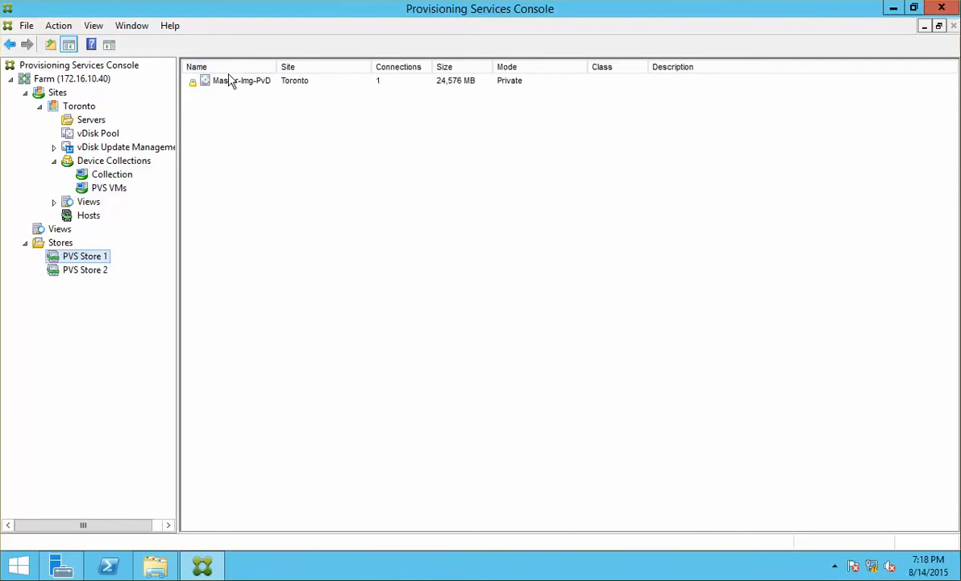
Open the PVS Store 1 folder in File Explorer and copy the Master-Img-PvD disk image.
left_click(94, 271)
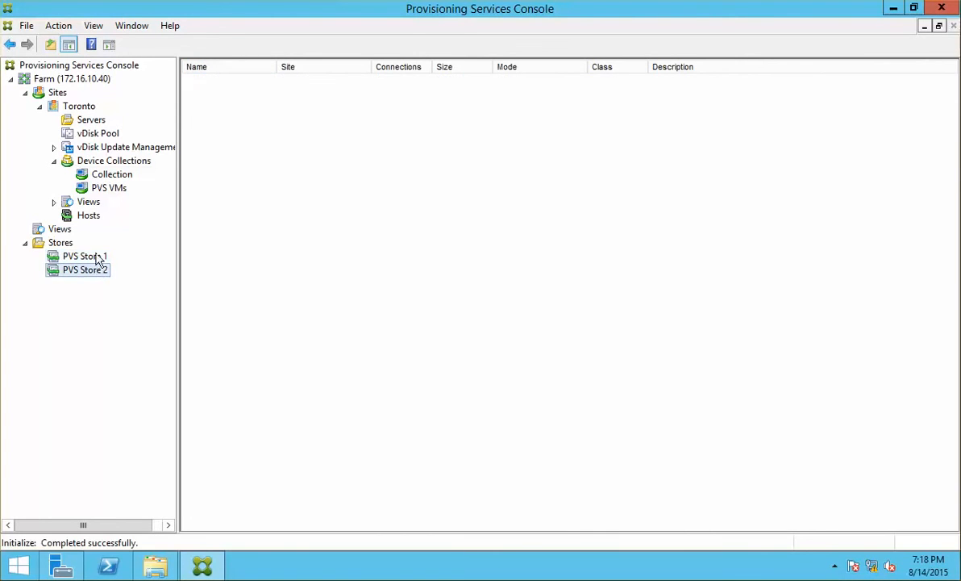
left_click(96, 256)
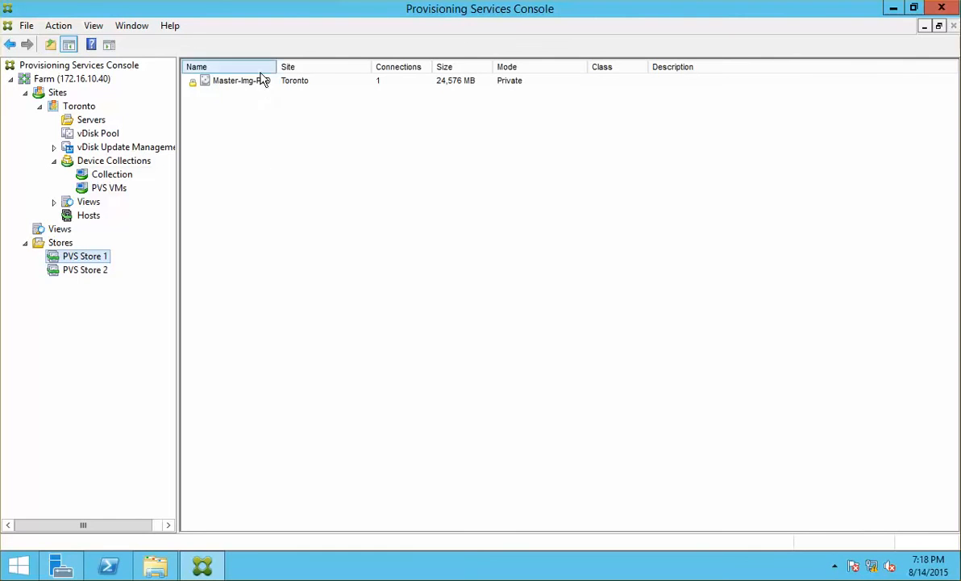
left_click(156, 565)
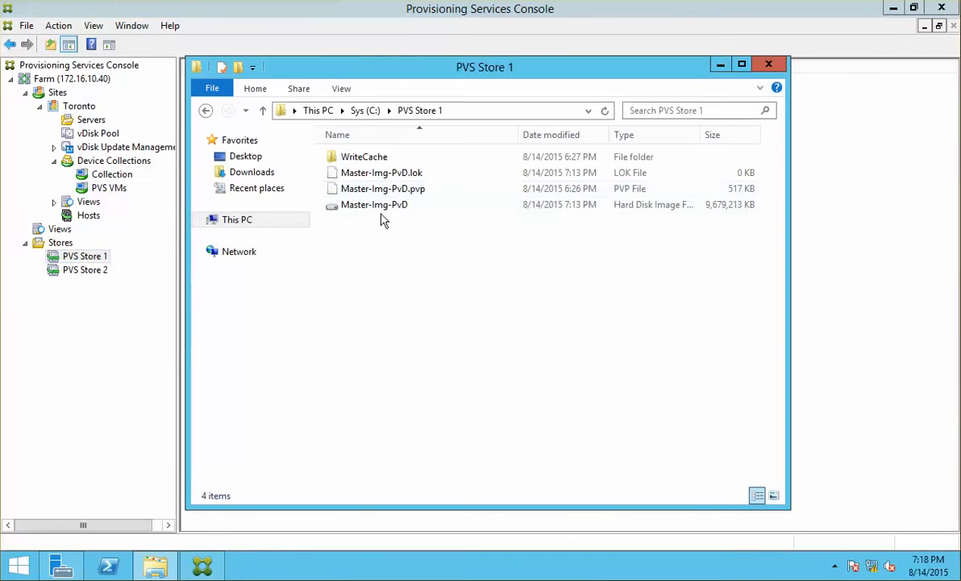
left_click(414, 208)
right_click(414, 209)
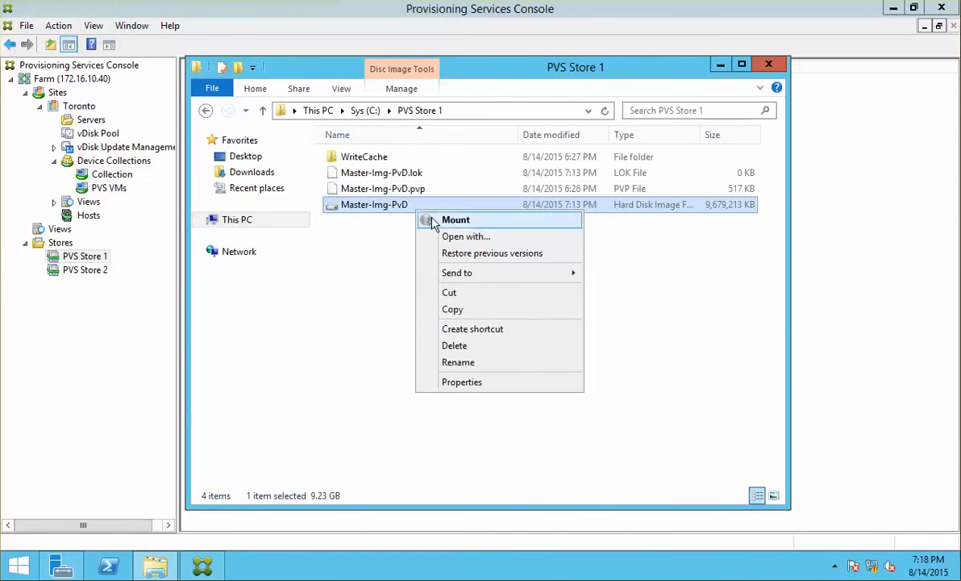
left_click(492, 309)
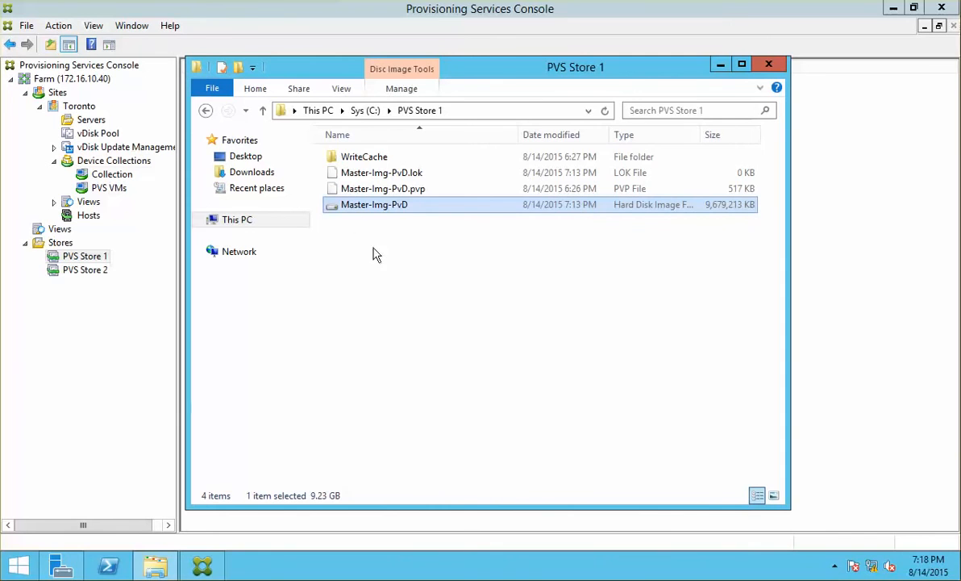
Paste the Master-Img-PvD disk image into the empty C:\PVS Store 2 folder.
left_click(366, 110)
left_click(385, 225)
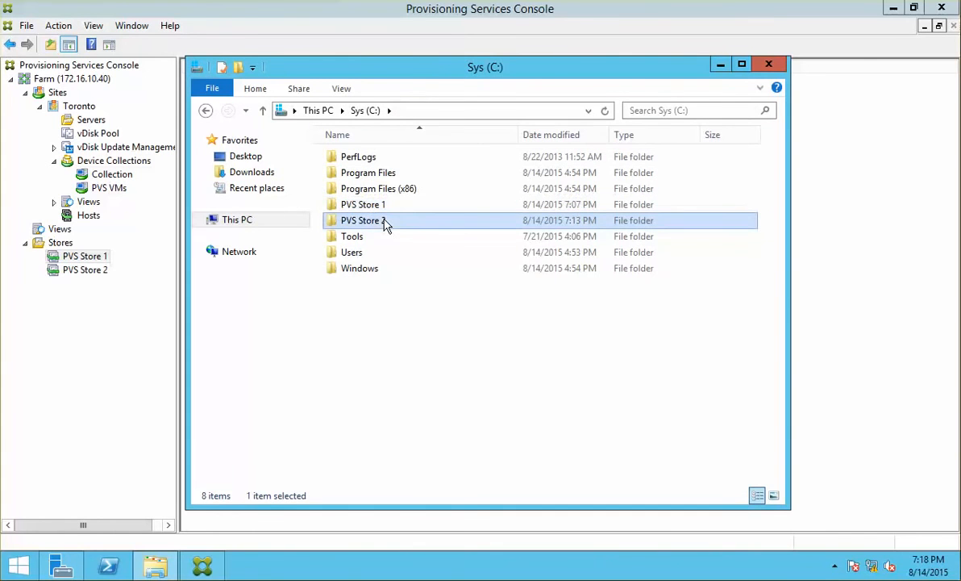
double_click(414, 225)
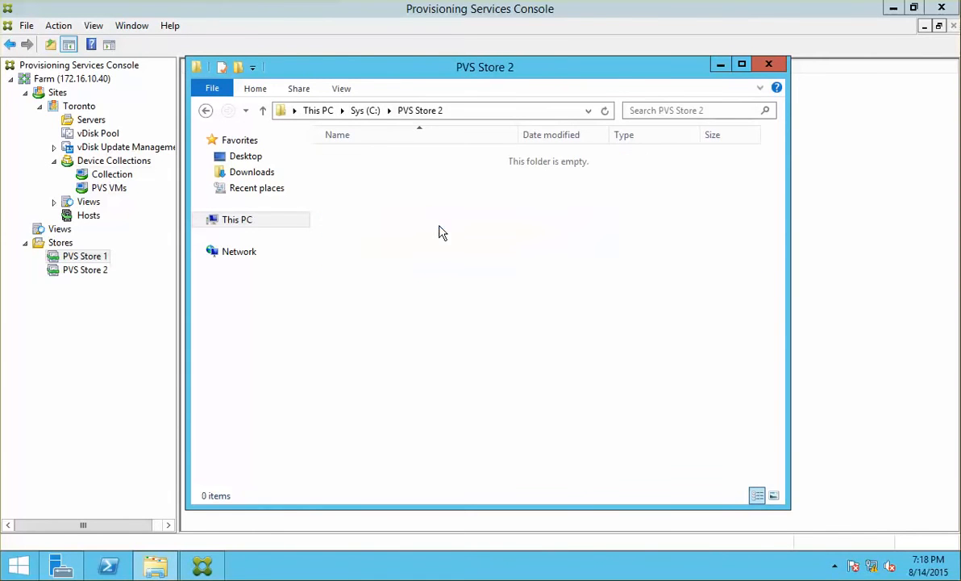
right_click(412, 201)
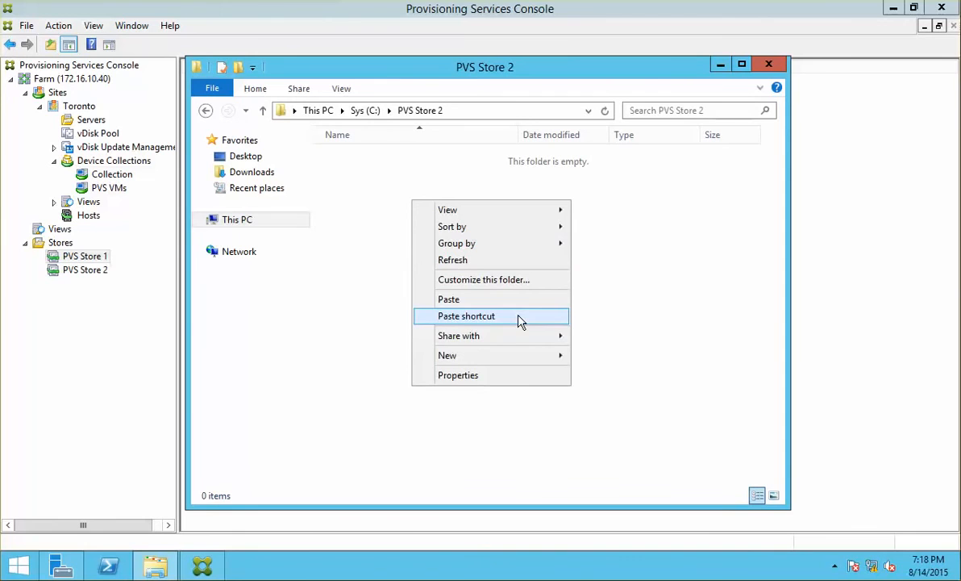
left_click(526, 301)
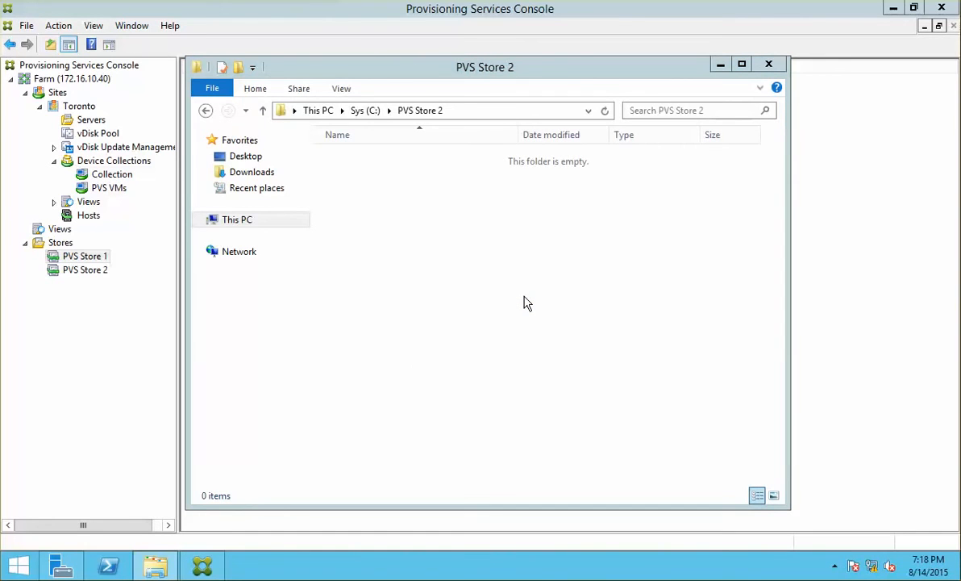
key("ctrl+v")
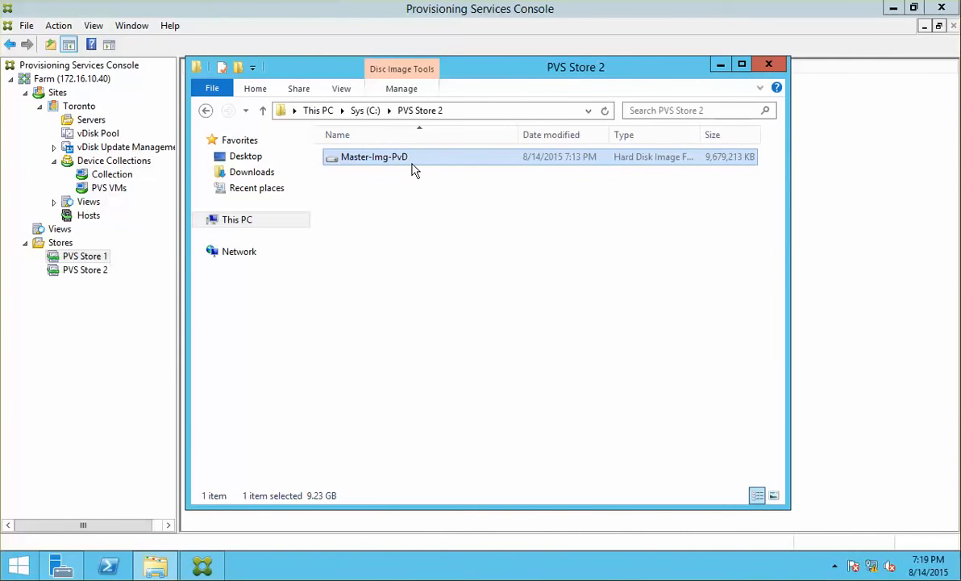
Rename the copied disk to Master-Img-STD and close the folder window.
key("F2")
key("Right")
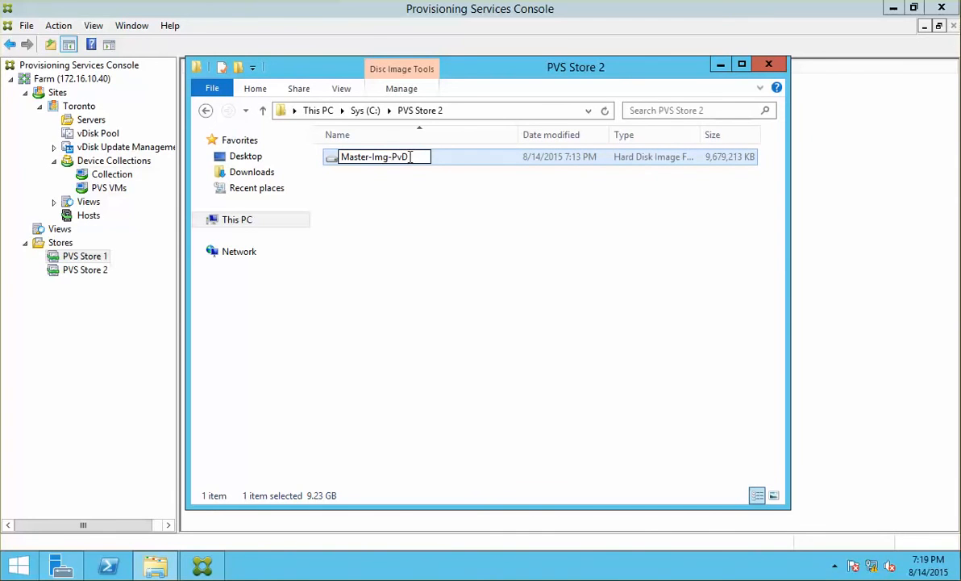
key("Left")
key("Left")
key("Left")
key("shift+Right")
key("shift+Right")
key("shift+Right")
type("STD")
key("Return")
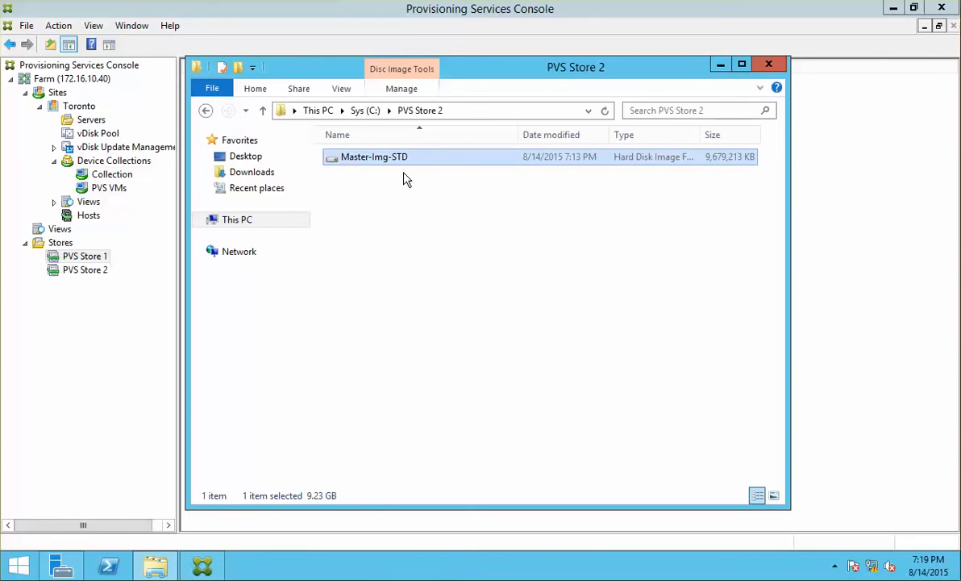
left_click(768, 64)
Import Master-Img-STD into PVS Store 2's vDisk pool, accepting the missing property file warning.
left_click(79, 273)
right_click(84, 275)
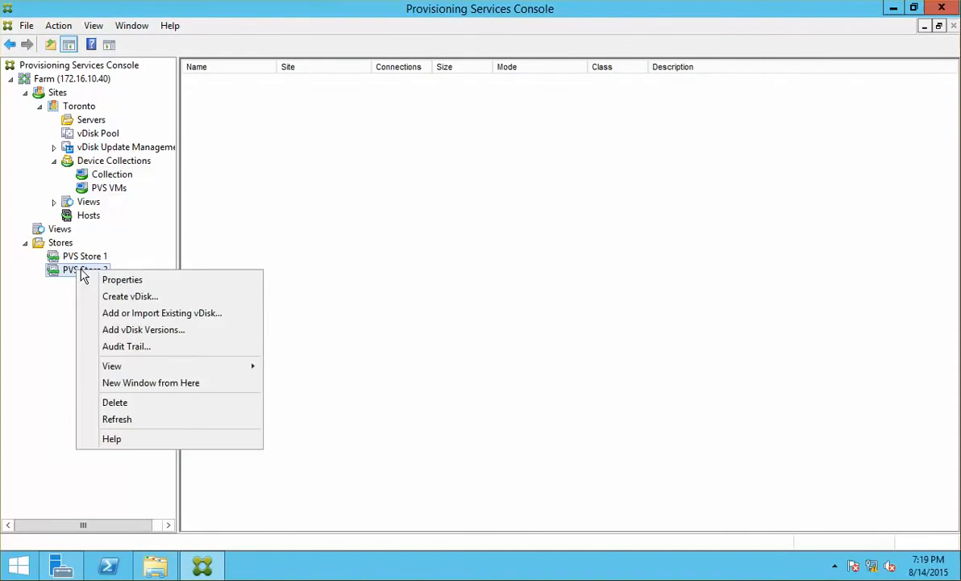
left_click(209, 314)
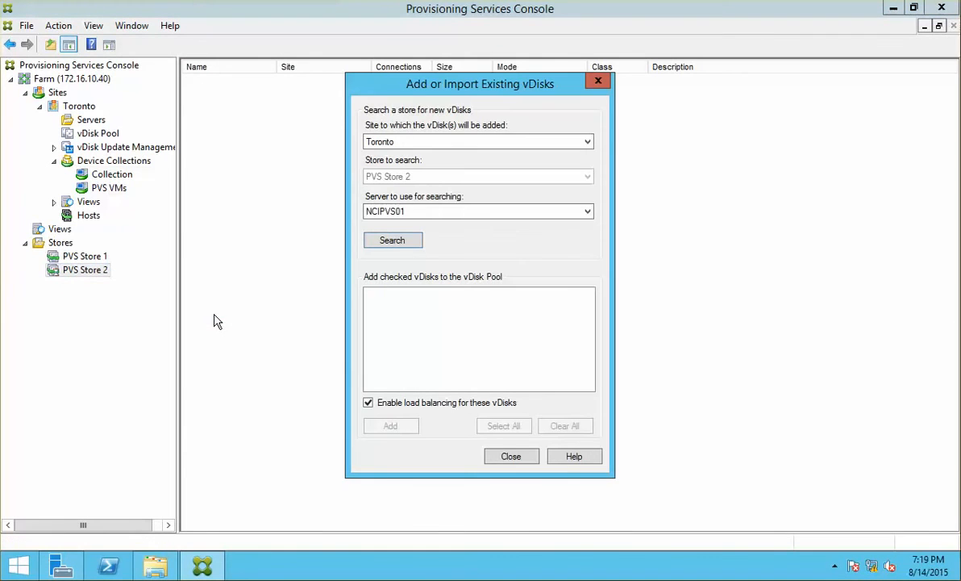
left_click(392, 240)
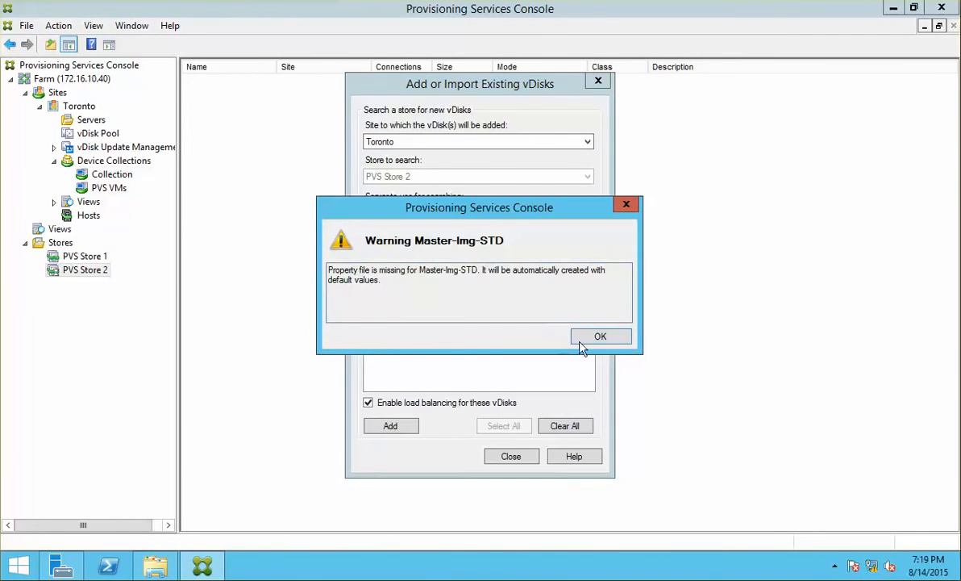
left_click(603, 337)
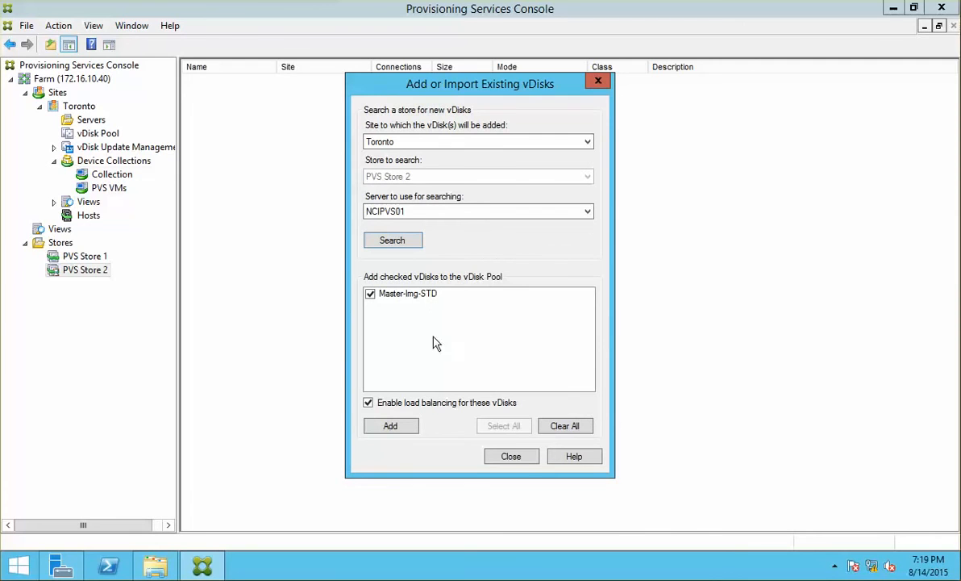
left_click(390, 426)
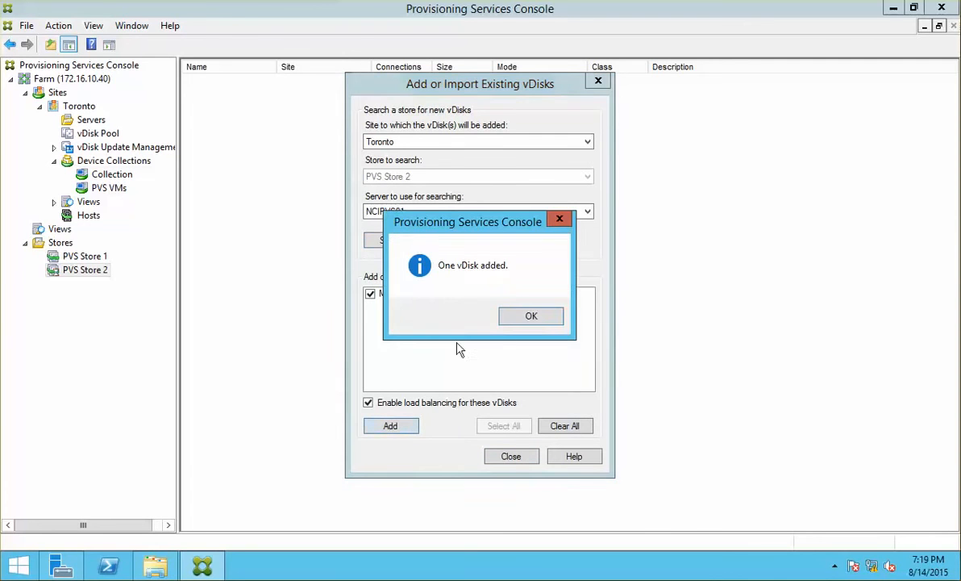
left_click(524, 318)
left_click(511, 456)
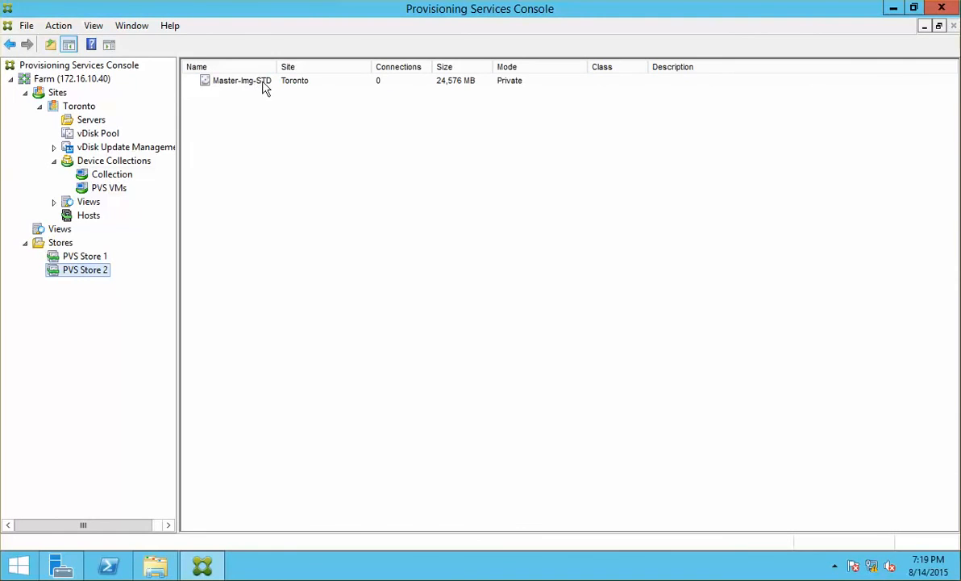
Set Master-Img-STD to Standard Image access with Cache on server, then select the Toronto site.
double_click(509, 84)
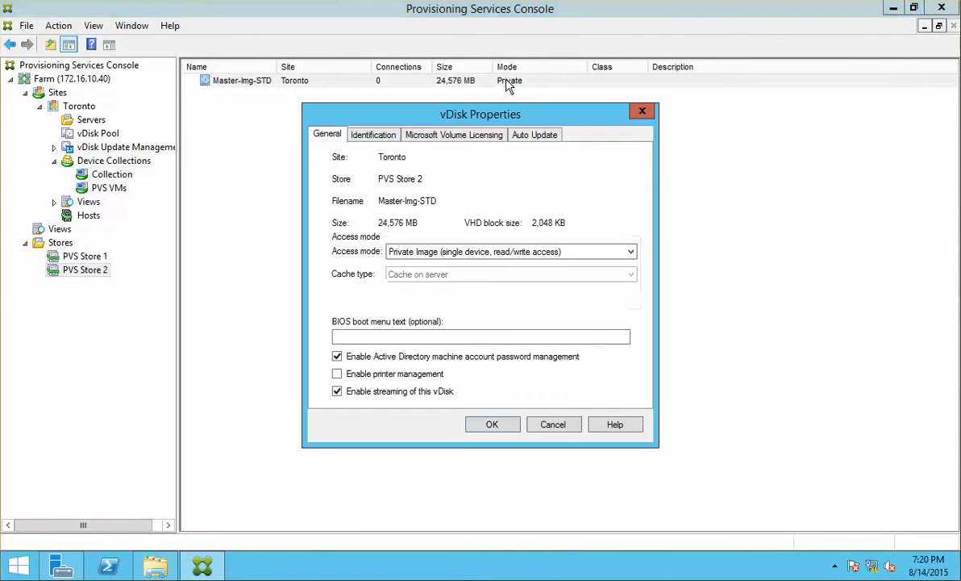
left_click(441, 253)
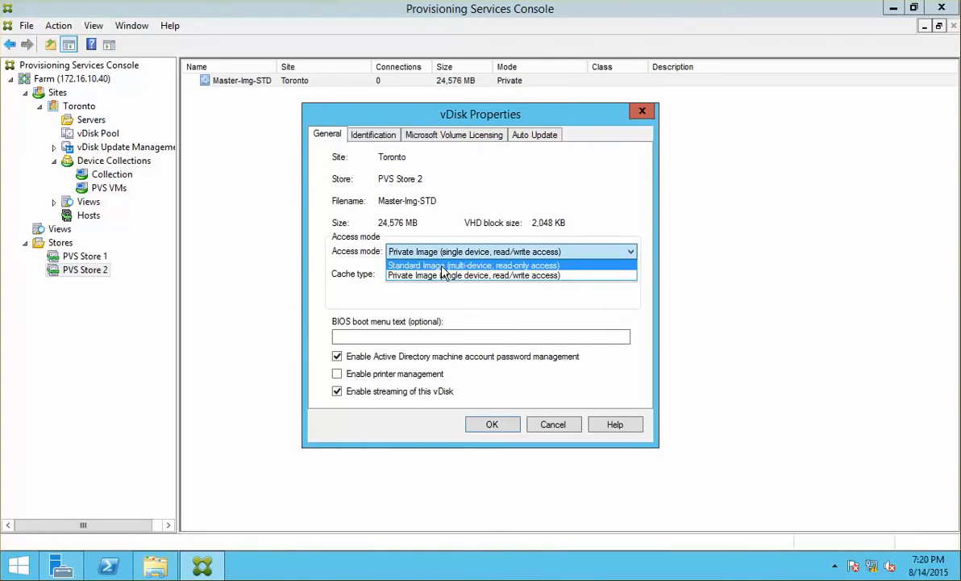
left_click(439, 261)
left_click(416, 275)
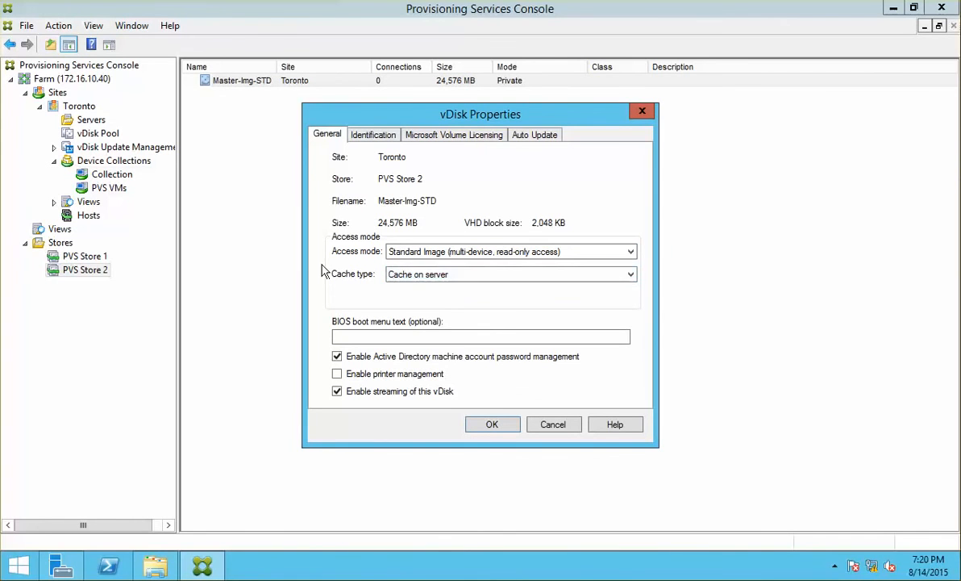
left_click(490, 277)
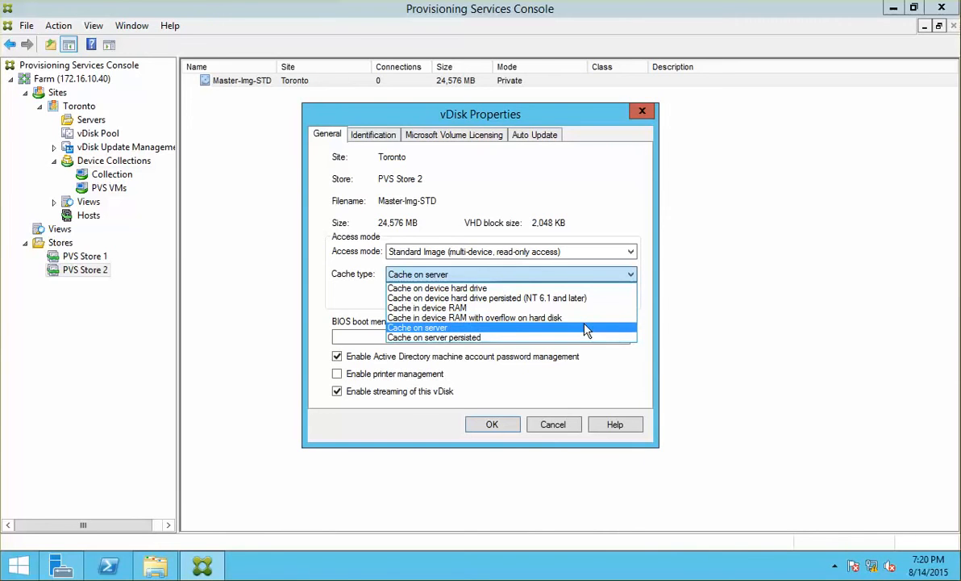
left_click(338, 301)
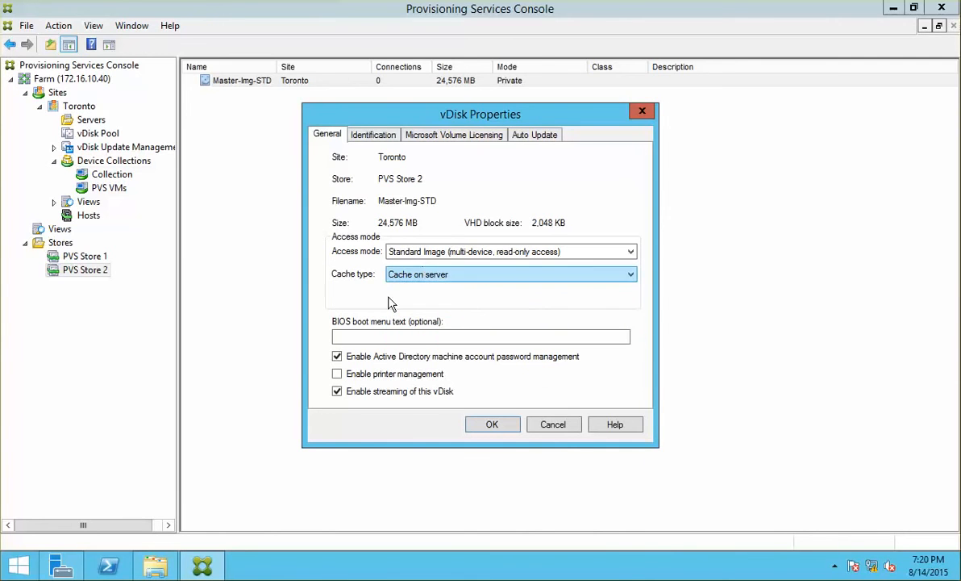
left_click(501, 424)
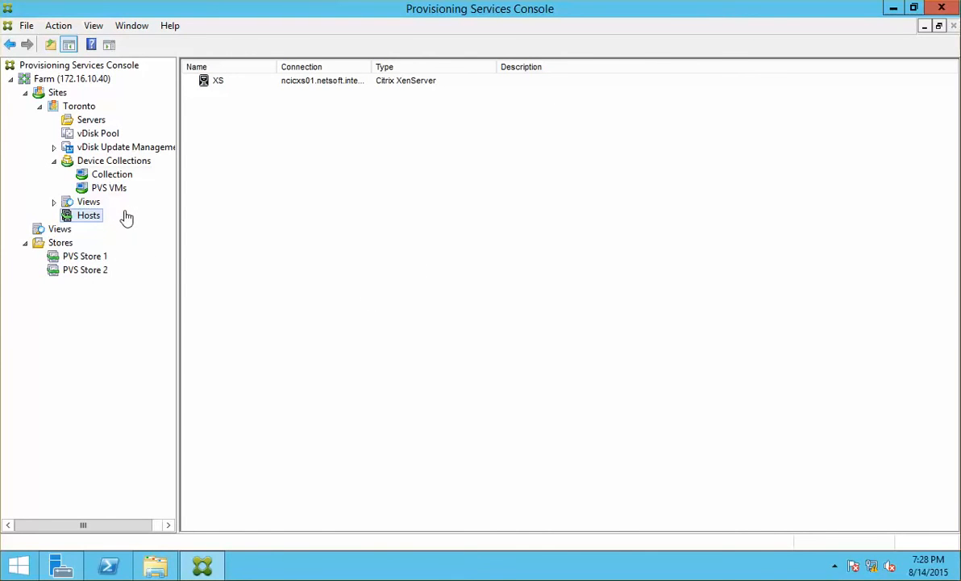
left_click(83, 108)
right_click(81, 108)
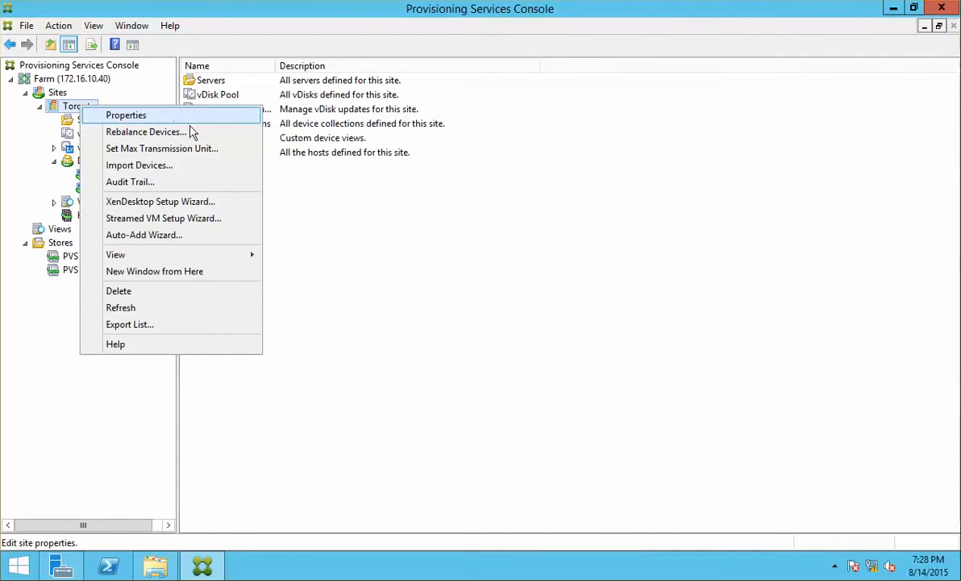
left_click(189, 201)
left_click(566, 398)
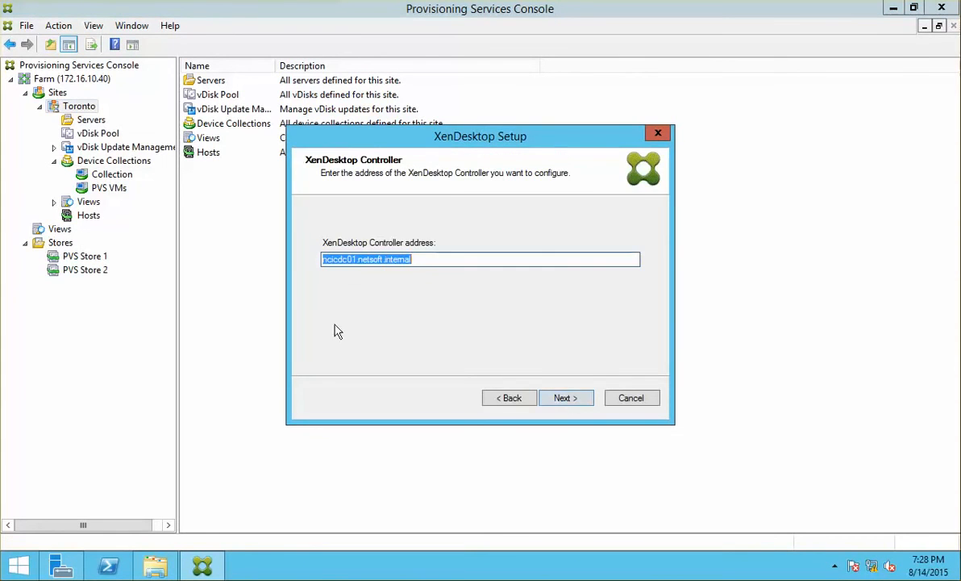
left_click(337, 259)
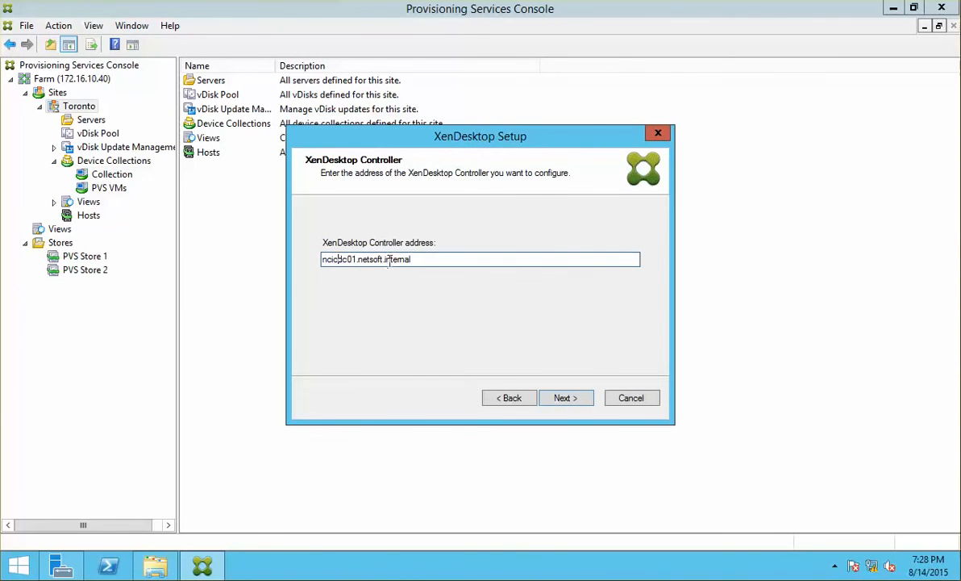
left_click_drag(419, 260, 208, 248)
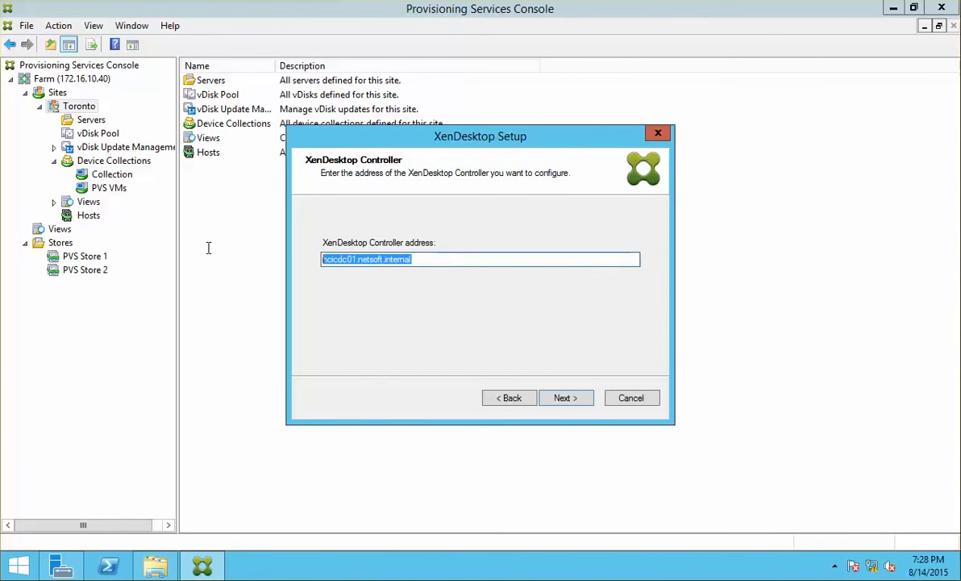
left_click(348, 259)
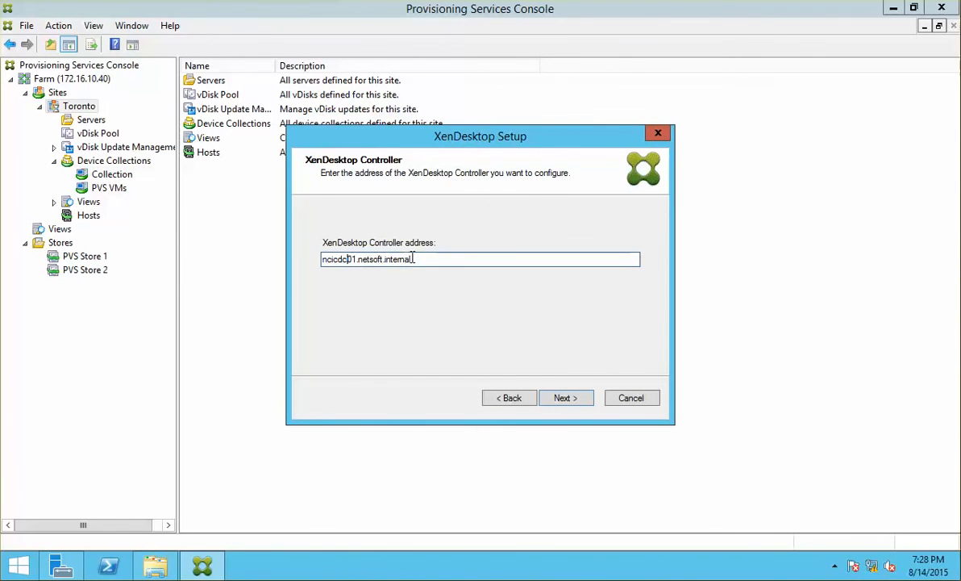
left_click_drag(412, 259, 287, 245)
type("nc")
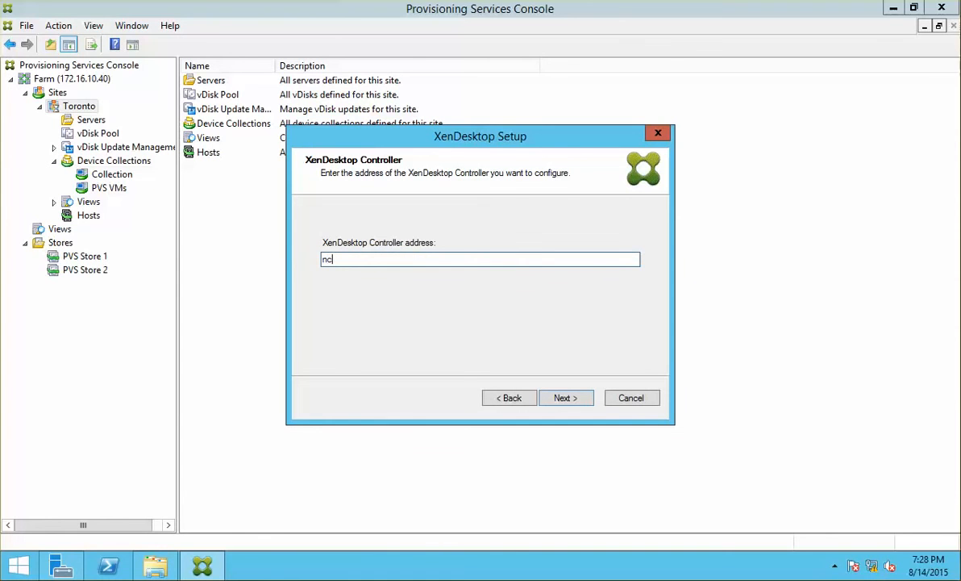
type("icdc01")
key("BackSpace")
key("BackSpace")
key("BackSpace")
key("BackSpace")
key("BackSpace")
key("BackSpace")
type("internal")
key("Return")
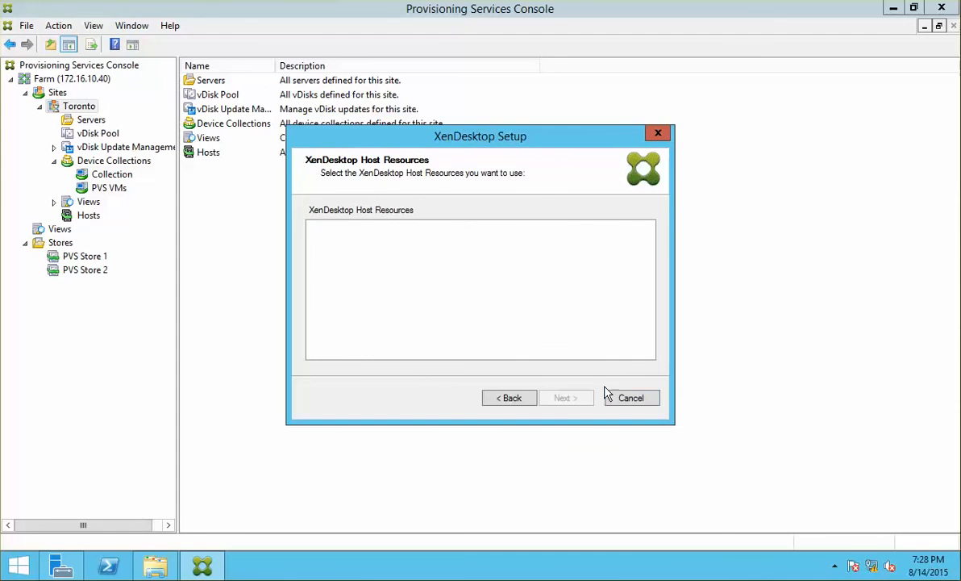
left_click(629, 398)
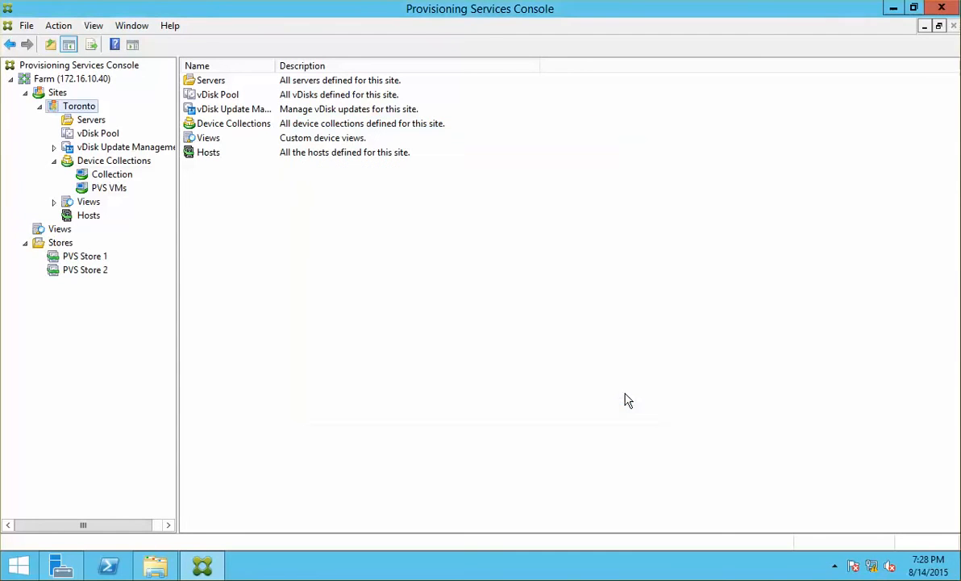
left_click(88, 216)
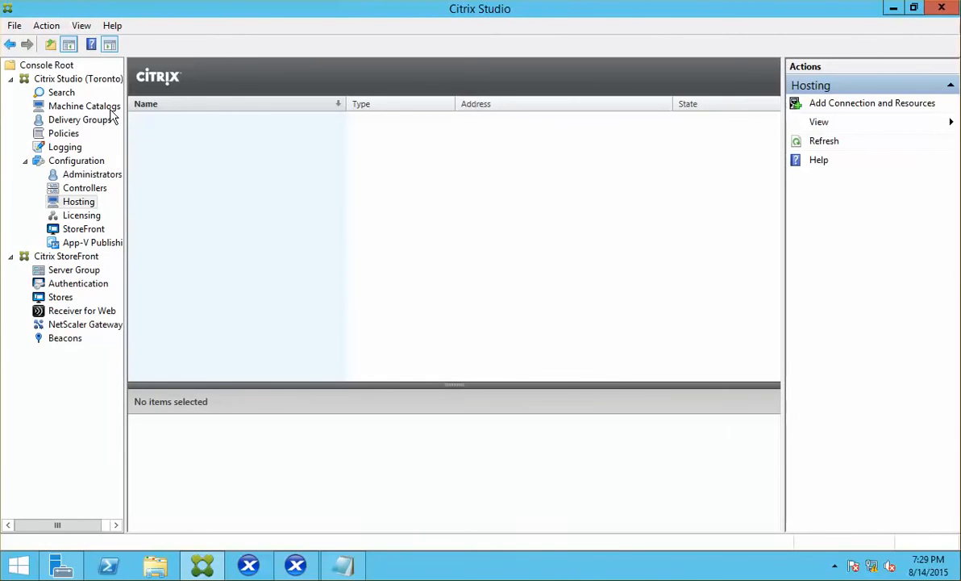
left_click(79, 201)
left_click(857, 111)
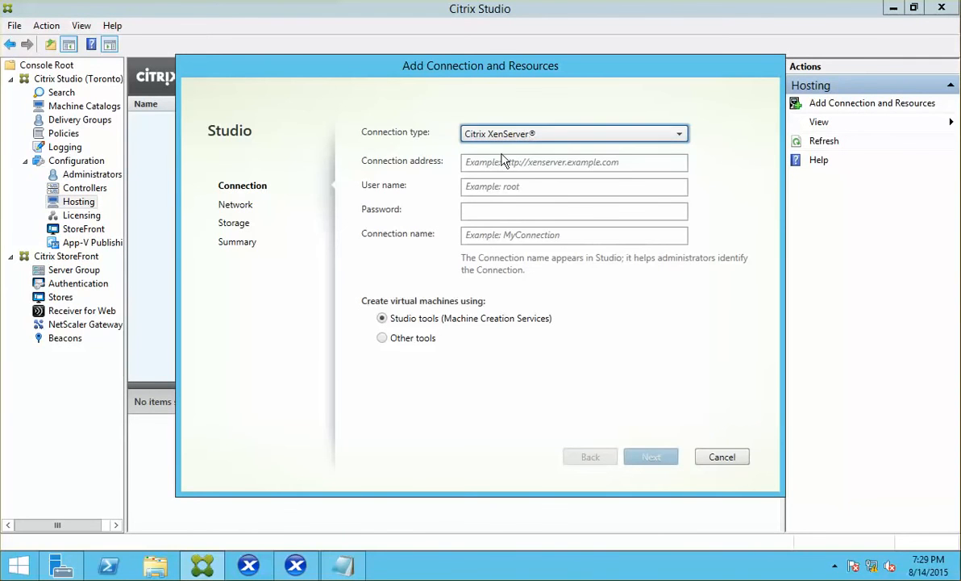
left_click(549, 161)
type("h")
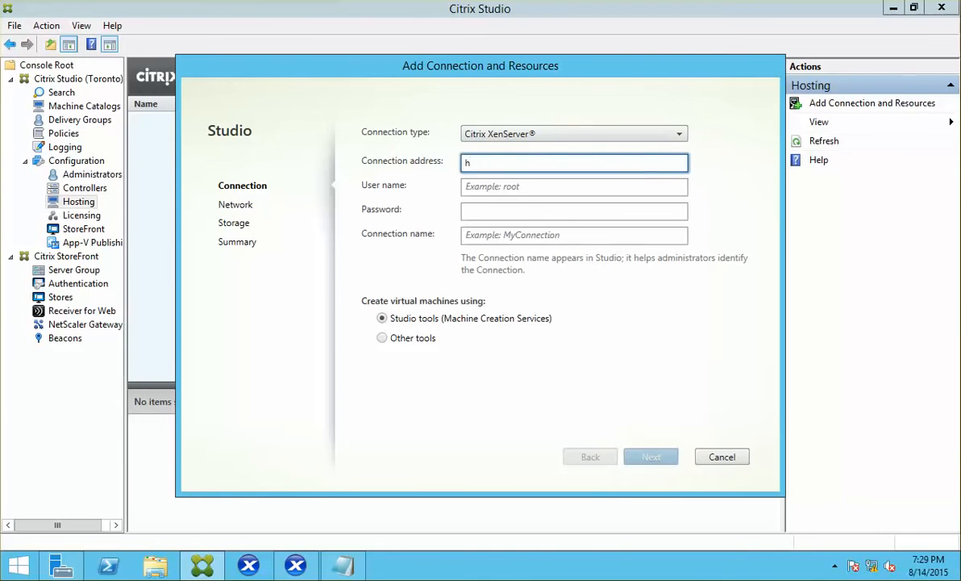
type("ttp://ncicxs01.netsoft.interna")
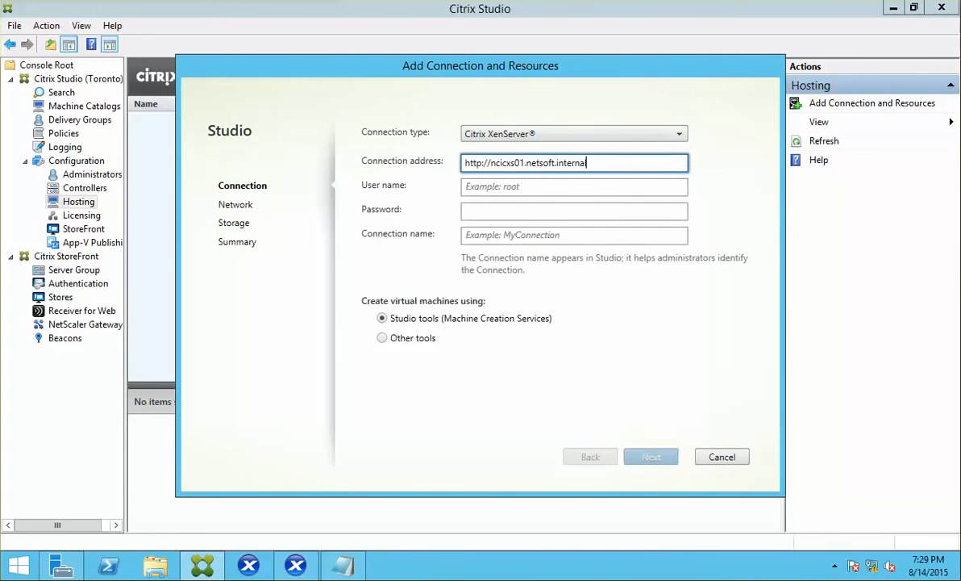
type("l")
key("Tab")
type("root")
key("Tab")
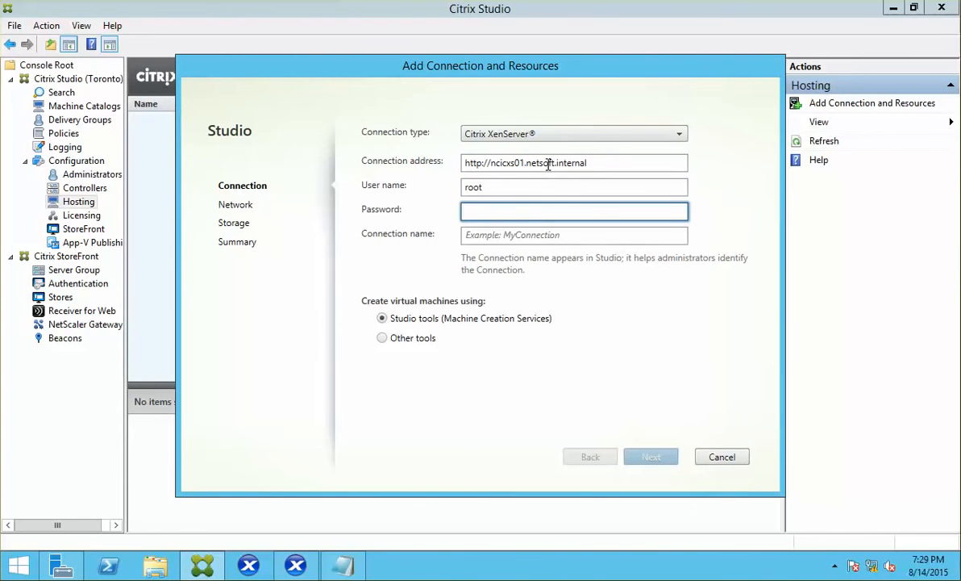
type("ssword")
key("Tab")
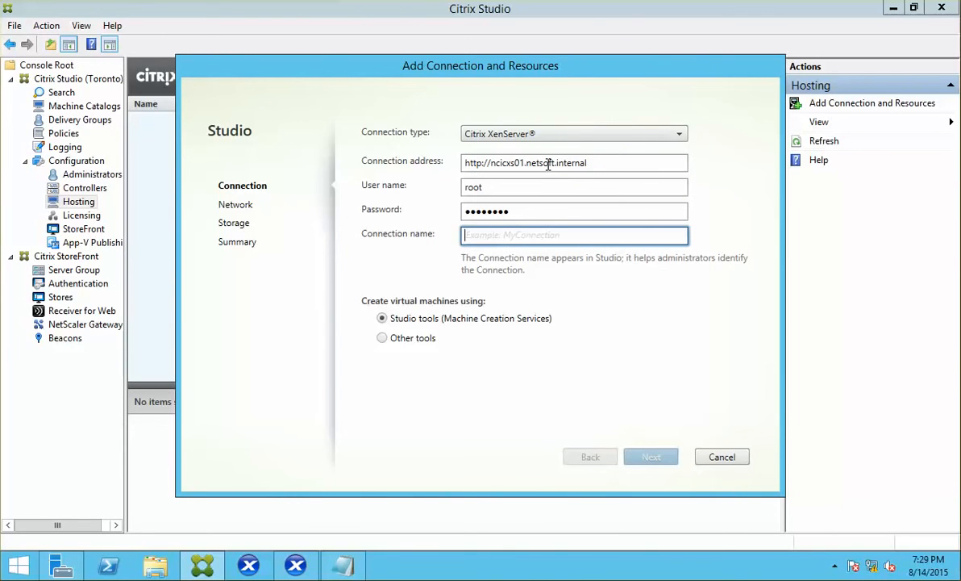
type("XS")
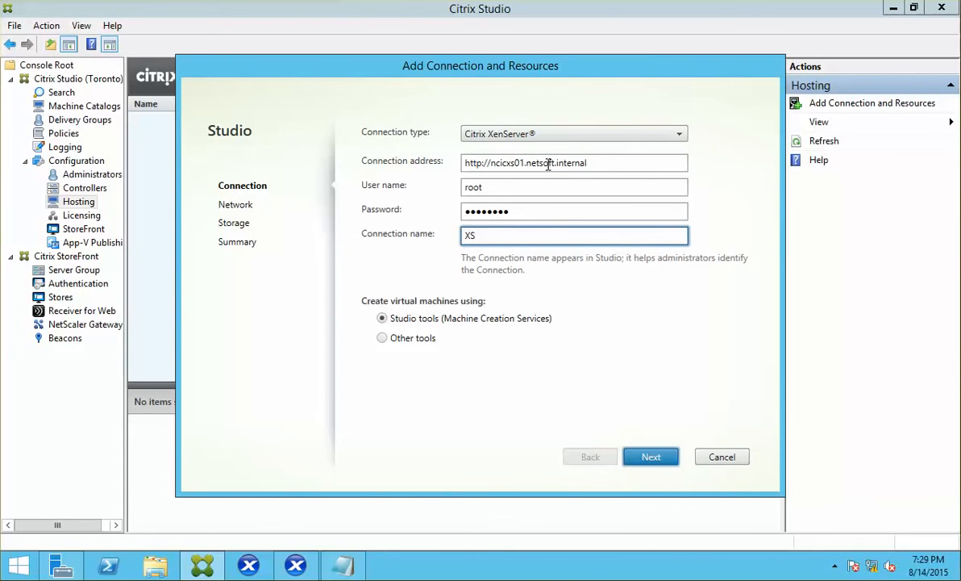
type(" Connection")
key("Return")
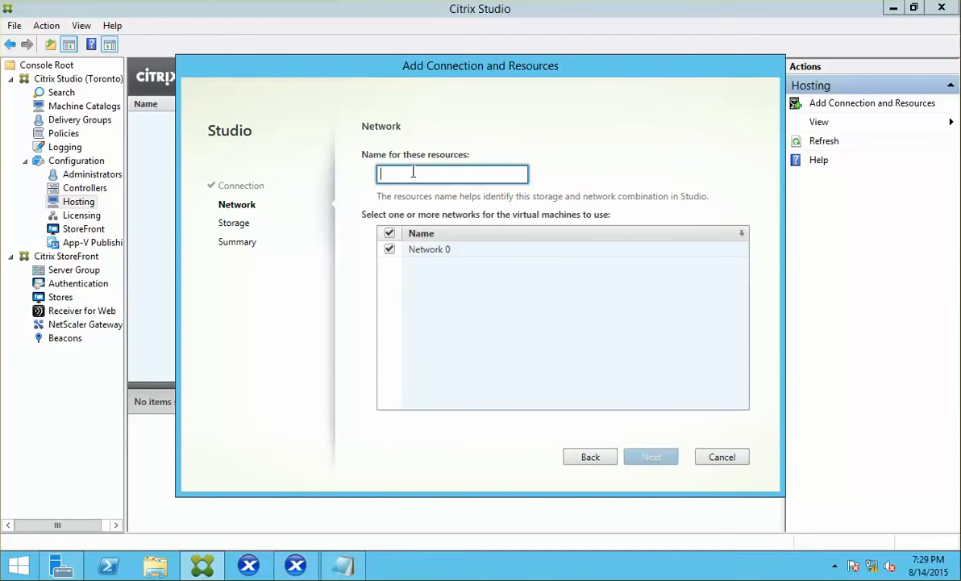
Name the resources XD PVS VDI, keep Network 0 and local storage, finish, and inspect them.
type("XX")
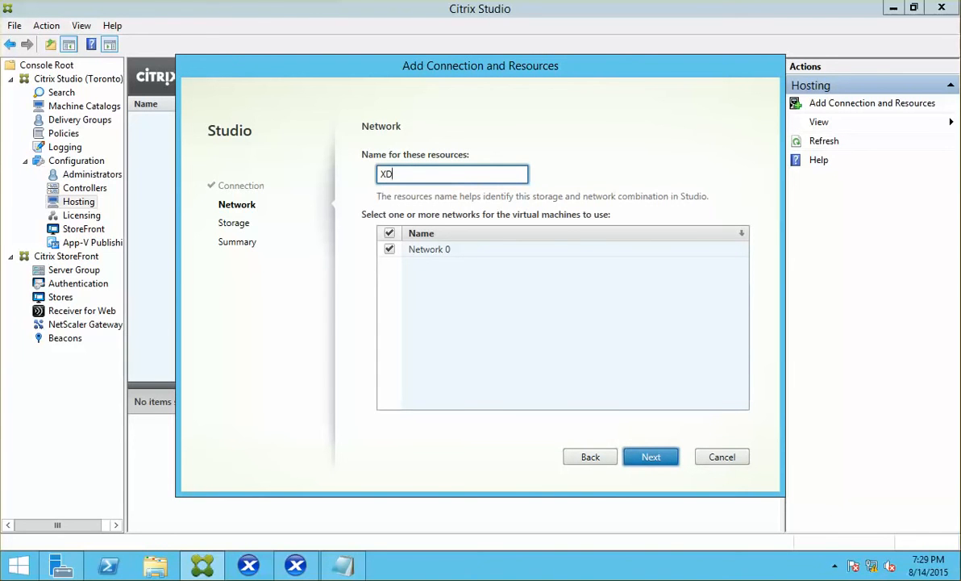
type(" PVS VDI")
left_click(657, 458)
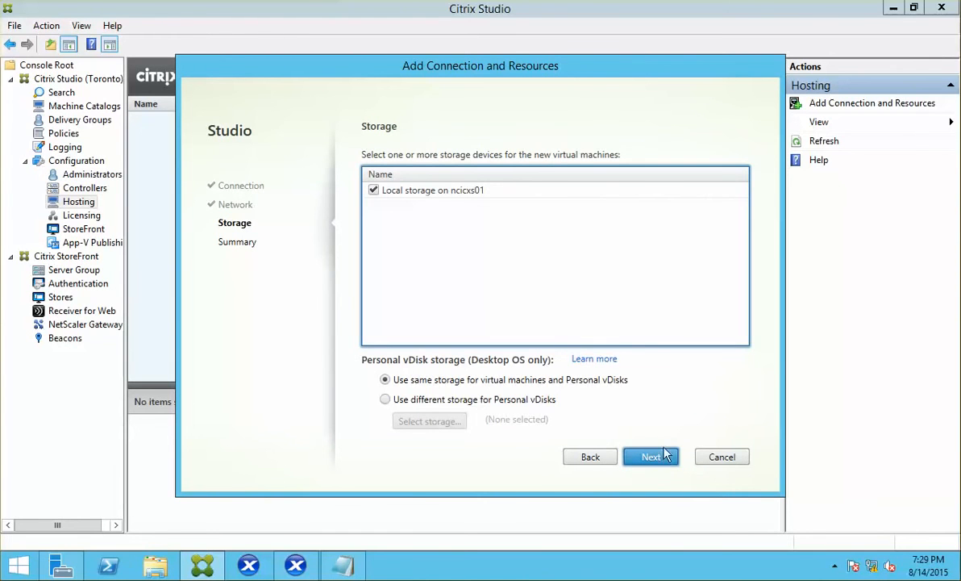
left_click(650, 456)
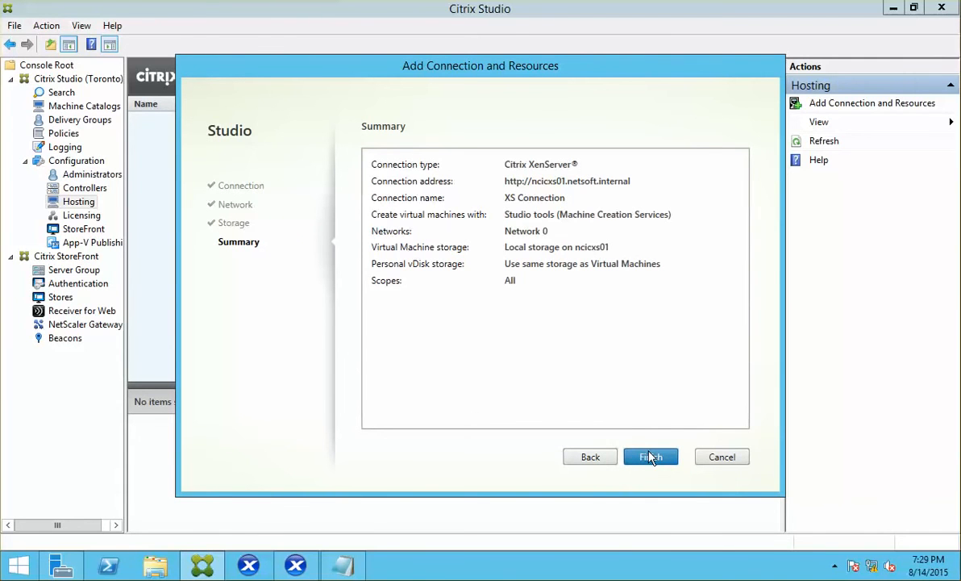
key("Return")
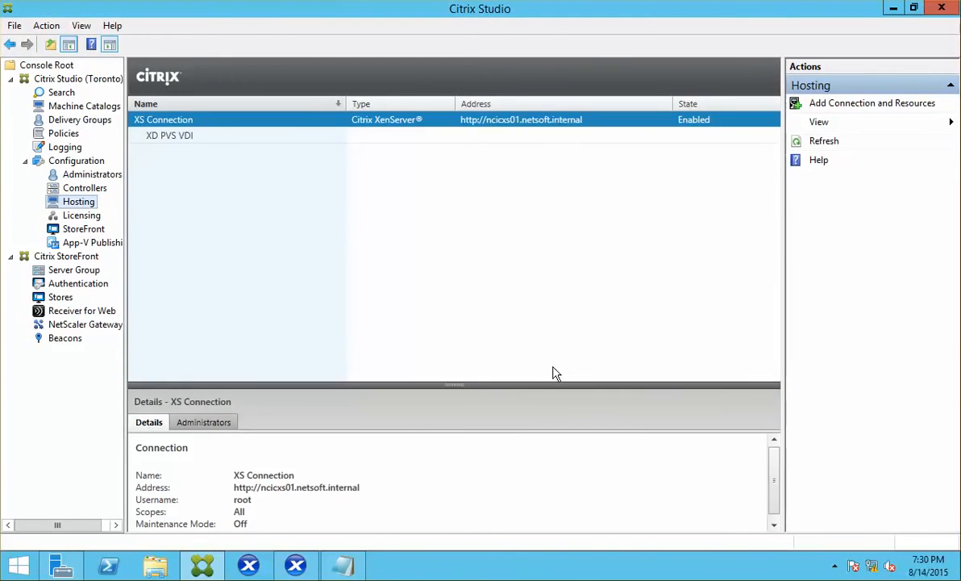
left_click(179, 138)
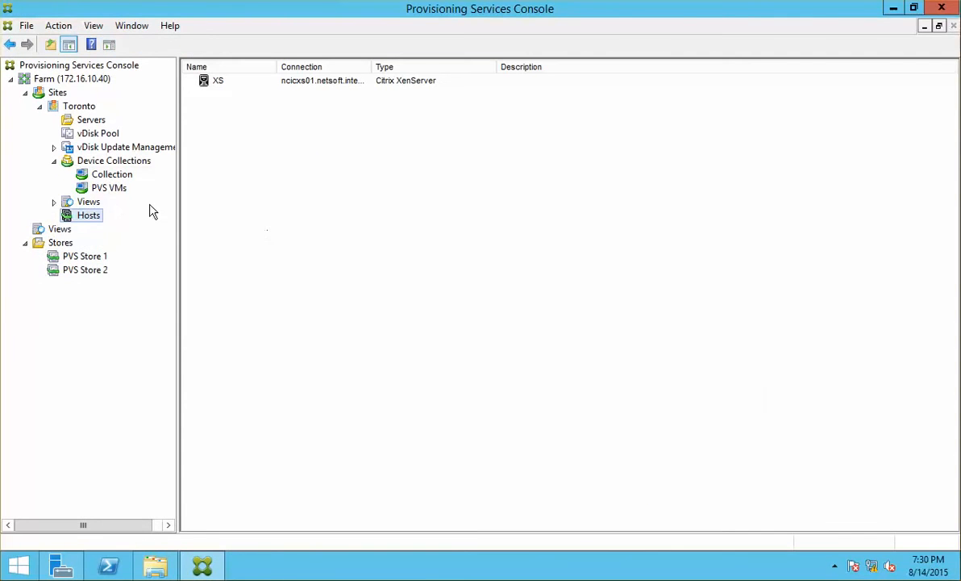
Start the Toronto site's XenDesktop Setup Wizard with controller ncicdc01.netsoft.internal and XD PVS VDI host credentials.
left_click(85, 110)
right_click(83, 106)
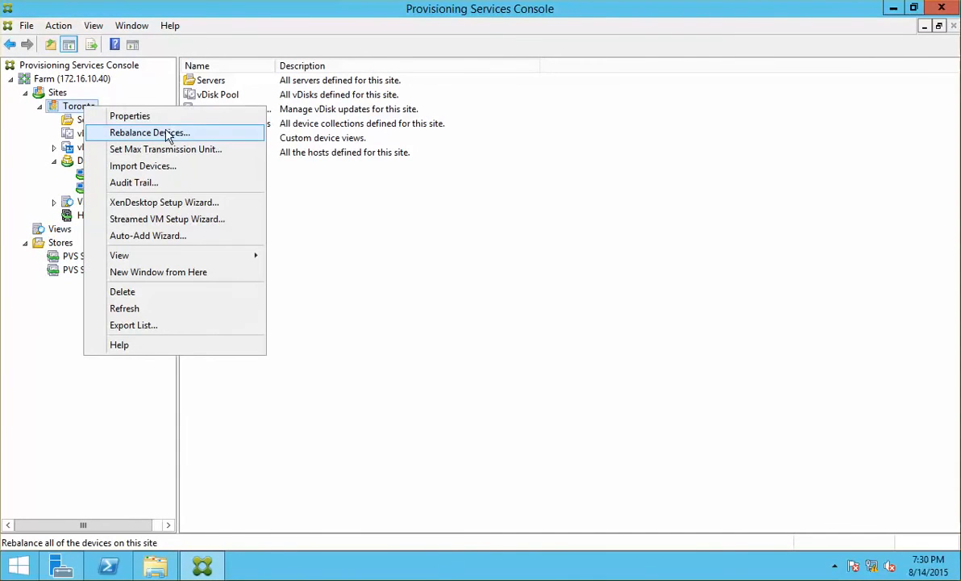
left_click(190, 202)
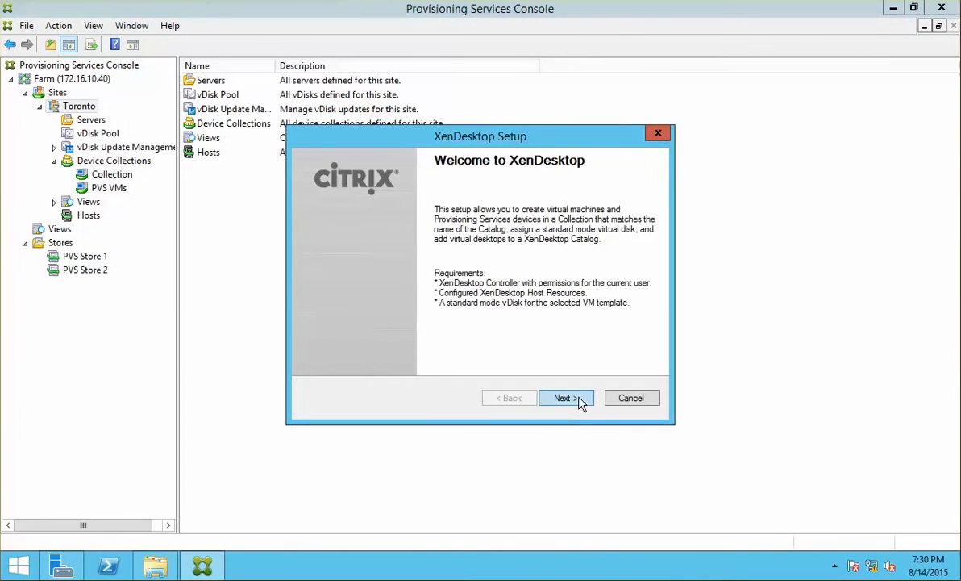
left_click(570, 398)
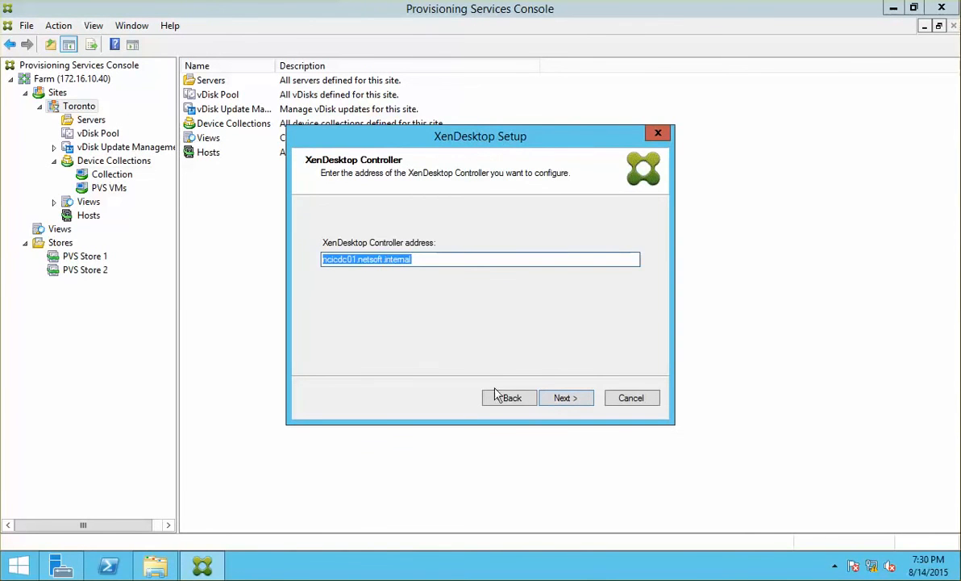
left_click(556, 399)
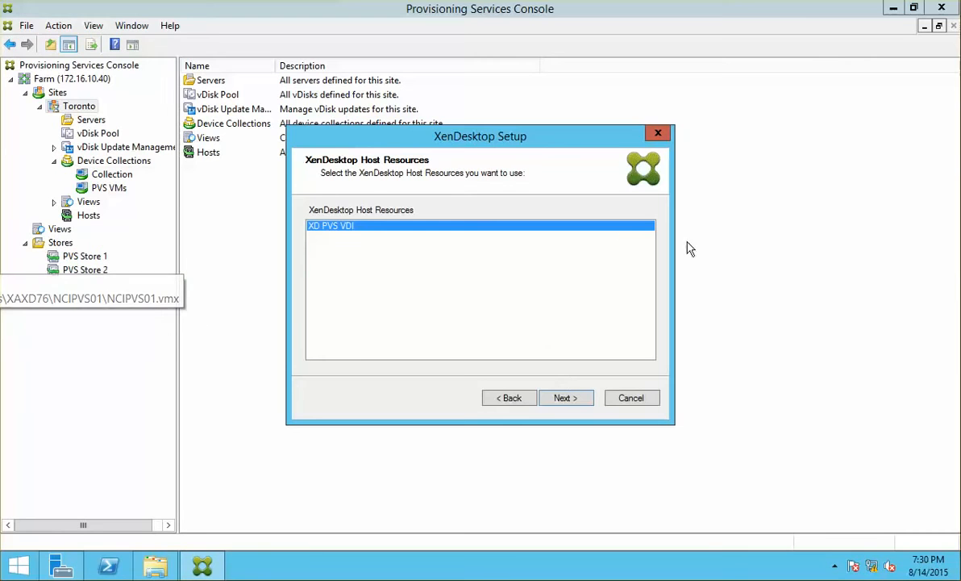
left_click(562, 398)
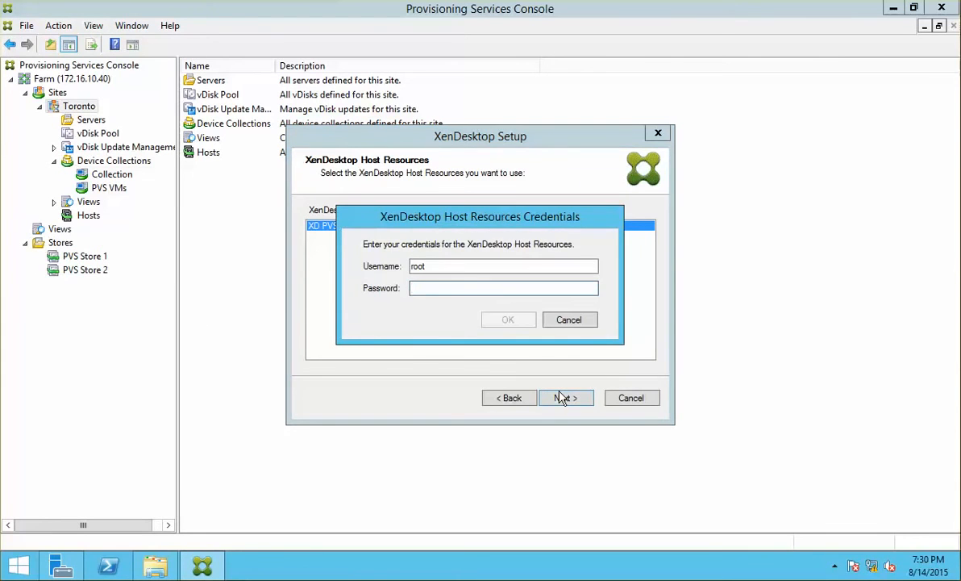
type("p")
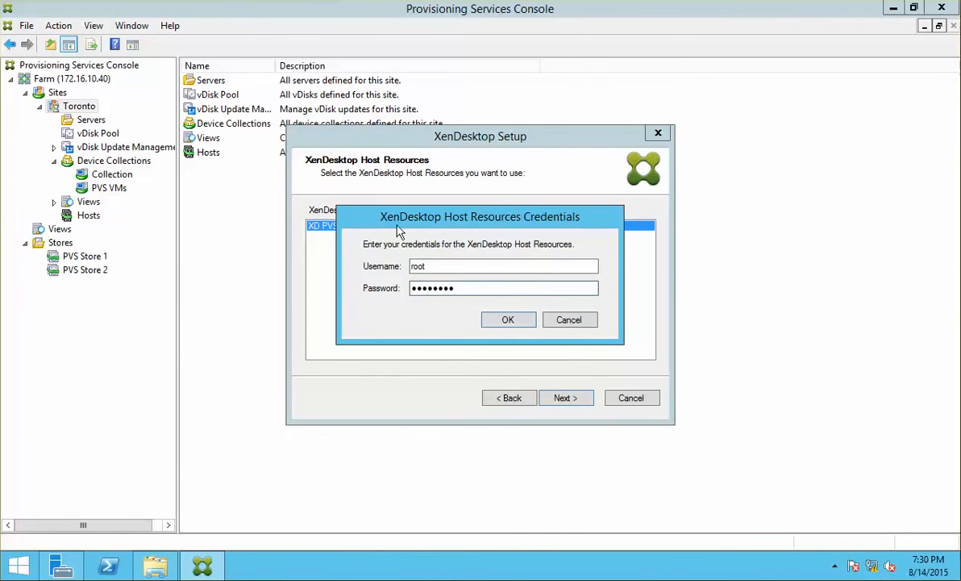
left_click(516, 321)
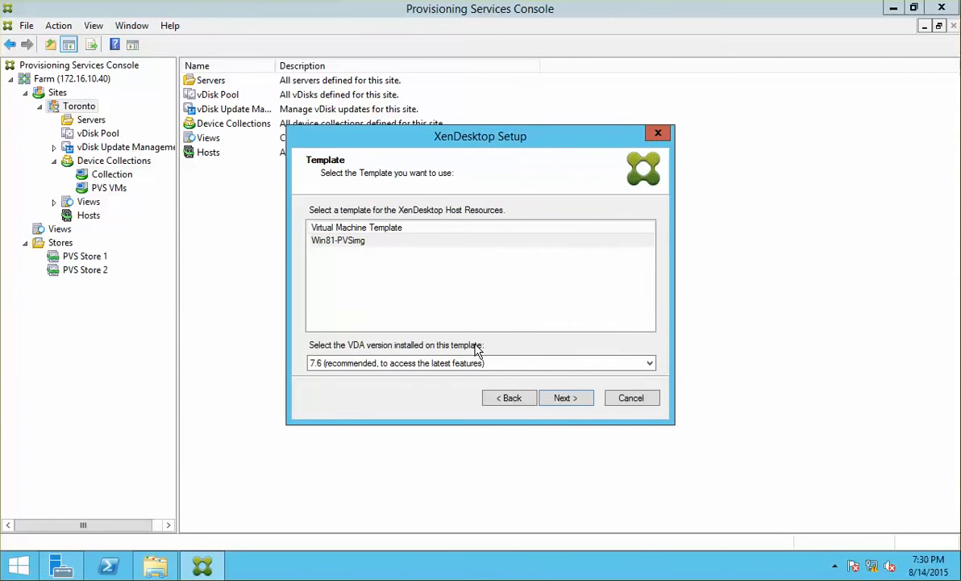
Pick the Win81-PVSimg template, verify it in XenCenter, and advance to vDisk PVS Store 2\Master-Img-STD.
left_click(335, 241)
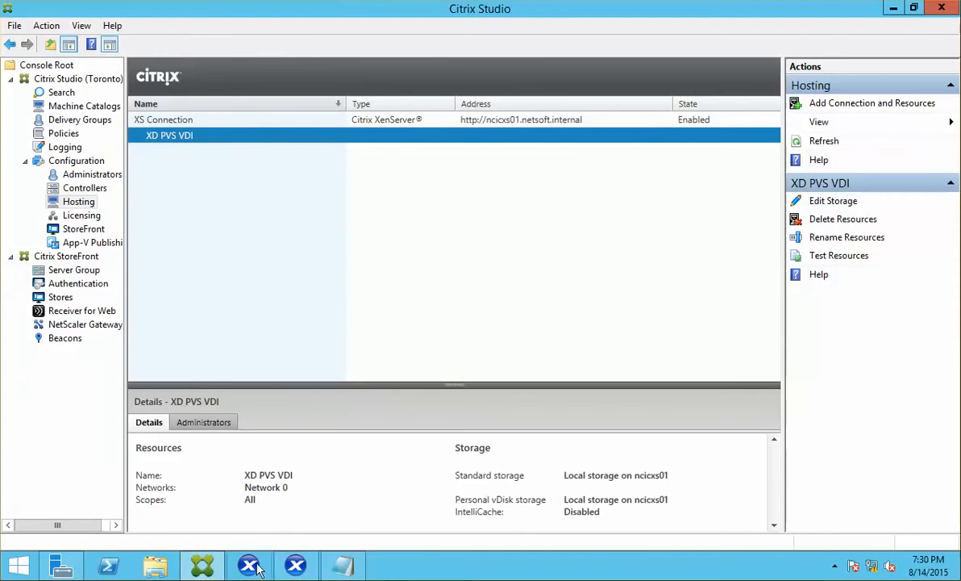
left_click(249, 566)
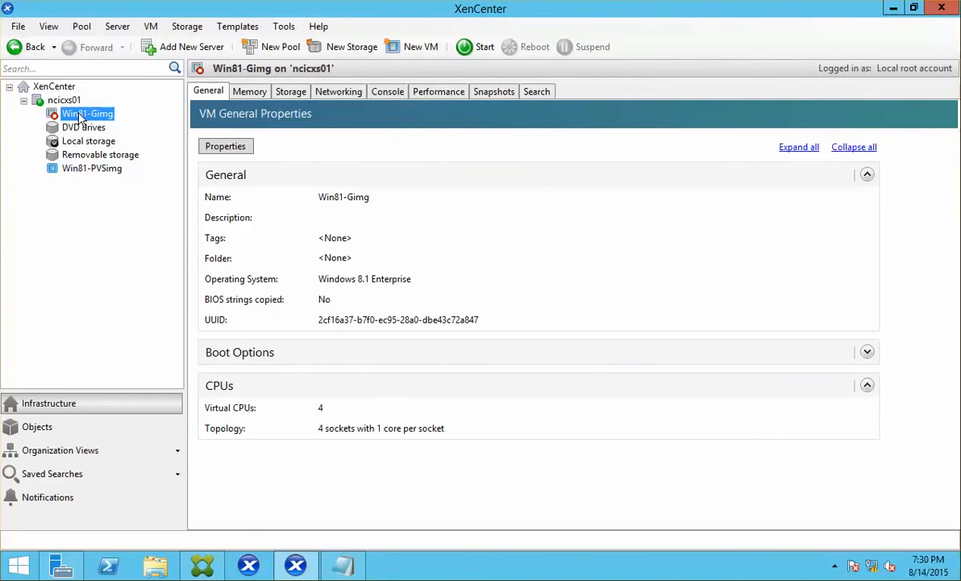
left_click(79, 170)
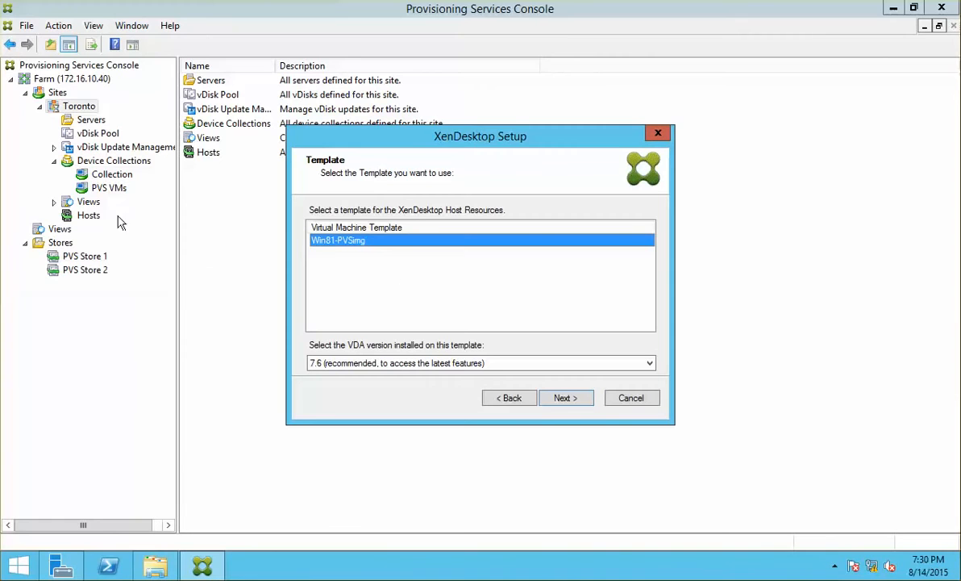
left_click(564, 397)
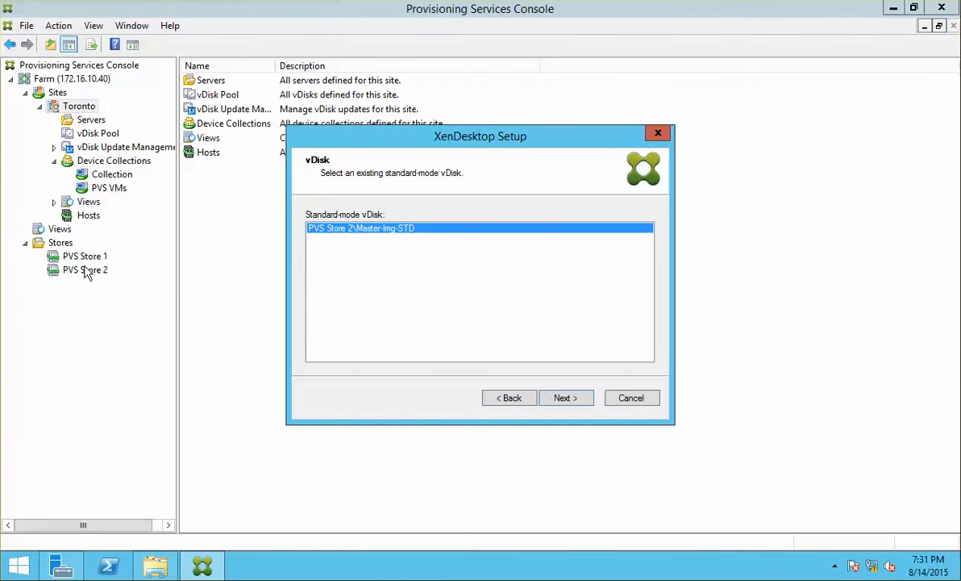
Confirm the PVS Store 2 folder holds the Master-Img-STD image, then close that Explorer window.
left_click(157, 567)
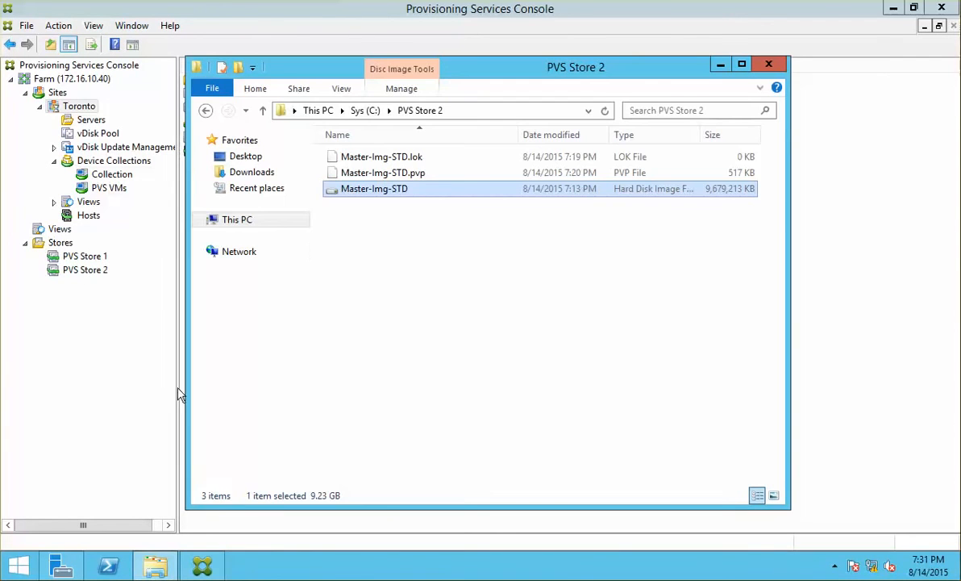
left_click(364, 115)
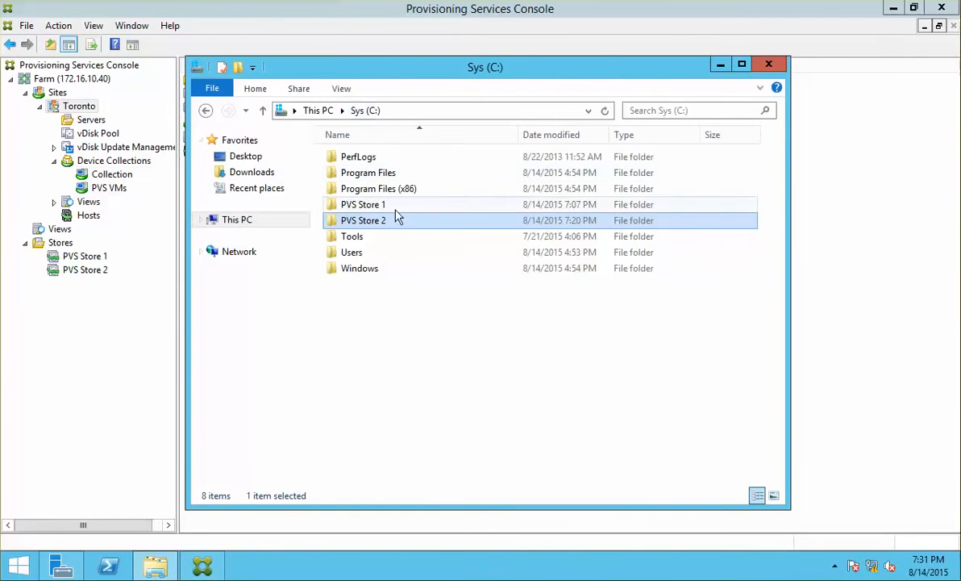
double_click(393, 221)
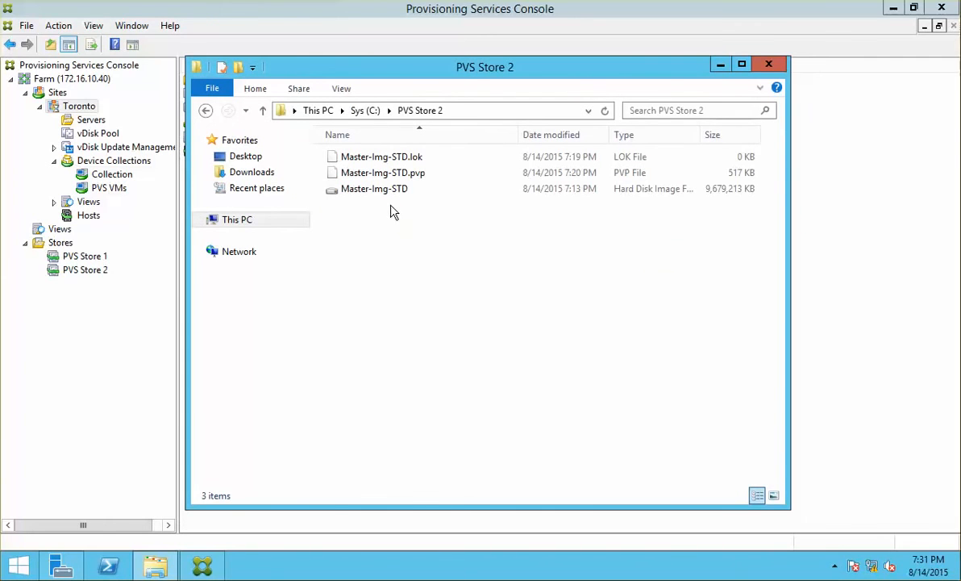
mouse_move(381, 198)
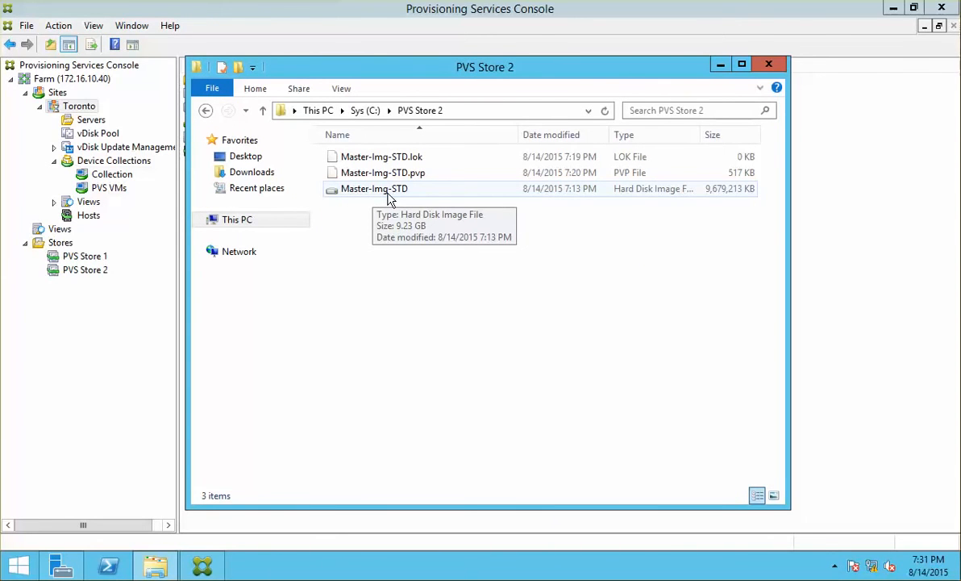
left_click(768, 68)
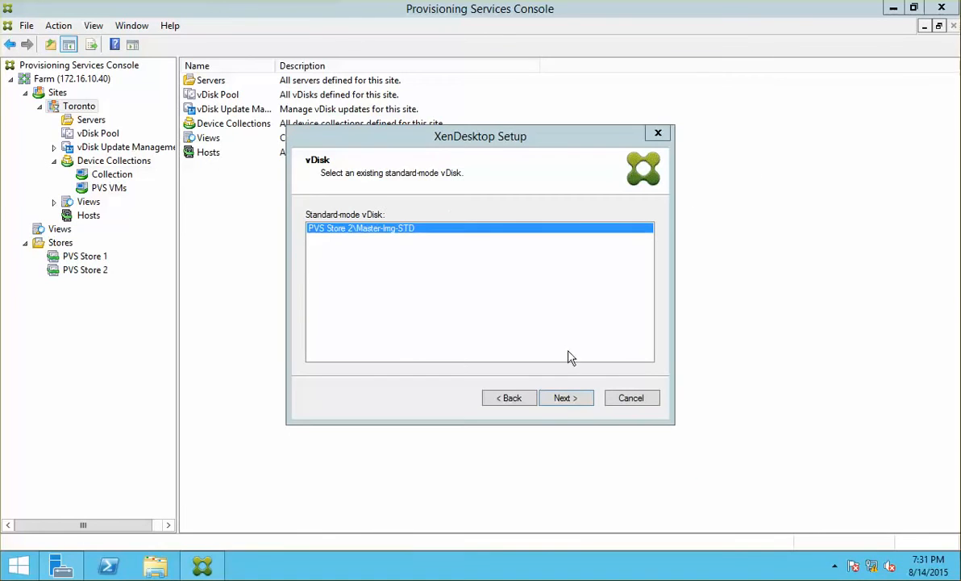
Create catalog 'XD PVS MC W81' with description 'Windows 8.1 MC' and continue.
left_click(566, 398)
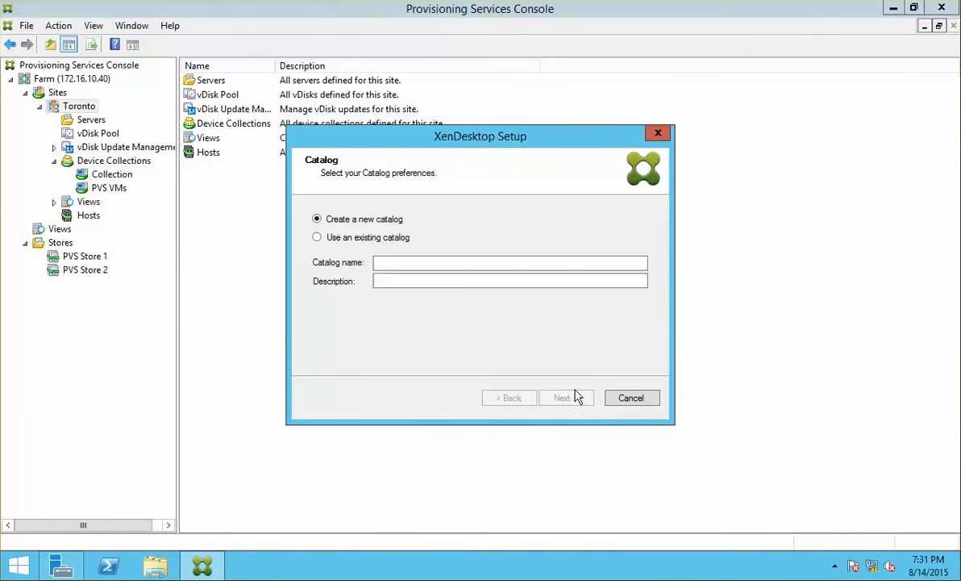
left_click(410, 263)
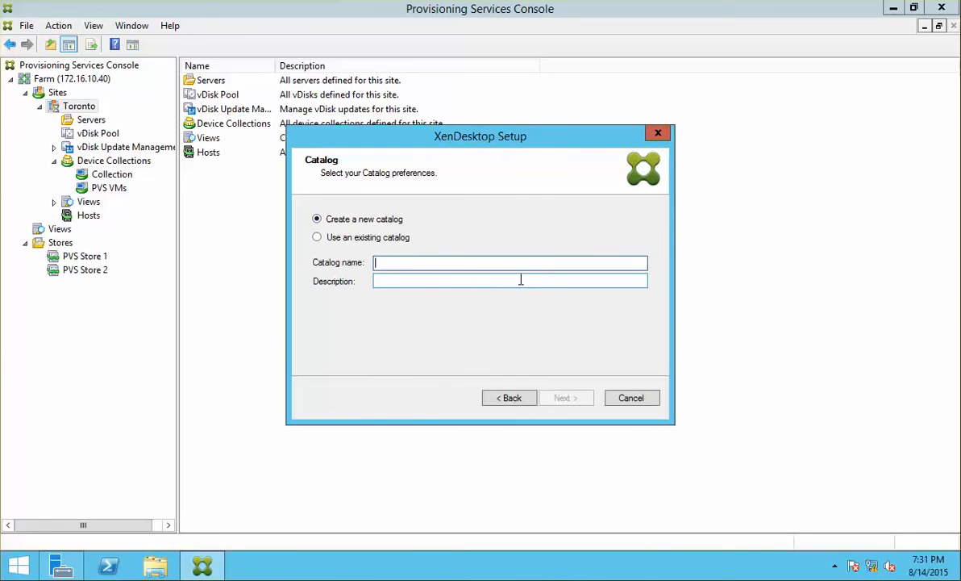
type("X")
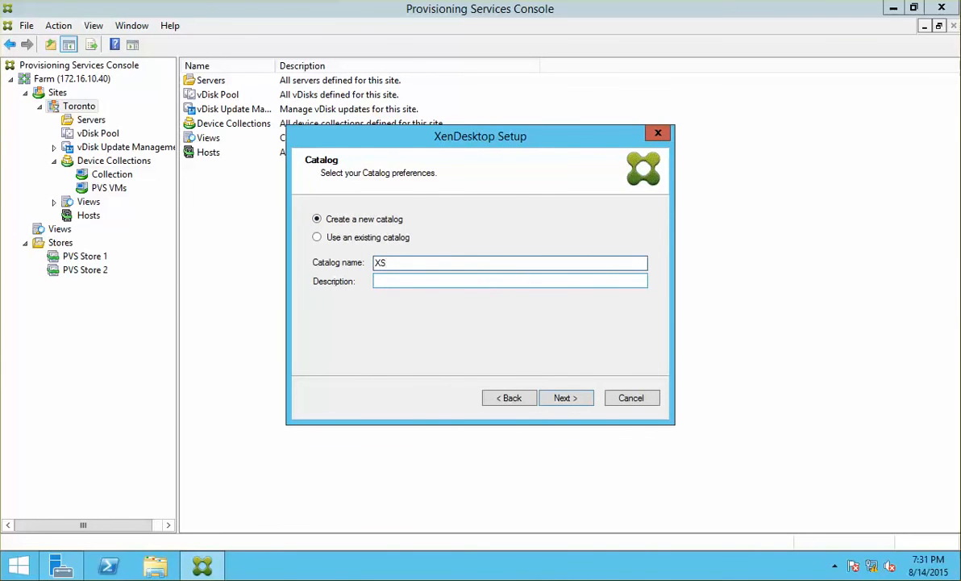
type("D PVS")
type("MC W81")
left_click(419, 280)
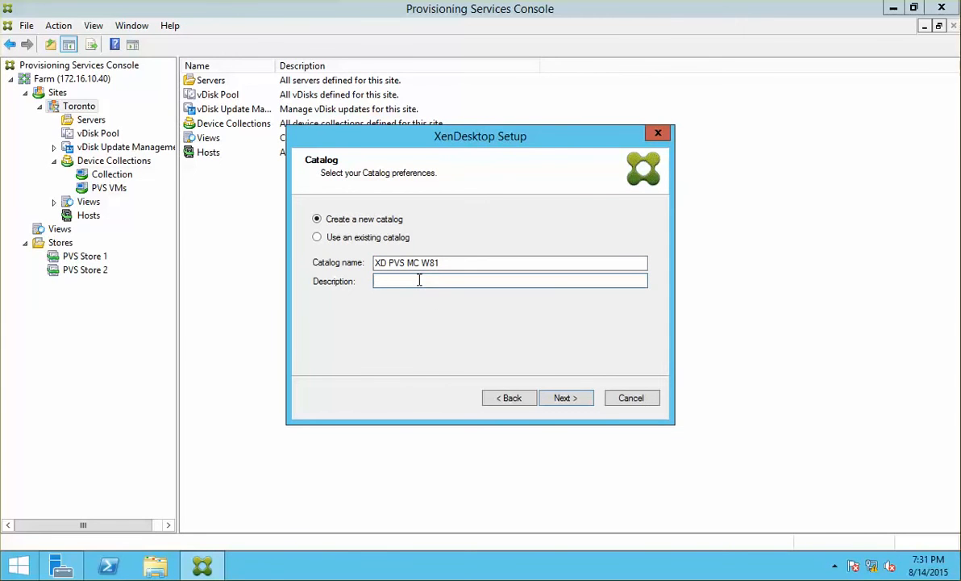
type("Windows 8.1 MC PVS")
key("Return")
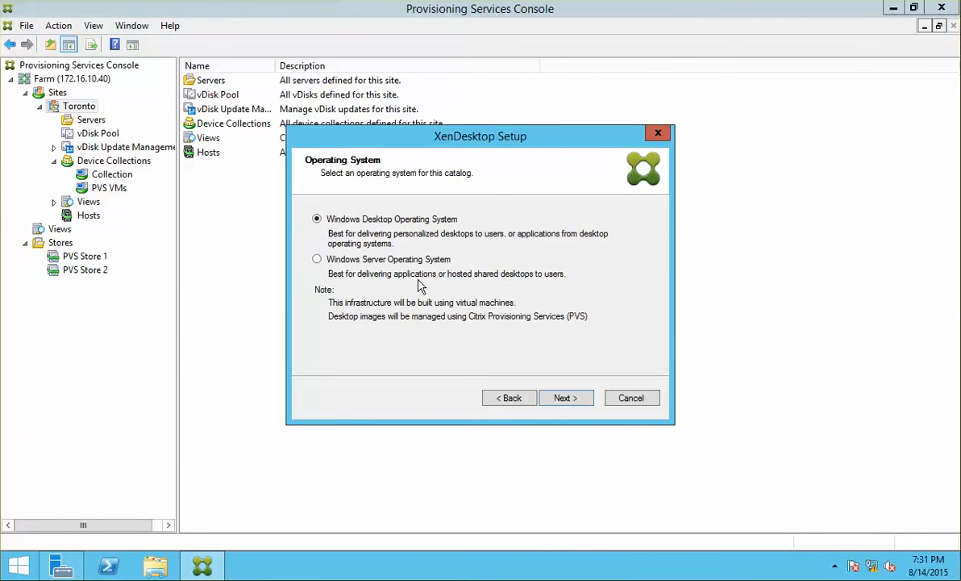
Keep the desktop OS and give users the same static desktop, discarding changes at logoff.
left_click(574, 400)
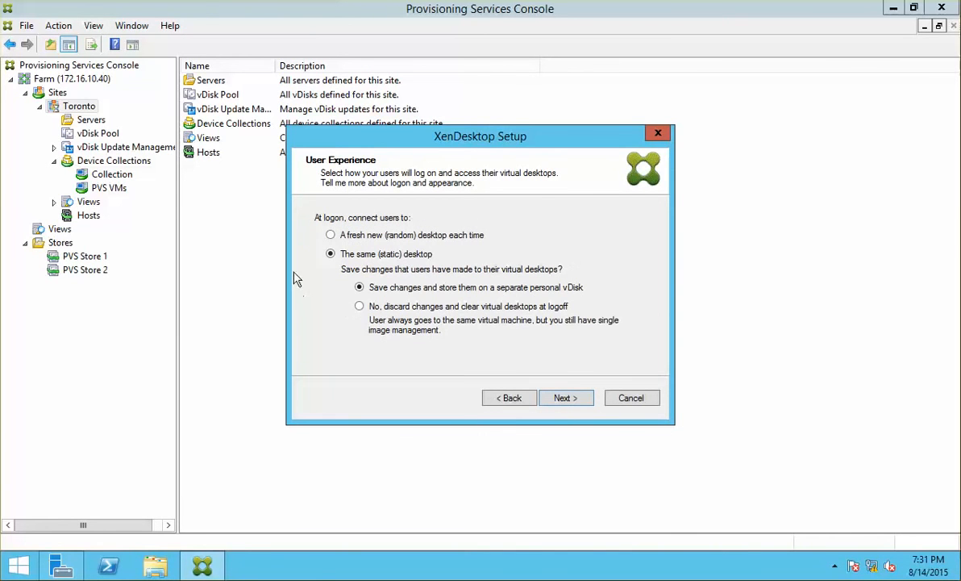
left_click(359, 307)
left_click(360, 287)
left_click(360, 307)
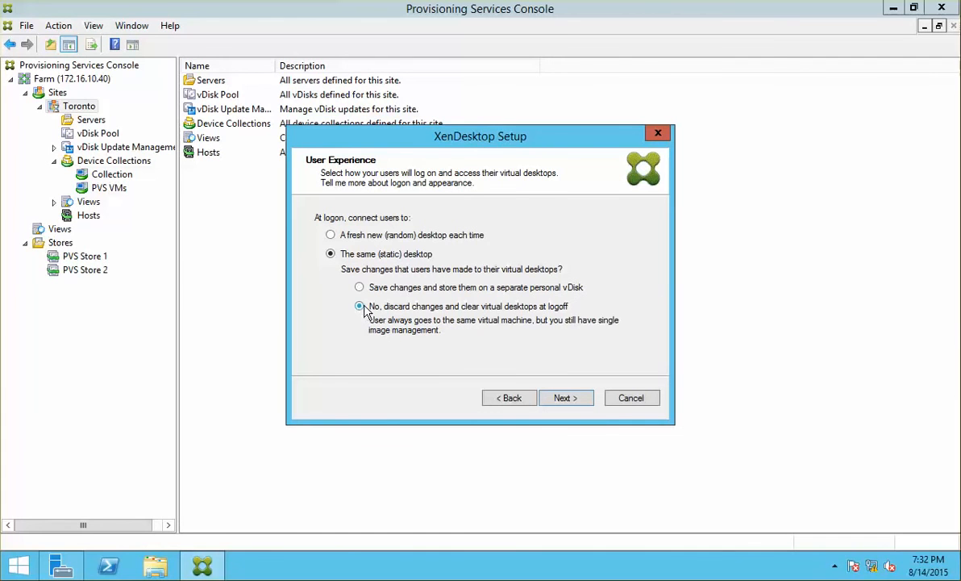
left_click(580, 399)
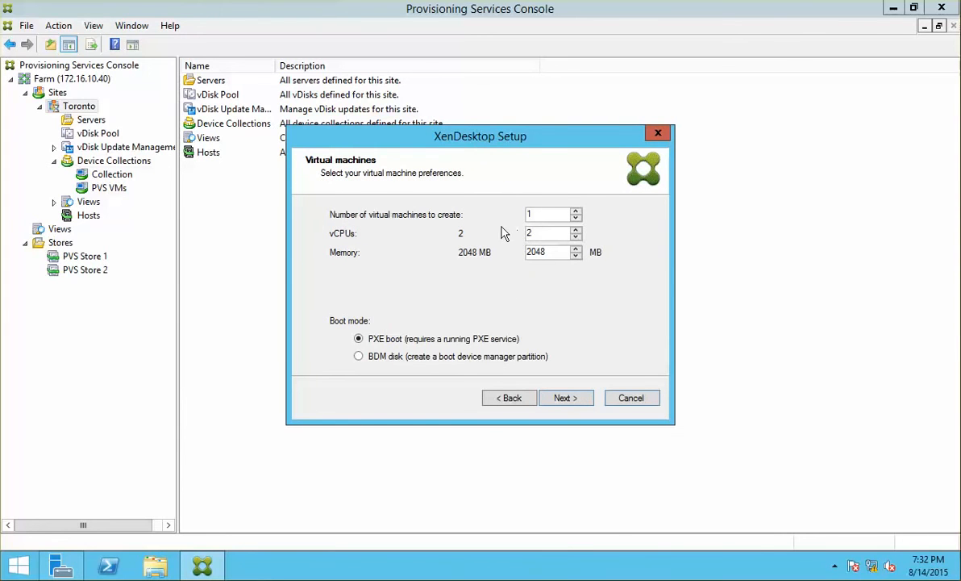
Set the number of virtual machines to 10 and keep creating new computer accounts.
left_click(548, 216)
type("0")
left_click(564, 398)
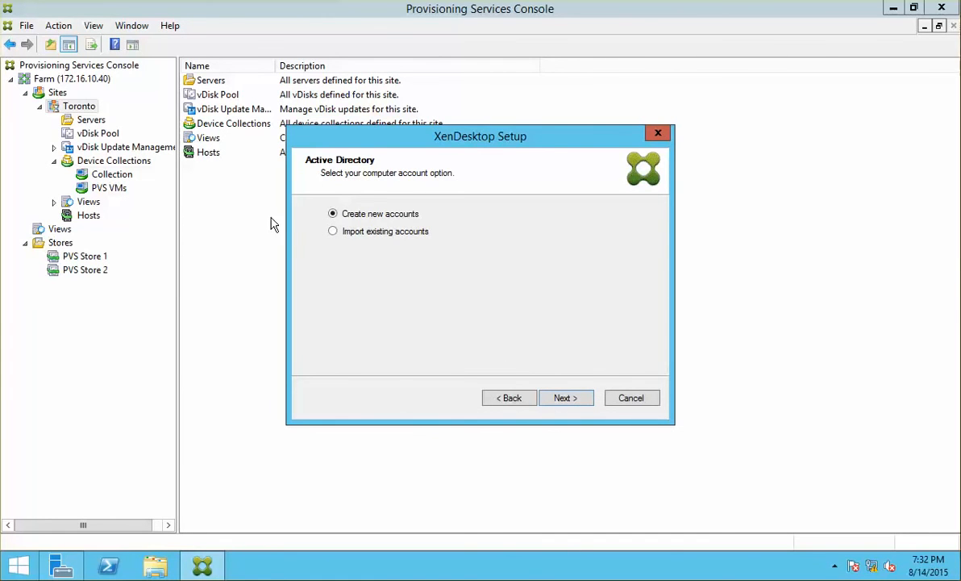
left_click(576, 401)
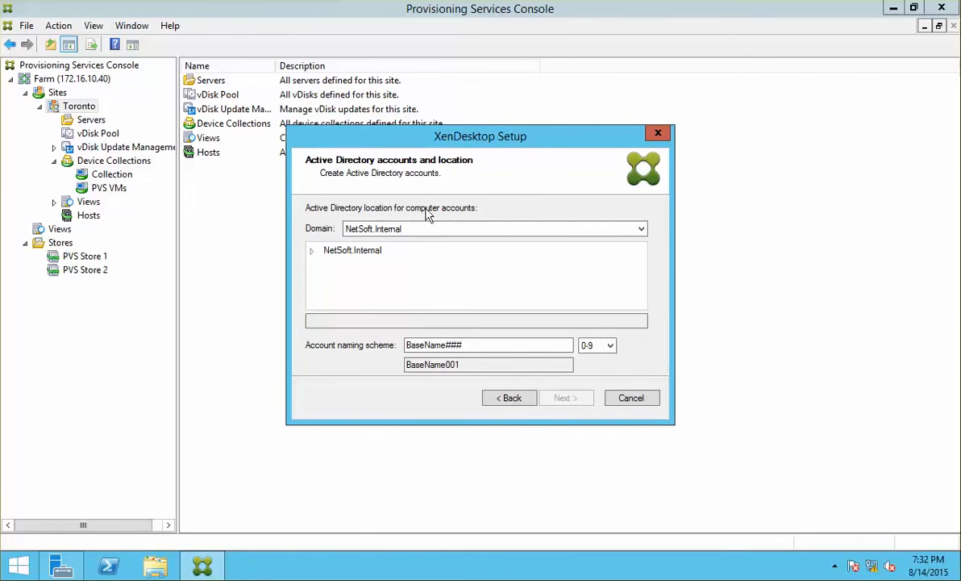
Place the accounts in the XD W81 OU with account naming scheme NCICXD###.
left_click(313, 253)
left_click(327, 269)
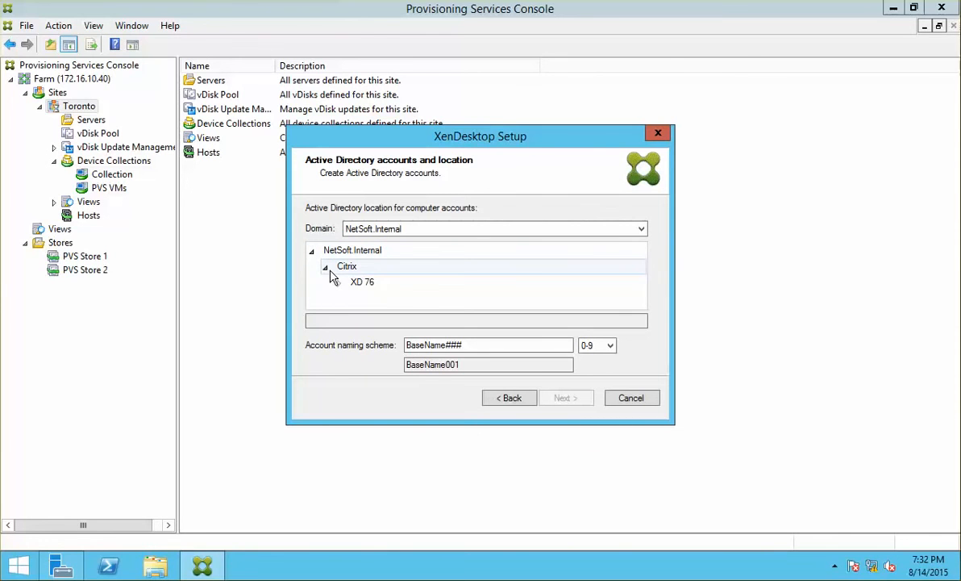
left_click(338, 282)
left_click(378, 299)
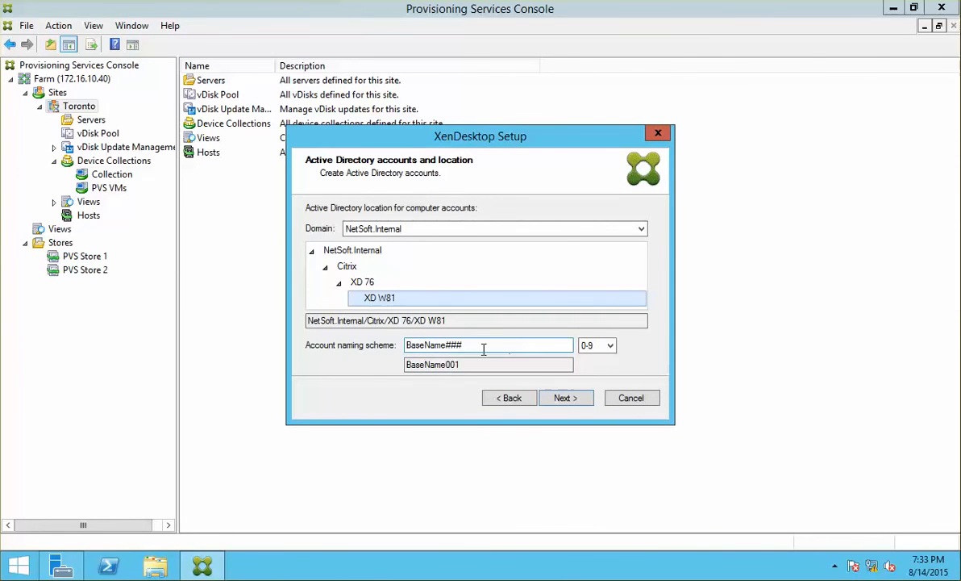
left_click_drag(446, 348, 400, 343)
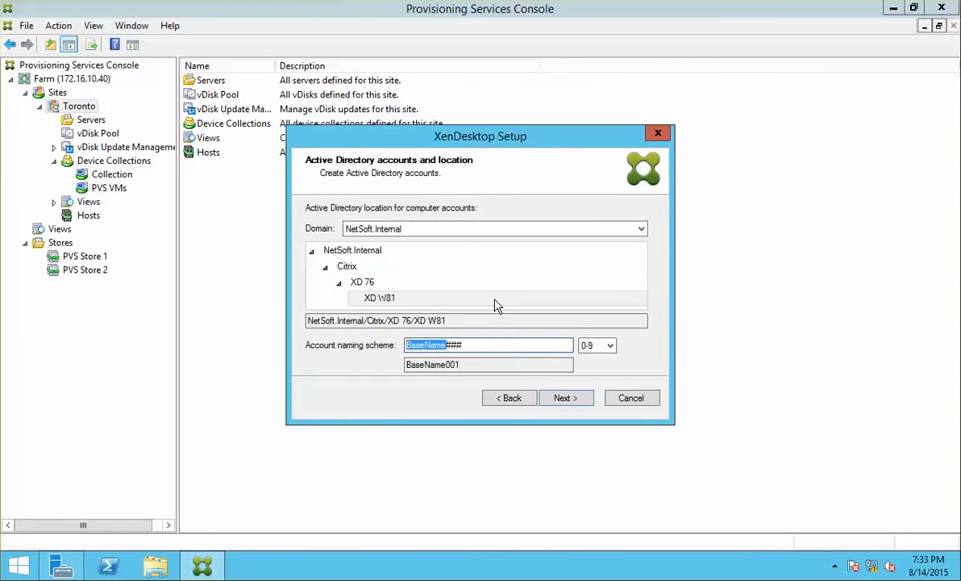
type("NCI")
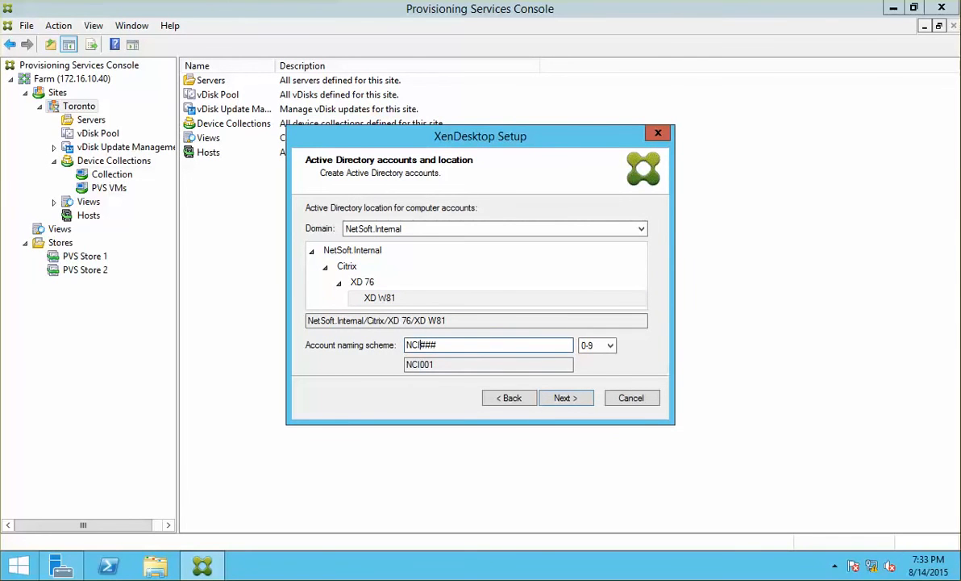
type("XD")
left_click(428, 344)
type("C")
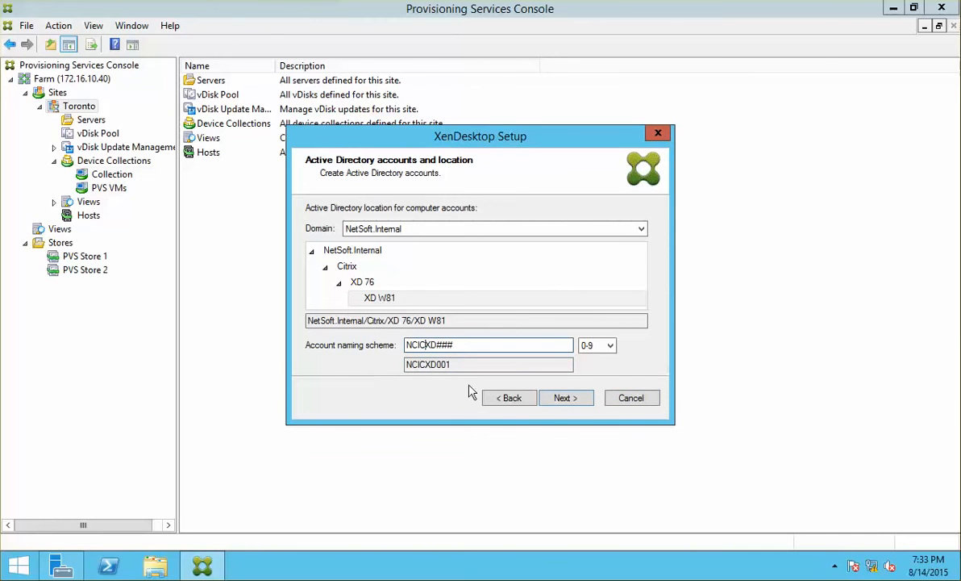
Pass the Summary page and Finish the wizard to begin building the 10 VMs.
left_click(560, 399)
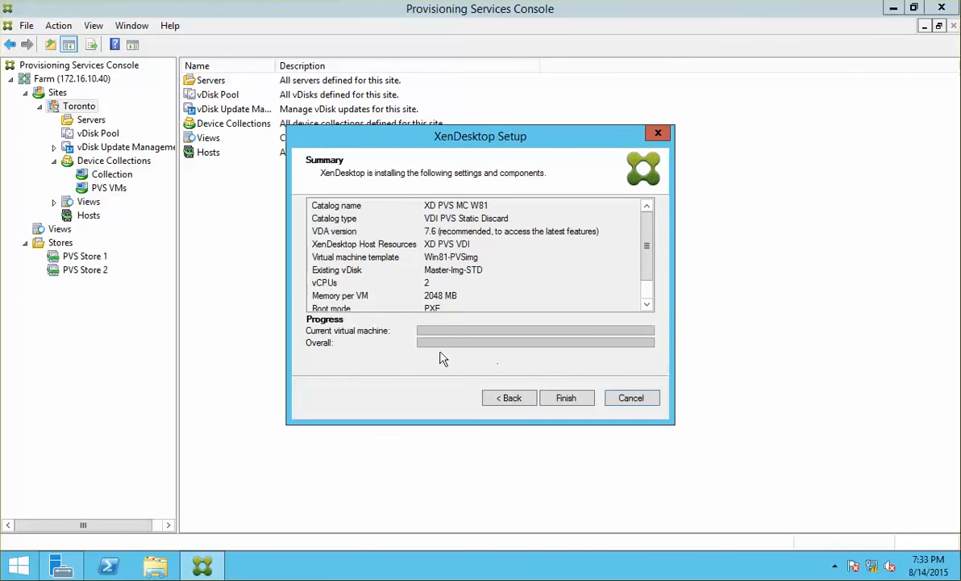
left_click(562, 400)
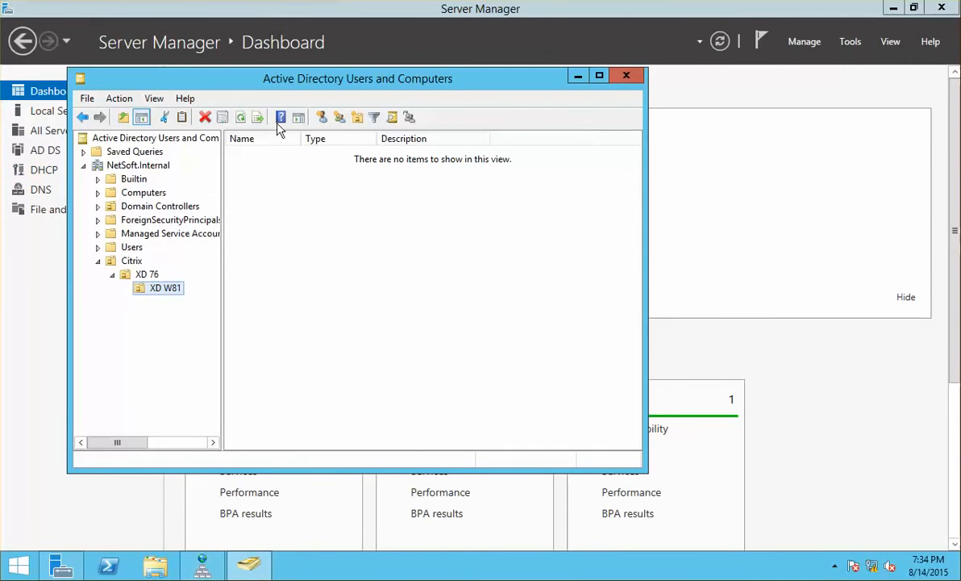
Refresh the XD W81 OU repeatedly to watch new NCICXD computer accounts appear.
left_click(241, 117)
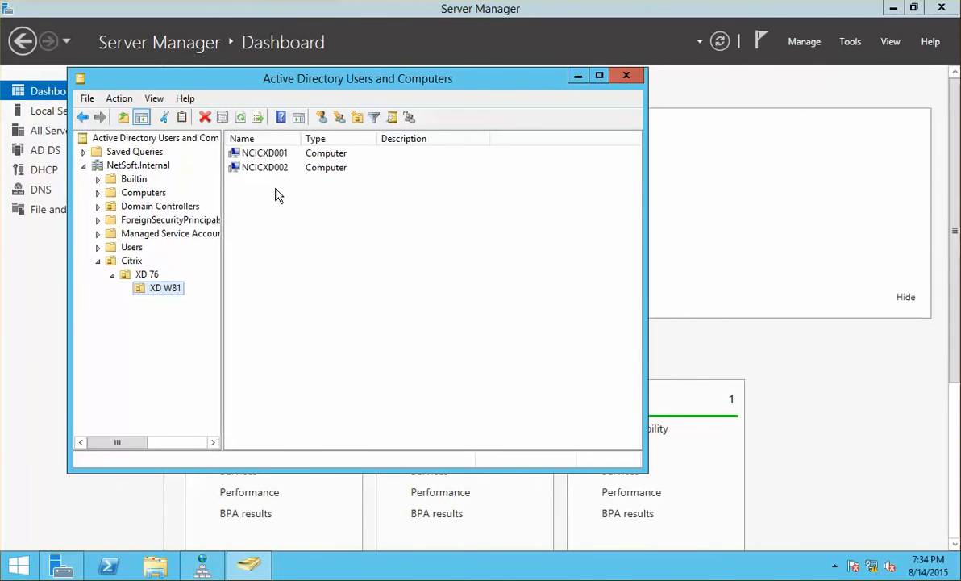
left_click(242, 118)
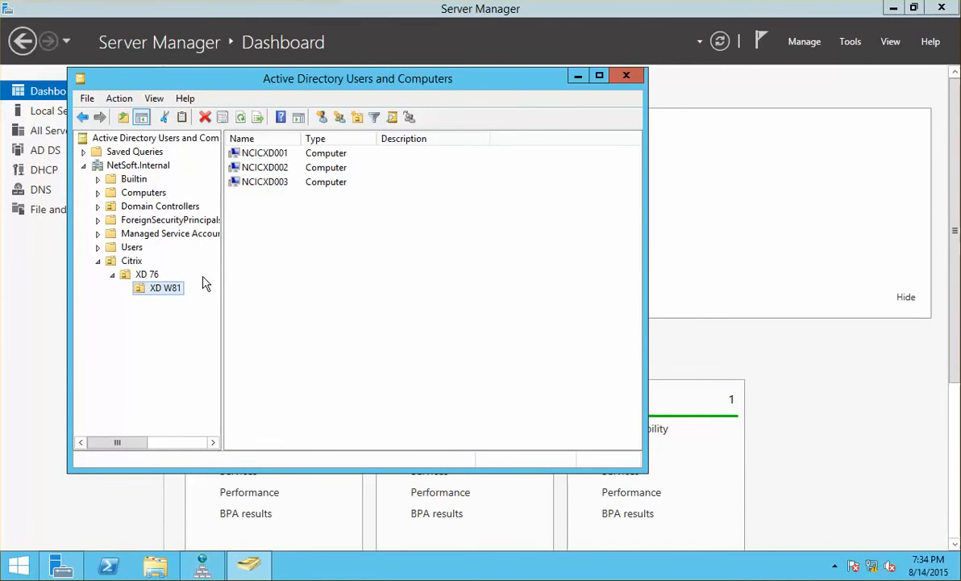
left_click(143, 185)
left_click(134, 189)
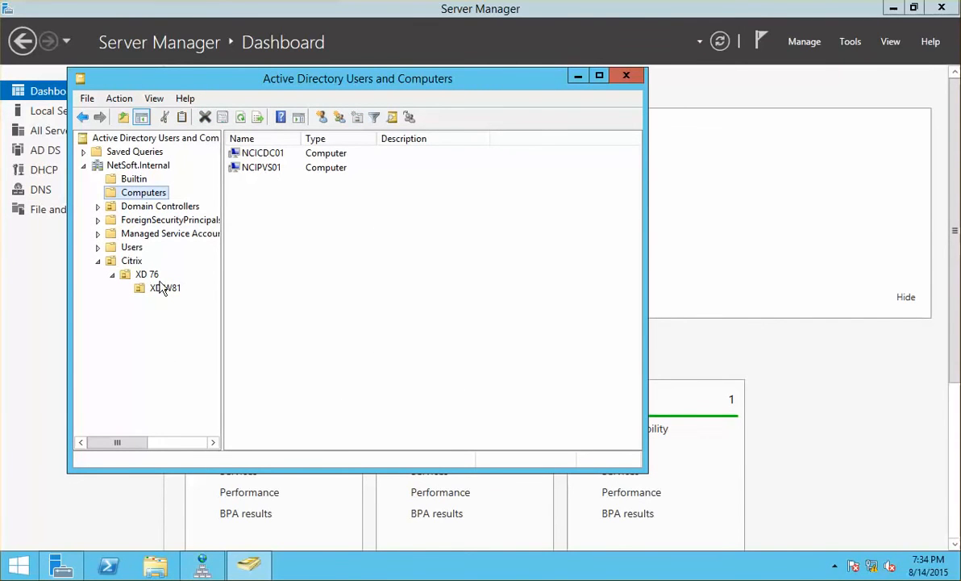
left_click(147, 274)
left_click(165, 290)
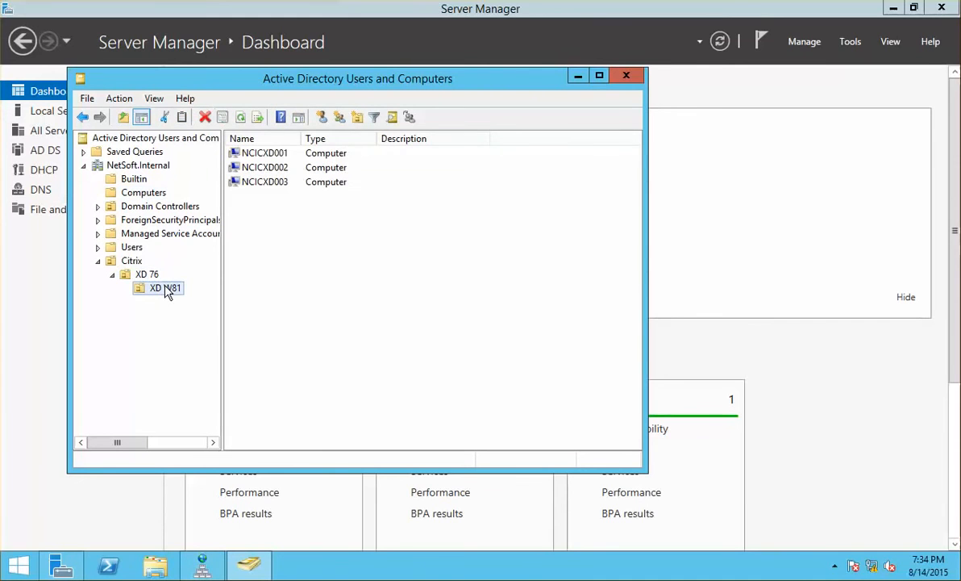
left_click(241, 118)
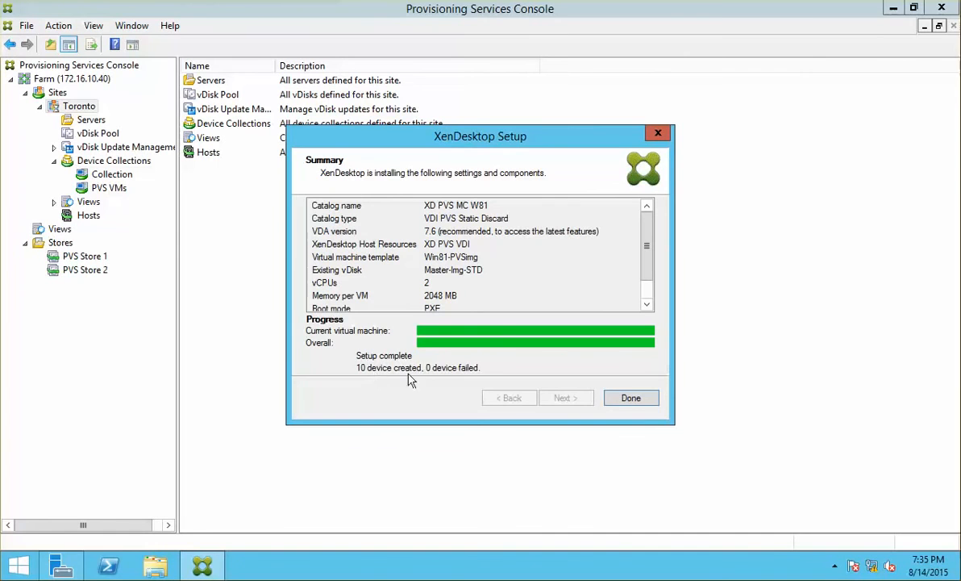
Close the finished wizard and refresh the PVS VMs device collection.
left_click(626, 399)
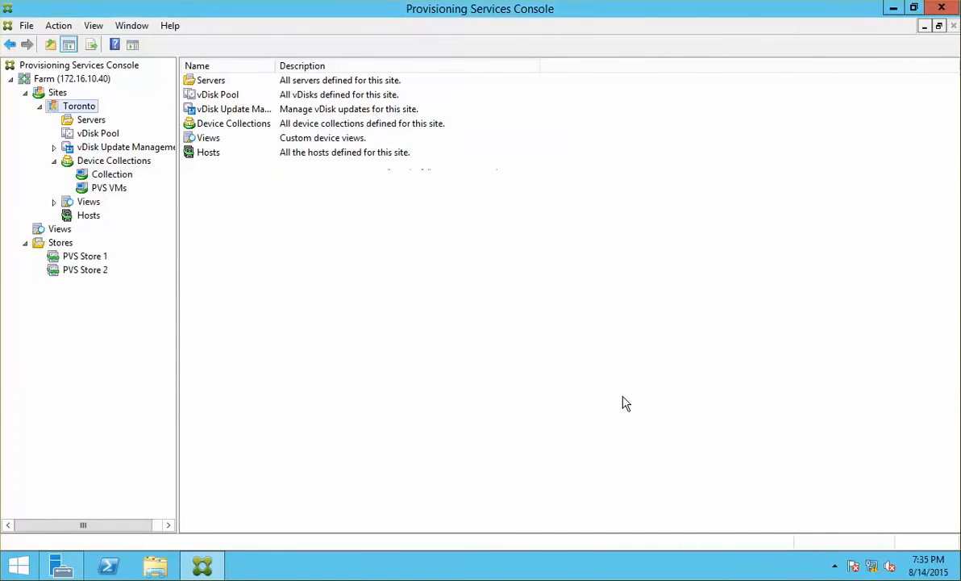
left_click(97, 120)
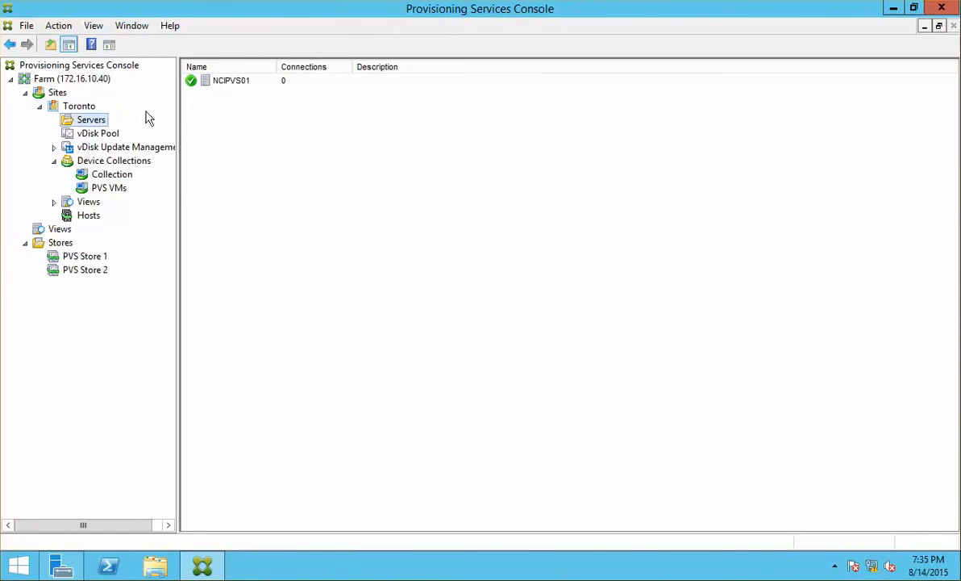
left_click(108, 187)
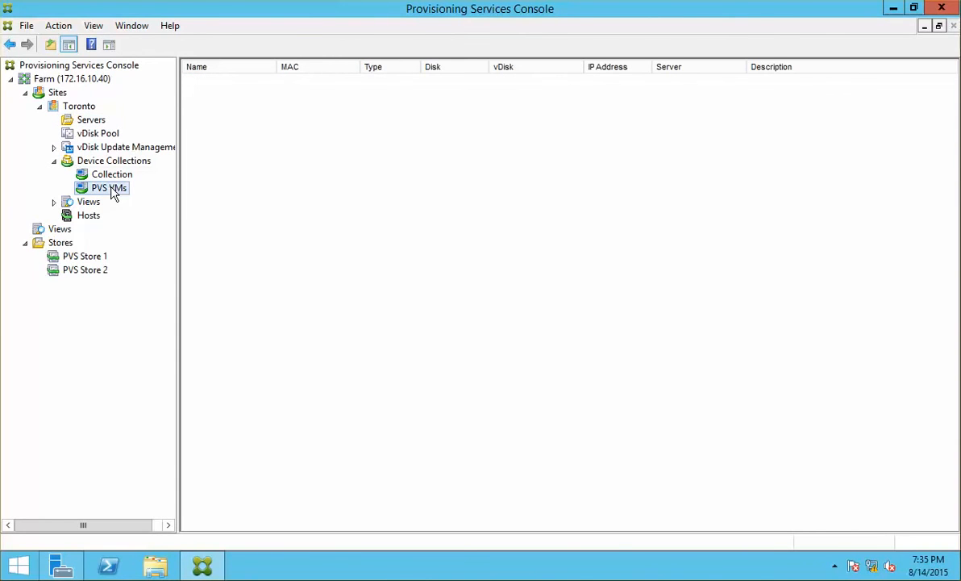
right_click(117, 188)
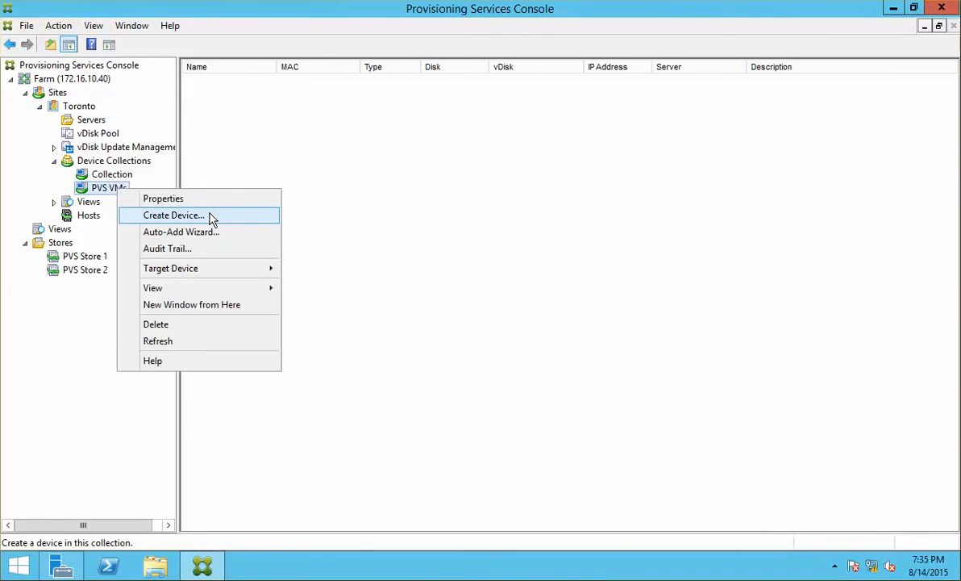
left_click(198, 340)
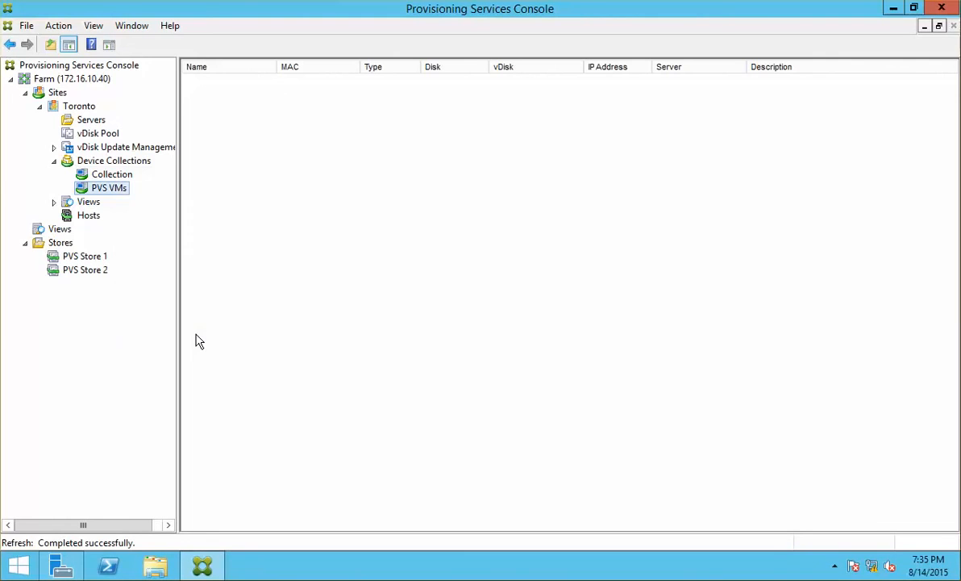
left_click(114, 175)
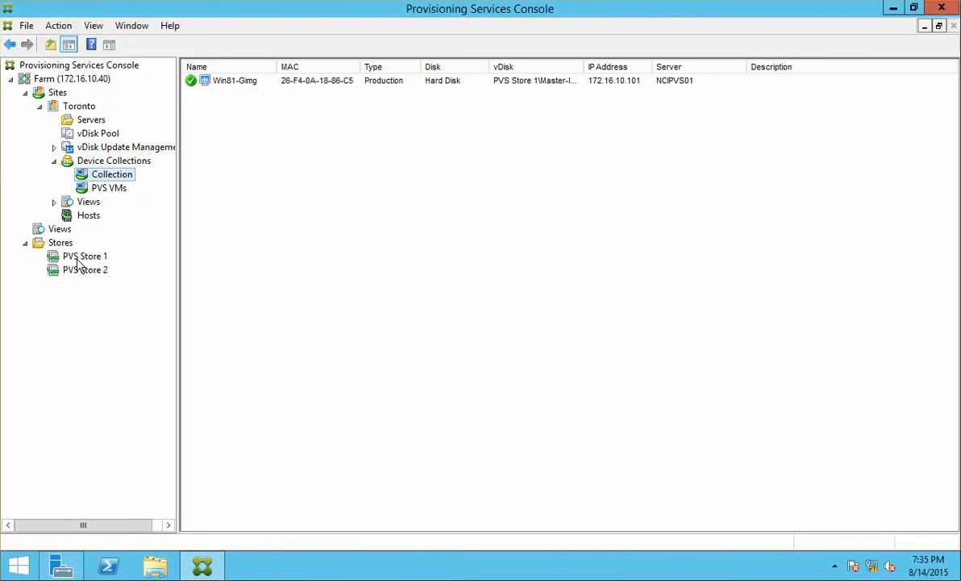
Refresh the Toronto site and list the NCICXD001–010 devices in XD PVS MC W81.
left_click(88, 121)
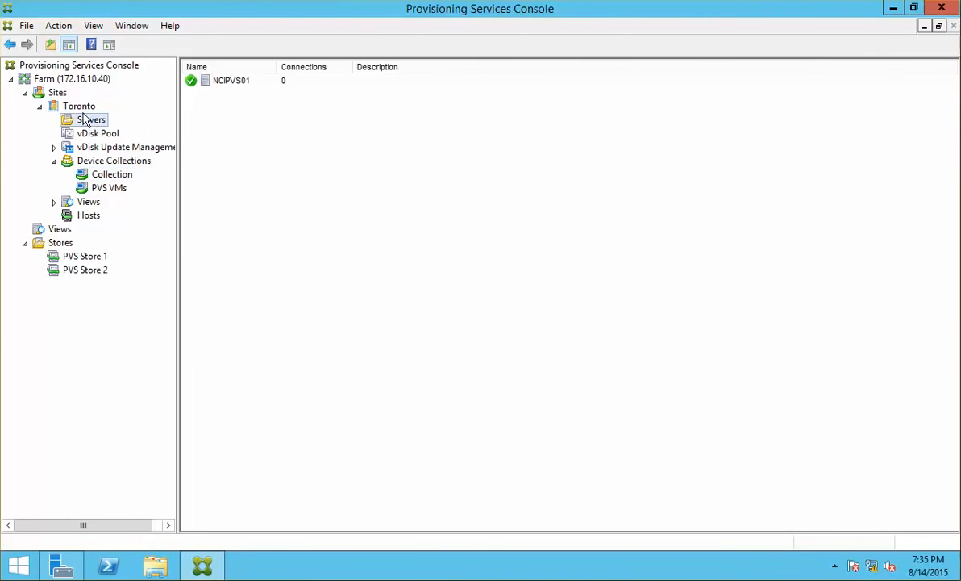
left_click(80, 108)
right_click(80, 110)
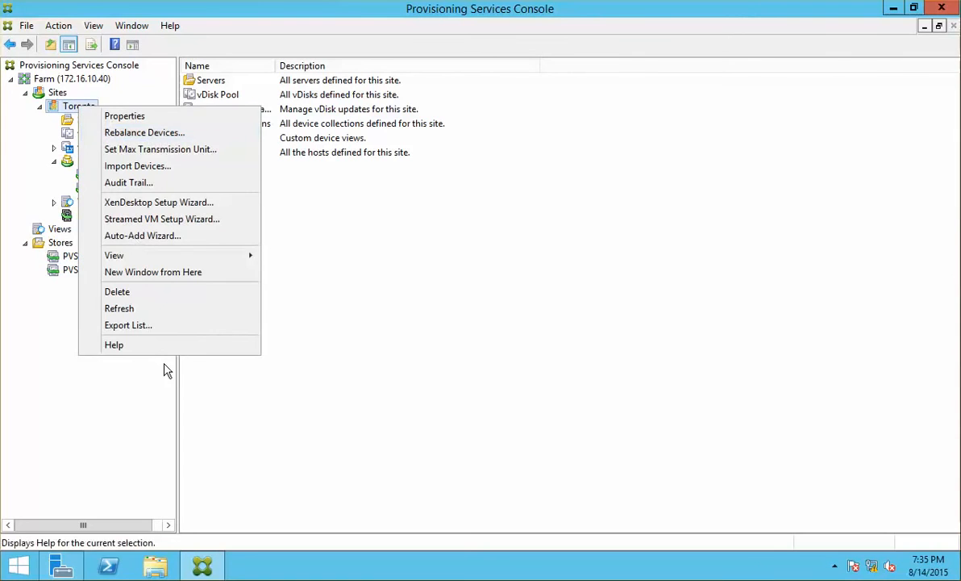
left_click(166, 313)
left_click(104, 202)
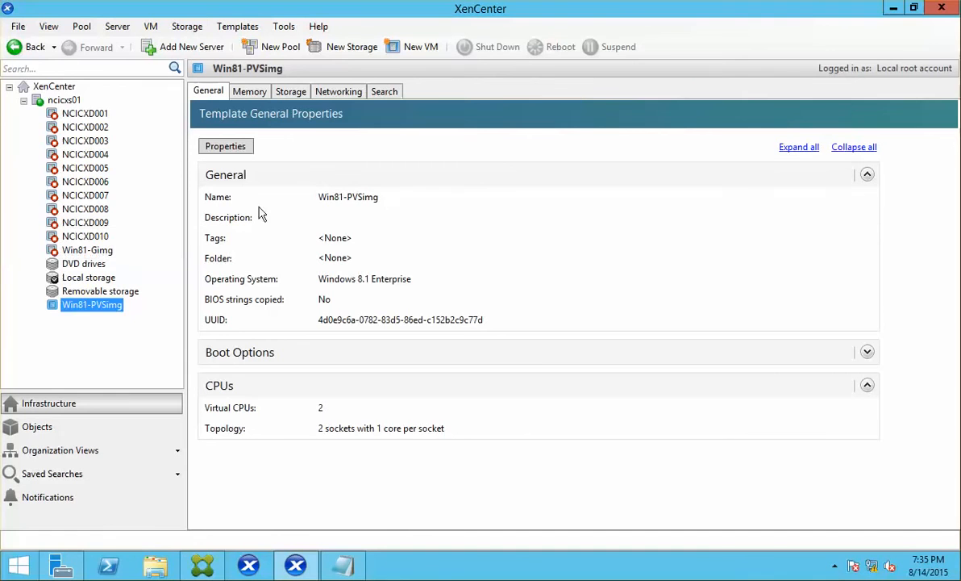
Start the NCICXD001 VM and watch it boot in its Console tab.
left_click(91, 118)
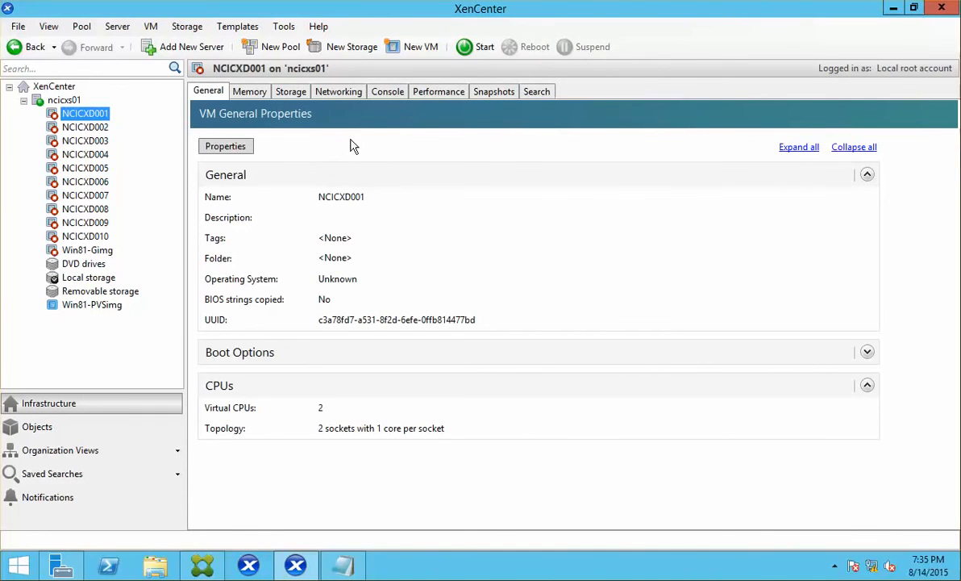
left_click(468, 47)
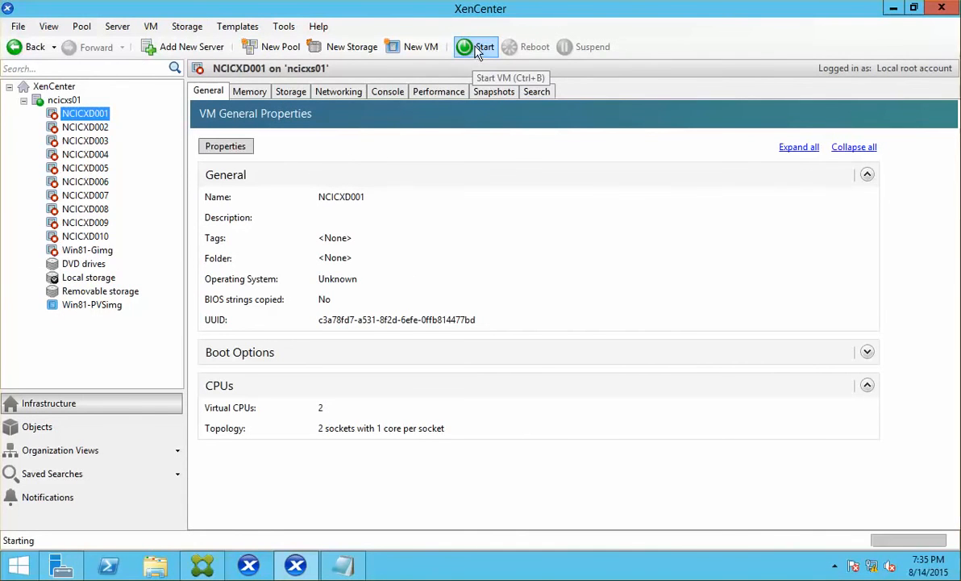
left_click(382, 93)
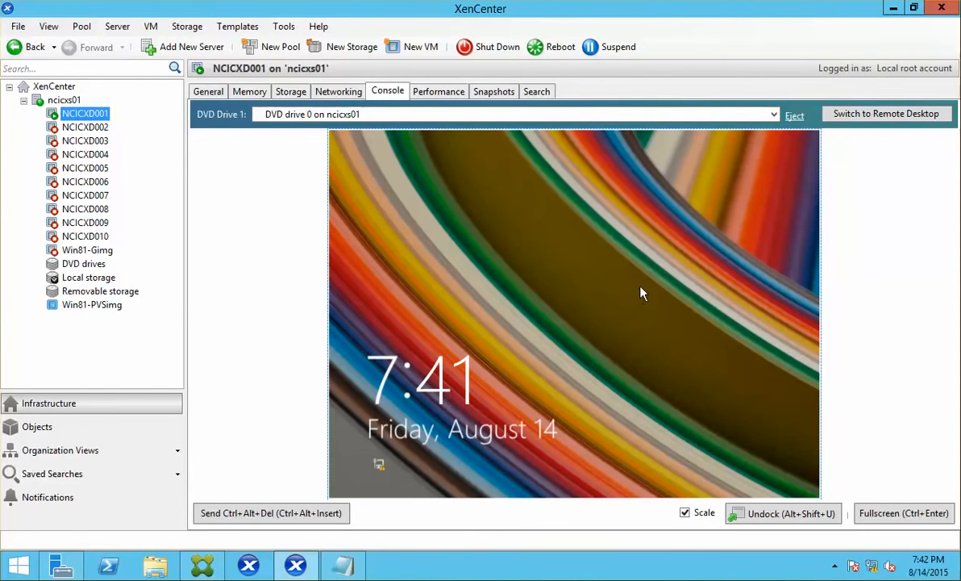
Sign in to NCICXD001 with the local admin password and check its network connections.
left_click(659, 324)
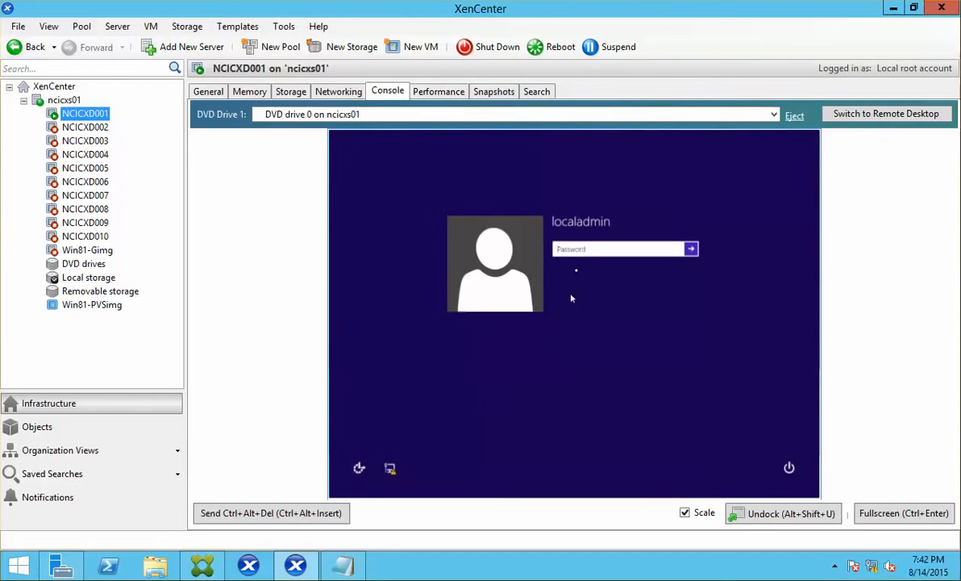
type("•••••••")
key("Return")
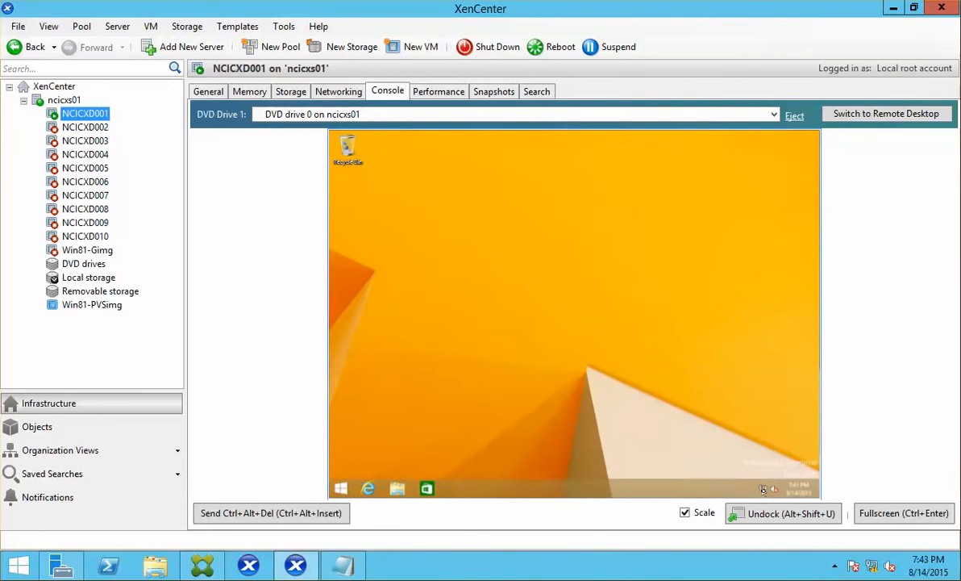
left_click(763, 489)
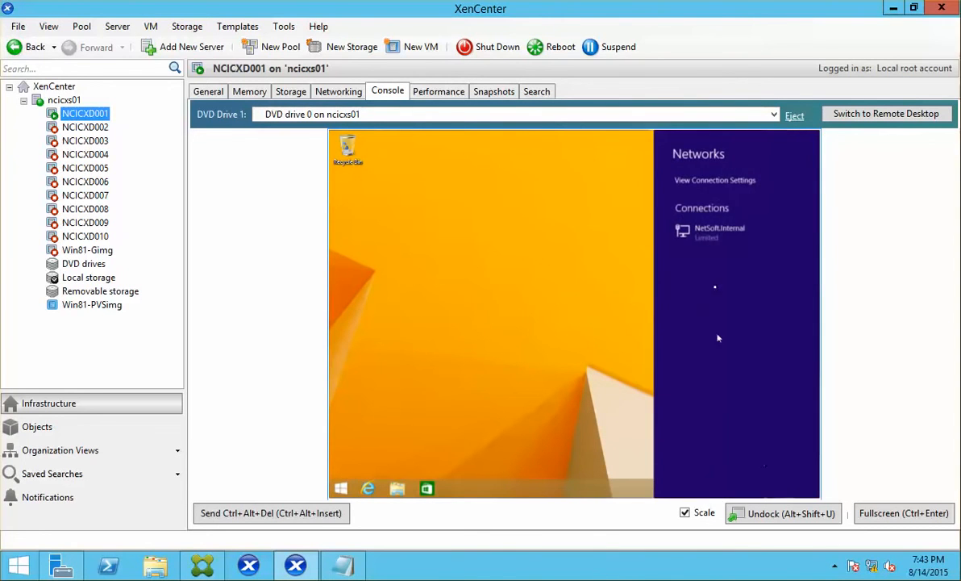
left_click(523, 302)
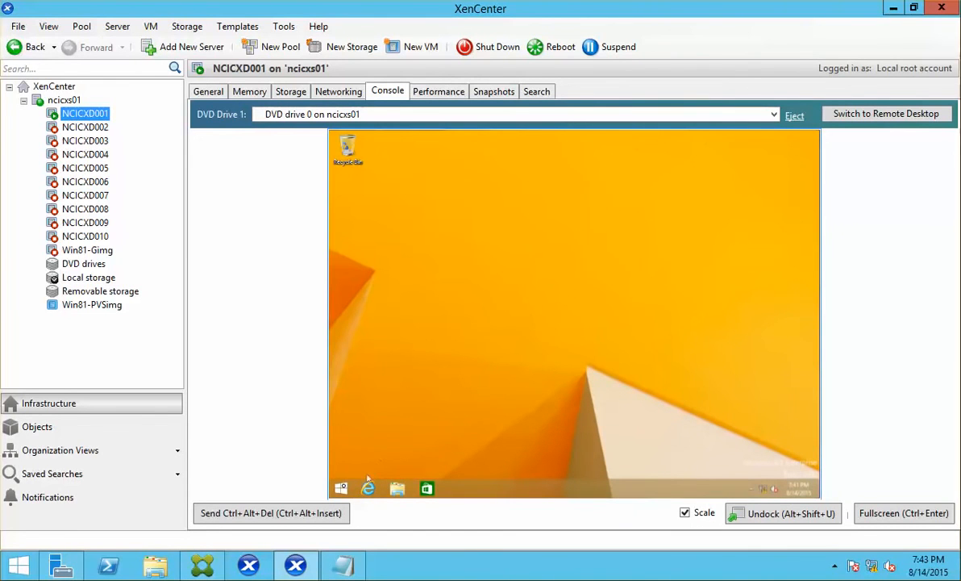
Open a command prompt via Win+X Run and run ipconfig to see the VM's address.
right_click(342, 488)
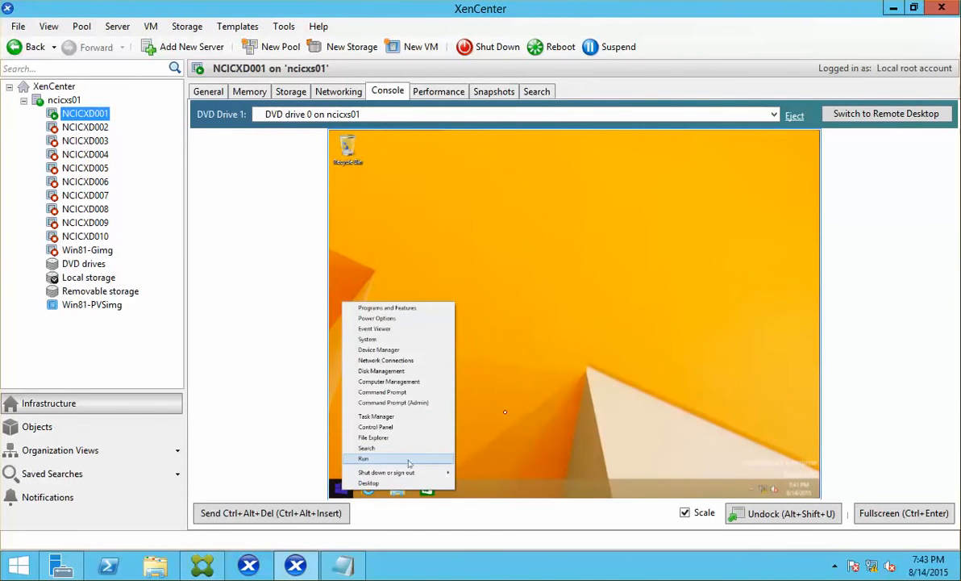
left_click(363, 458)
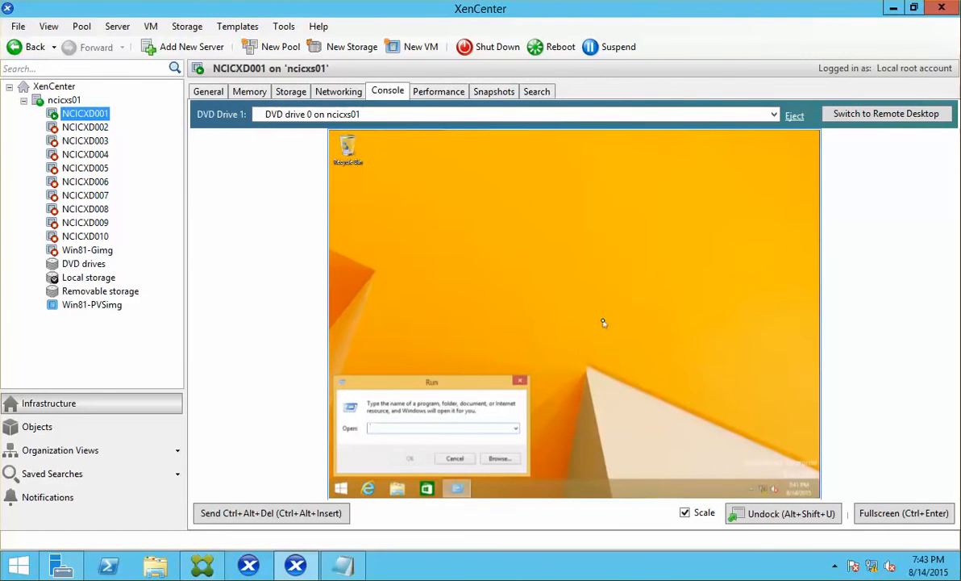
key("Return")
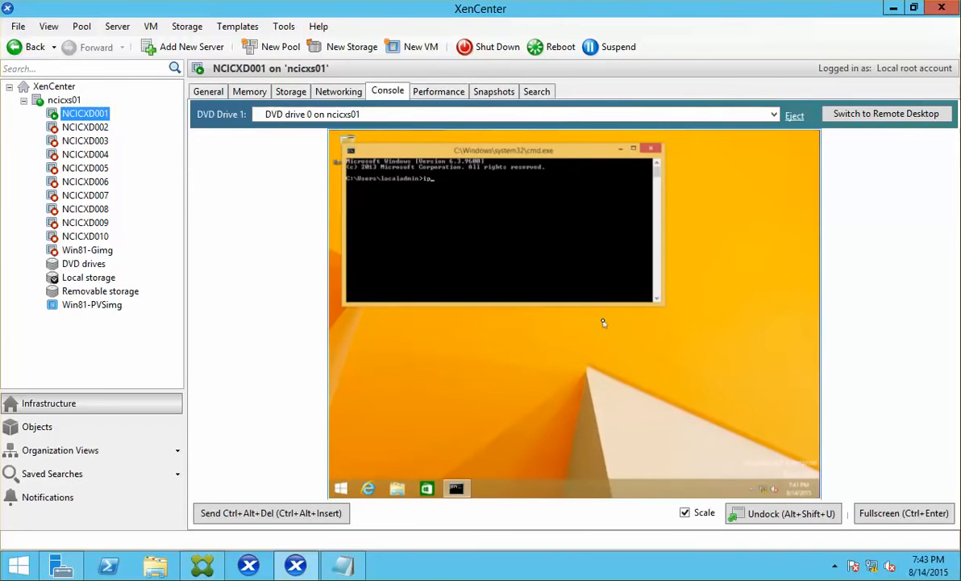
type("ipconfig")
key("Return")
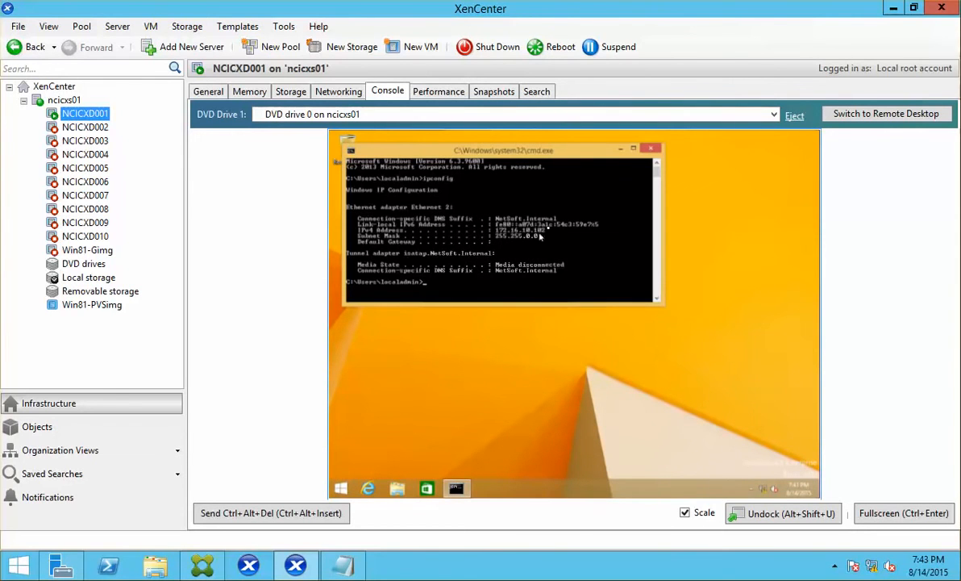
Open the System window from the Win+X menu to see the Windows edition and computer name.
right_click(342, 488)
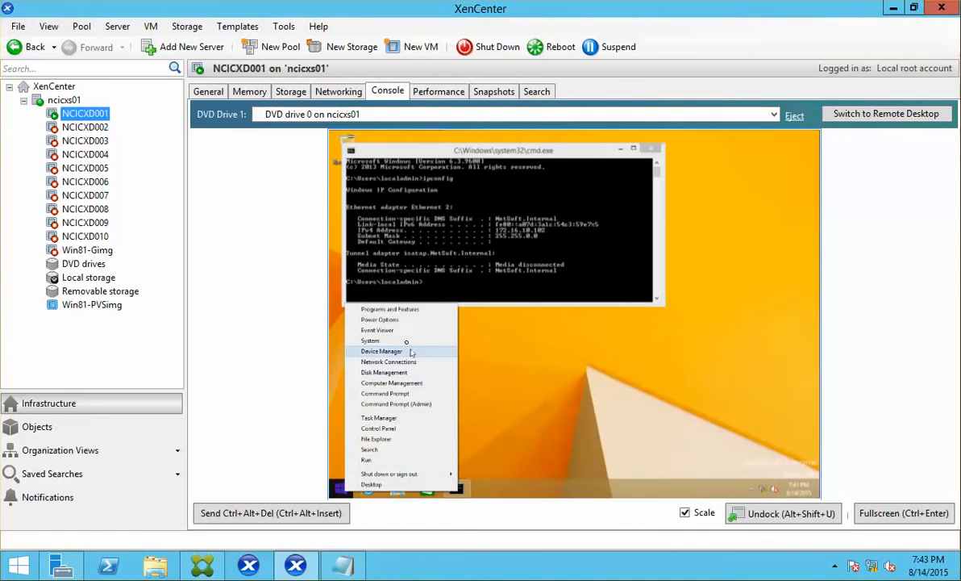
left_click(408, 342)
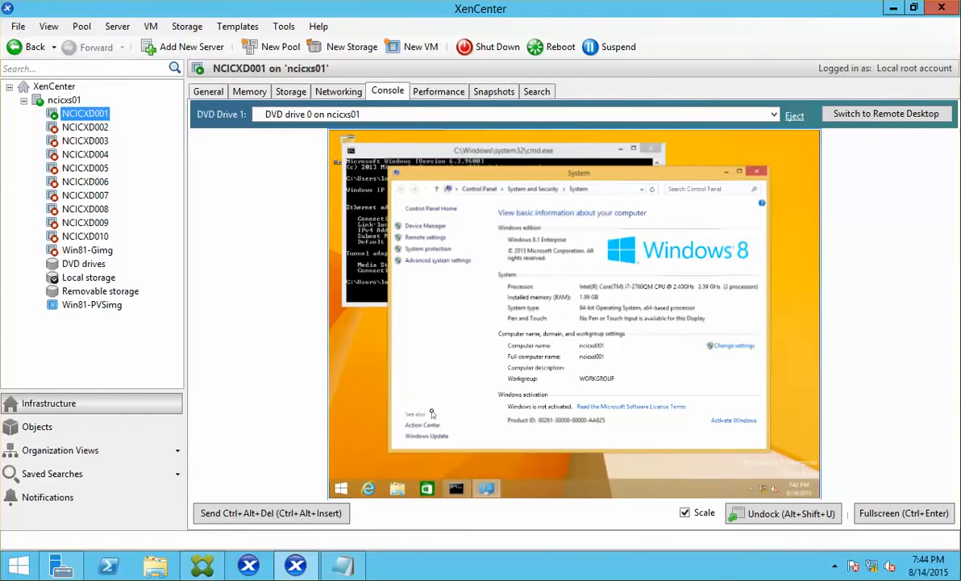
Check NCICXD001's boot order (DVD-Drive, Network, Hard Disk) in its Properties, closing without changes.
right_click(73, 104)
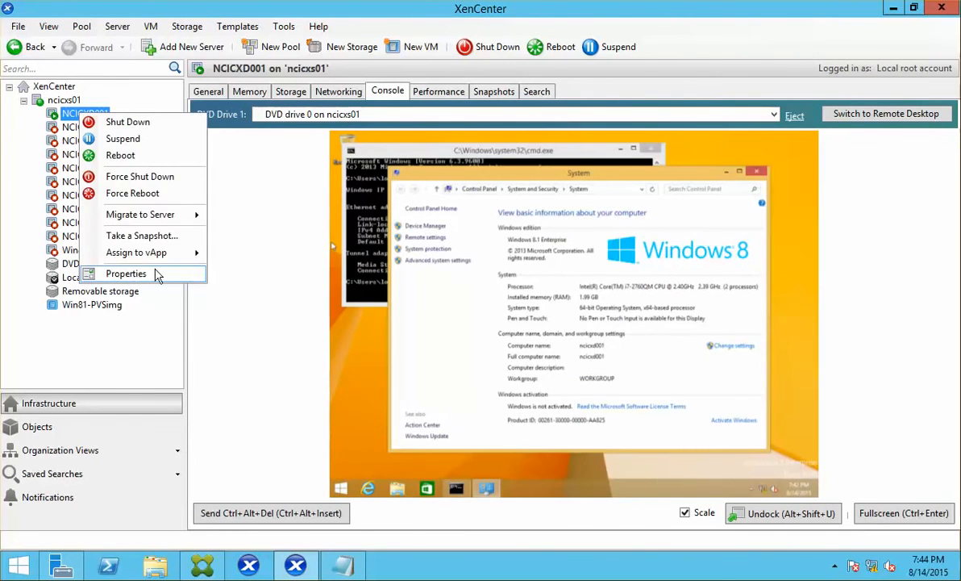
left_click(120, 273)
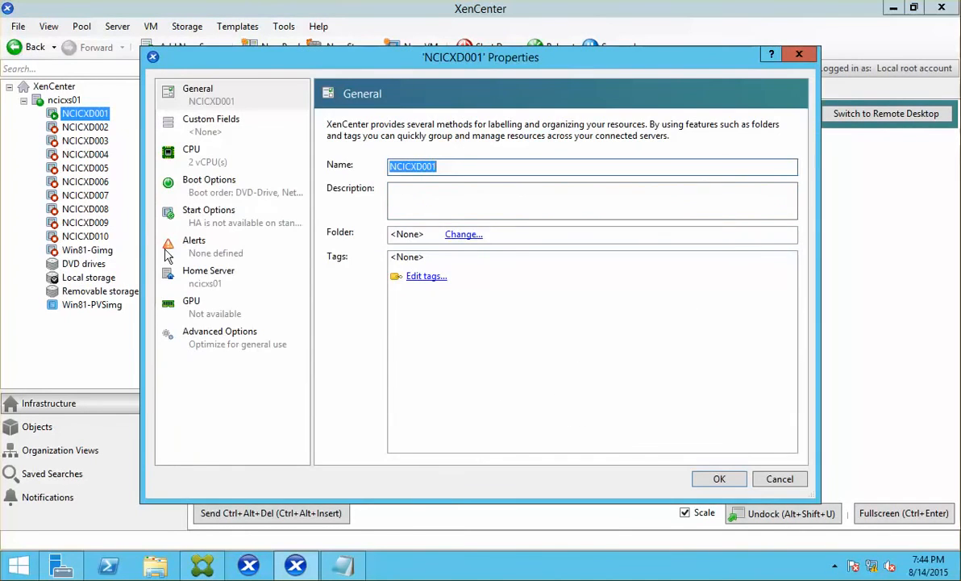
left_click(208, 187)
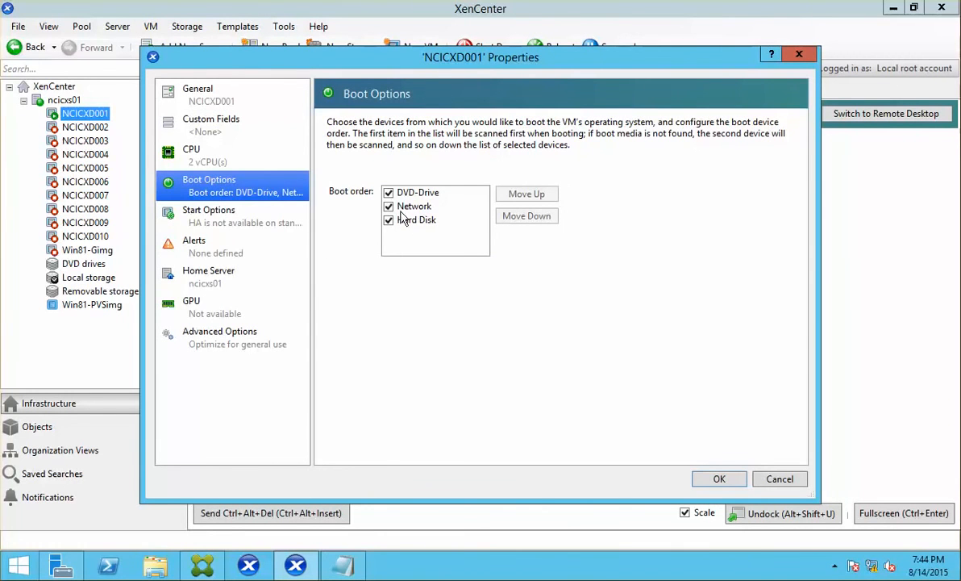
left_click(779, 479)
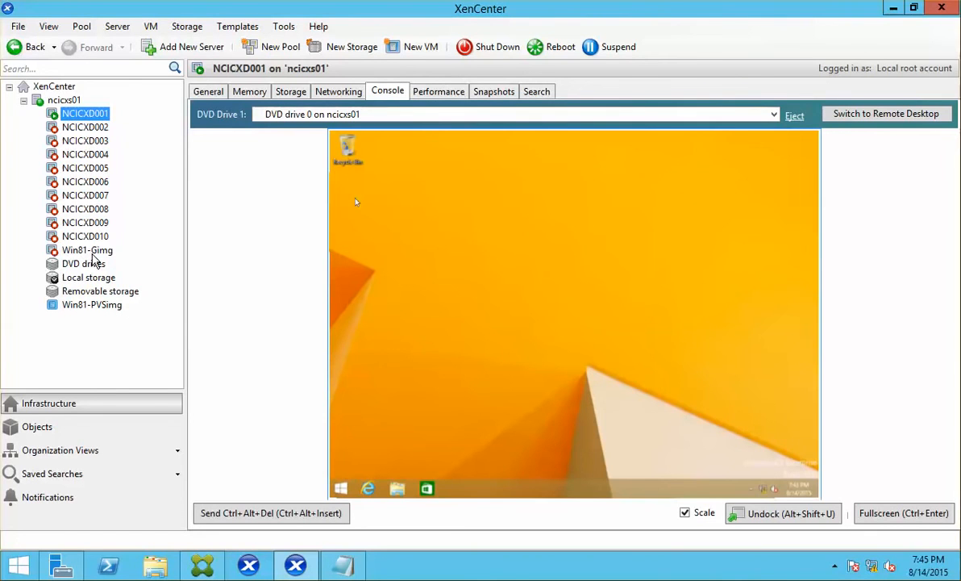
Display the Win81-Gimg VM's general properties, briefly restoring and then hiding Citrix Studio.
left_click(100, 252)
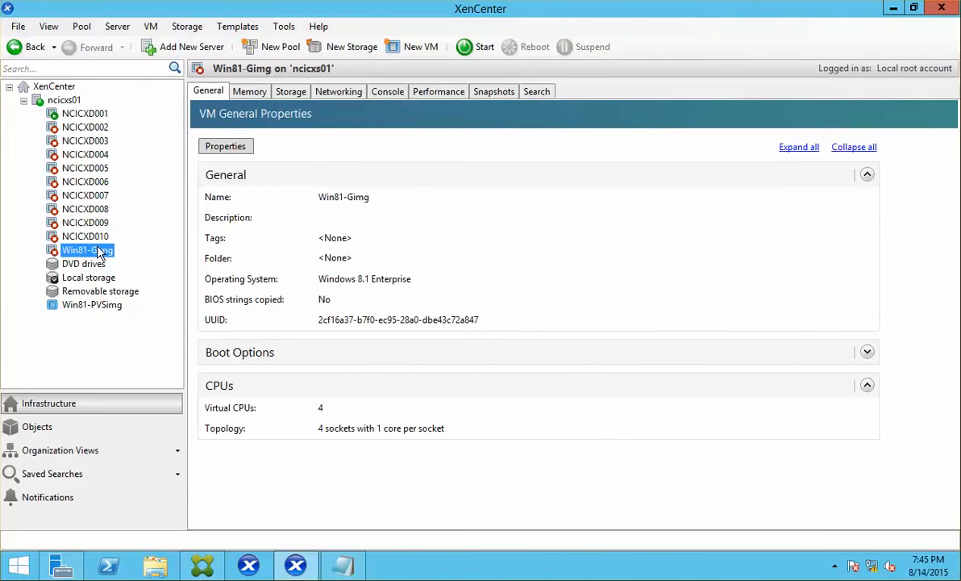
left_click(203, 564)
left_click(205, 565)
View the Win81-PVSimg template's properties, then bring up the Toronto site's actions in the PVS console.
left_click(78, 310)
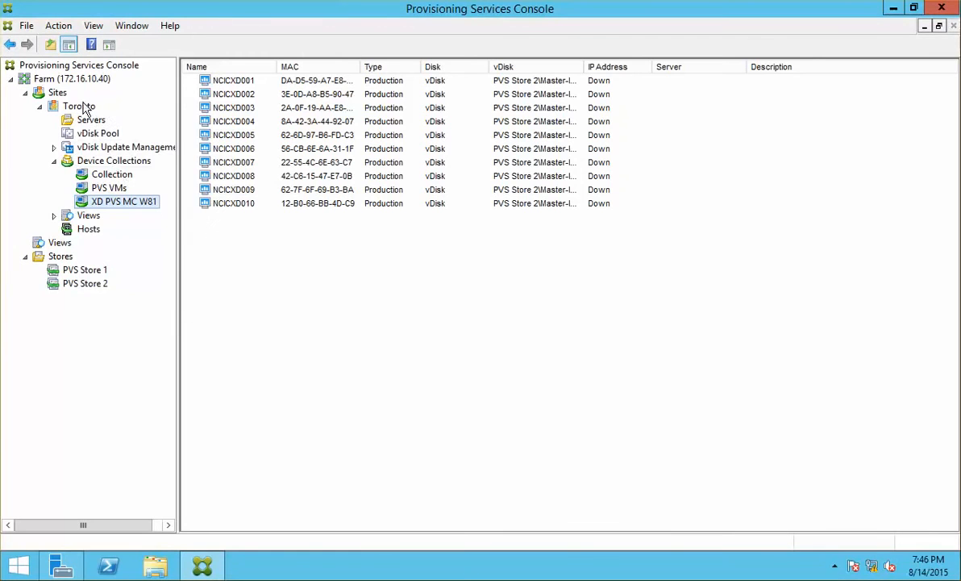
right_click(83, 105)
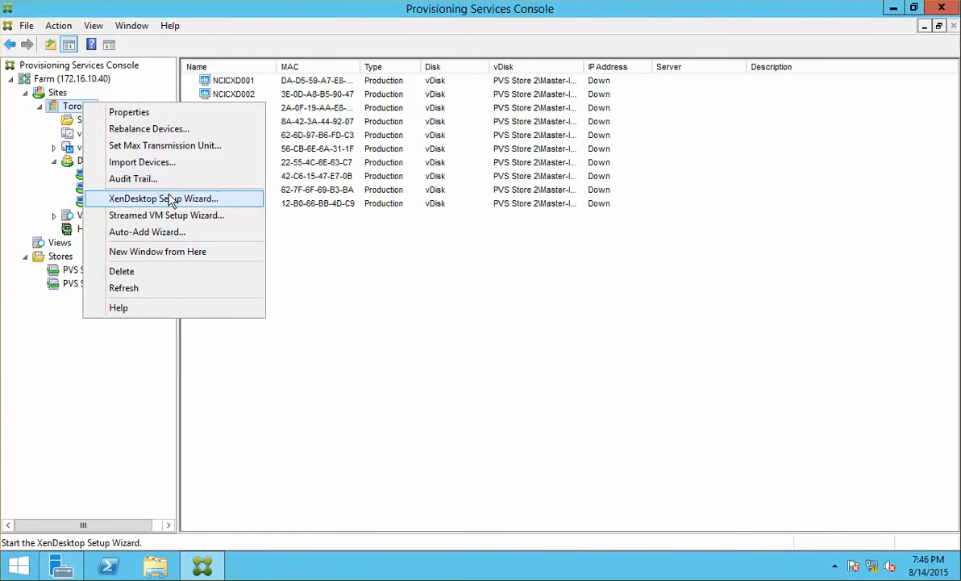
Dismiss the Toronto site menu and show NCICXD001's running Windows 8.1 desktop console in XenCenter.
left_click(431, 416)
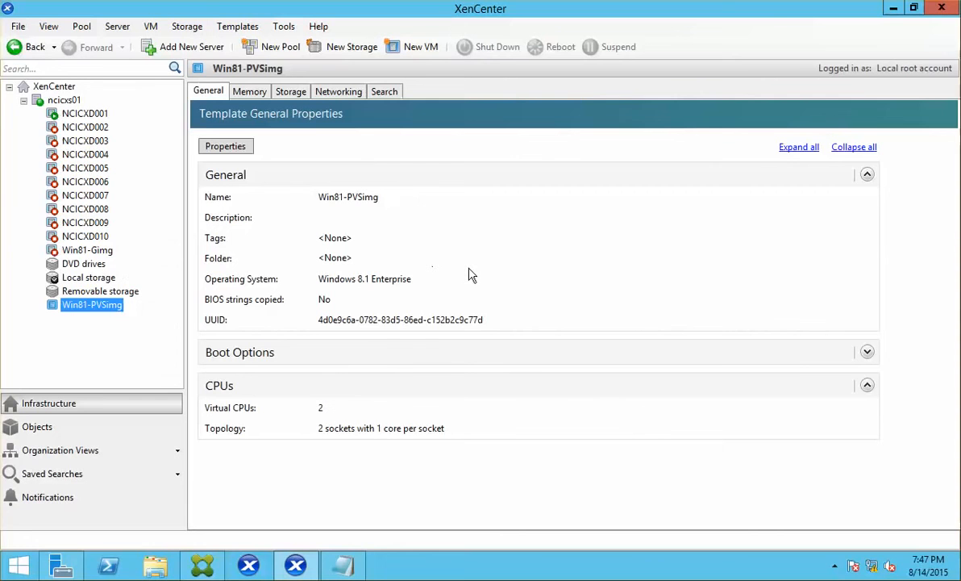
left_click(84, 114)
left_click(387, 94)
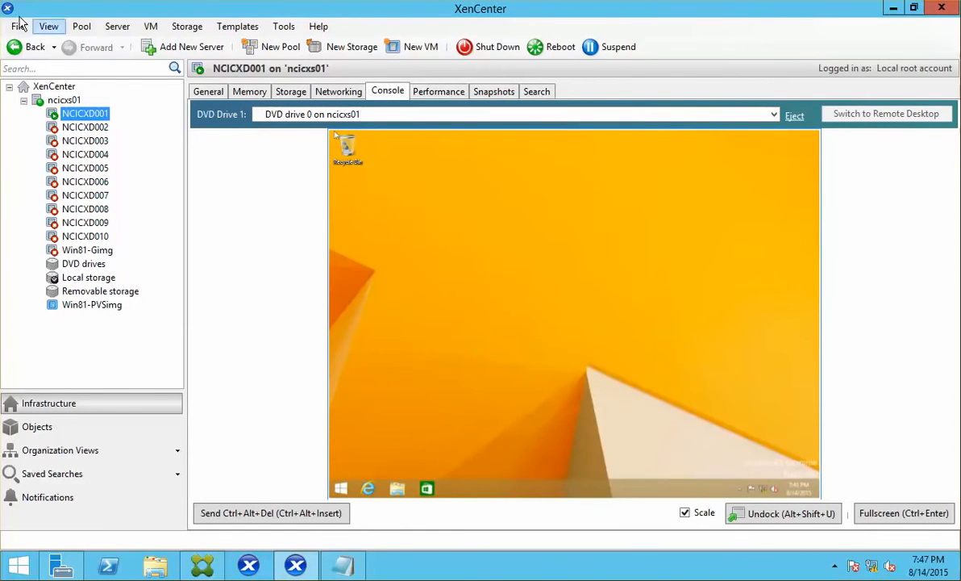